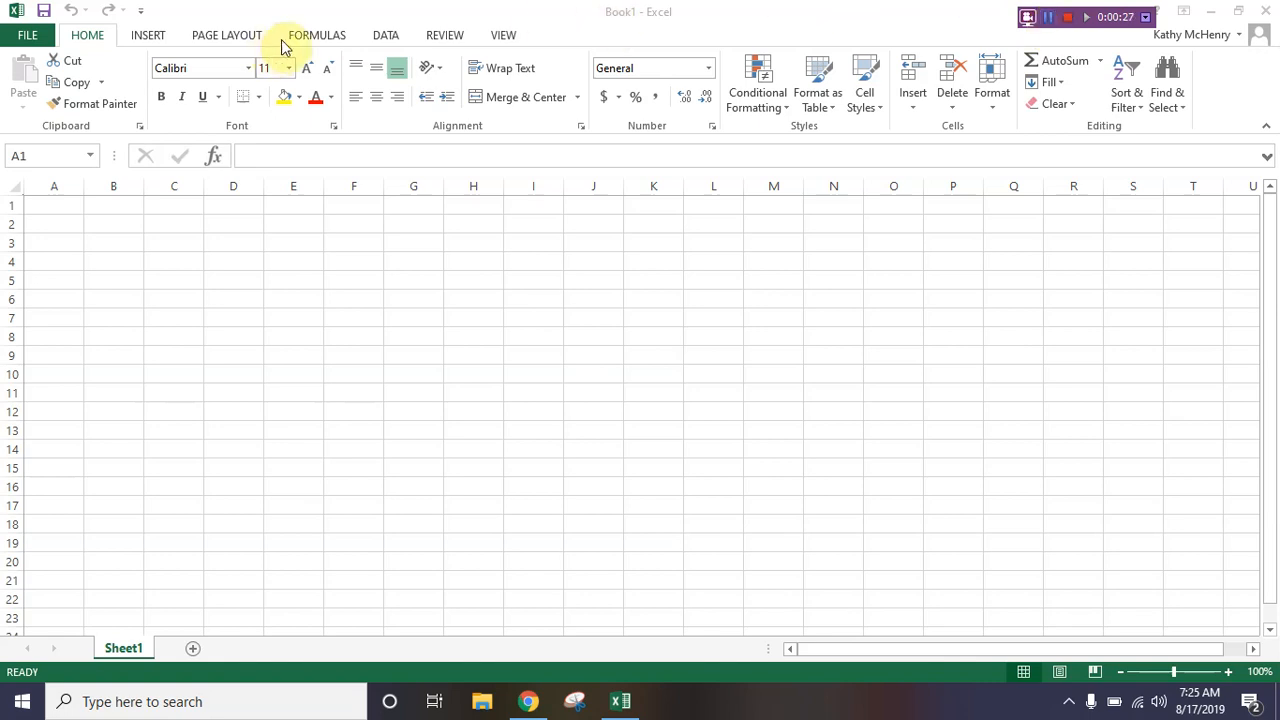
- Enter the title "City Music World" in cell A1 and the subtitle "Depreciation Schedule" in cell A2
left_click(47, 204)
type("C")
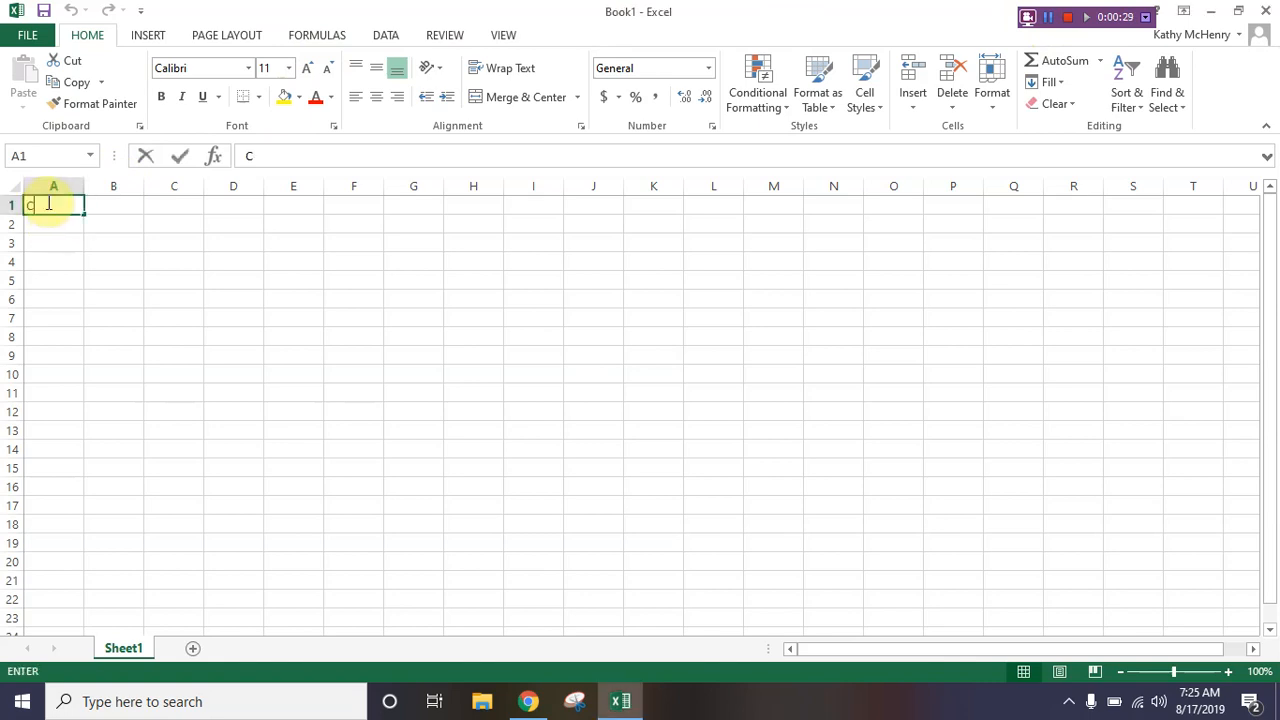
type("ity Music")
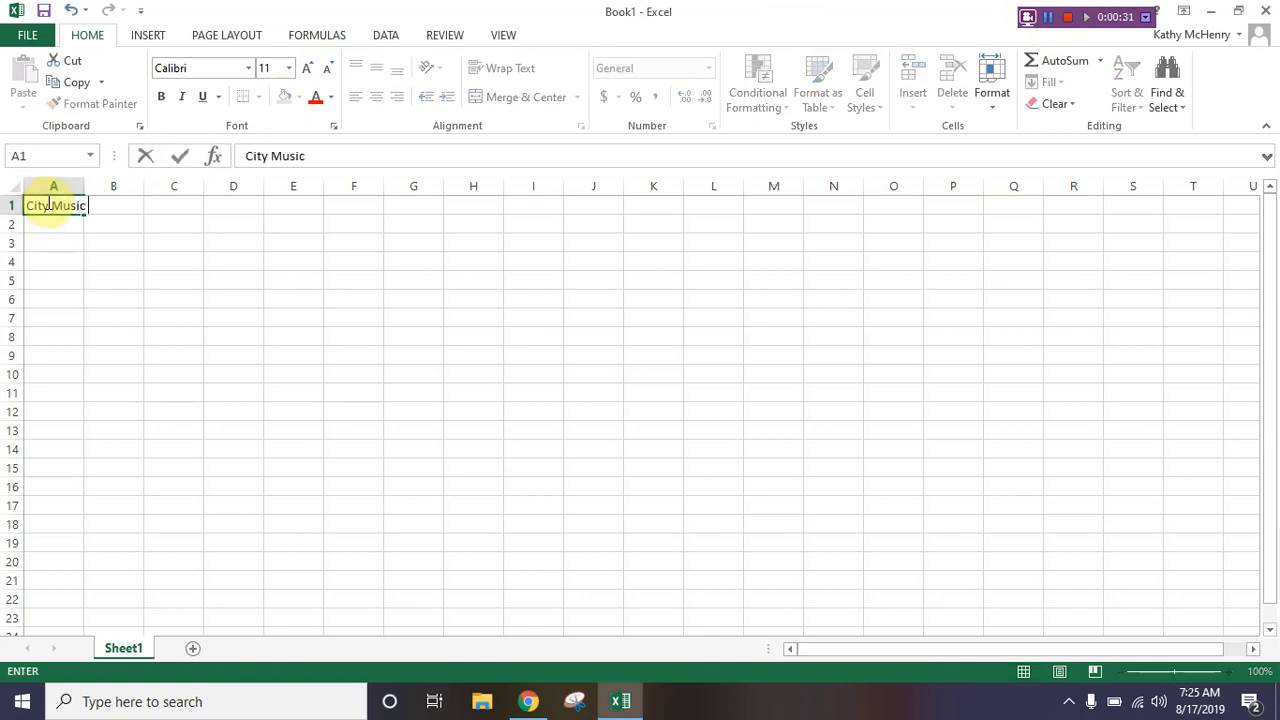
type(" World")
key("Return")
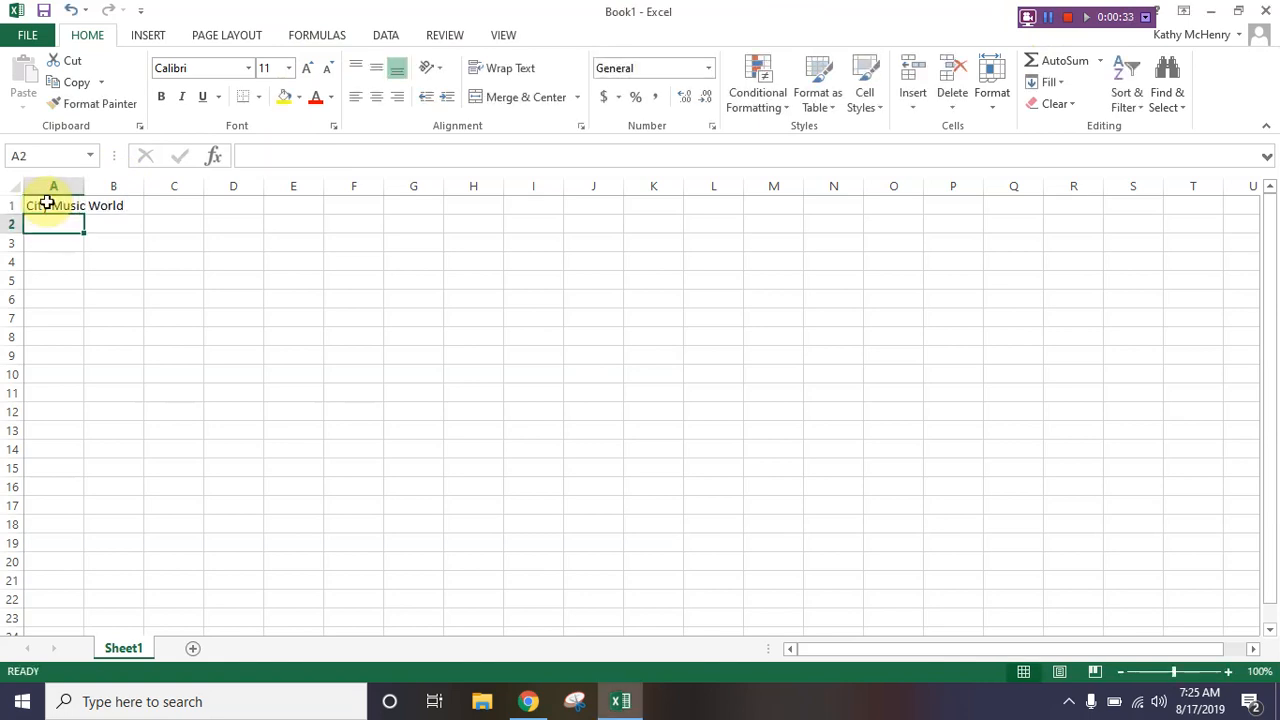
type("Depreci")
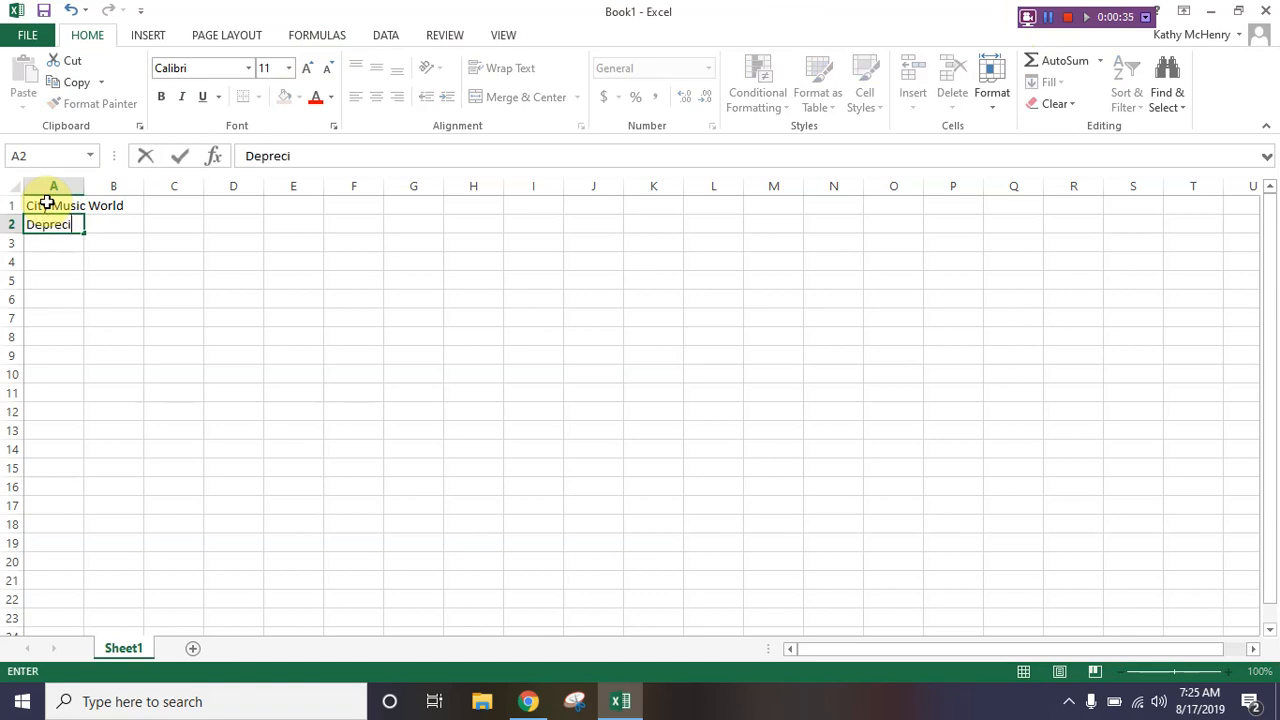
type("ation Scheu")
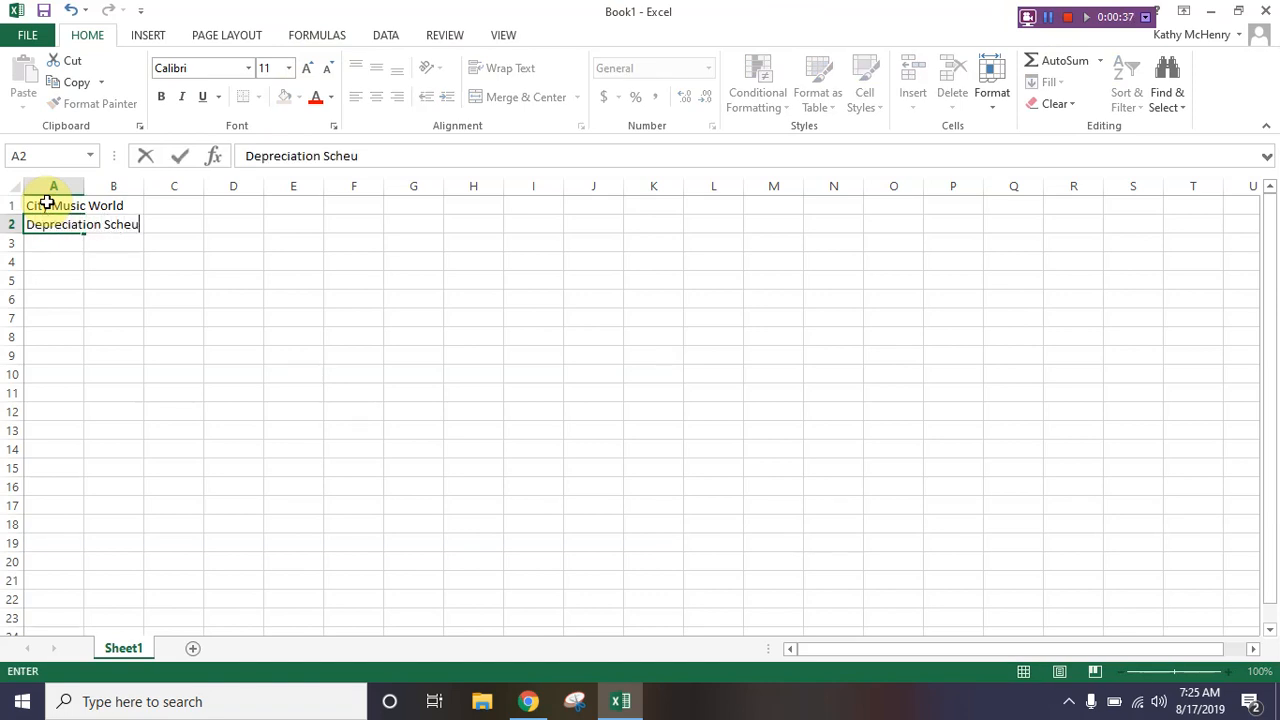
key("BackSpace")
type("dule")
key("Return")
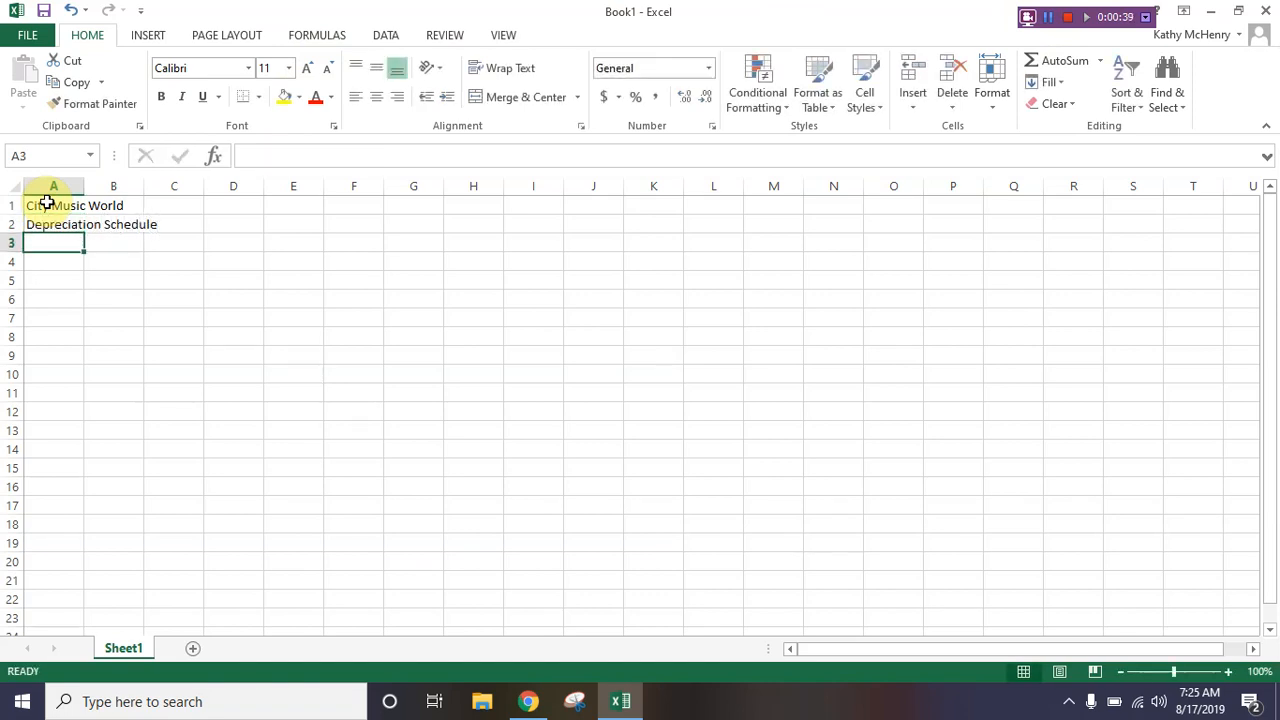
- Enter the column headings "Fixed Asset" in cell A4 and "Date of Acquisition" in cell B4
key("Return")
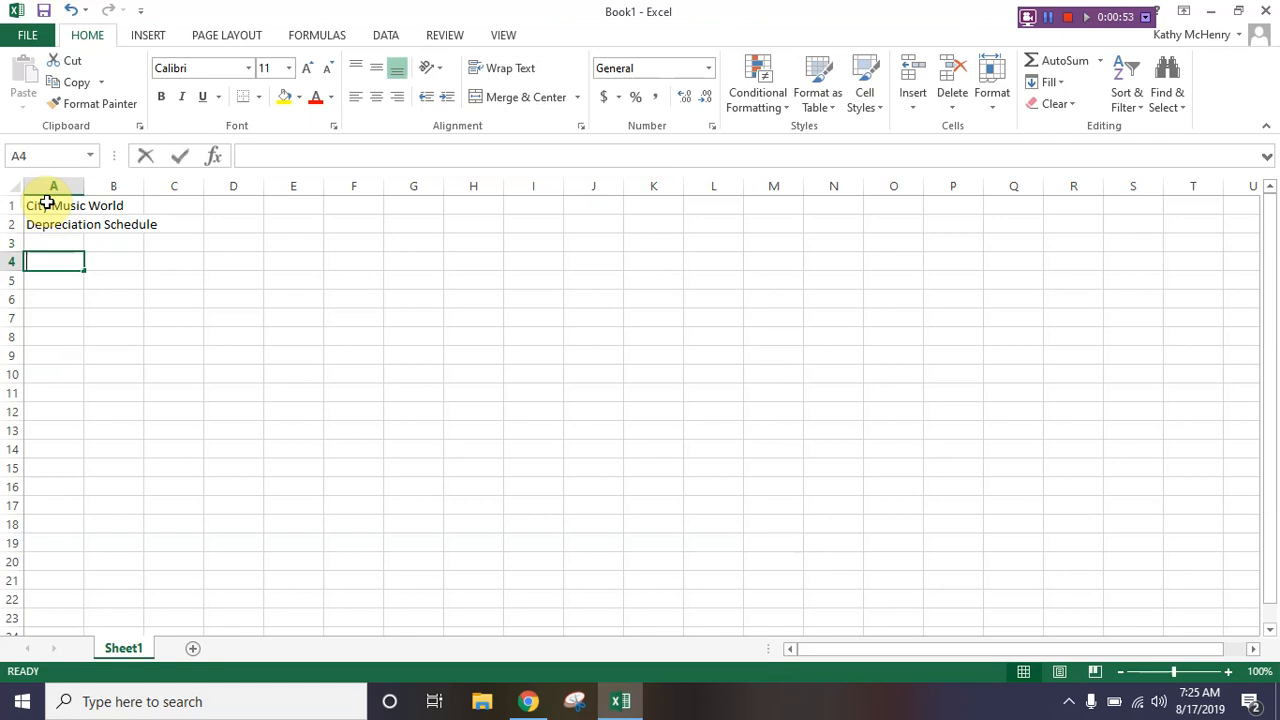
type("Fixed Asset")
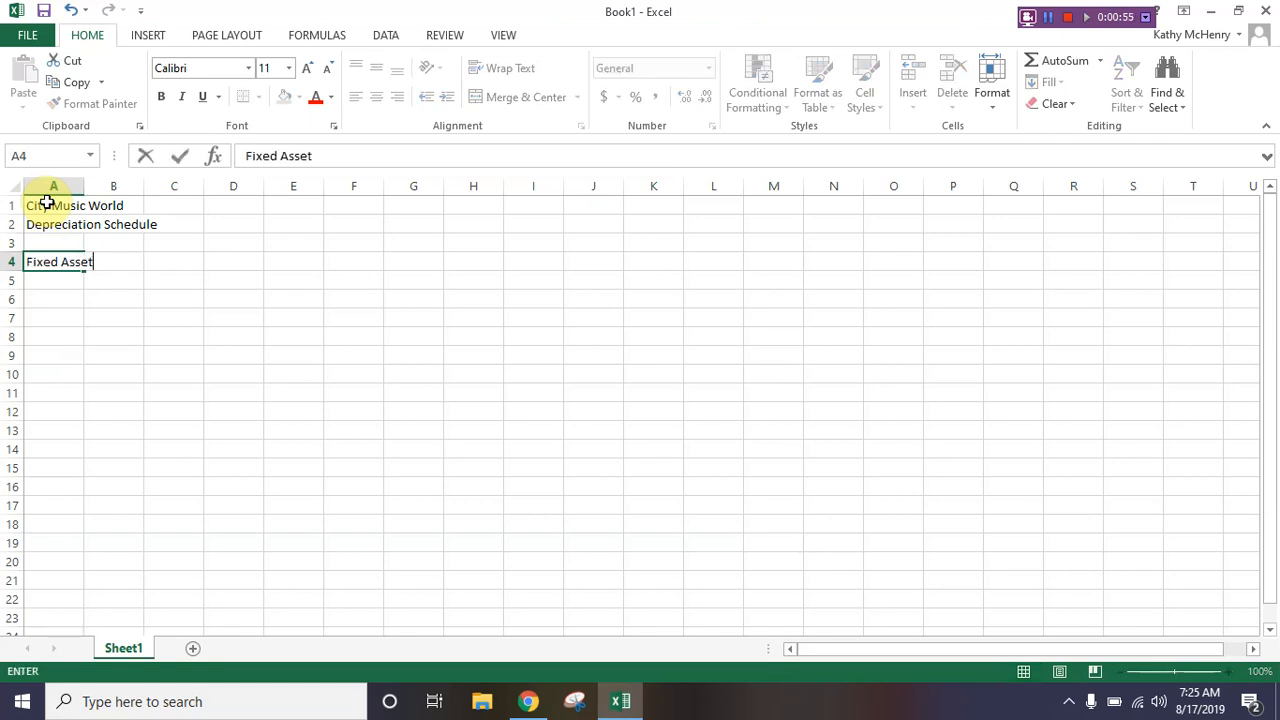
key("Tab")
type("Dat")
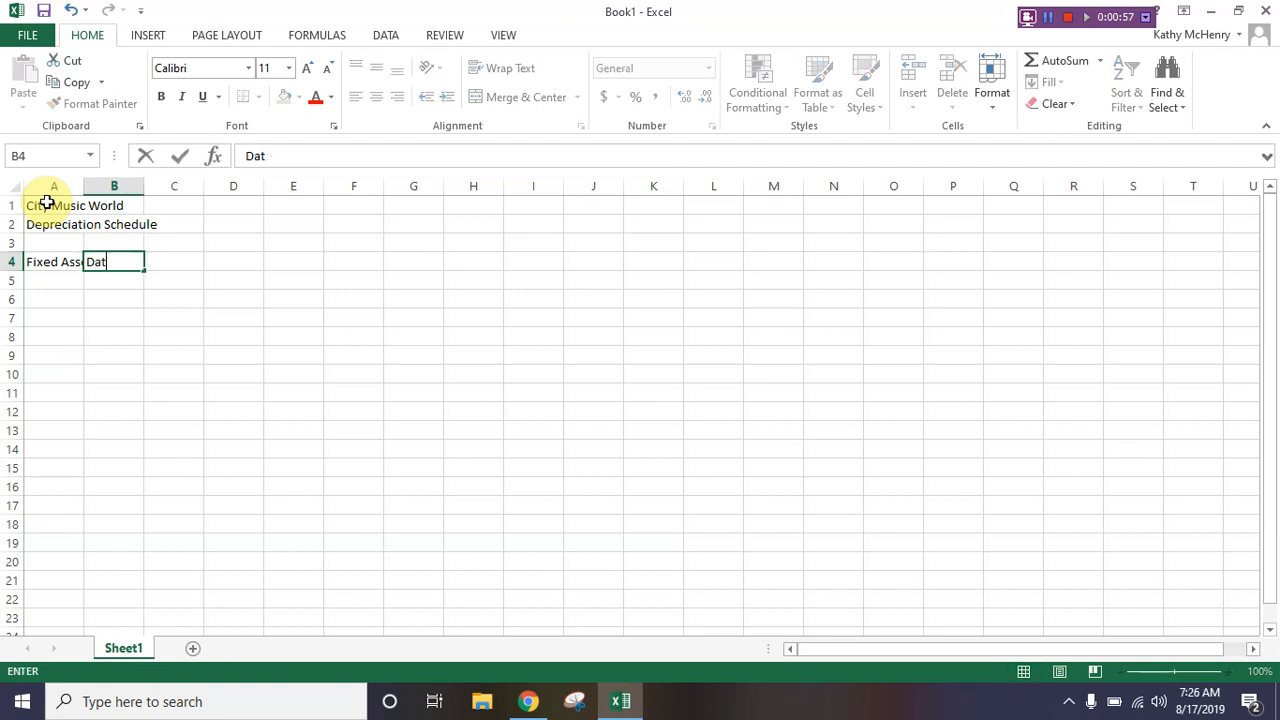
type("e of Acqu")
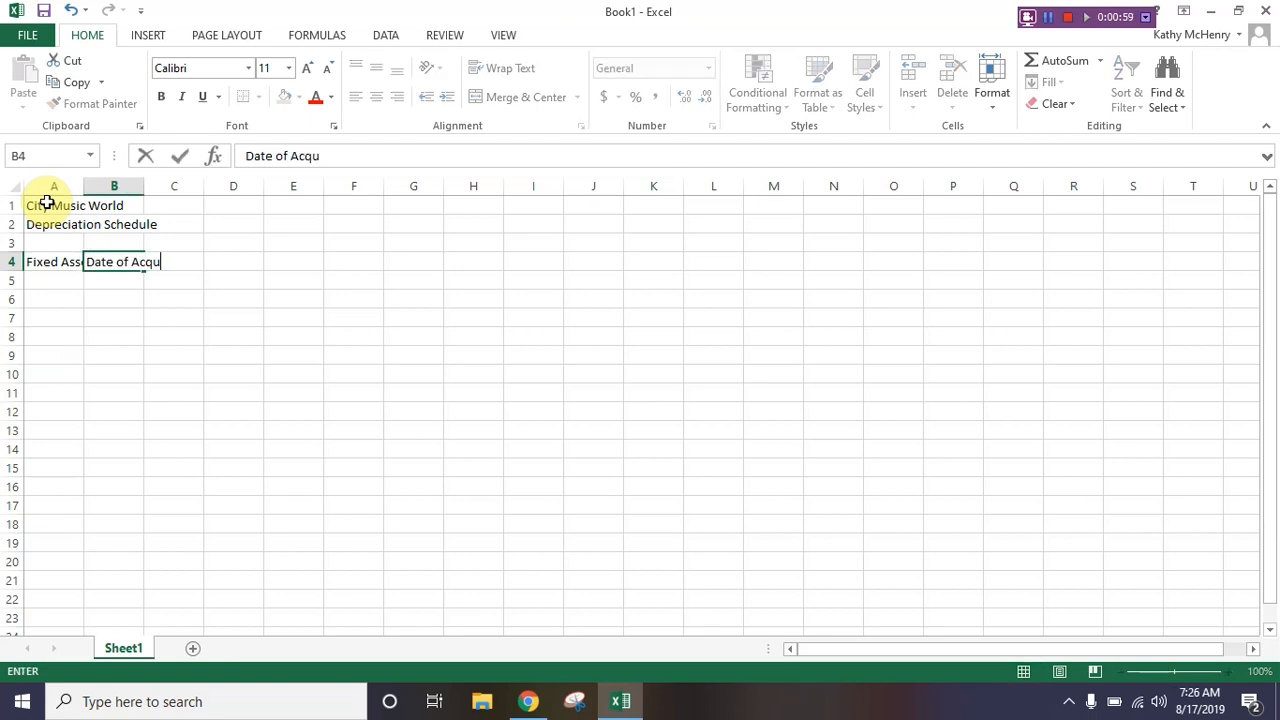
type("idition")
key("BackSpace")
key("BackSpace")
key("BackSpace")
key("BackSpace")
key("BackSpace")
key("BackSpace")
type("sition")
key("Tab")
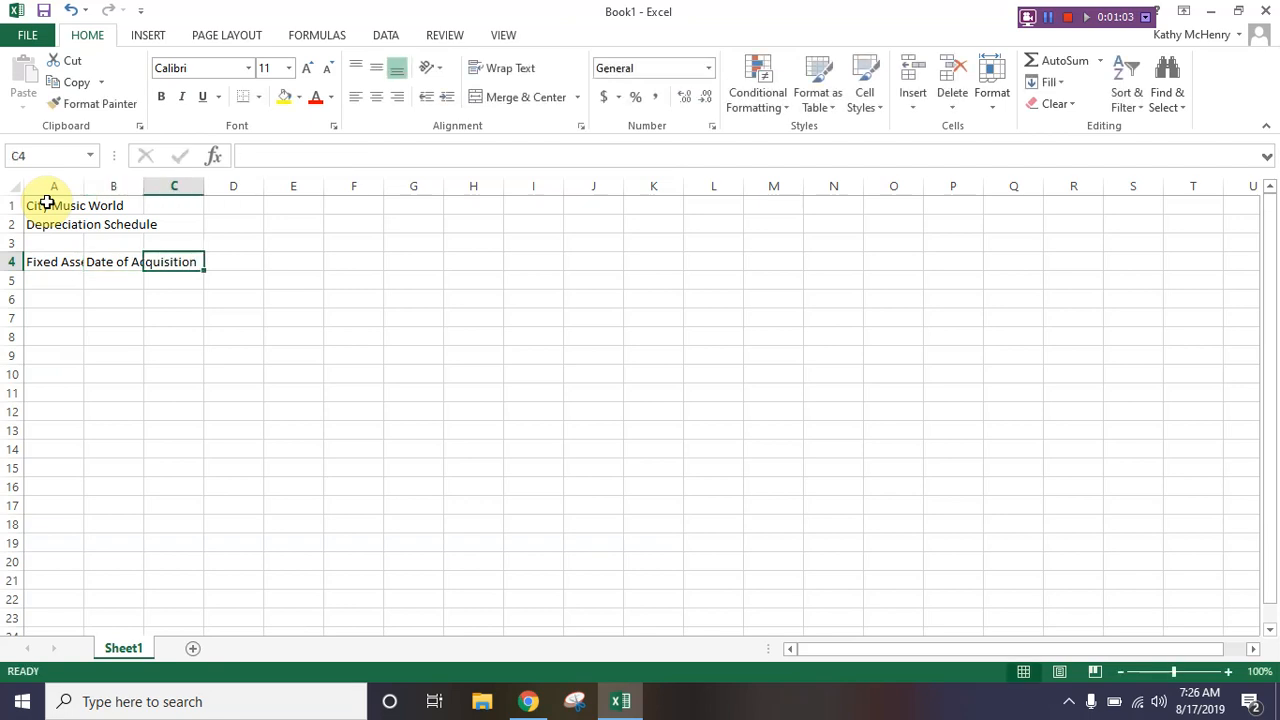
- Add the column headings "Cost" in cell C4 and "Salvage Value" in cell D4
type("Cost")
key("Tab")
type("Salvave")
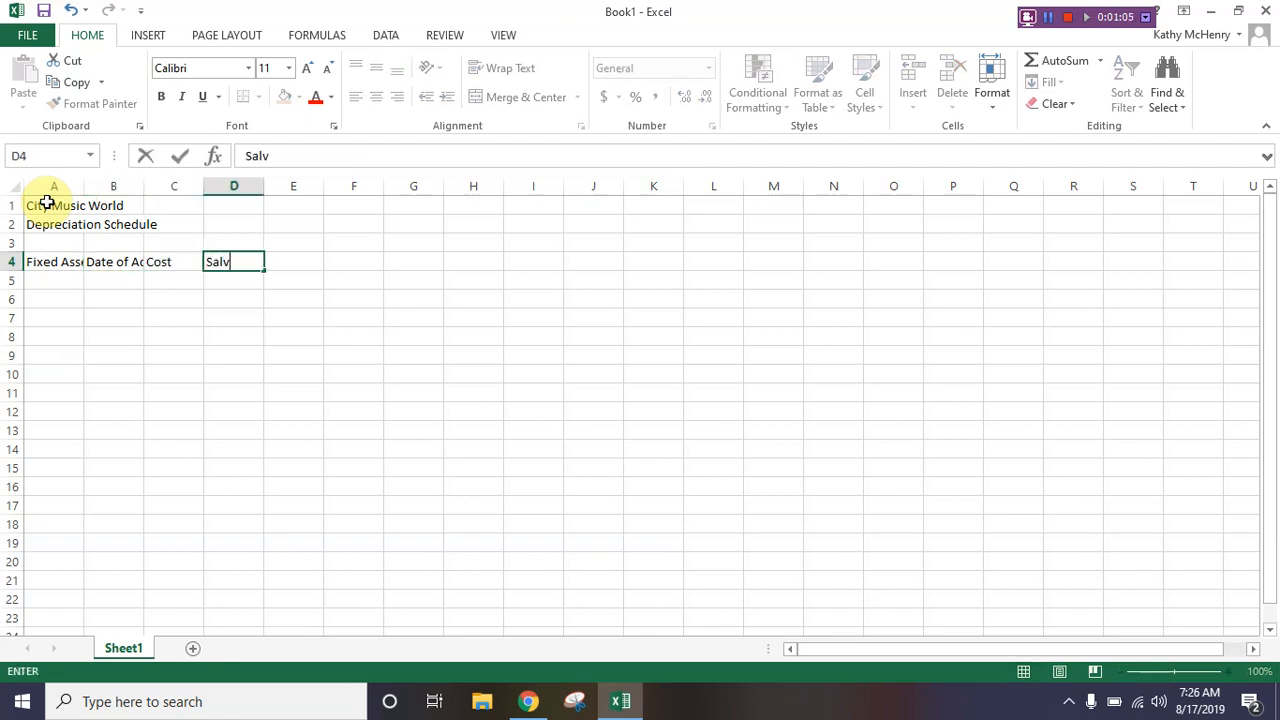
key("BackSpace")
key("BackSpace")
type("ge Value")
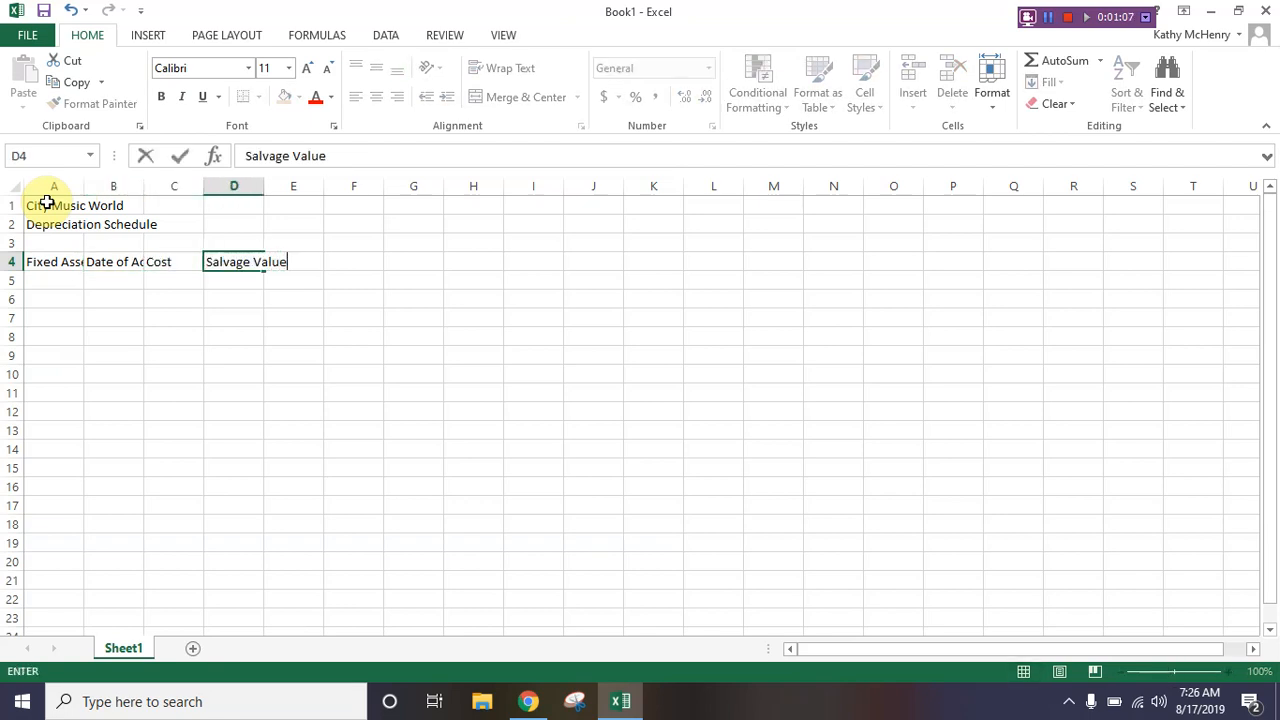
key("Tab")
- Add the column headings "Useful Life (years)" in cell E4 and "Accumulated Depreciation" in cell F4
type("Useful")
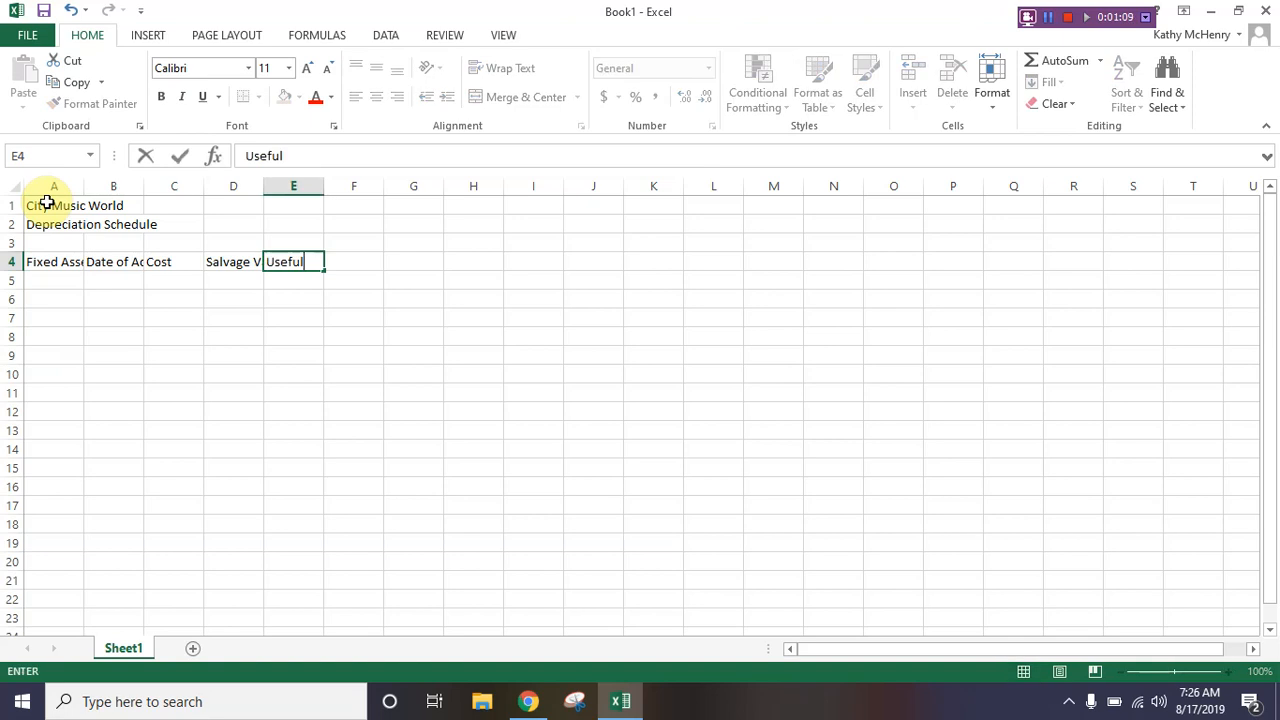
type(" LIfe (ye")
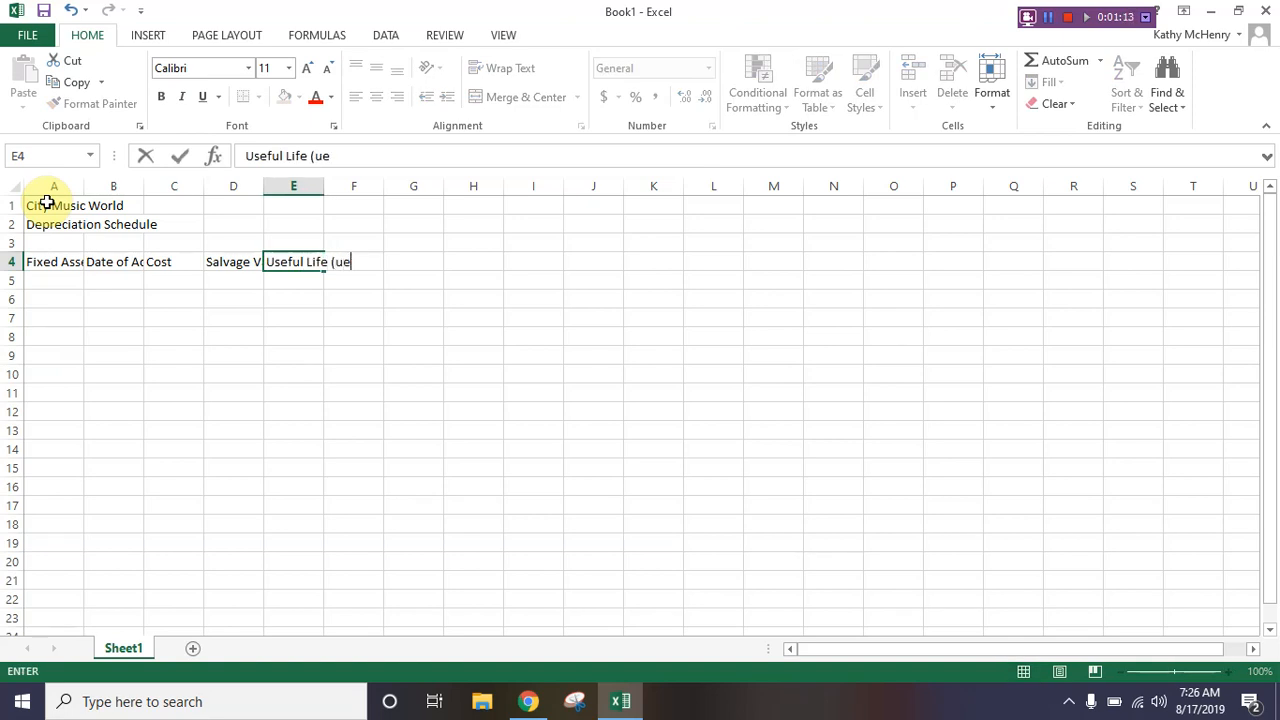
type("ars)")
key("Tab")
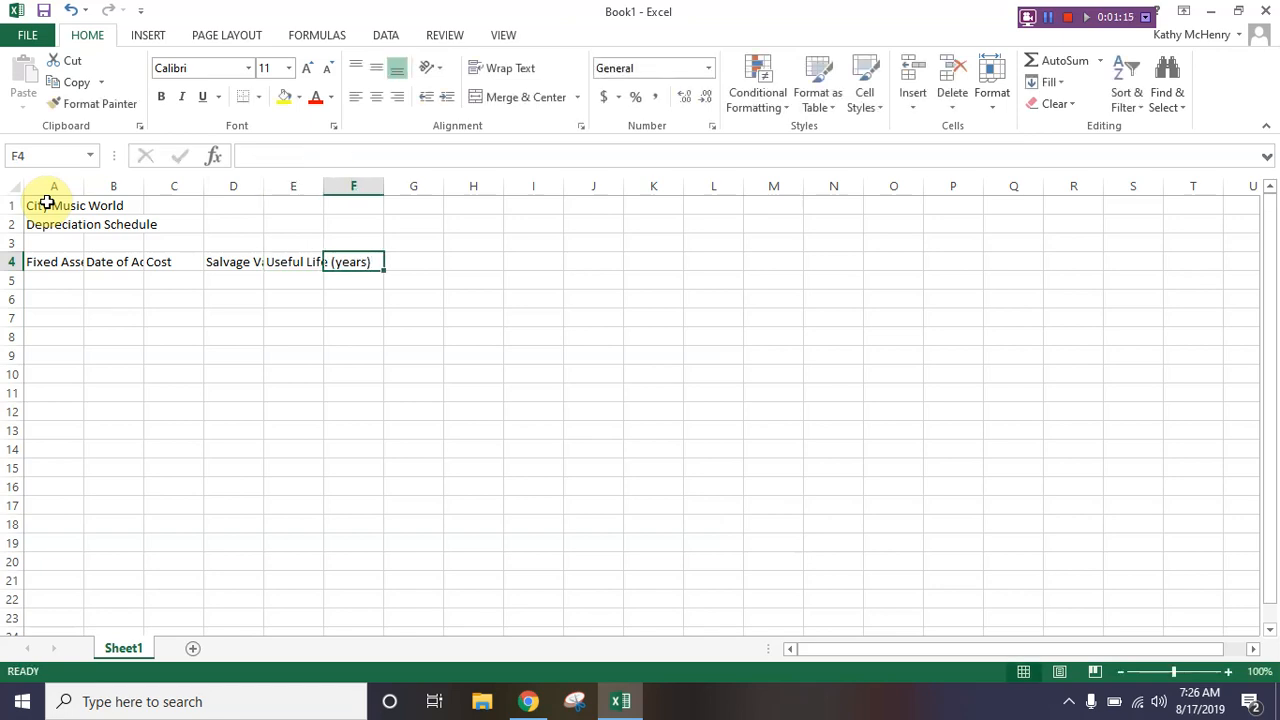
type("Accumulated ")
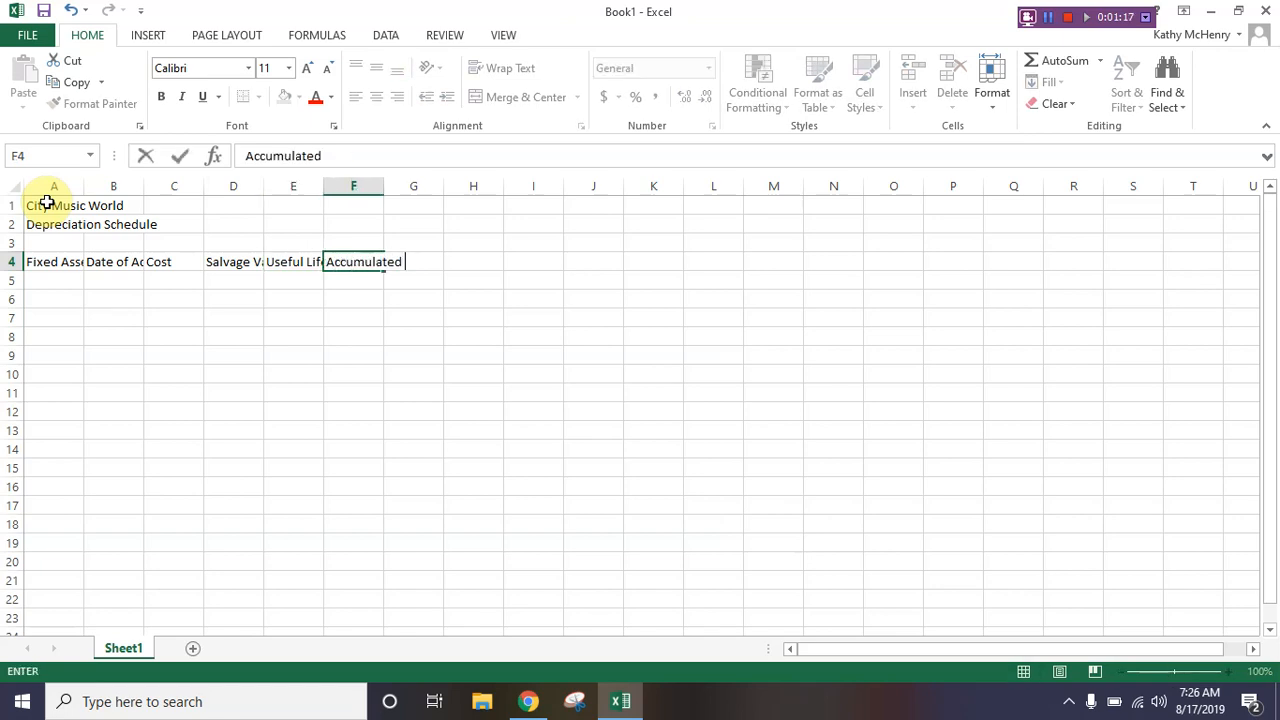
type("Depreciation")
key("Return")
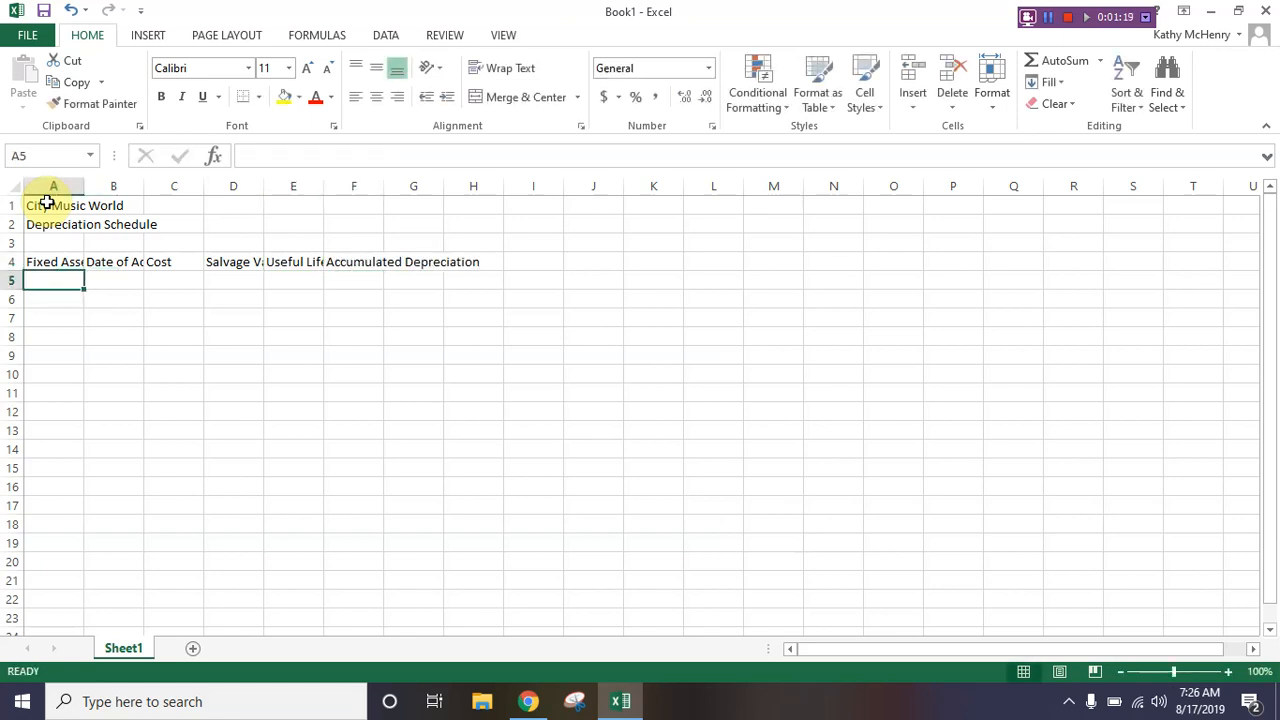
- Enter the asset "Office Furniture" in cell A5 with the acquisition date 1/1/2013 in B5
type("Office Furn")
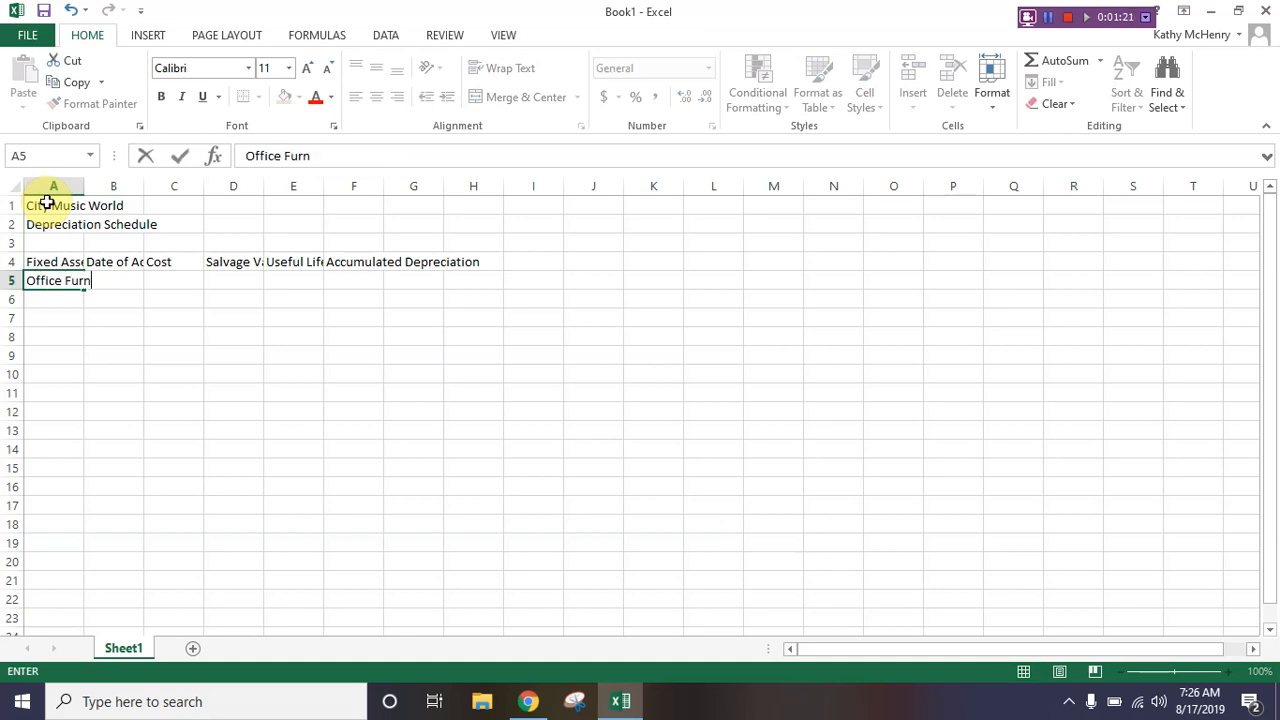
type("iture")
key("Tab")
type("1/1/")
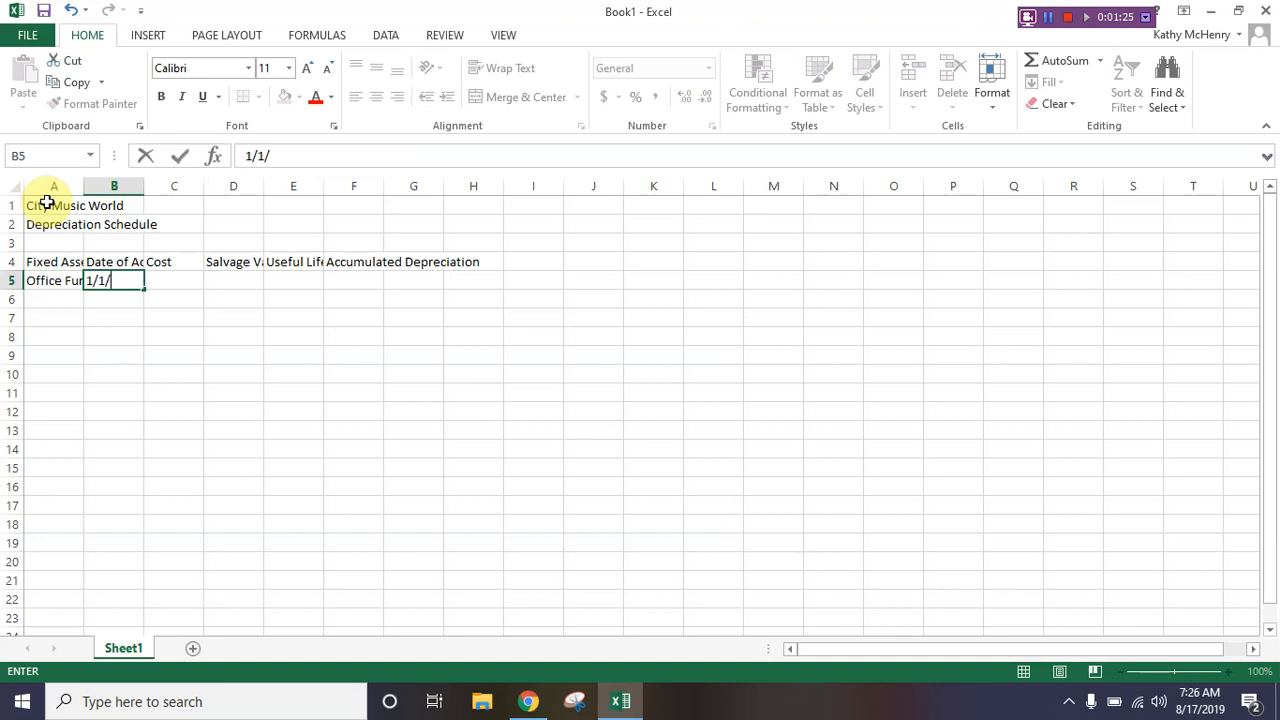
type("2013")
key("Tab")
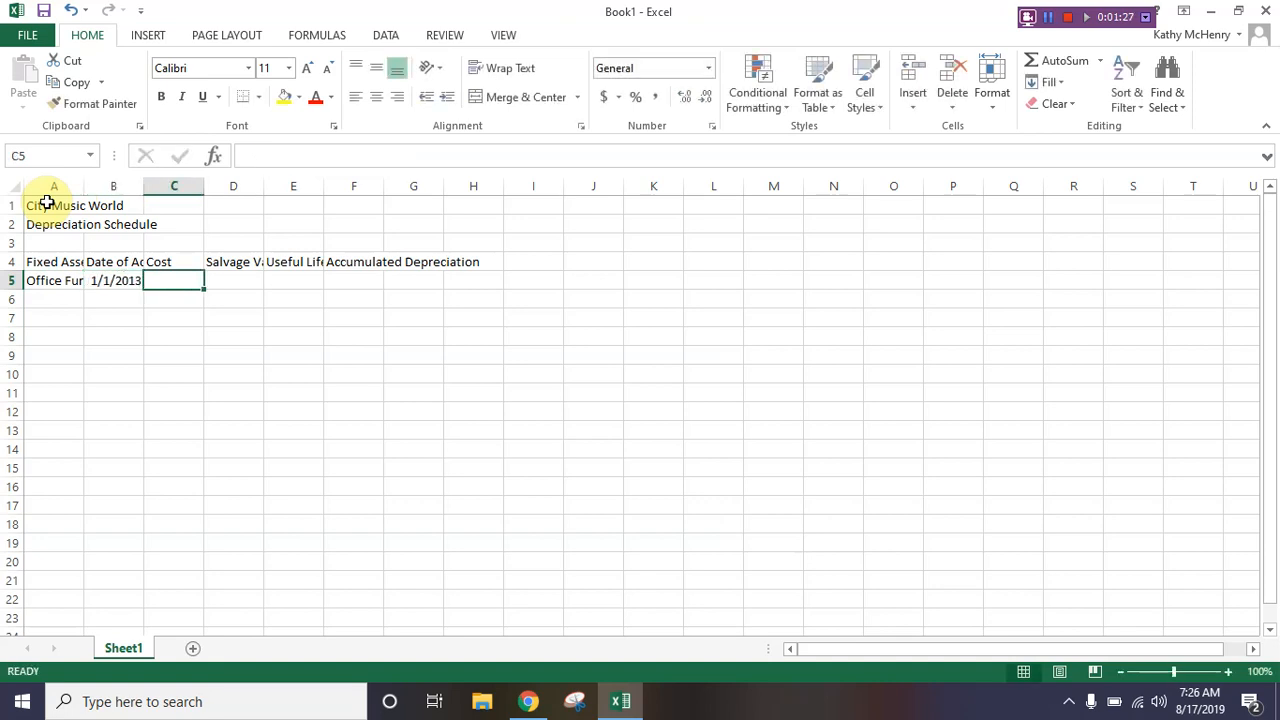
- Fill in the Office Furniture row with cost 4300, salvage value 800 and useful life 7
type("4")
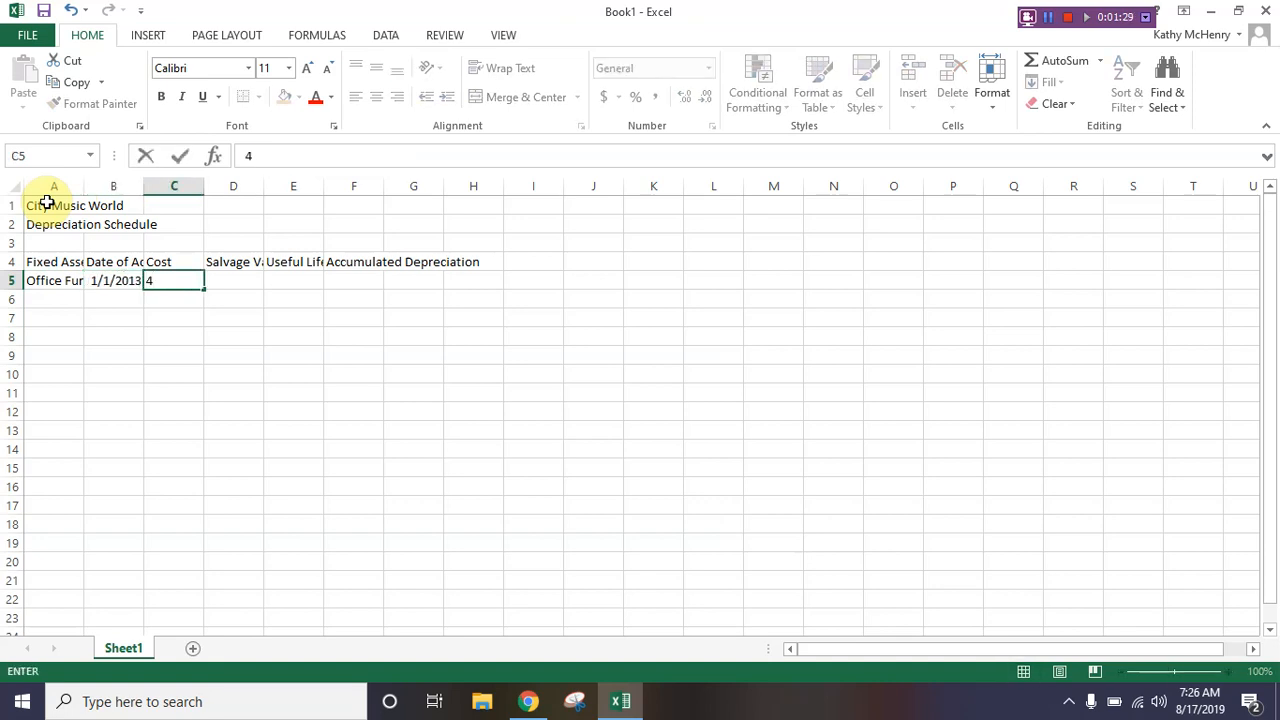
type("300")
key("Tab")
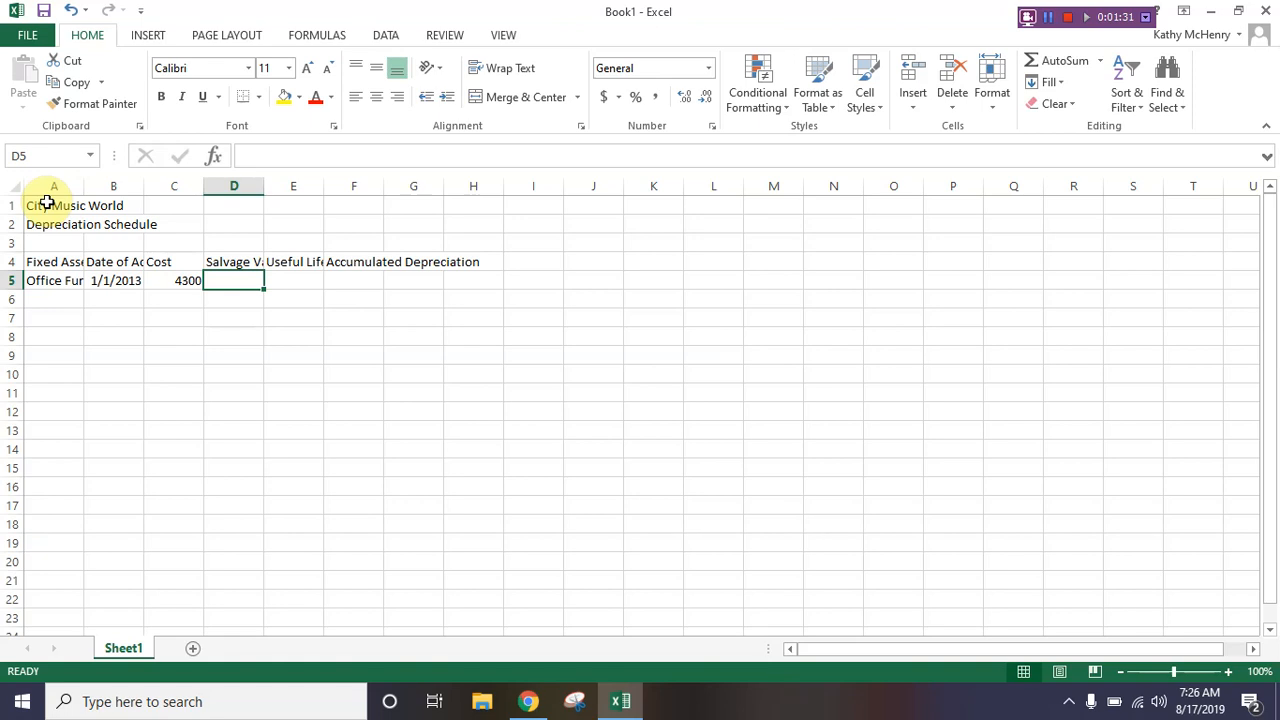
type("800")
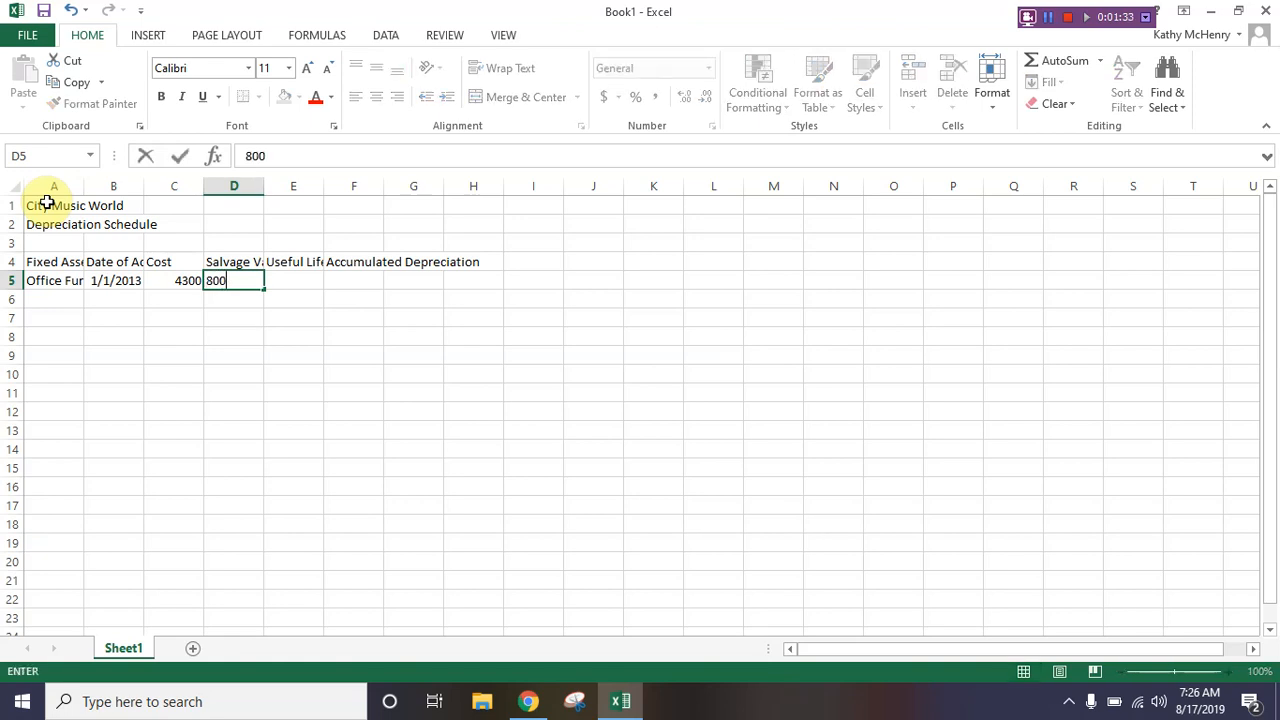
key("Tab")
type("7")
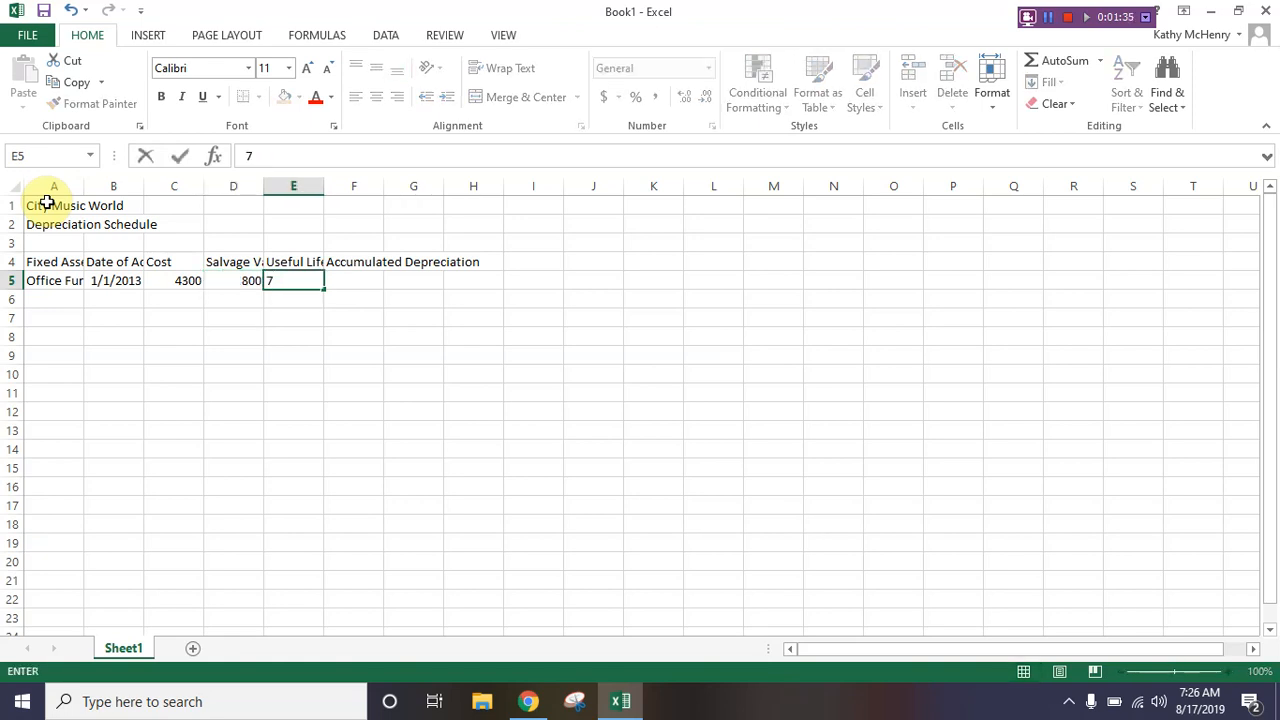
key("Return")
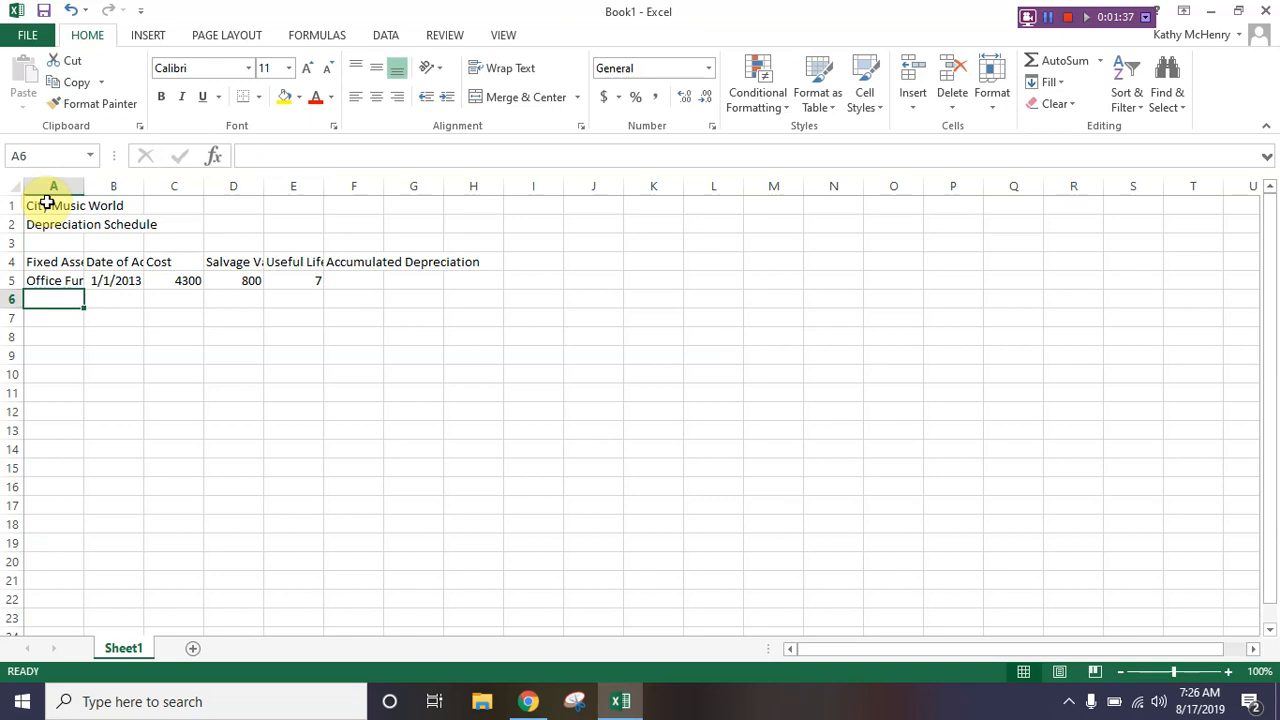
- Enter the asset "Piano" in cell A6 with the acquisition date 1/1/2008 in B6
type("Piano")
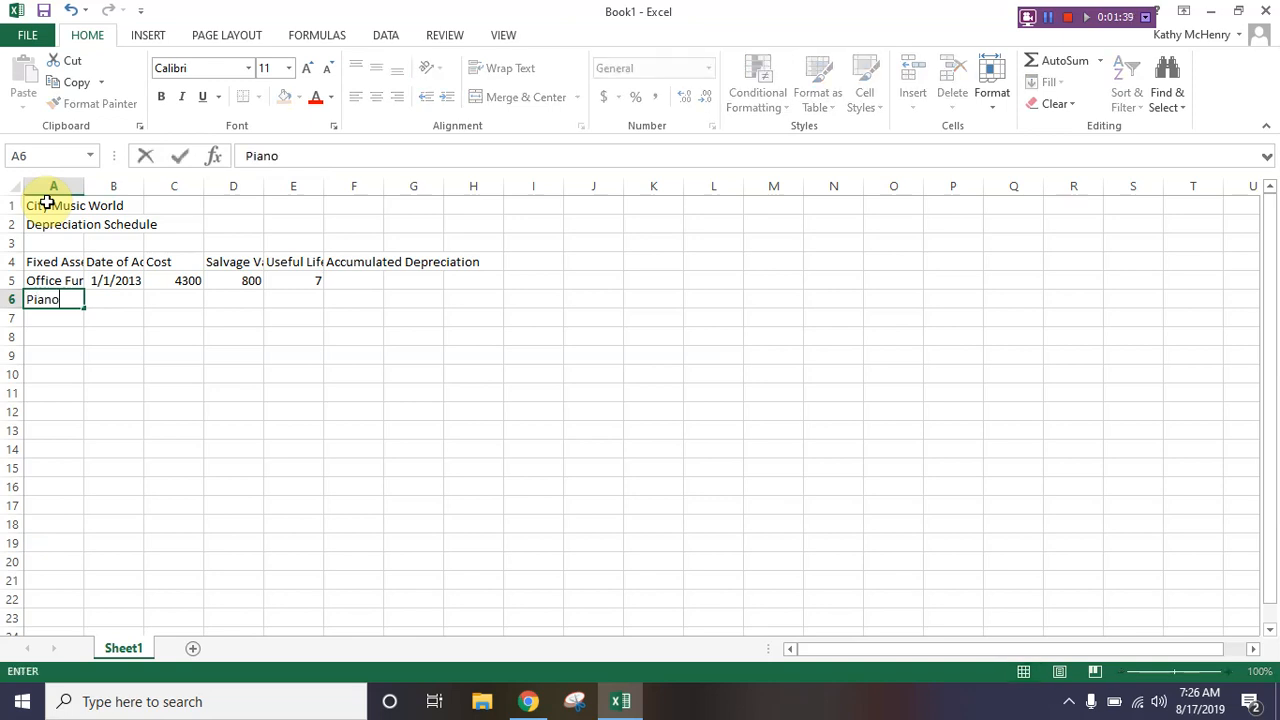
key("Tab")
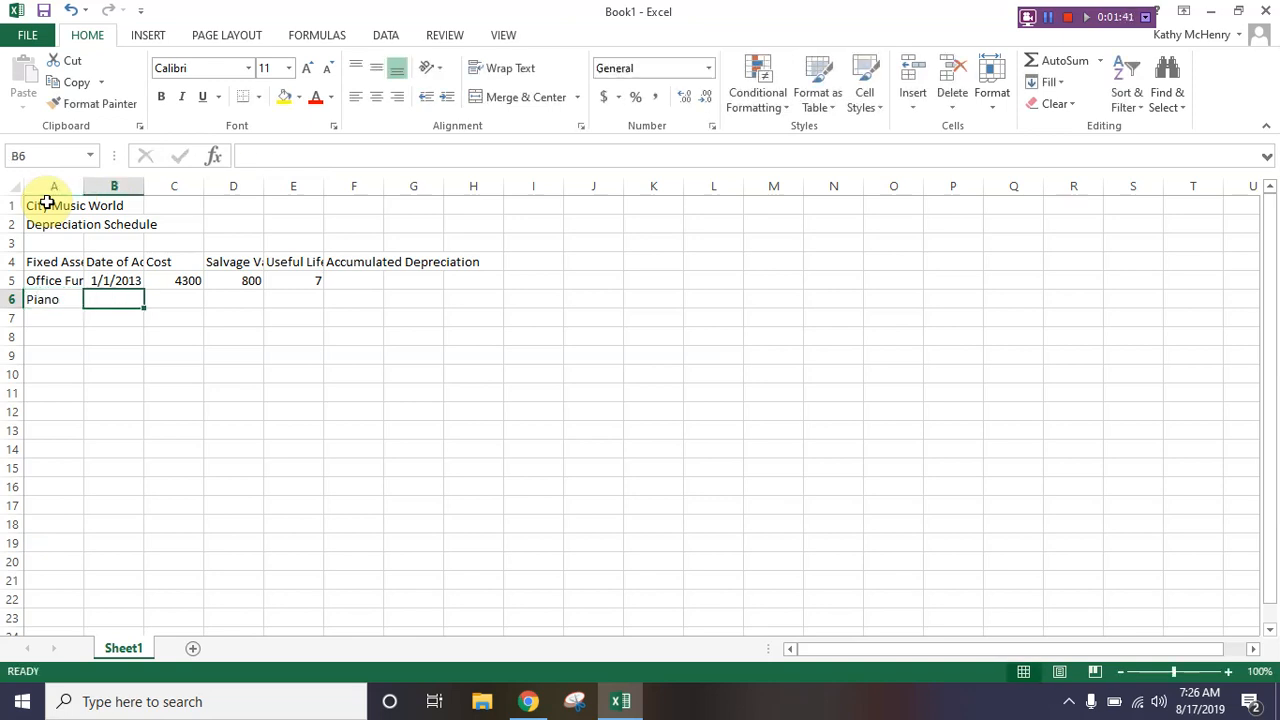
type("1.1.2008")
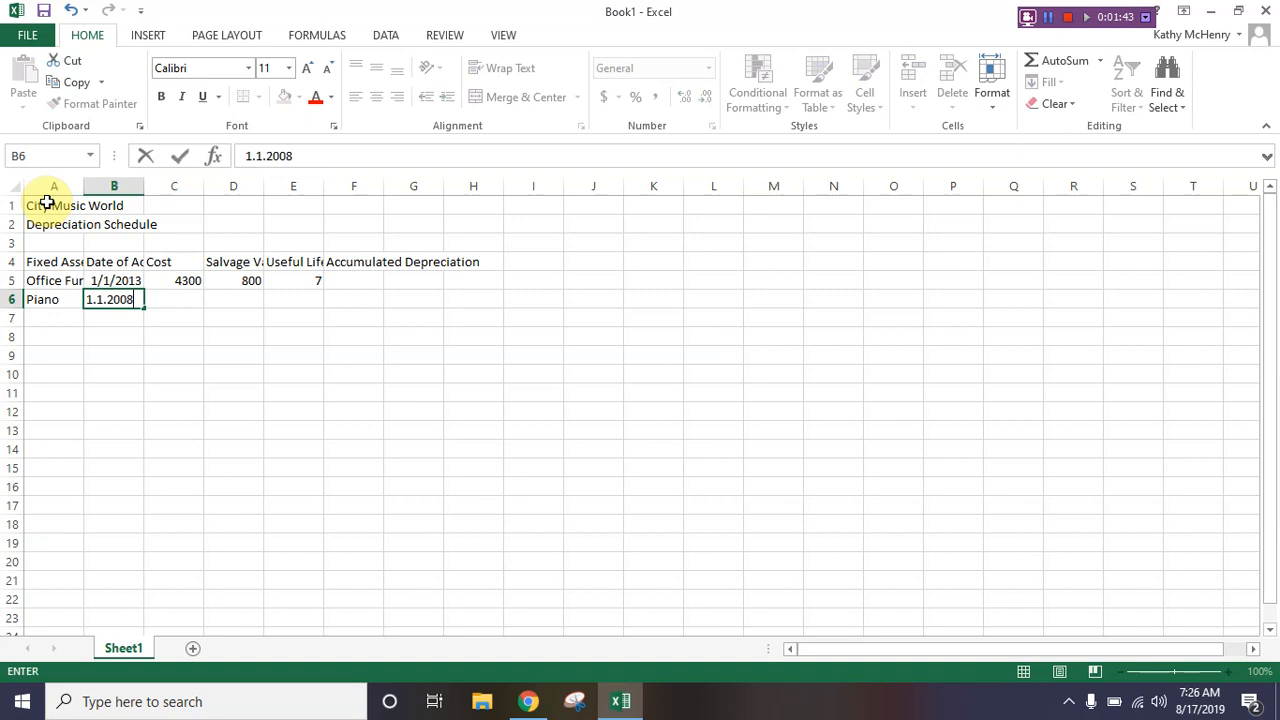
key("Tab")
key("Left")
key("Left")
key("Right")
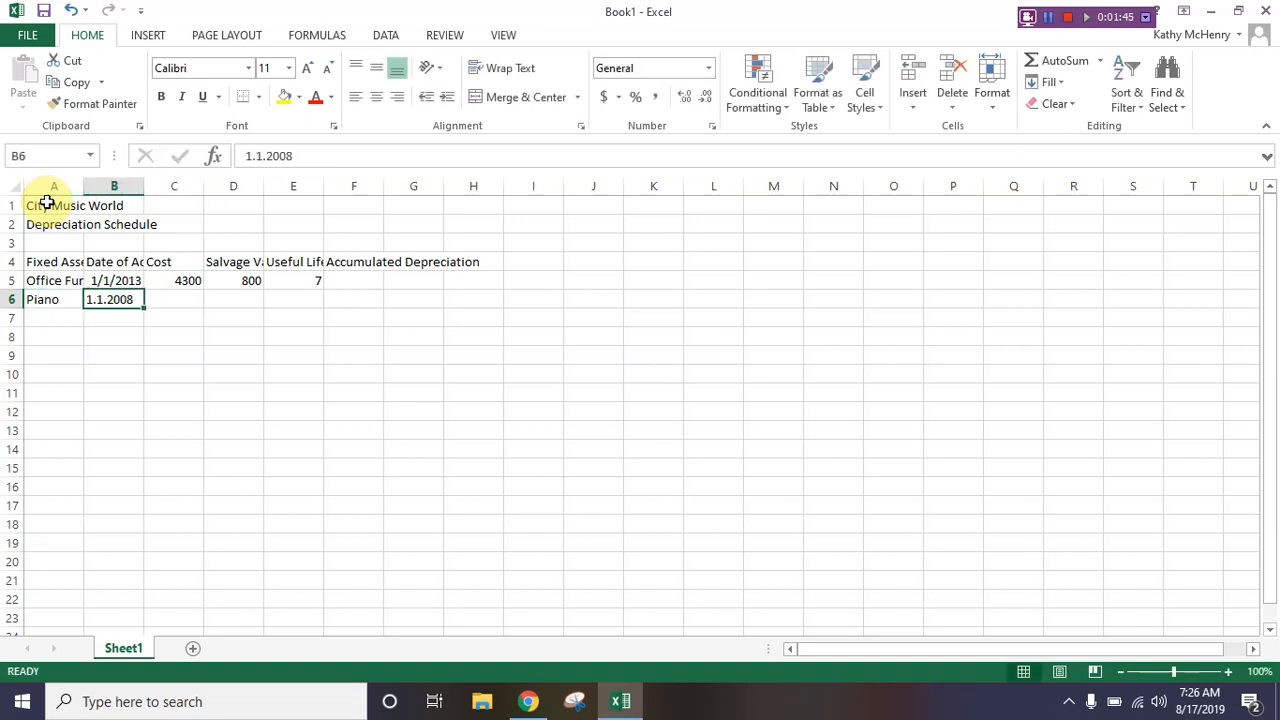
type("1/1/2008")
key("Tab")
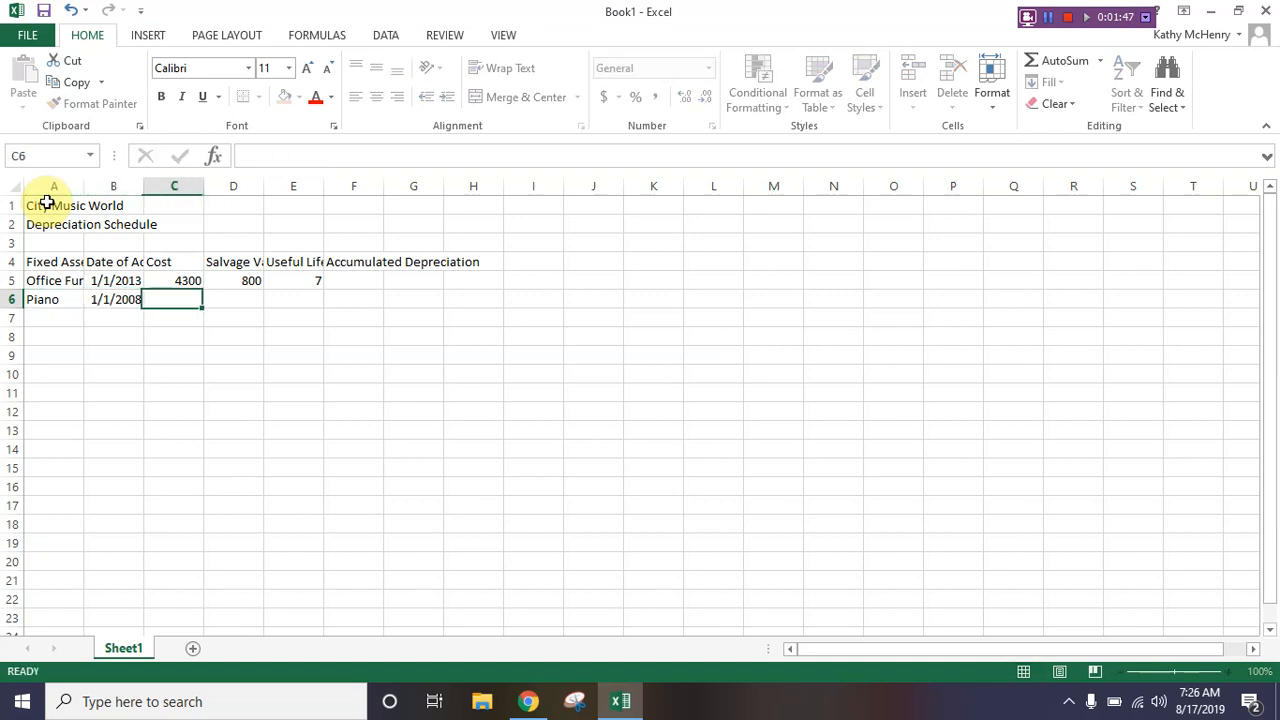
- Fill in the Piano row with cost 12400, salvage value 2400 and useful life 10
type("12400")
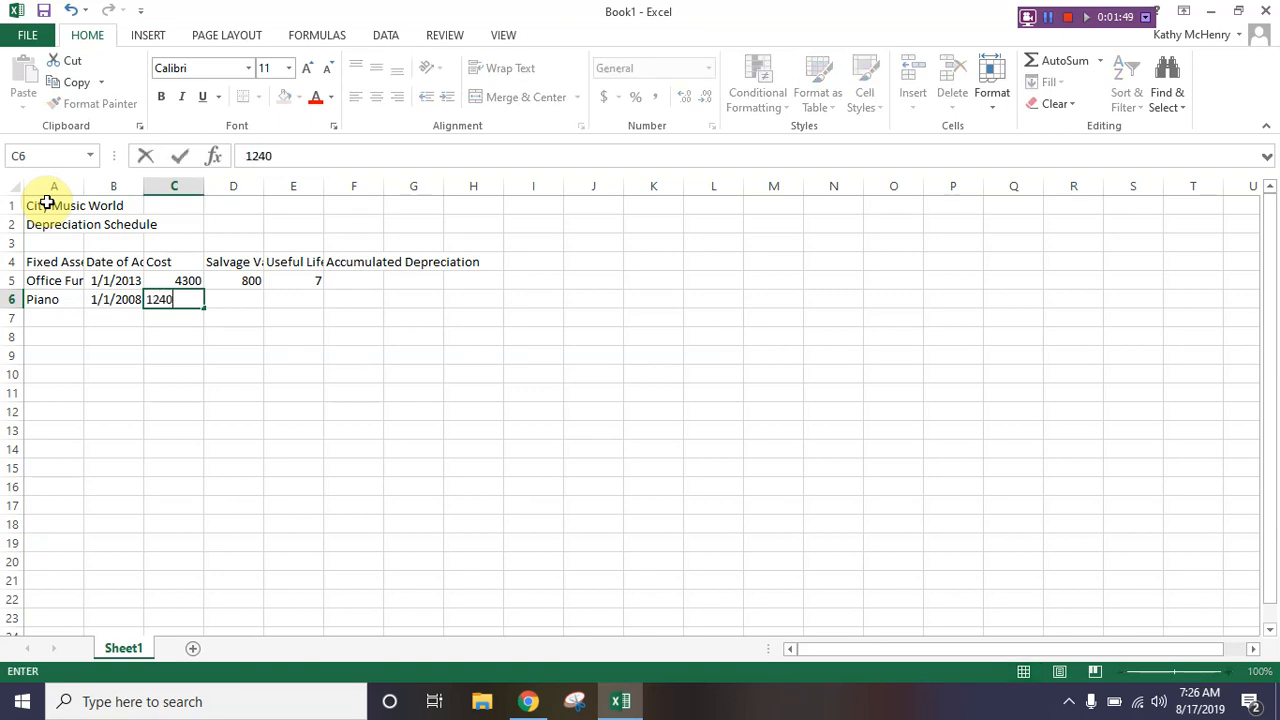
key("Tab")
type("2400")
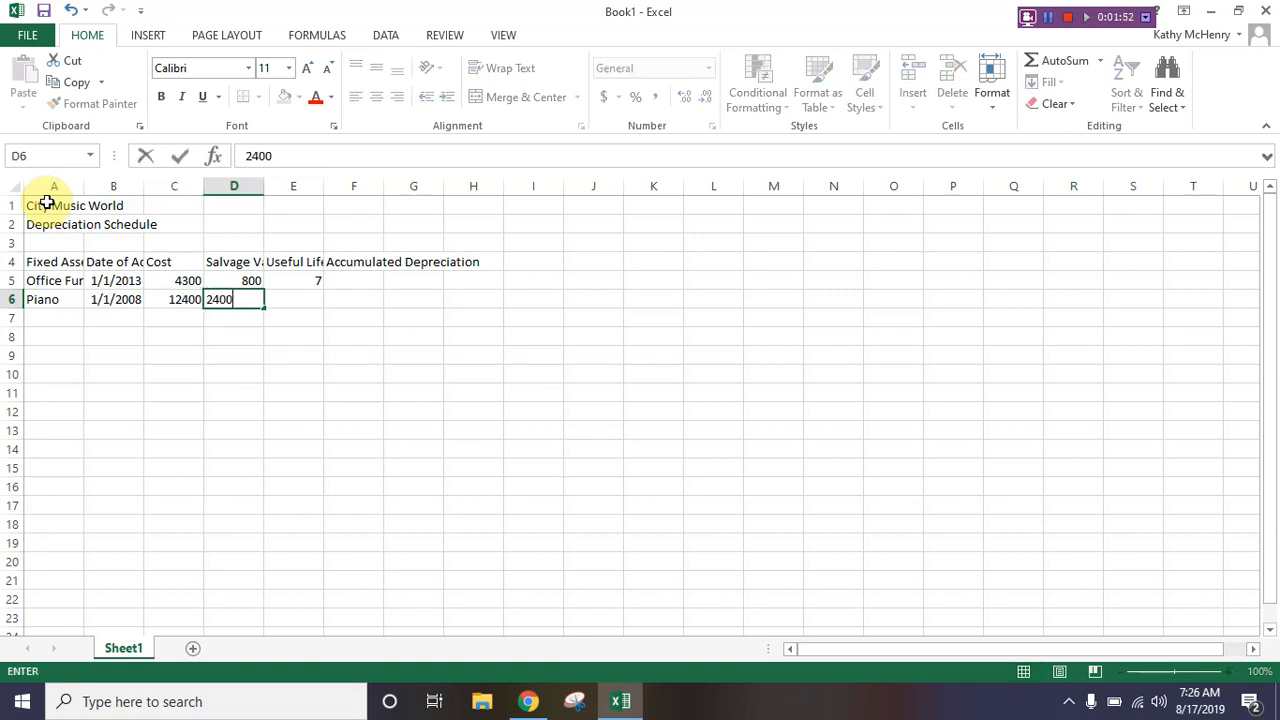
key("Tab")
type("10")
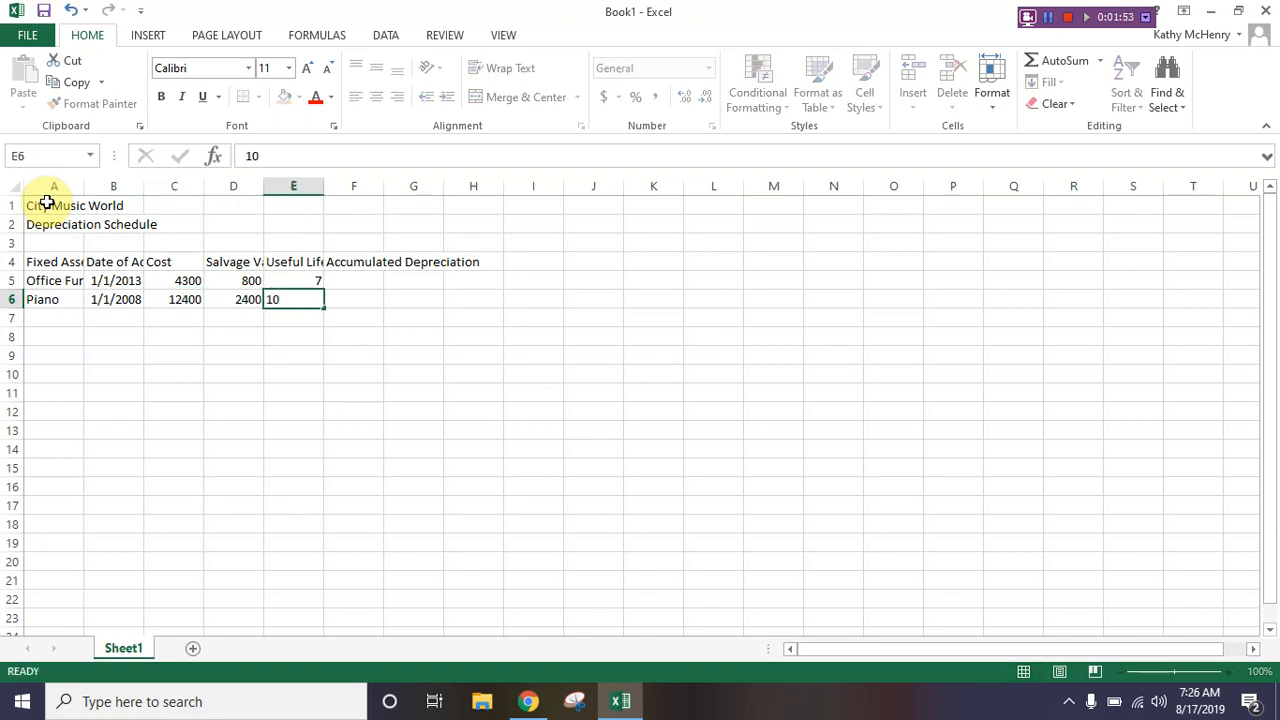
key("Return")
key("Left")
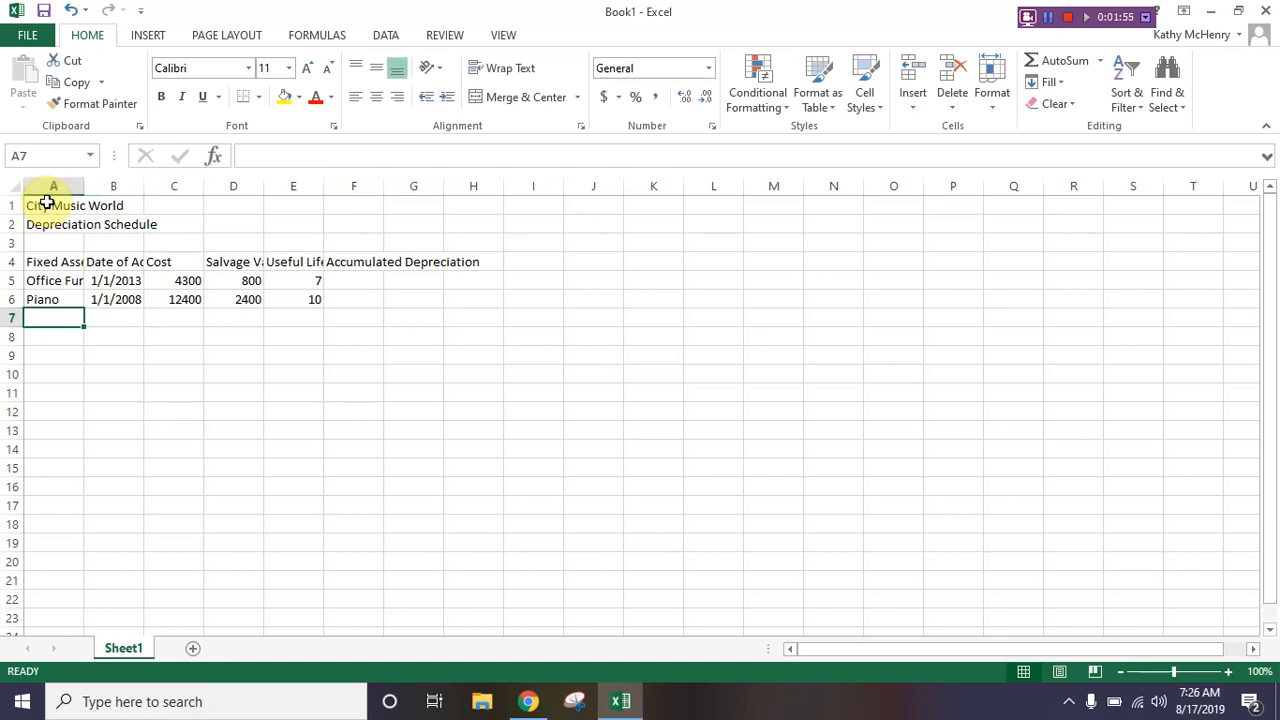
- Enter the asset "Equipment" in cell A7 with the acquisition date 1/1/2015 in B7
type("Equipment")
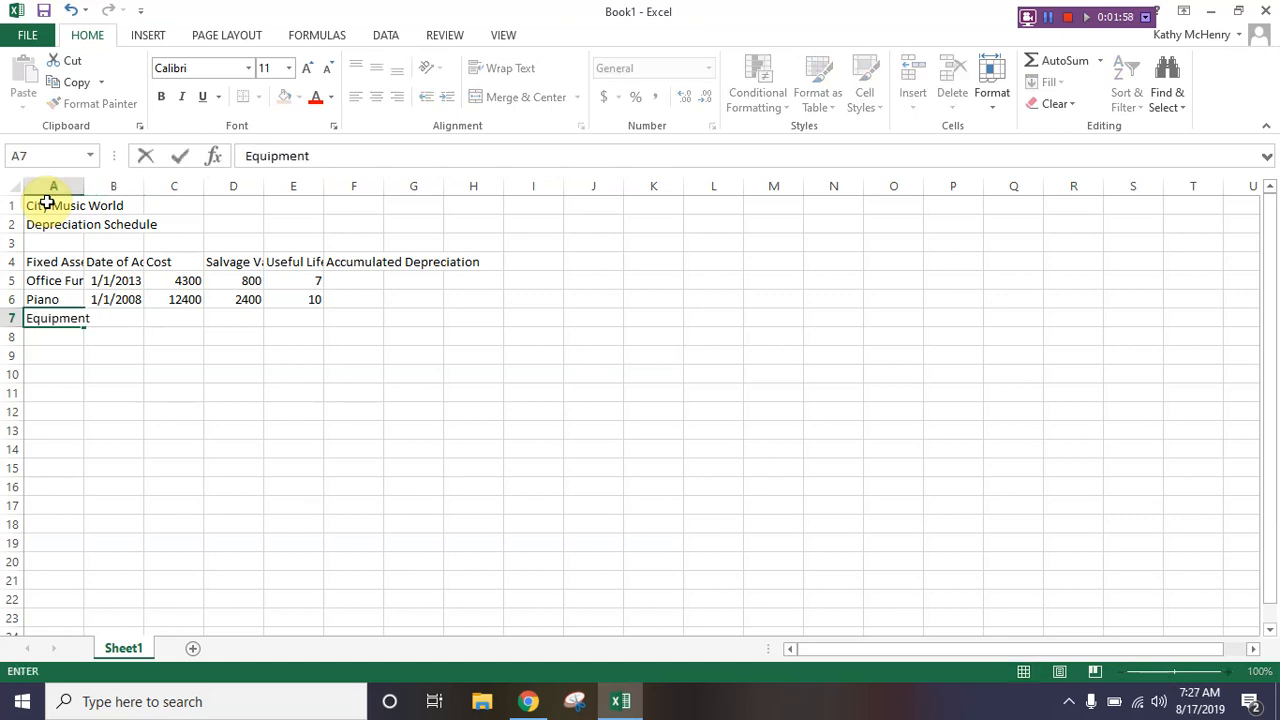
key("Tab")
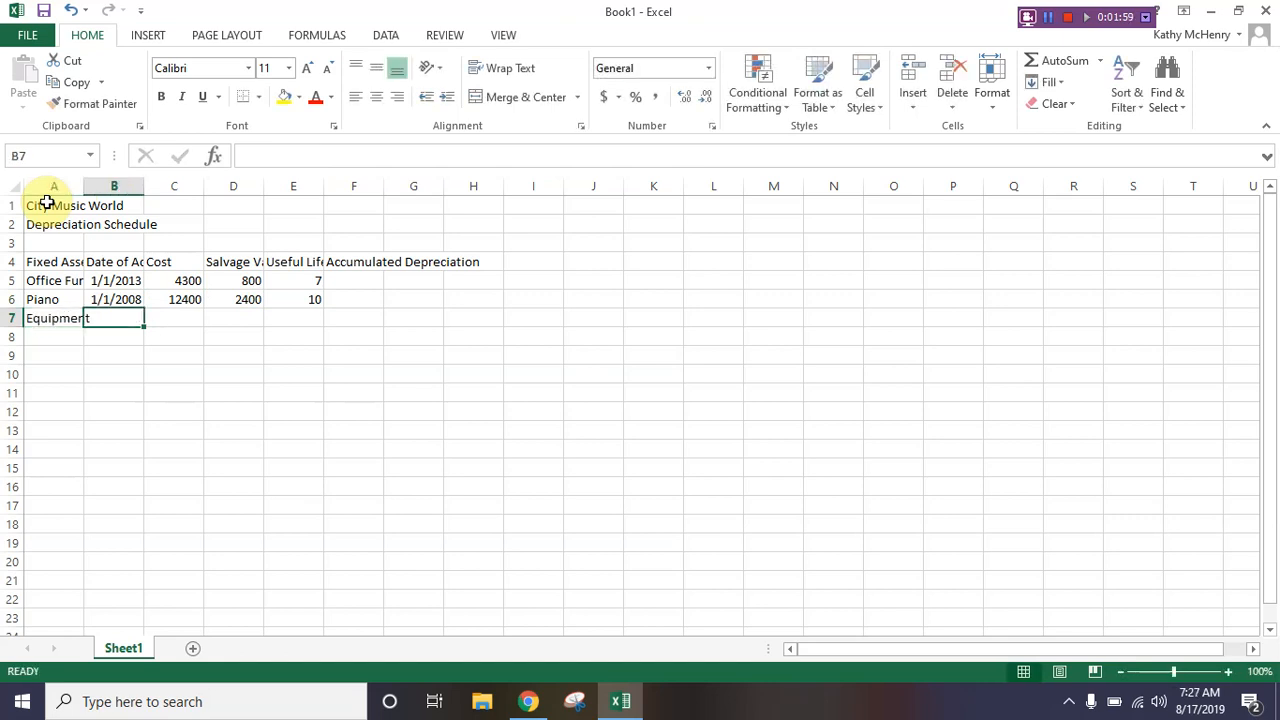
type("1/1/2015")
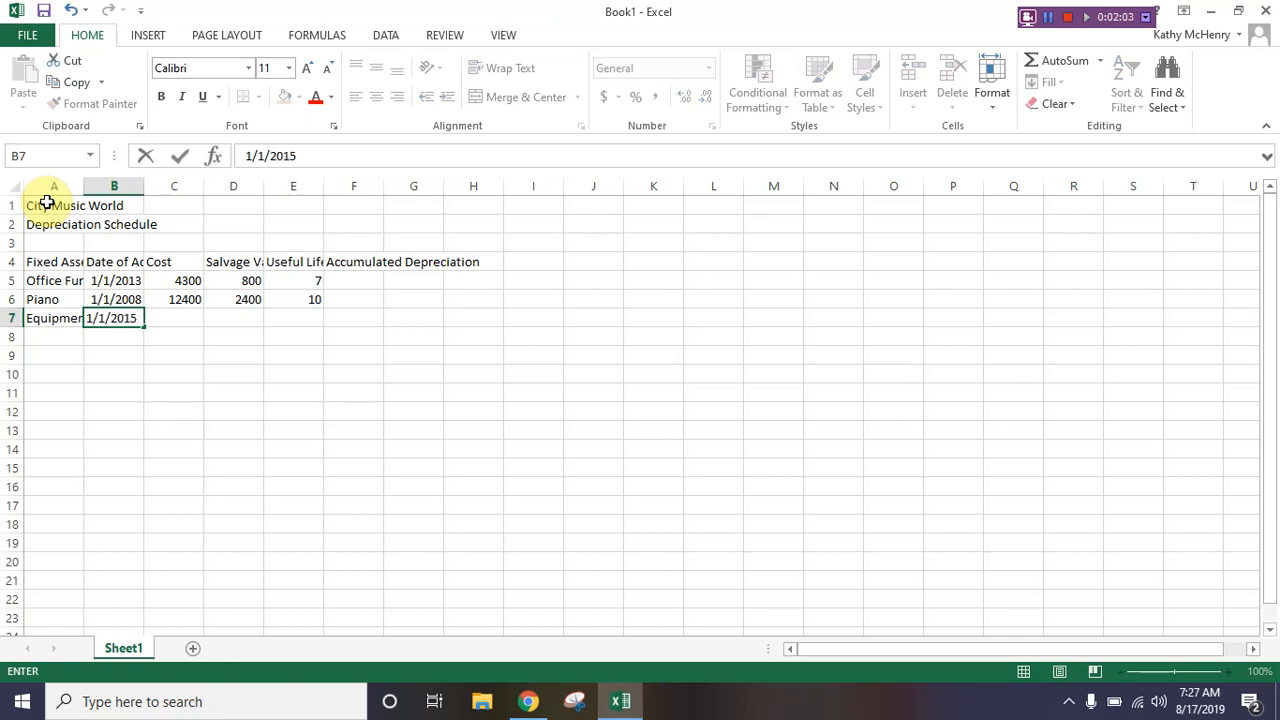
key("Tab")
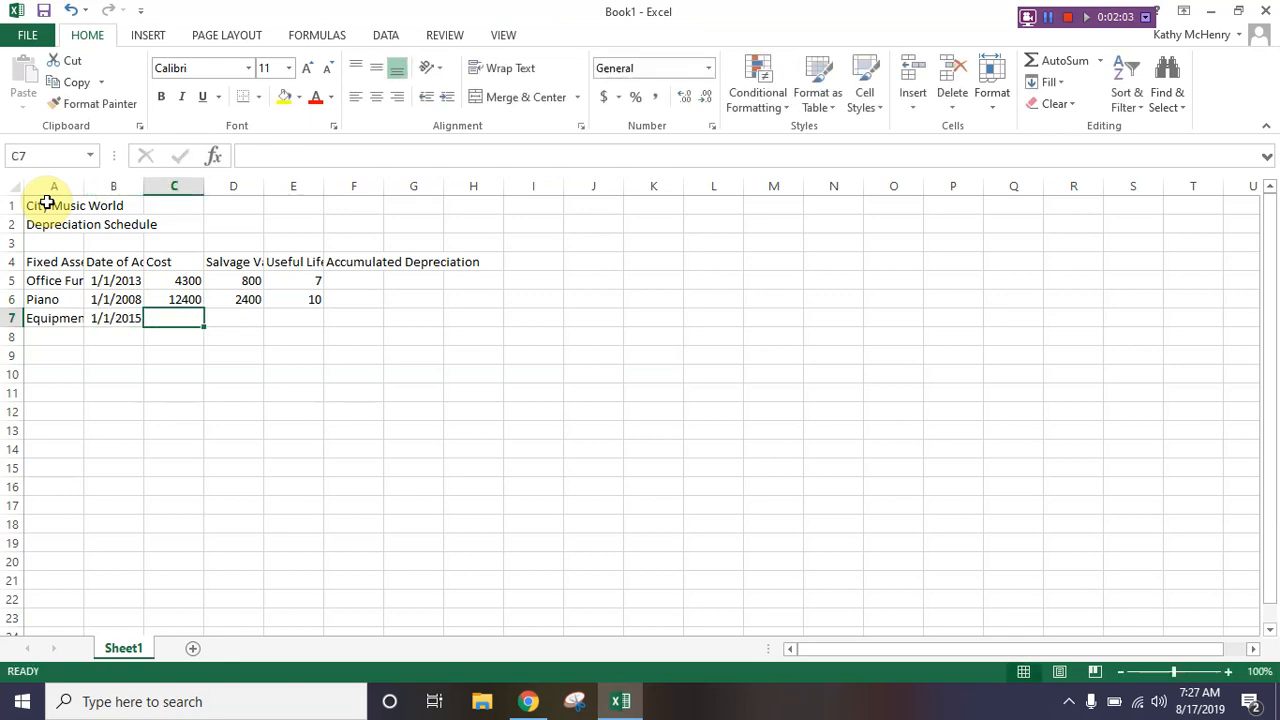
- Fill in the Equipment row with cost 2400, salvage value 0 and useful life 12
type("2400")
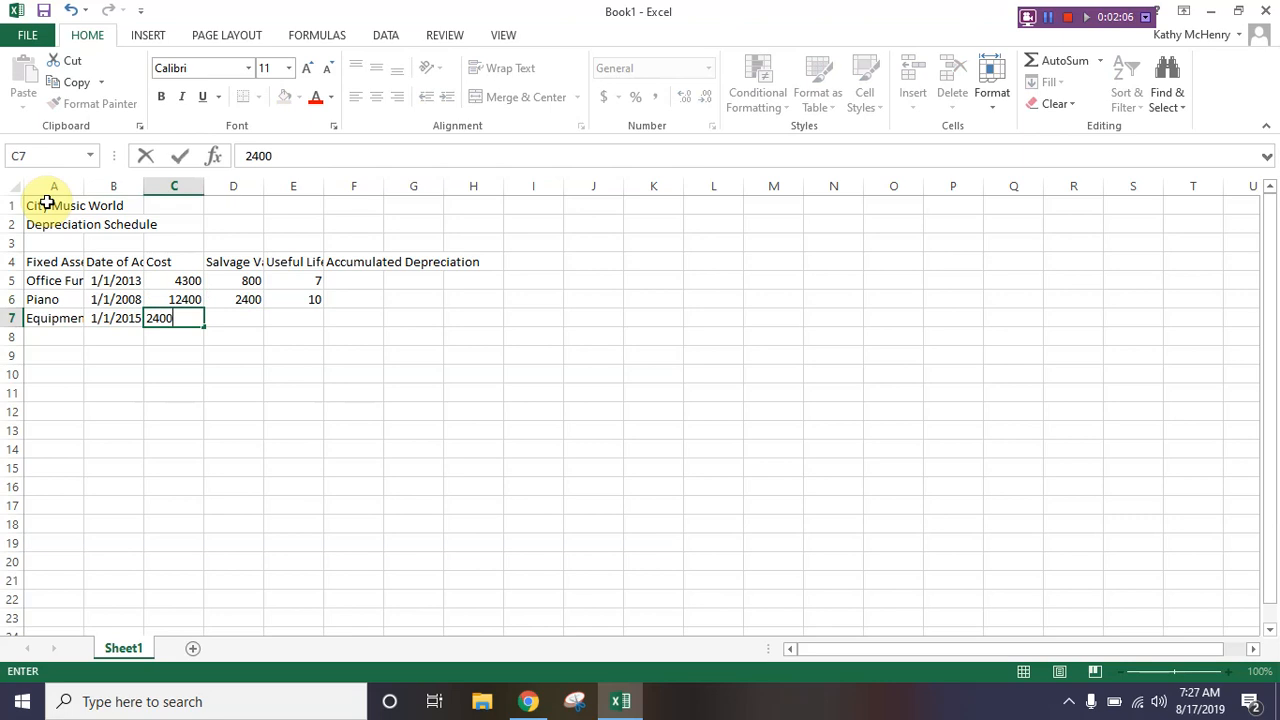
key("Tab")
type("0")
key("Tab")
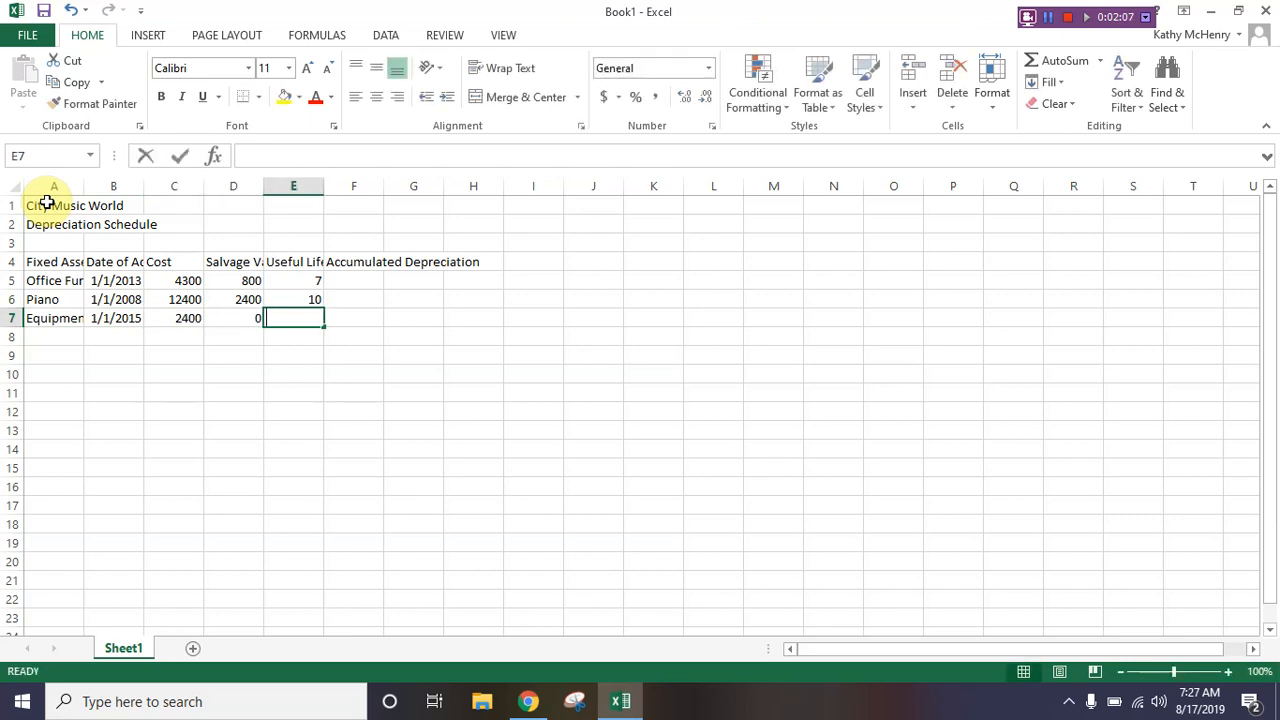
type("12")
key("Return")
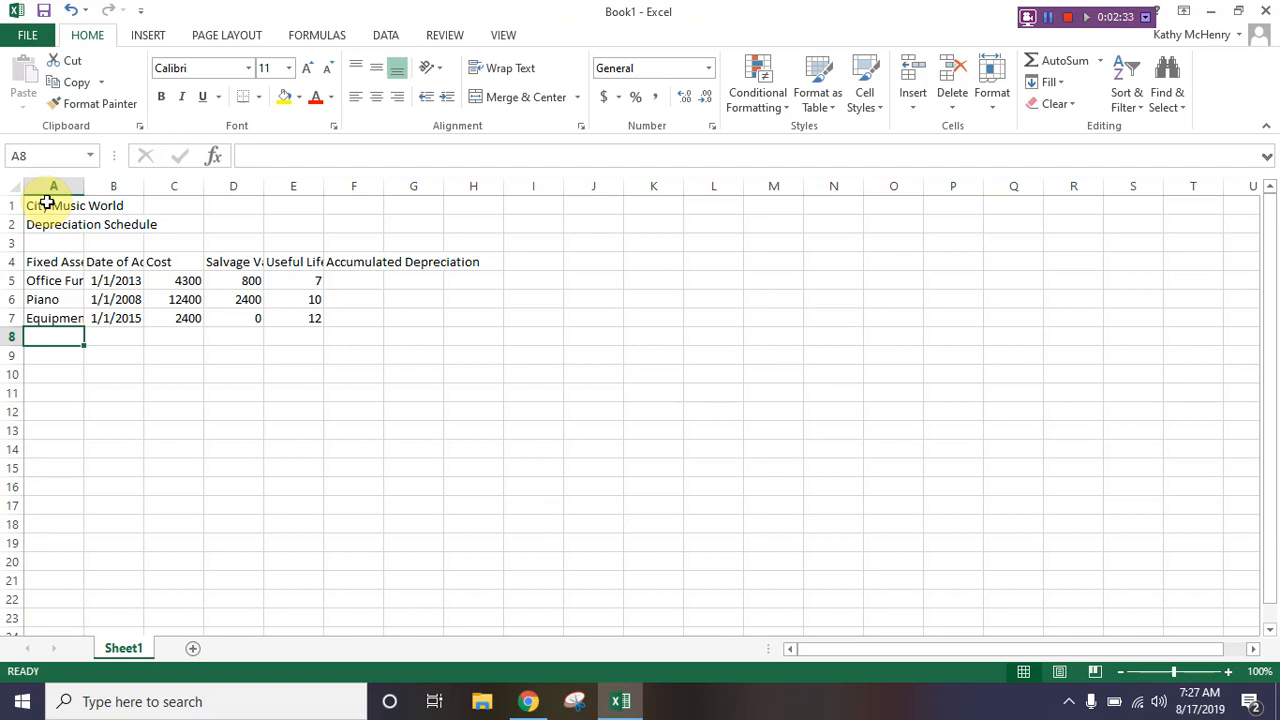
- Format the range A4:F7 as a table with headers, using the gold style in the first row of the Medium group
key("Up")
key("Up")
key("Up")
key("Up")
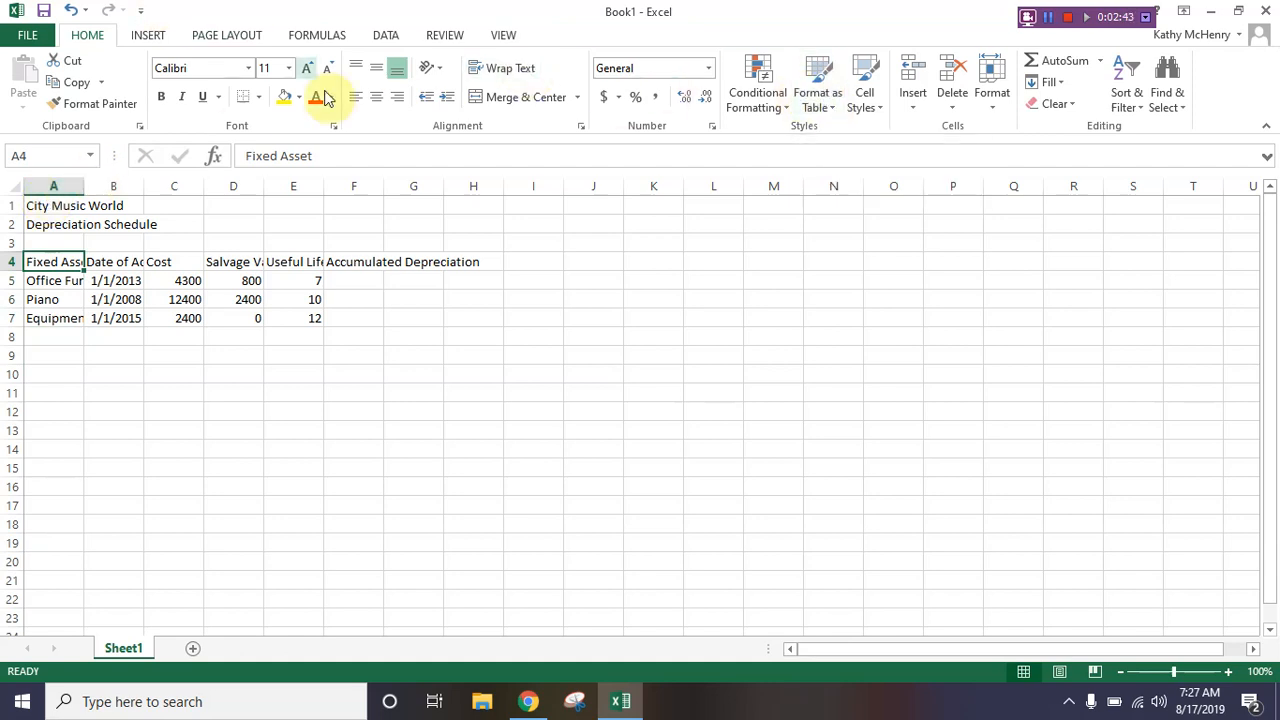
left_click(820, 106)
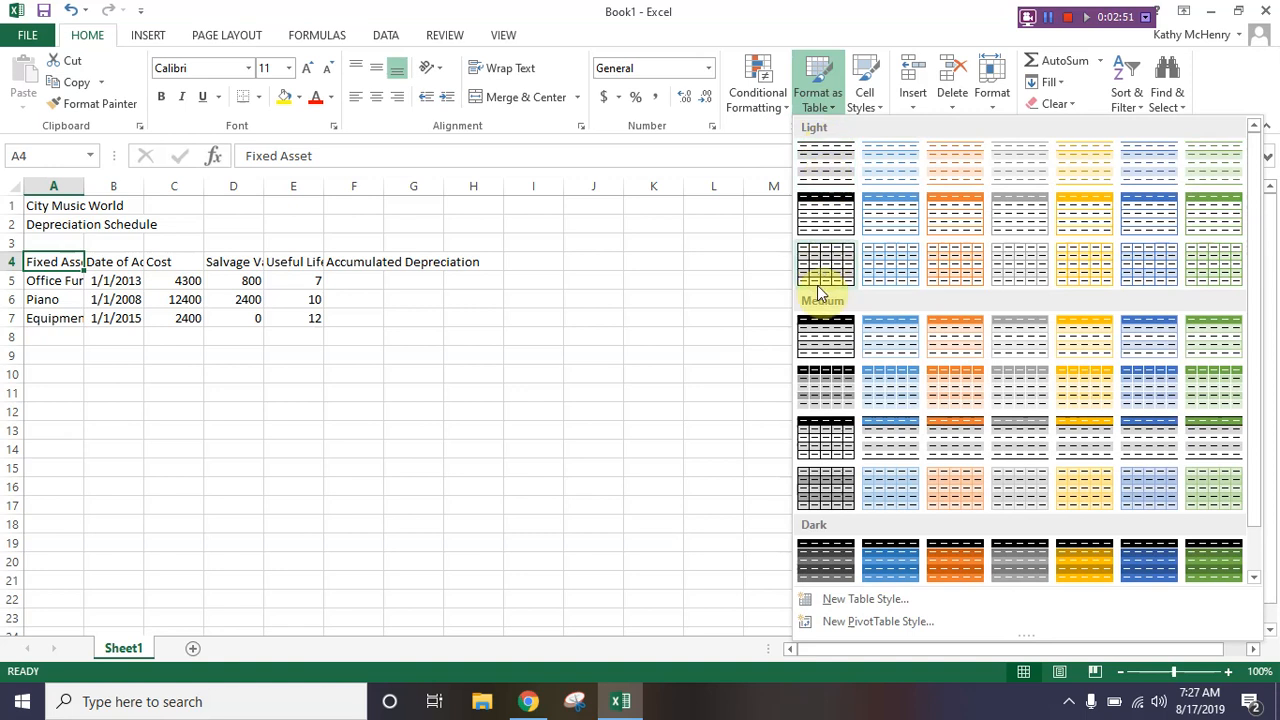
left_click(1078, 338)
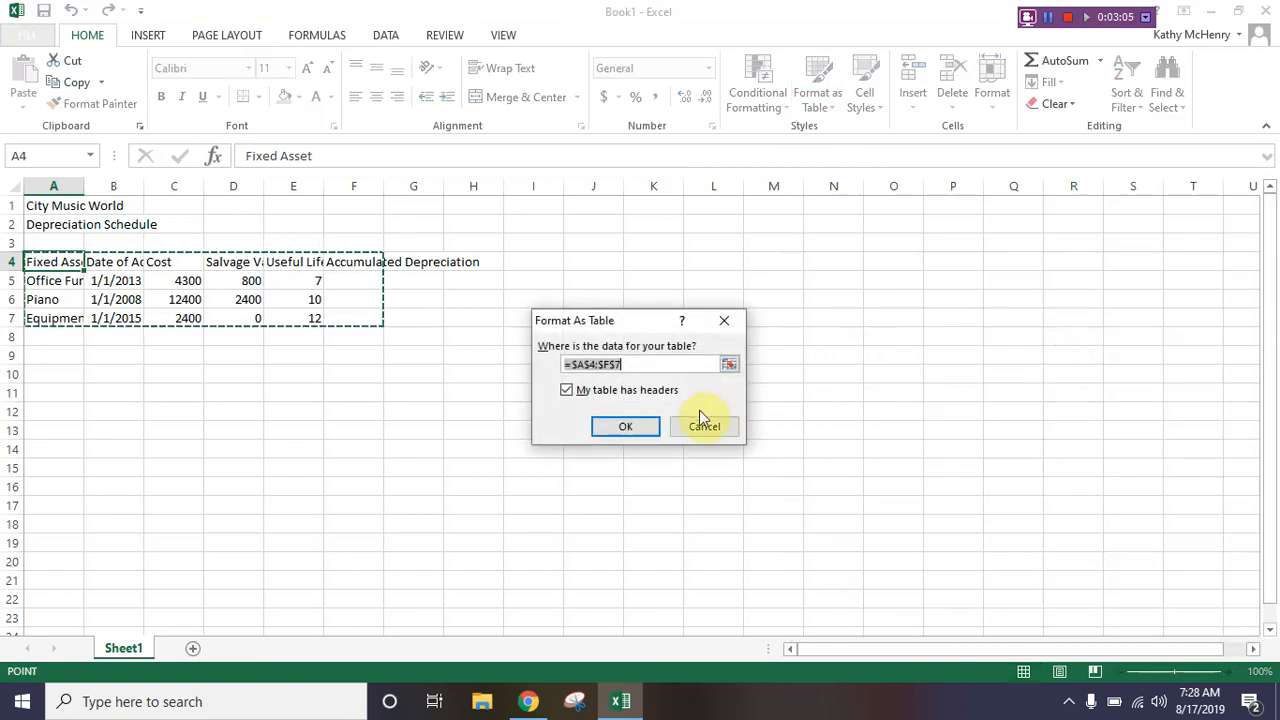
left_click(634, 428)
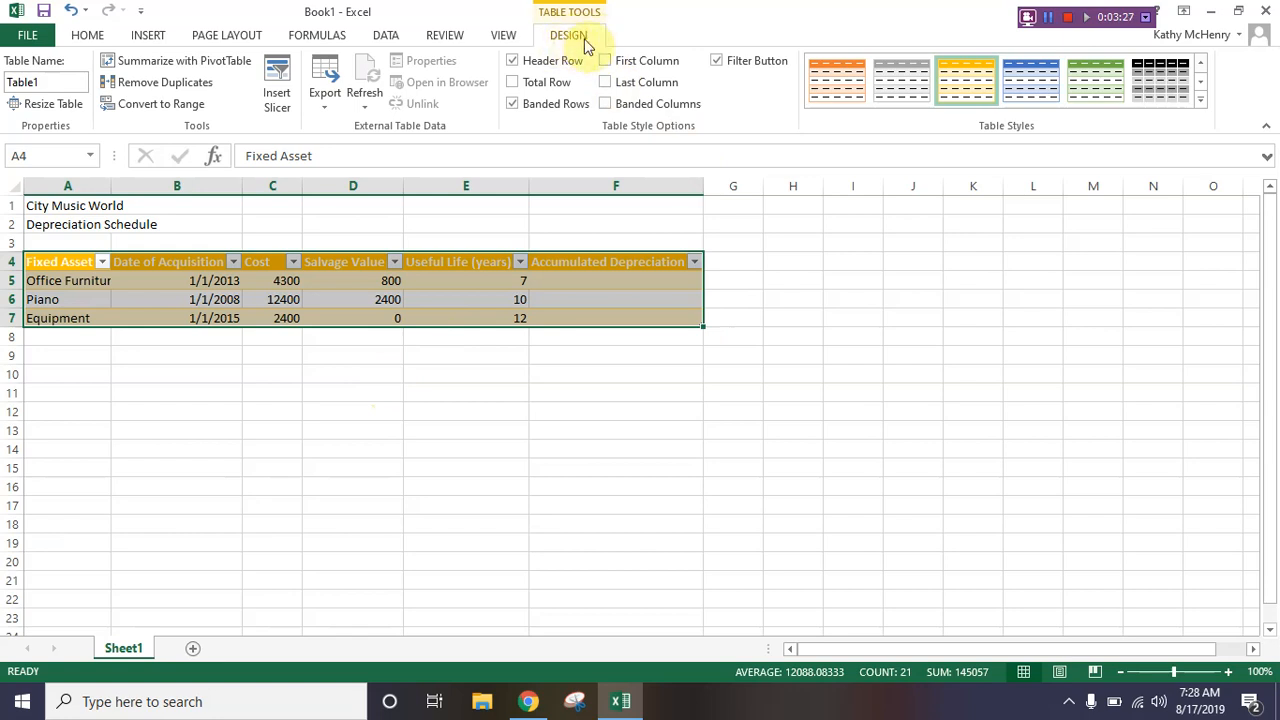
- Rename the table as Depreciation_Schedule
left_click(44, 84)
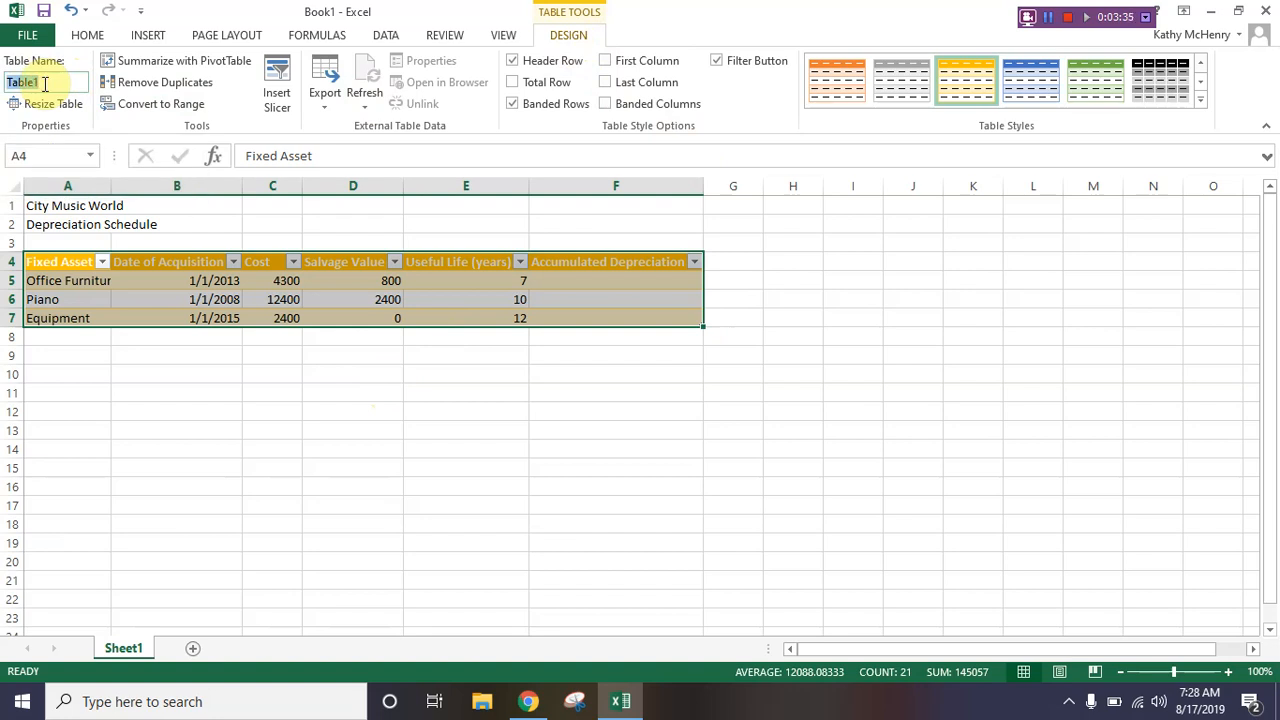
type("Depreciation")
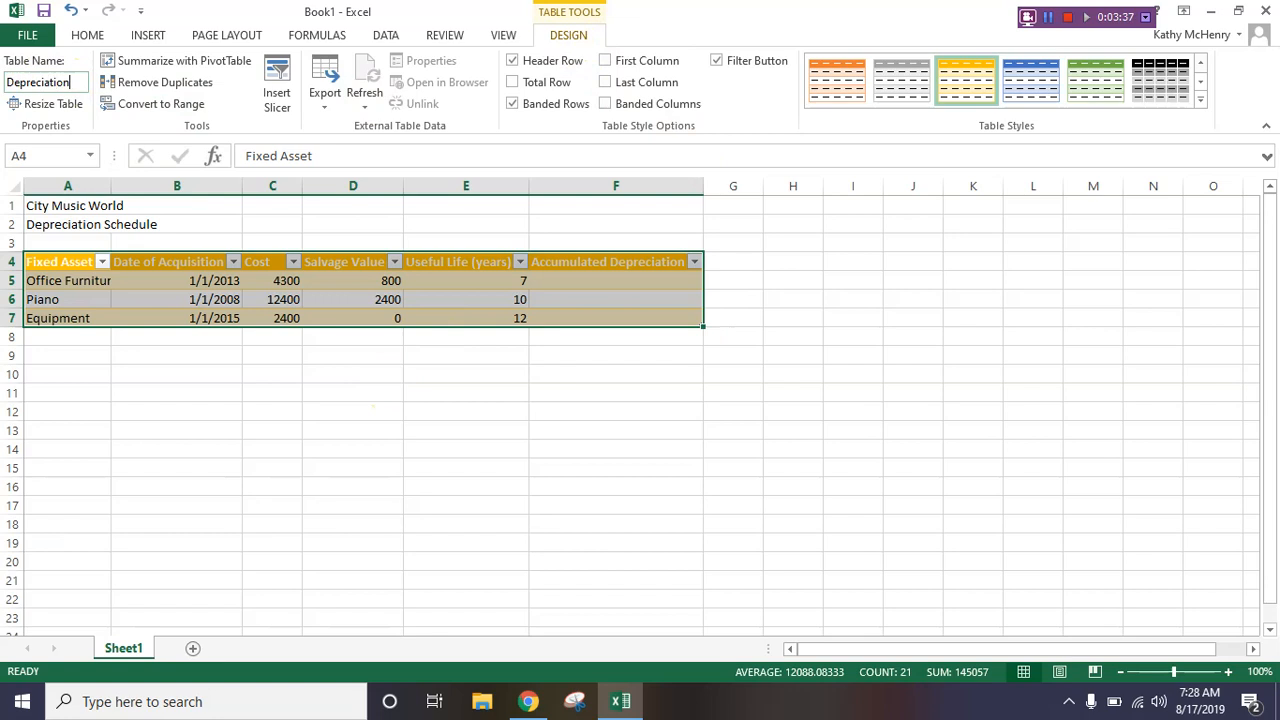
type("_Schedule")
key("Return")
- Add a total row to the table and summarize the Cost column in it with Sum
left_click(530, 88)
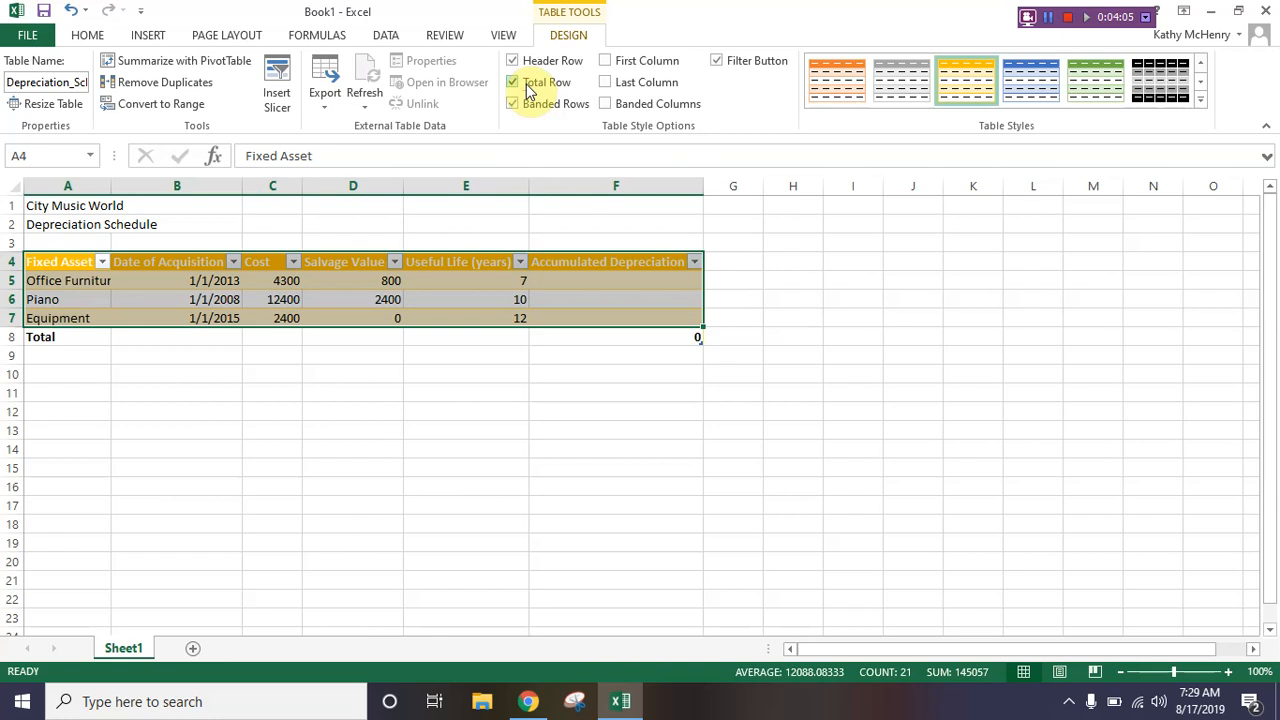
left_click(277, 339)
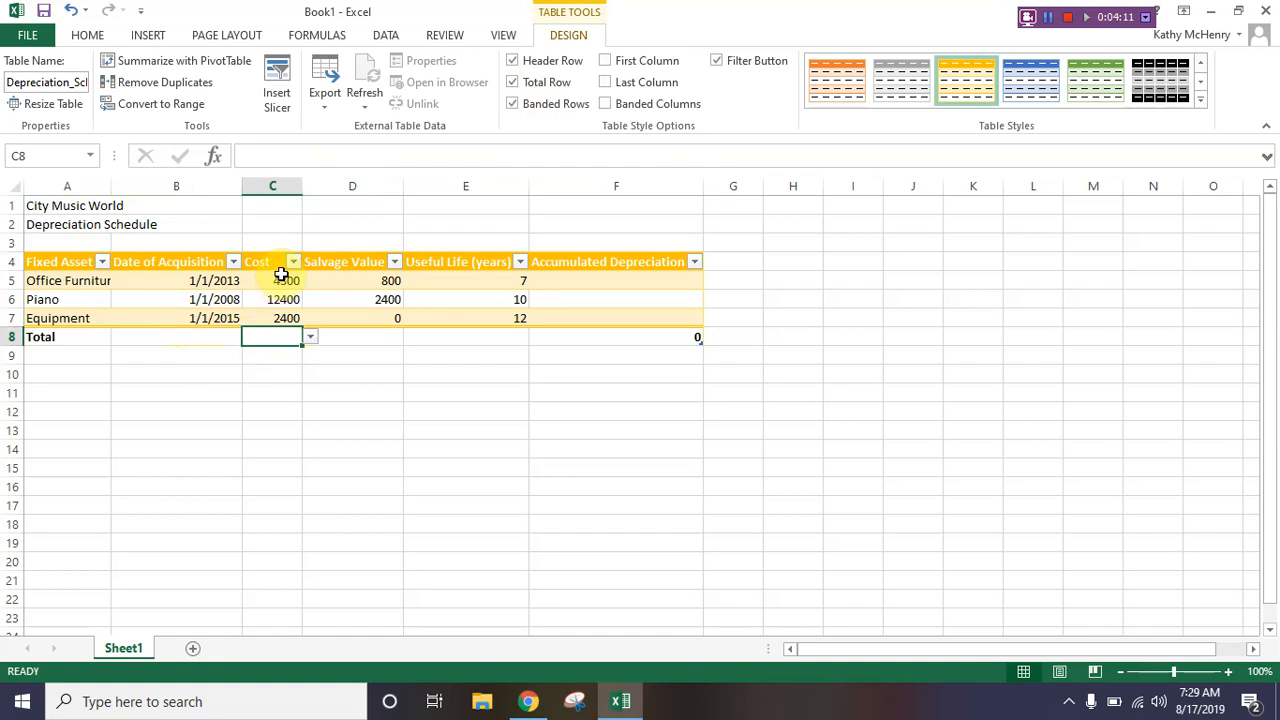
left_click(313, 339)
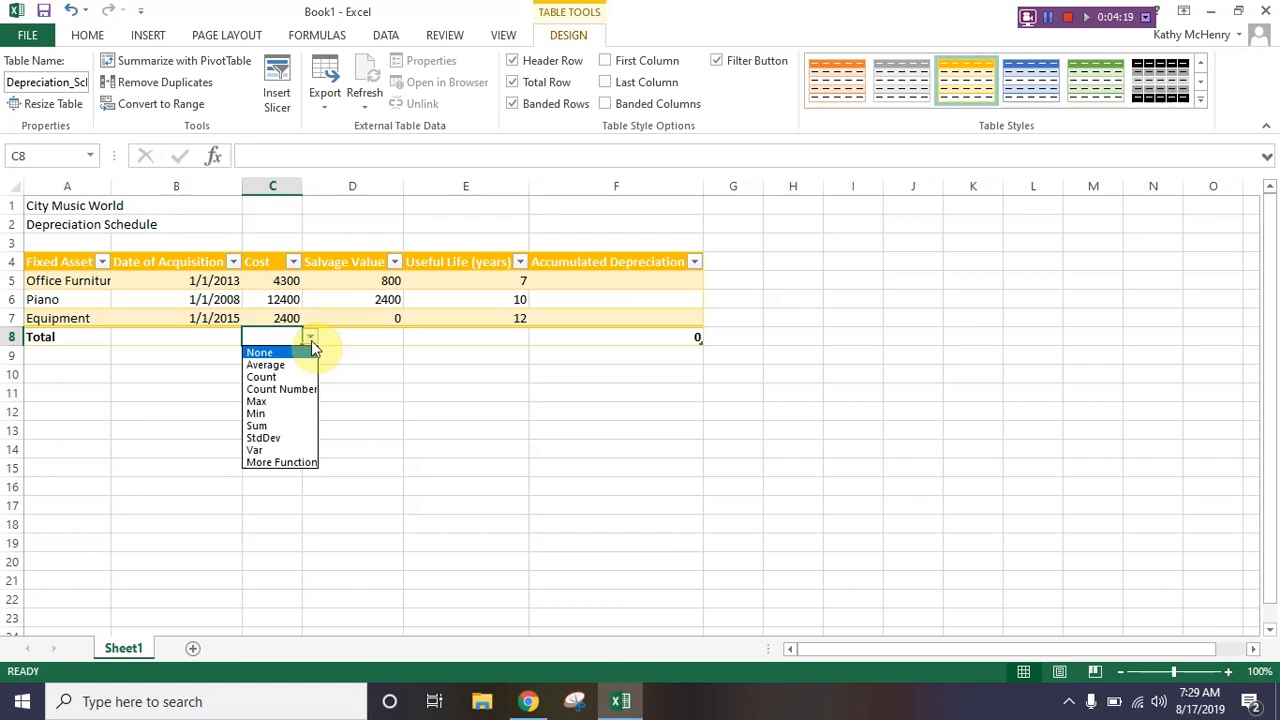
left_click(274, 426)
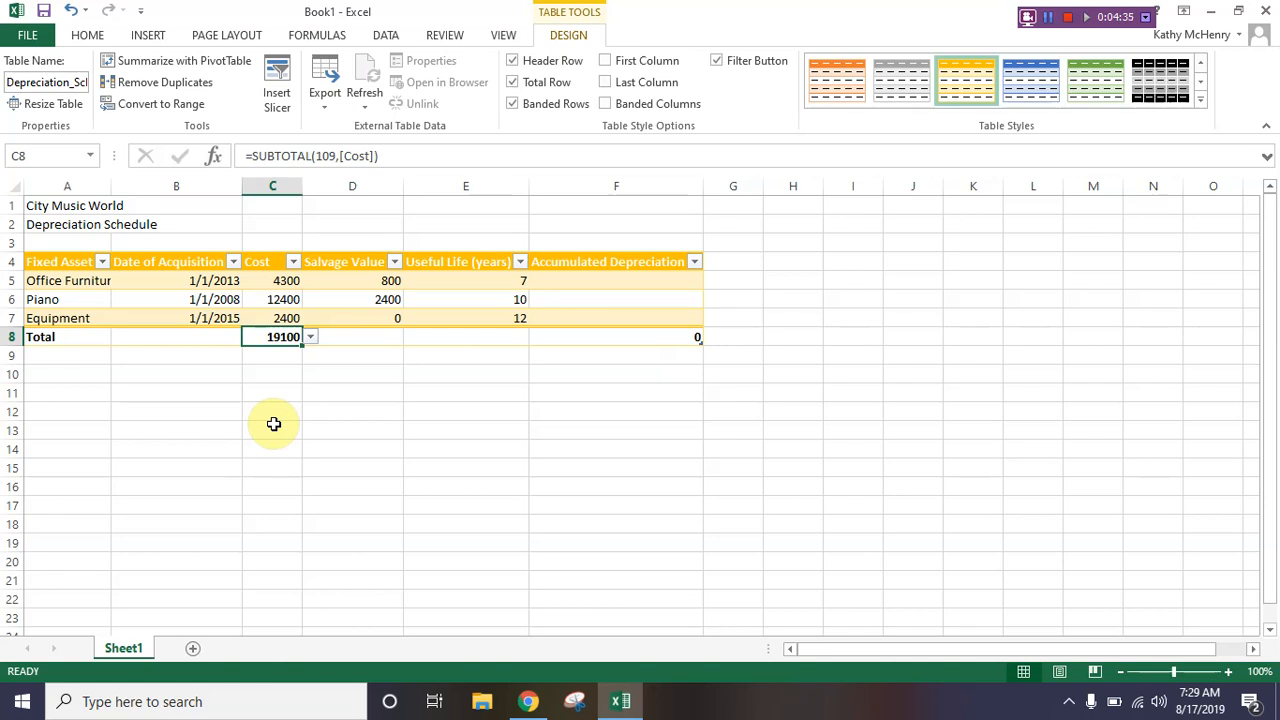
- In the total row, summarize Salvage Value with Sum and Useful Life (years) with Average
left_click(363, 337)
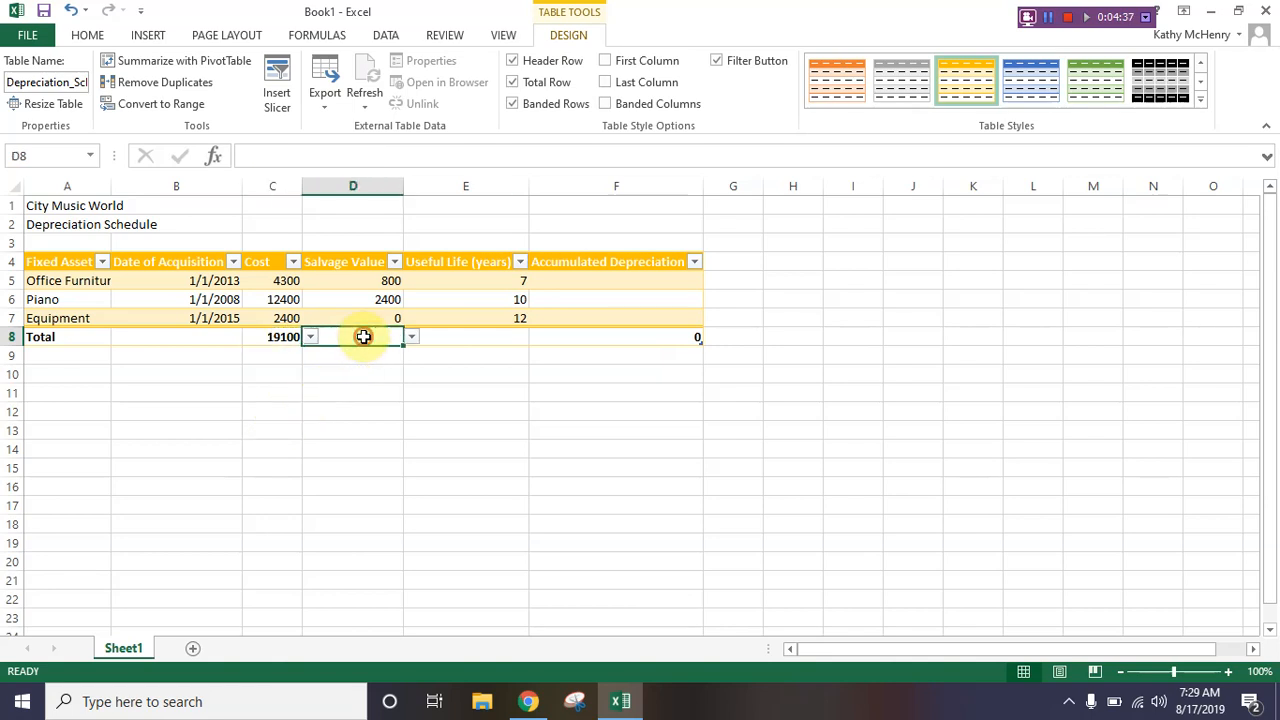
left_click(412, 340)
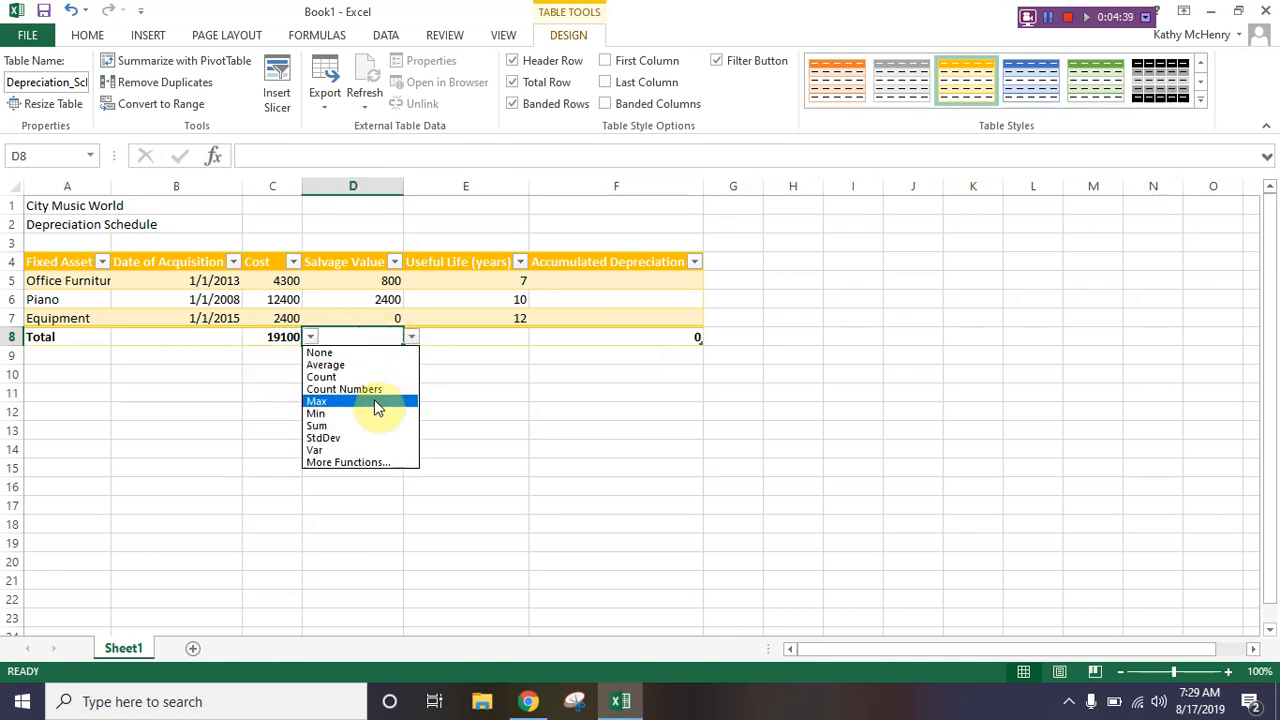
left_click(371, 426)
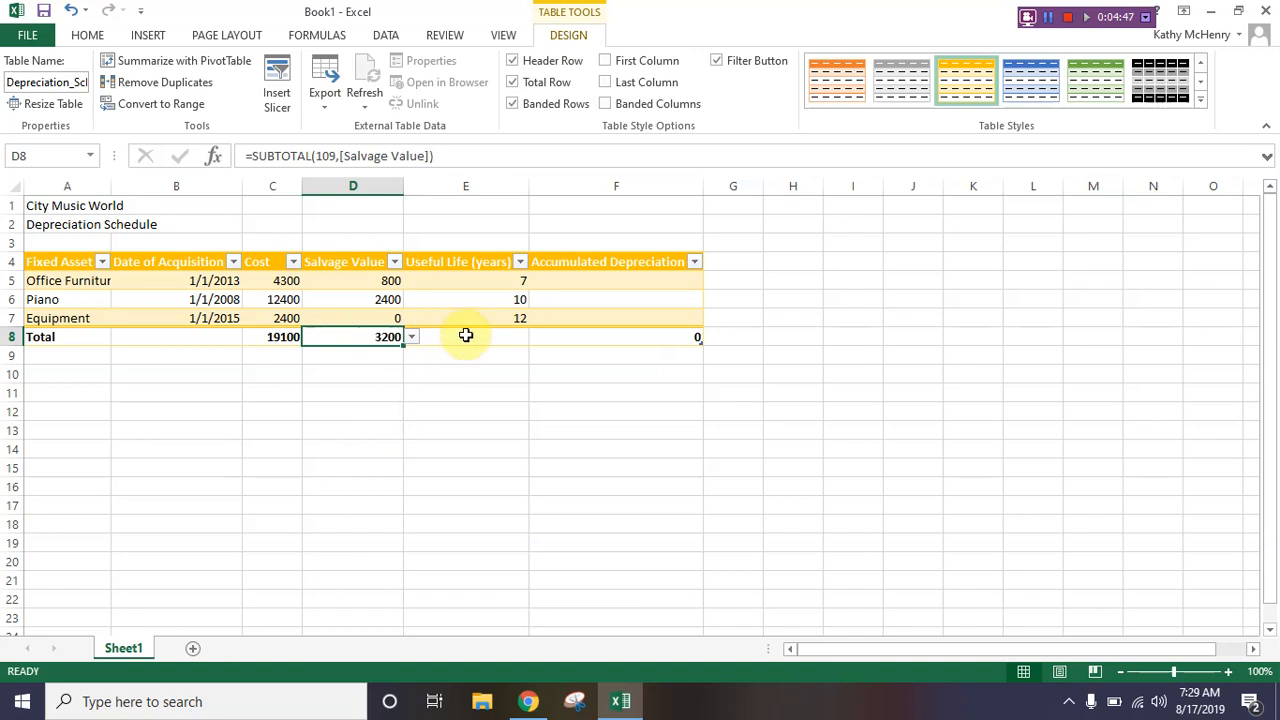
left_click(466, 336)
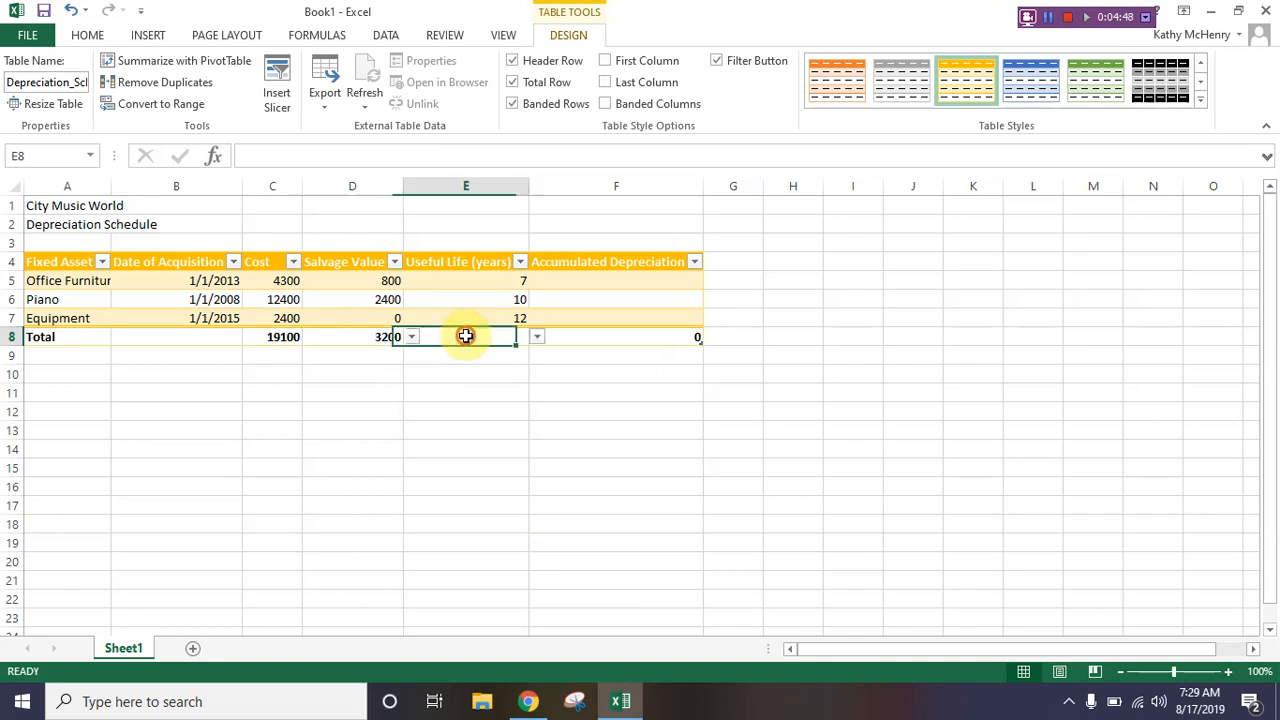
left_click(538, 338)
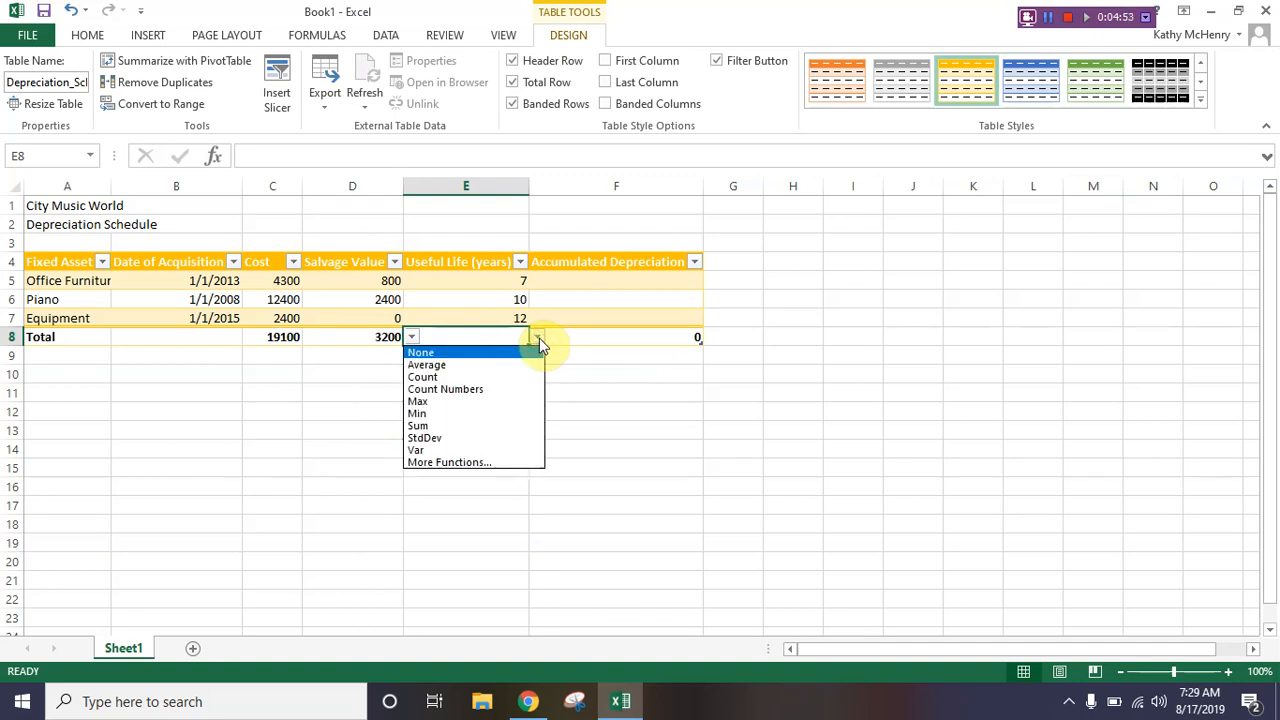
left_click(494, 364)
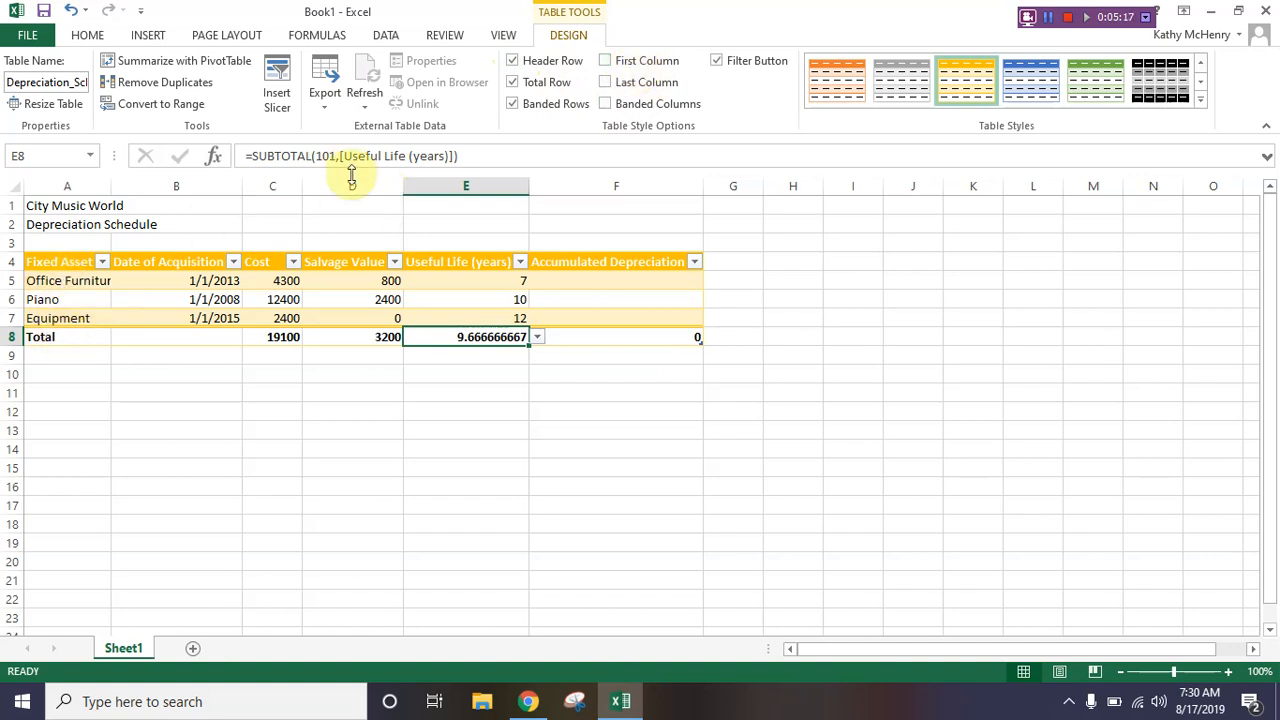
- Turn on First Column emphasis for the table and add a blank table row below the Equipment row
left_click(636, 70)
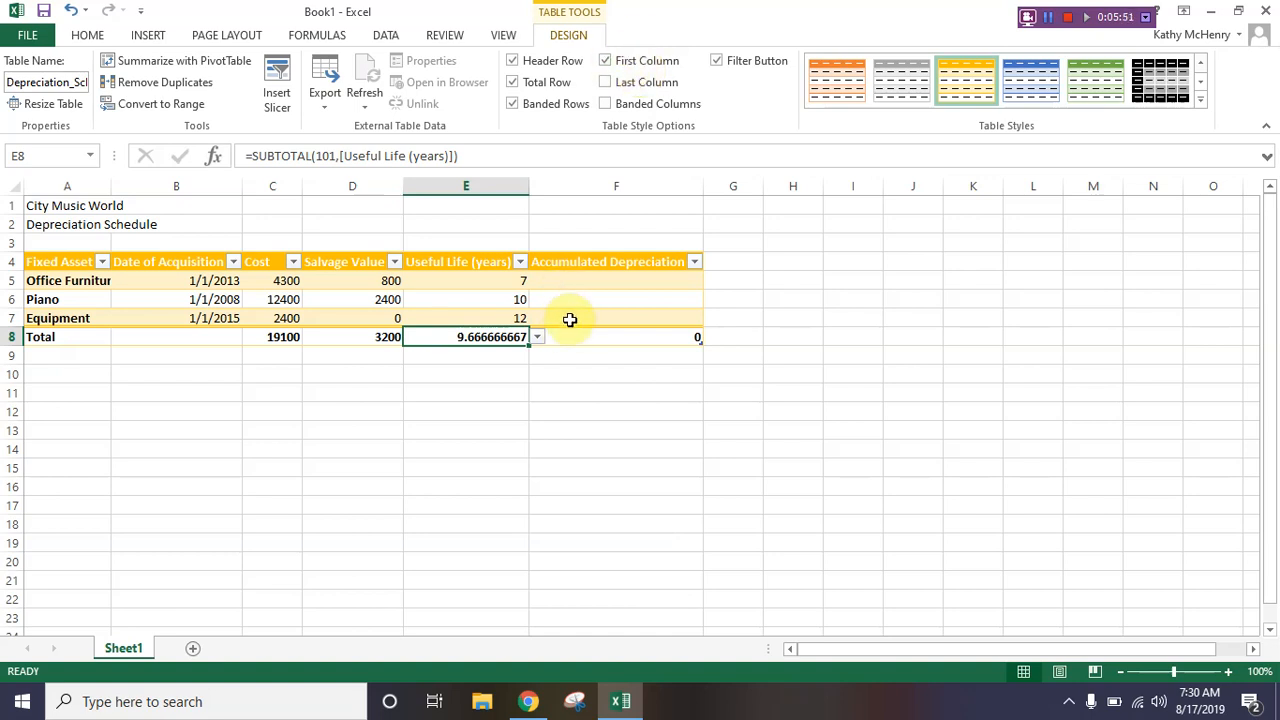
left_click(572, 318)
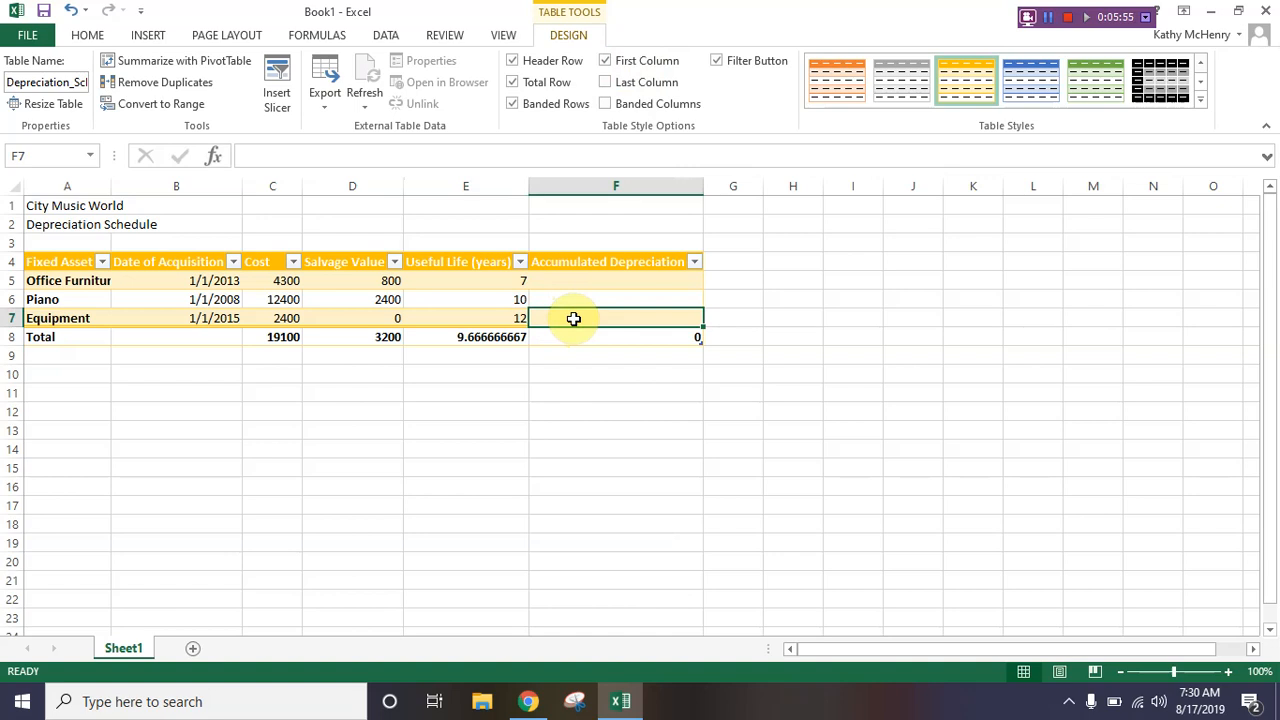
key("Tab")
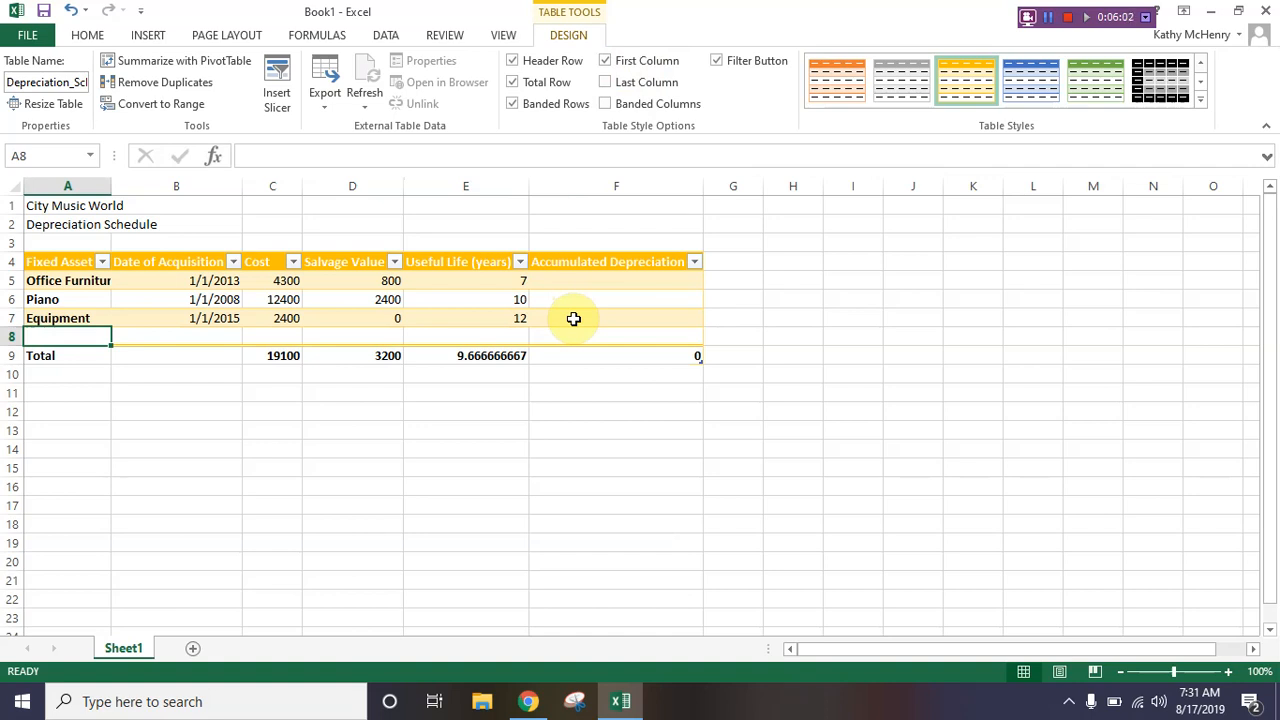
left_click(1049, 22)
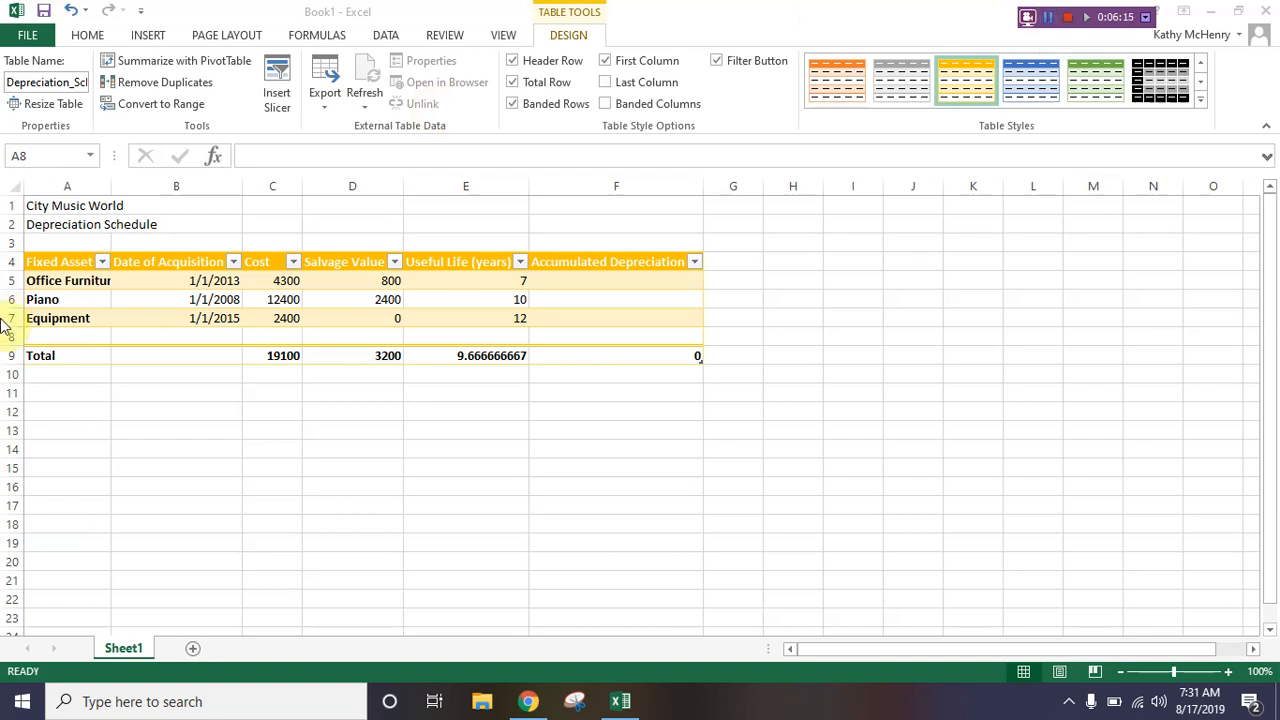
- Enter the asset "Studio Furniture" in cell A8 with the acquisition date 1/1/2016 in B8
left_click(76, 340)
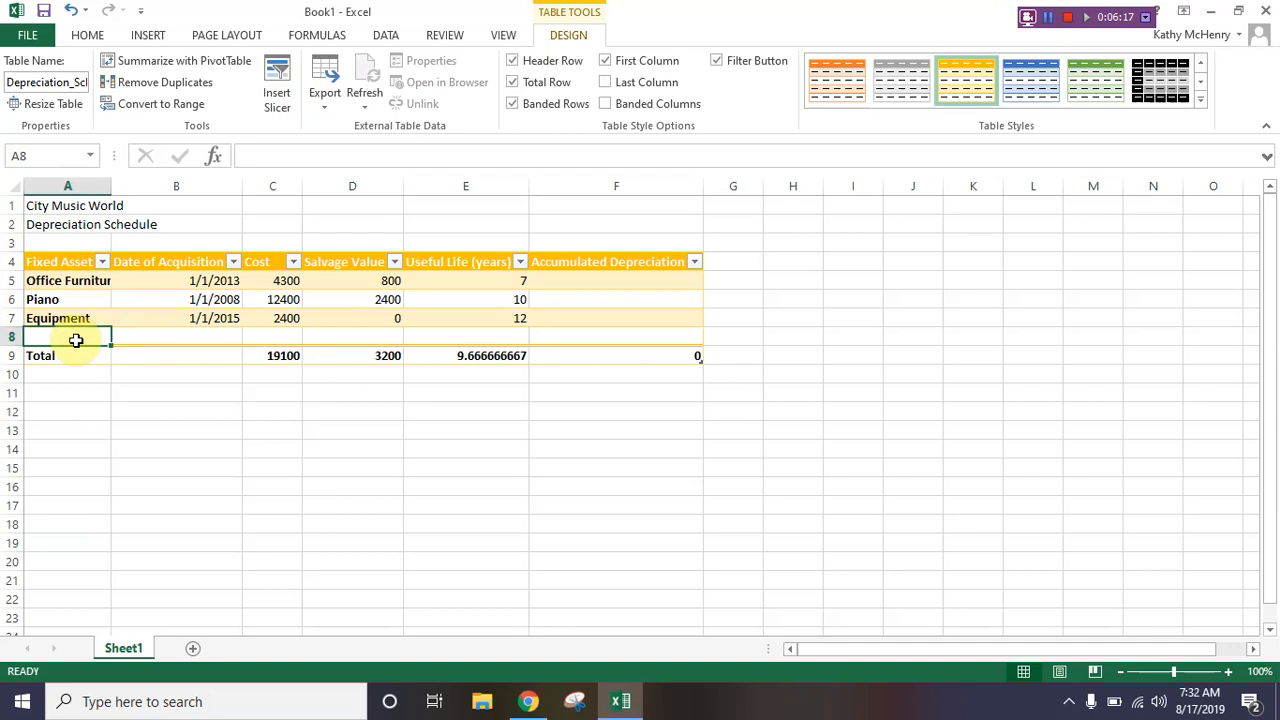
type("Studio")
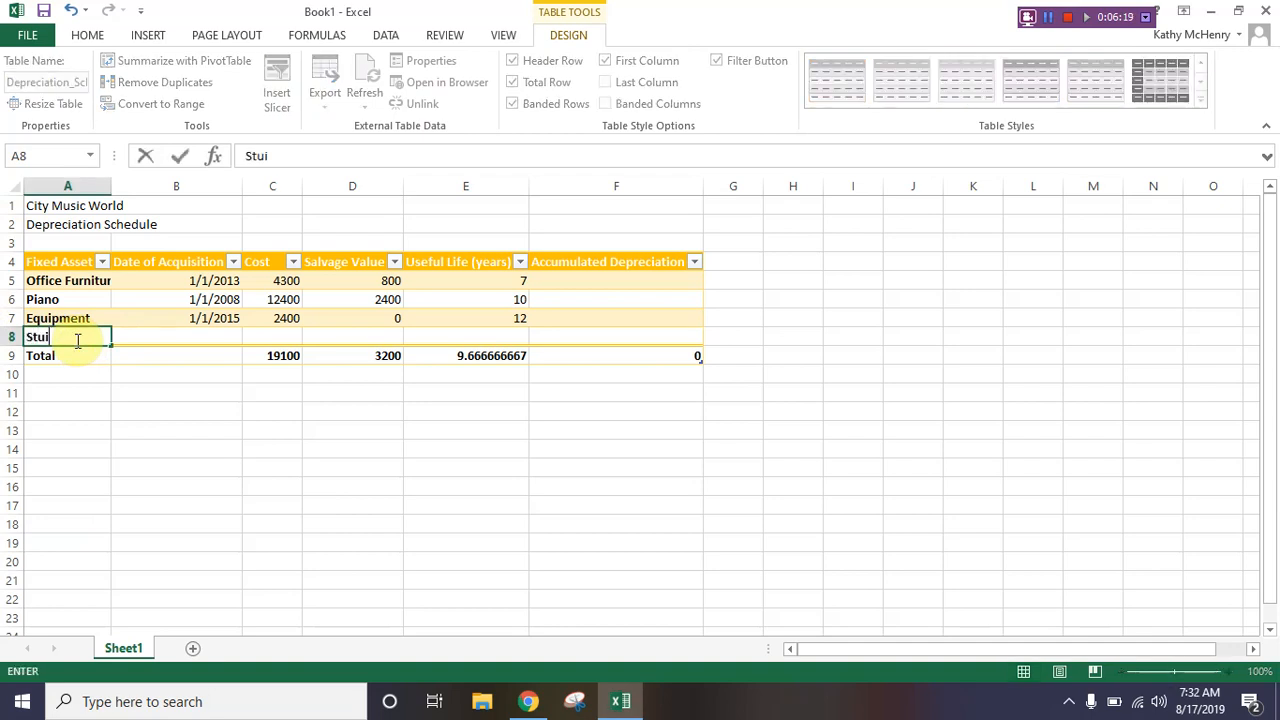
type(" Furniture")
key("Tab")
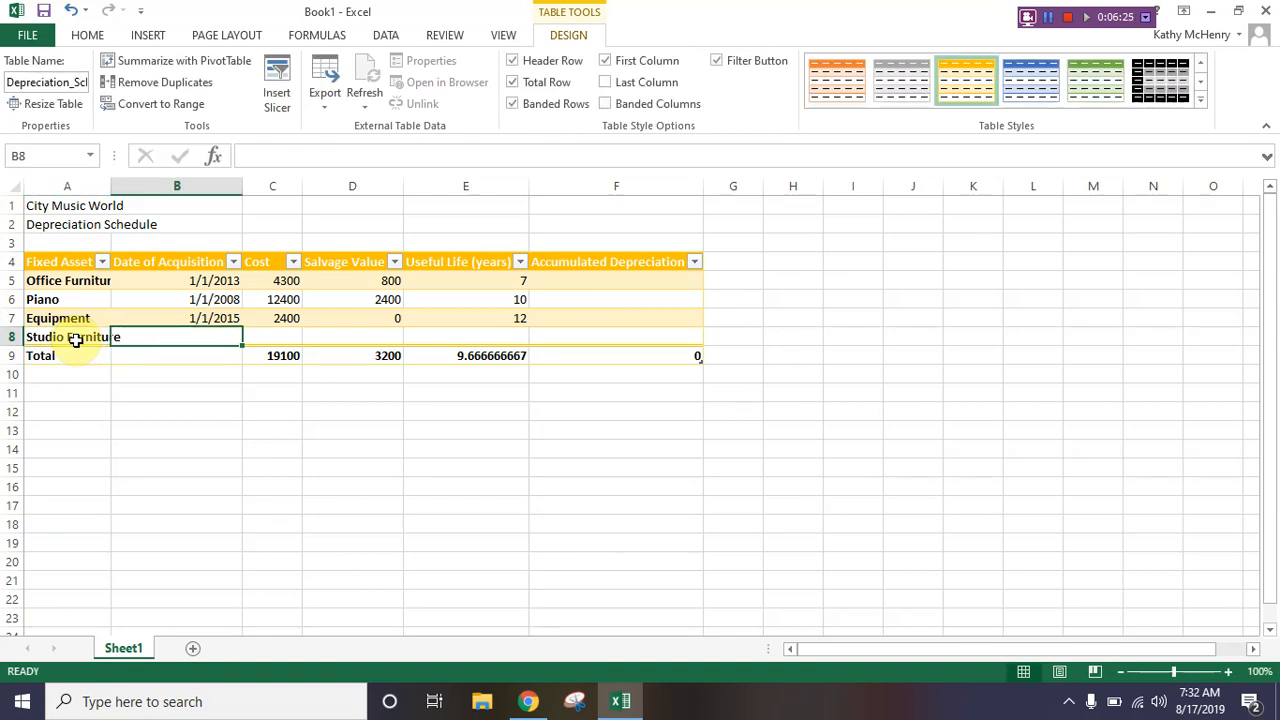
type("1/1/2016")
key("Tab")
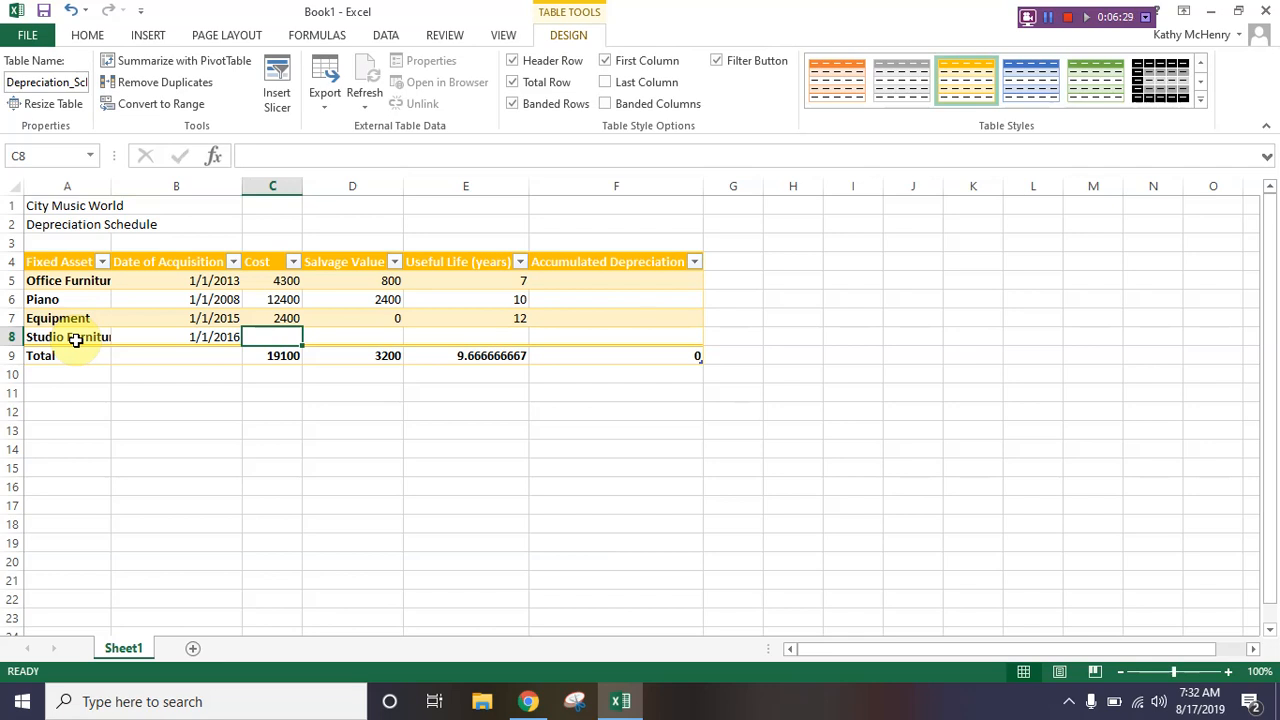
- Complete the Studio Furniture row with cost 3000, salvage value 300 and a useful life of 9 years
type("3000")
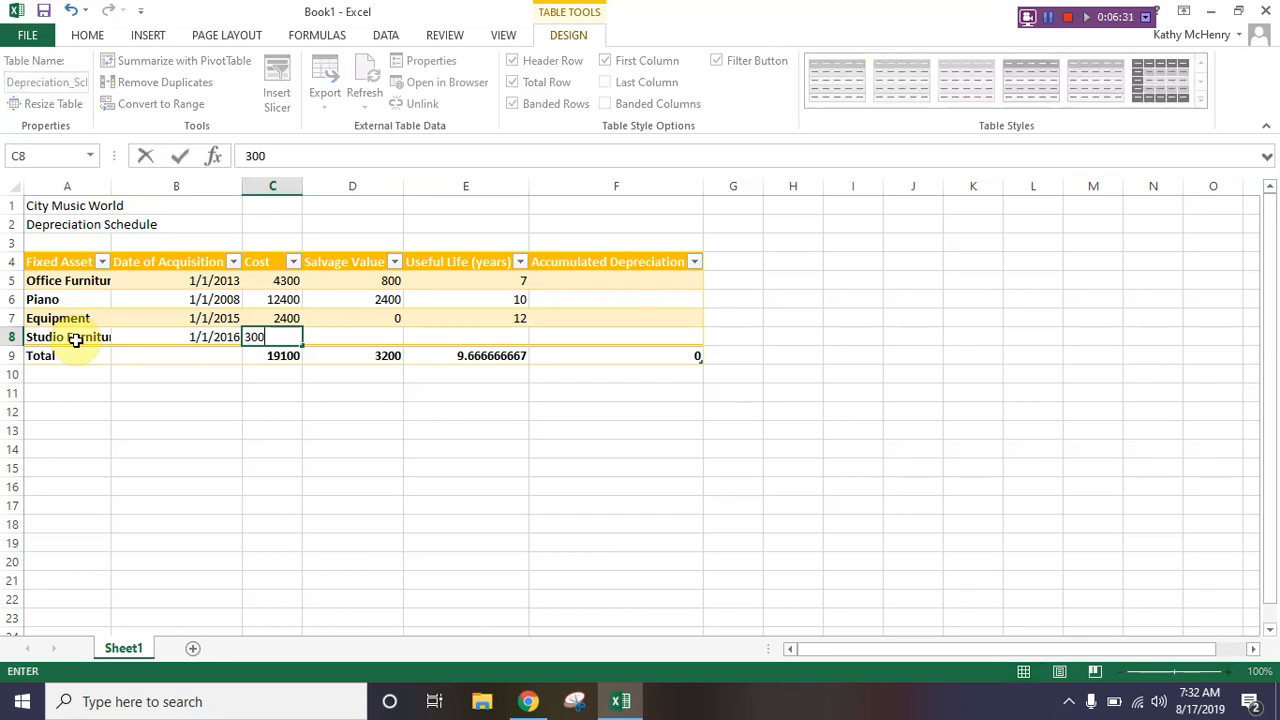
key("Tab")
type("300")
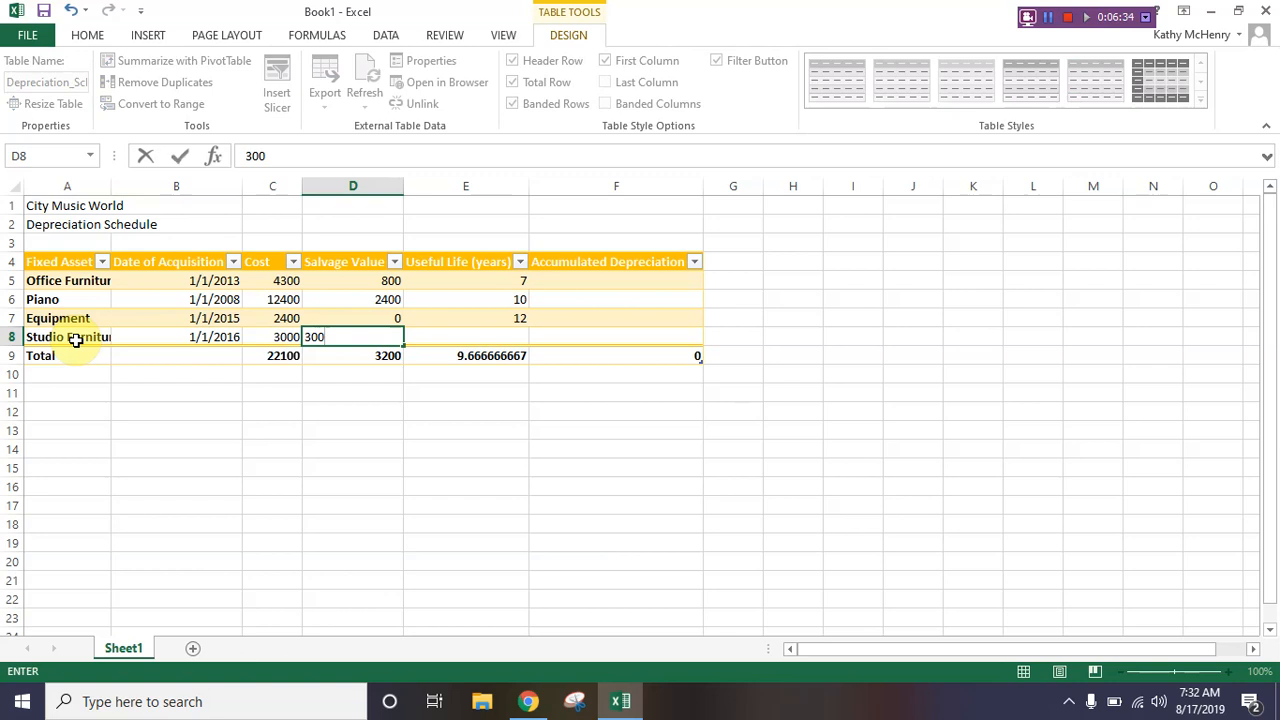
key("Tab")
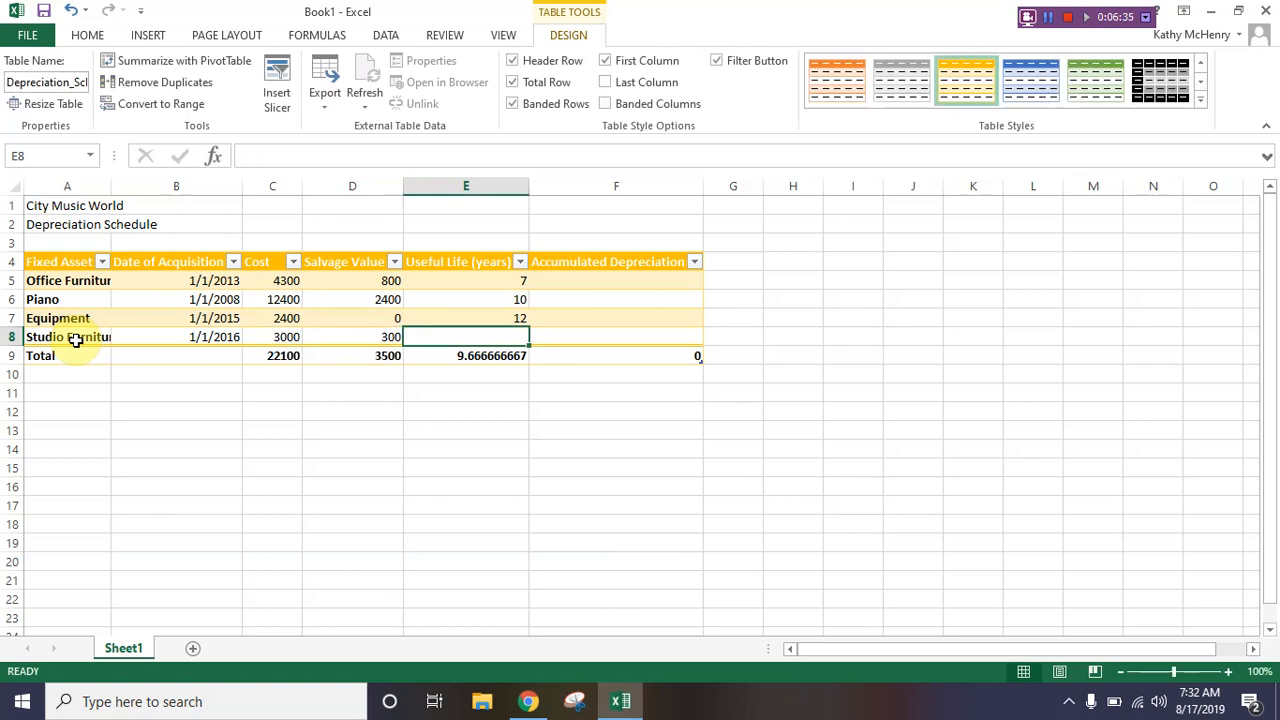
type("9")
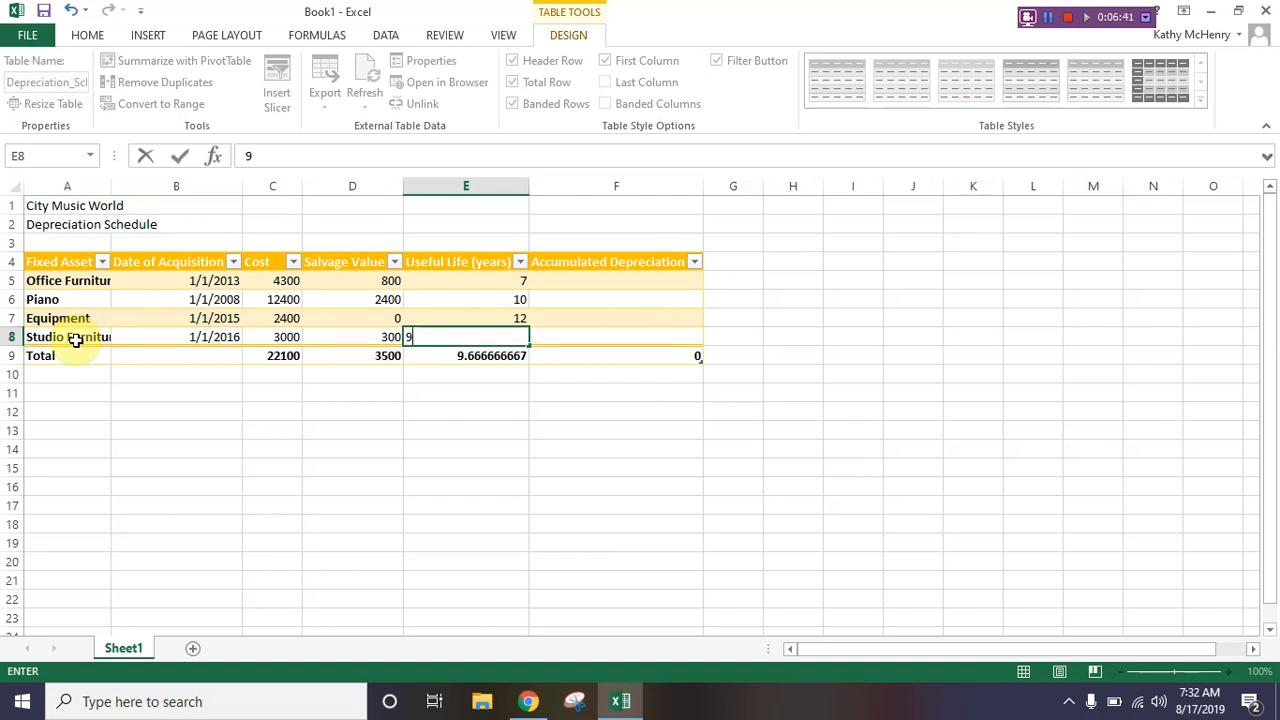
key("Tab")
key("Down")
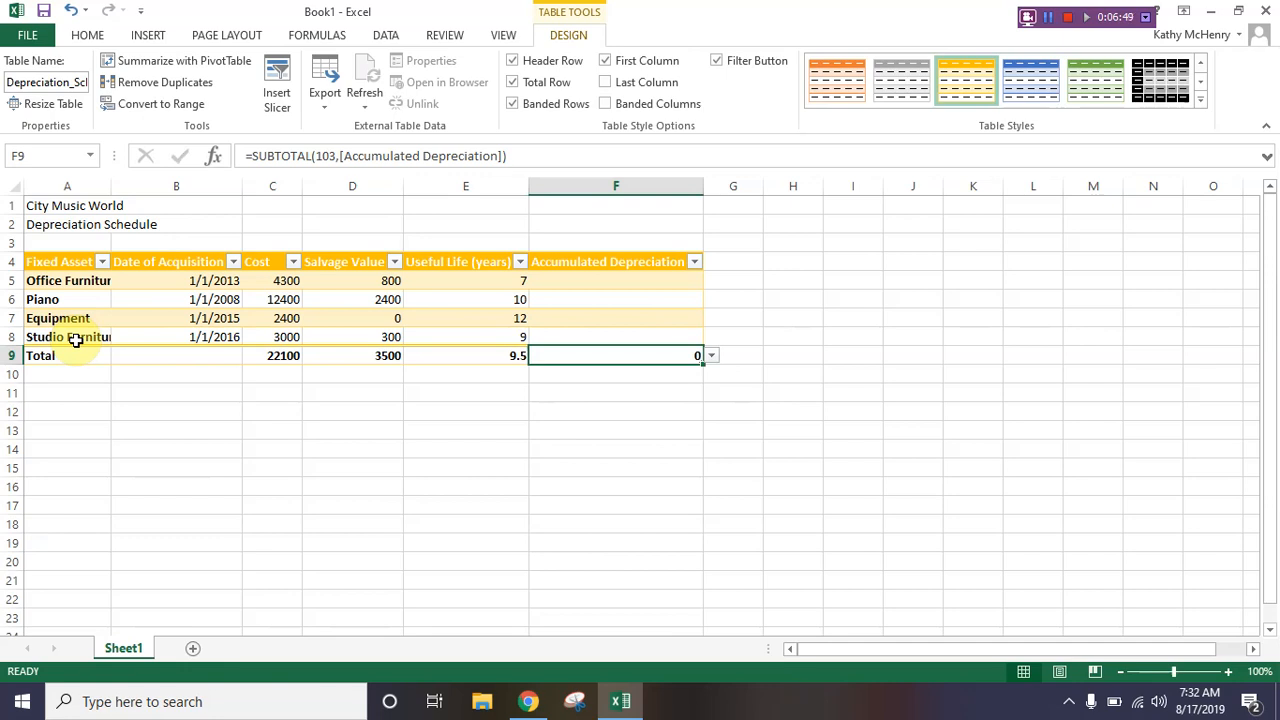
key("Up")
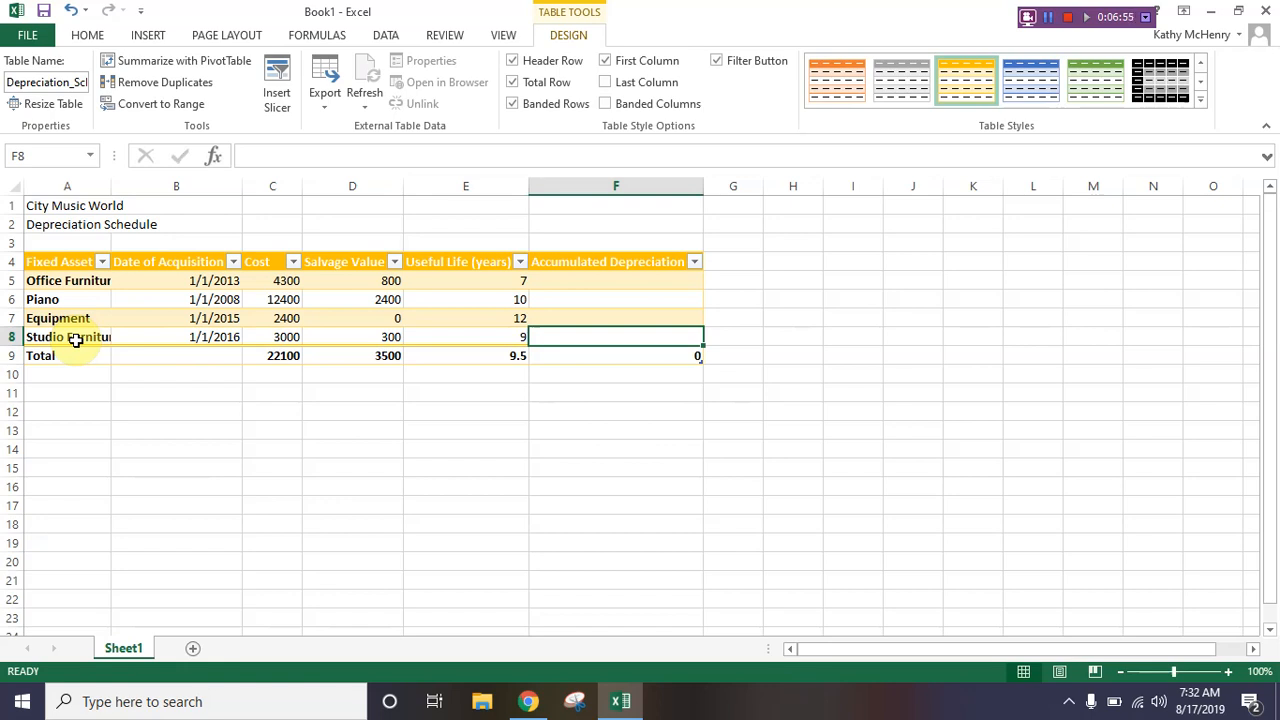
- Insert three blank table columns after Accumulated Depreciation and delete the first of them
right_click(88, 36)
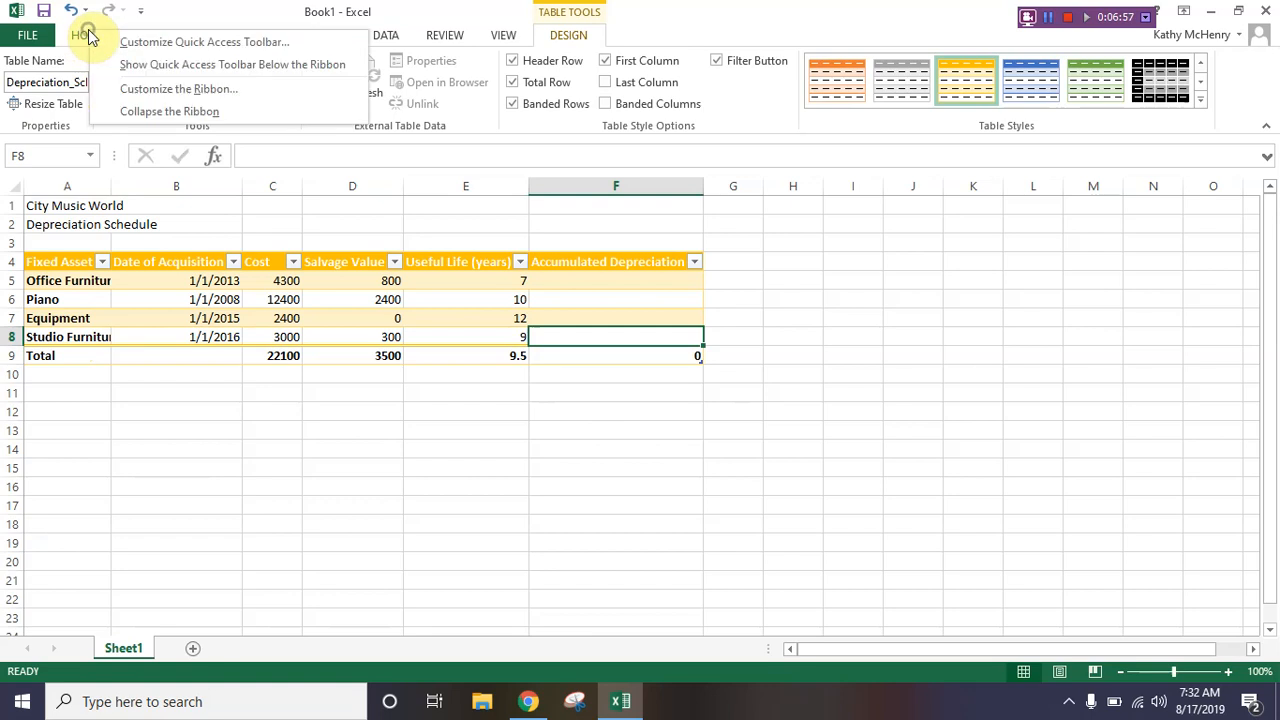
left_click(88, 36)
left_click(88, 36)
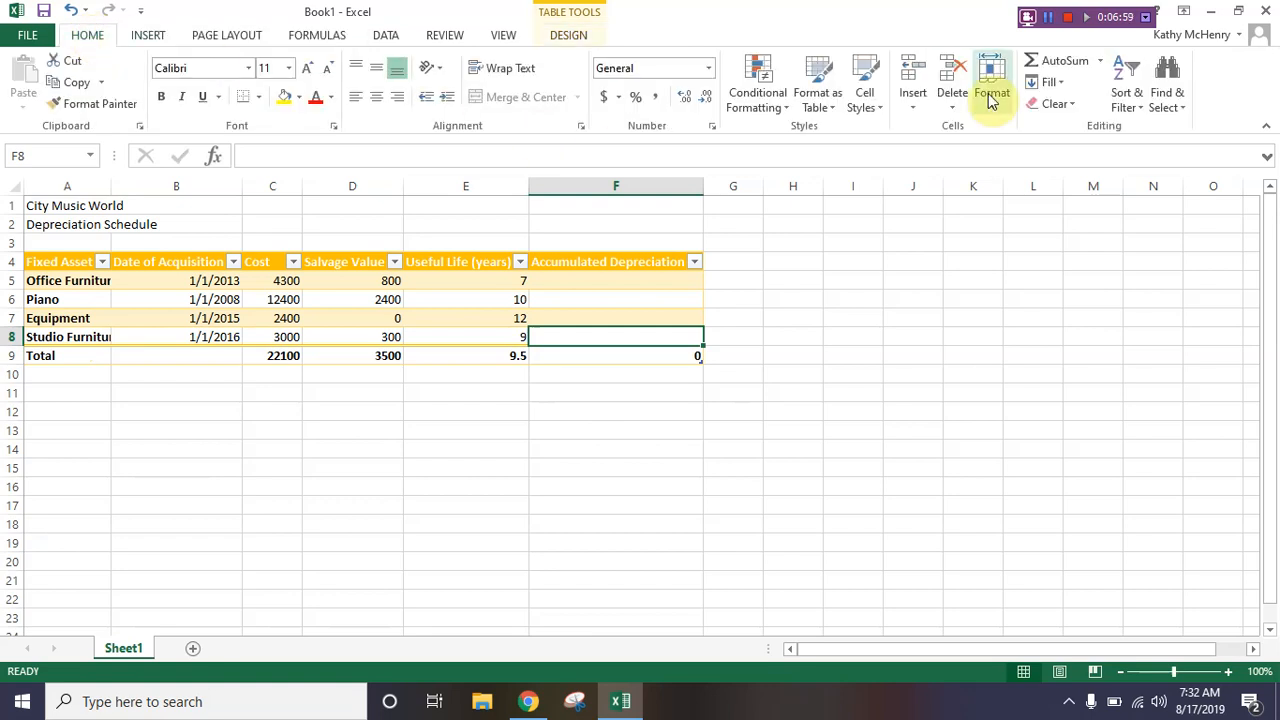
left_click(910, 108)
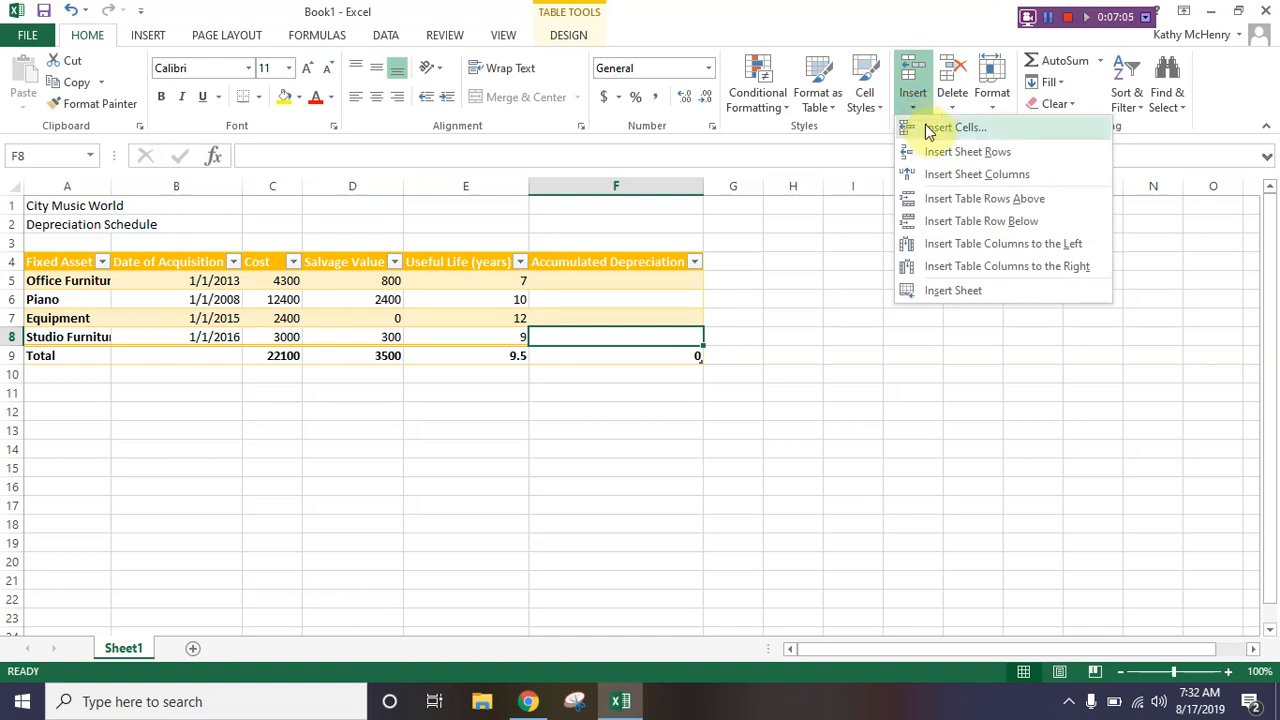
left_click(967, 270)
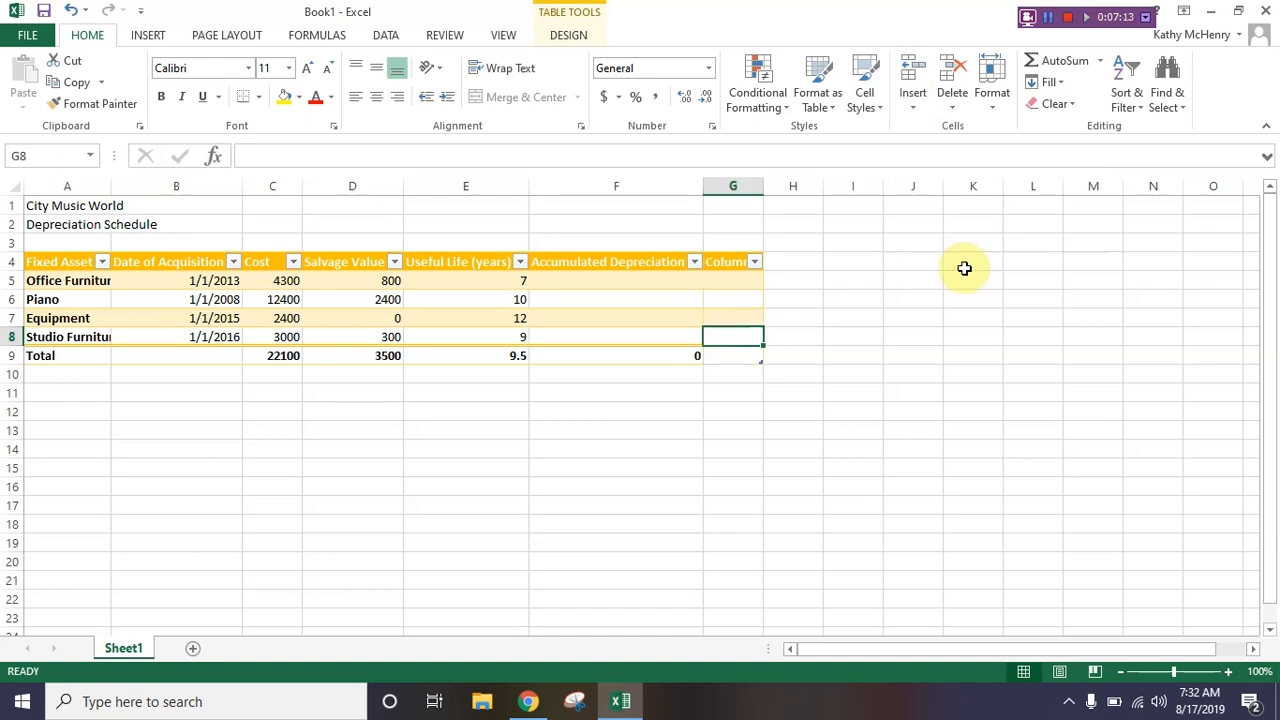
key("F4")
key("F4")
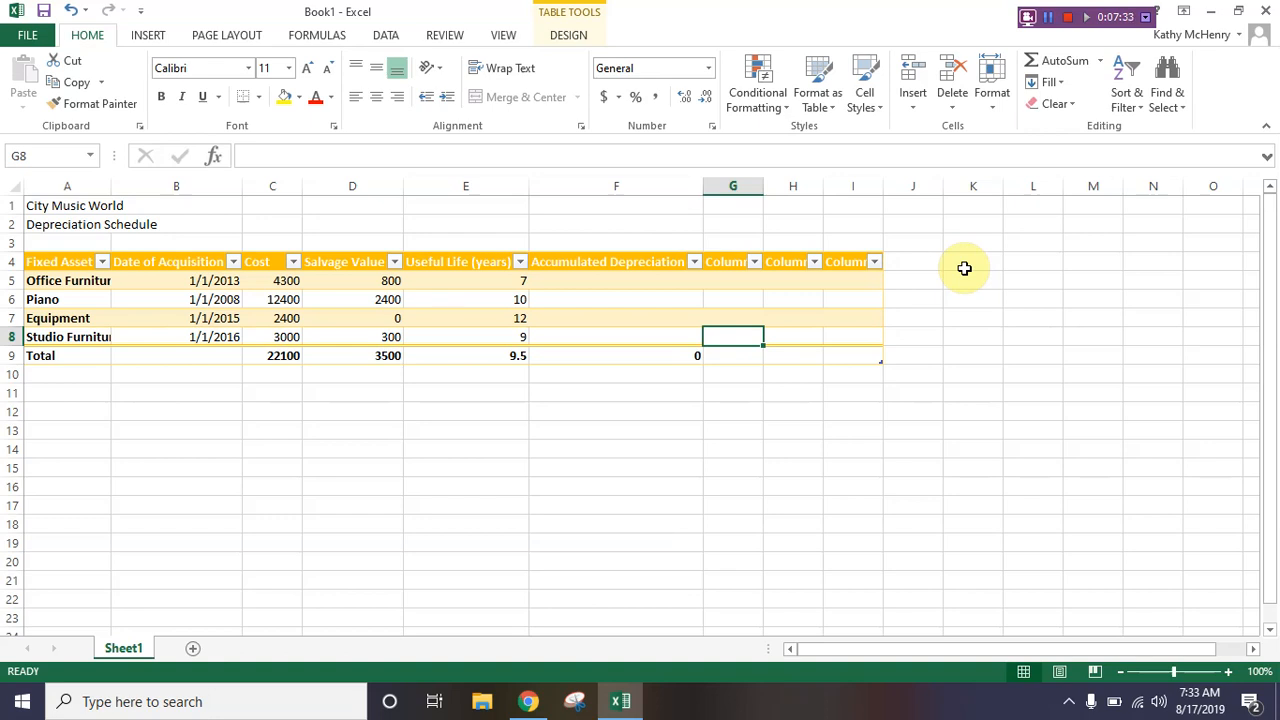
left_click(955, 100)
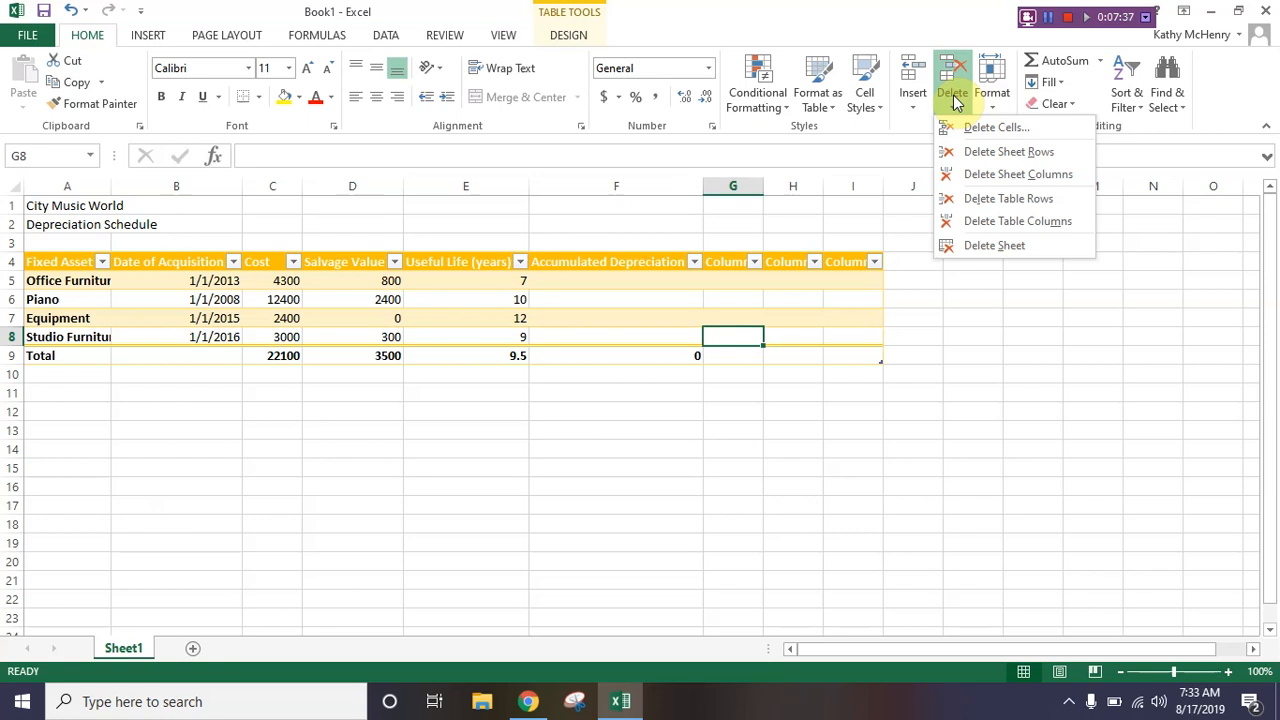
left_click(966, 224)
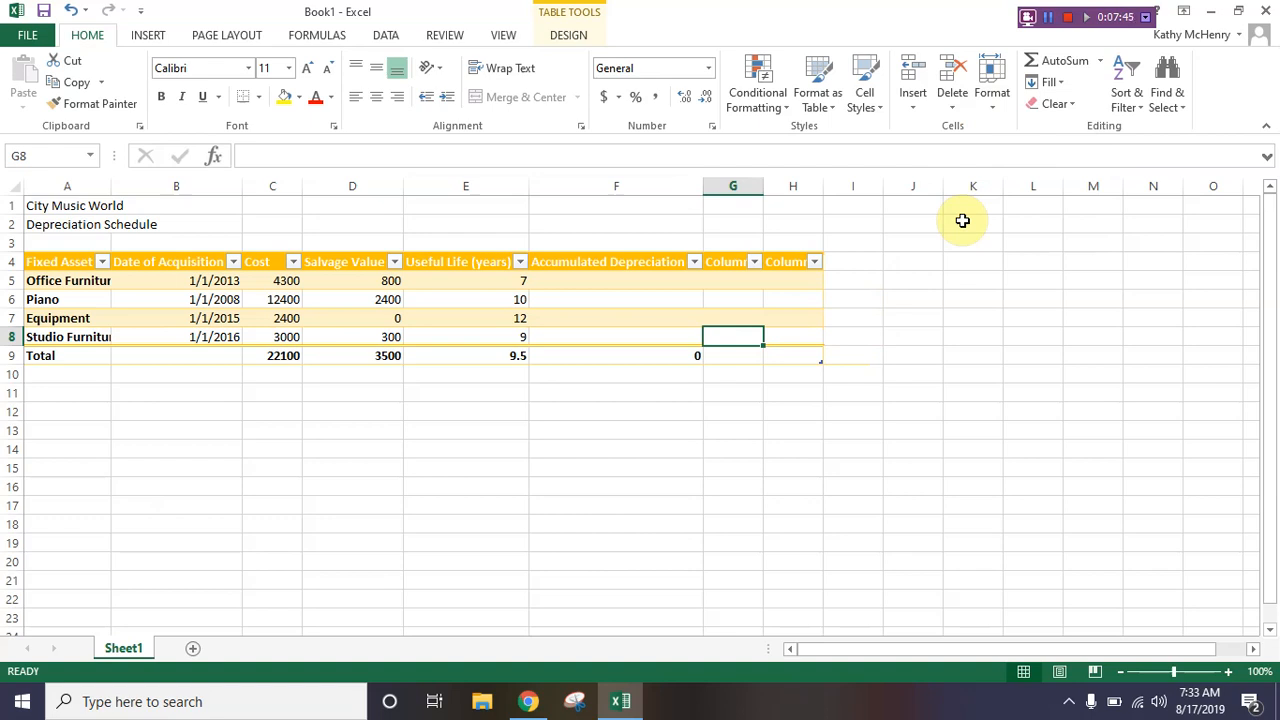
- Name the table column in G "Depreciation Expense"
left_click(719, 263)
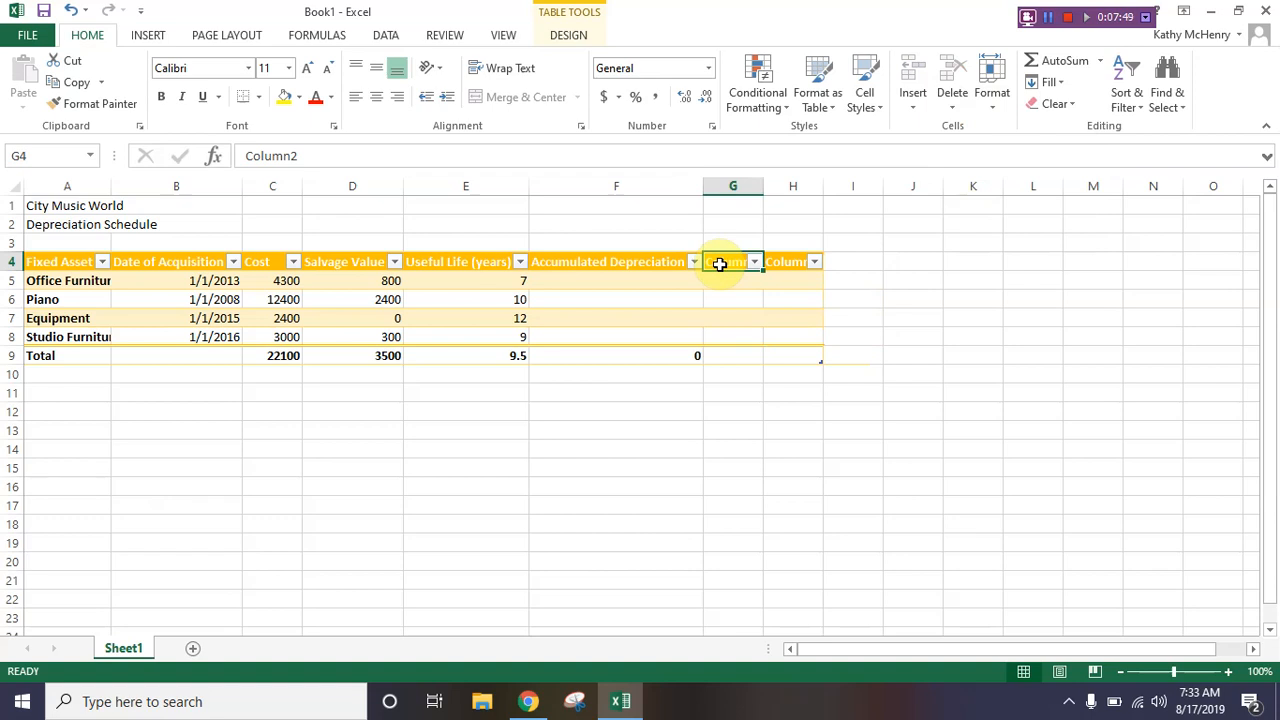
type("Dep")
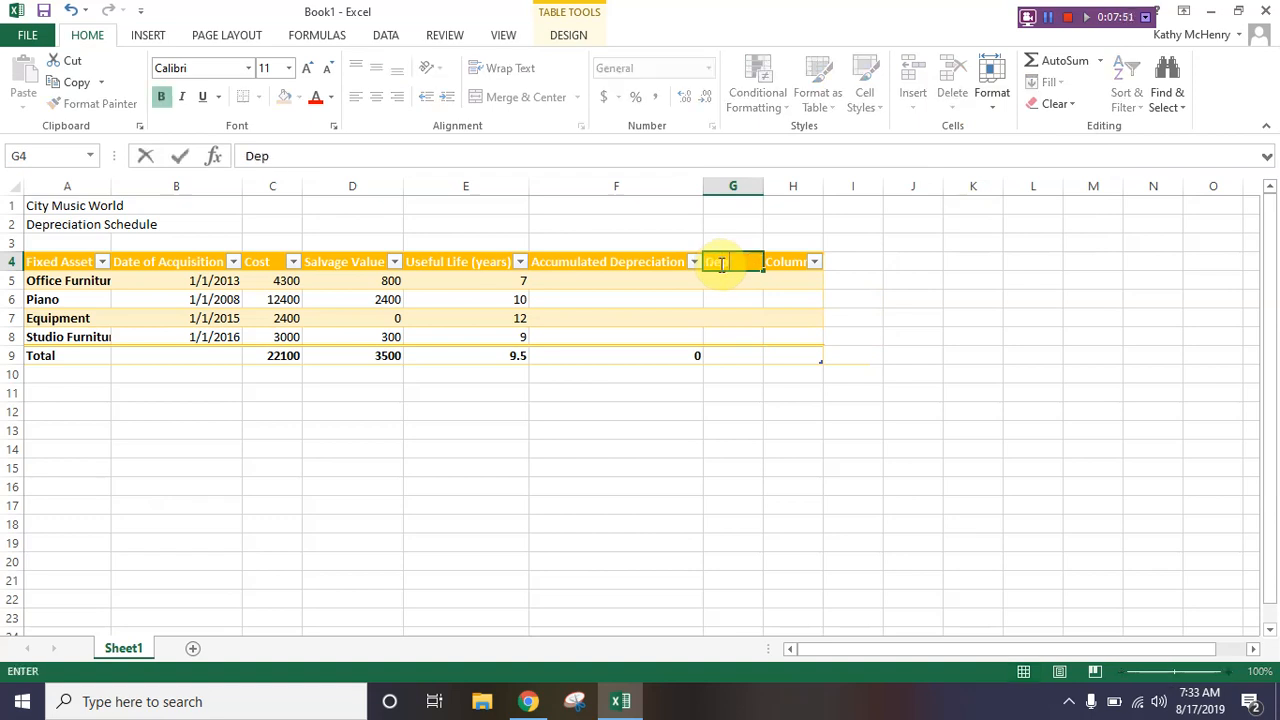
type("reication")
key("BackSpace")
key("BackSpace")
key("BackSpace")
key("BackSpace")
key("BackSpace")
key("BackSpace")
type("iation Expense")
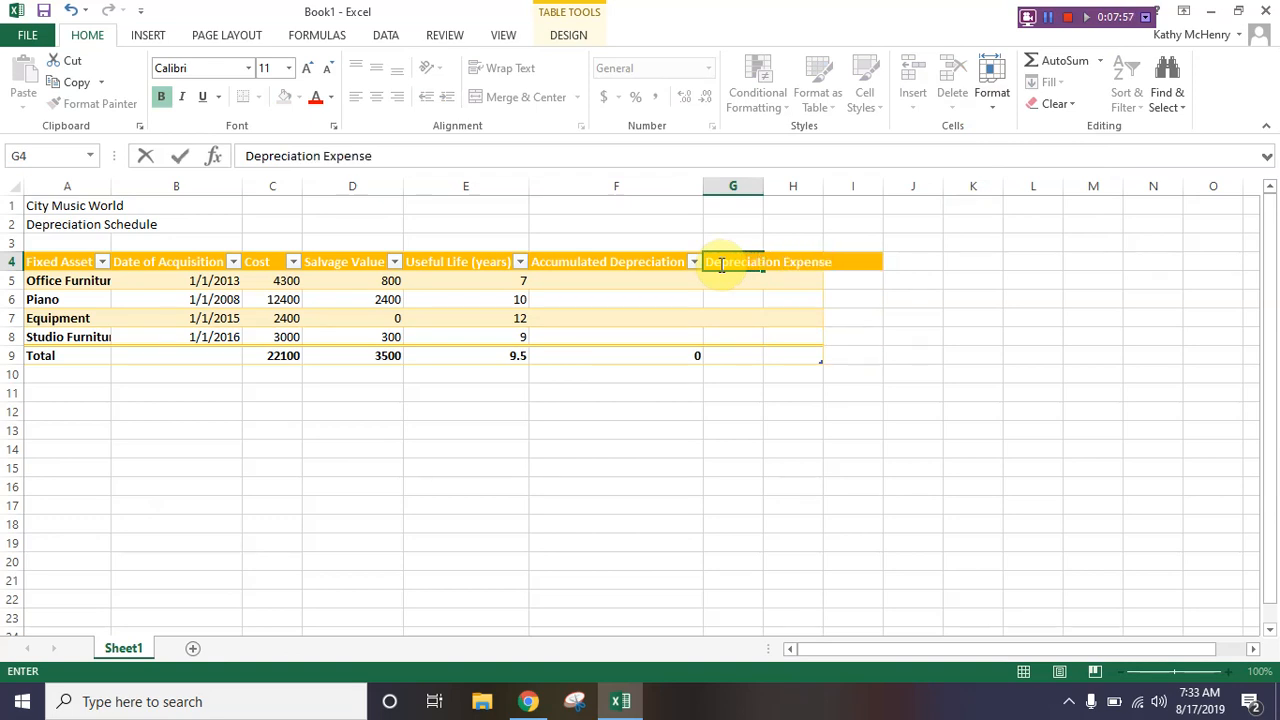
- Name the table column in H "Year-End Book Value"
key("Tab")
type("Yea")
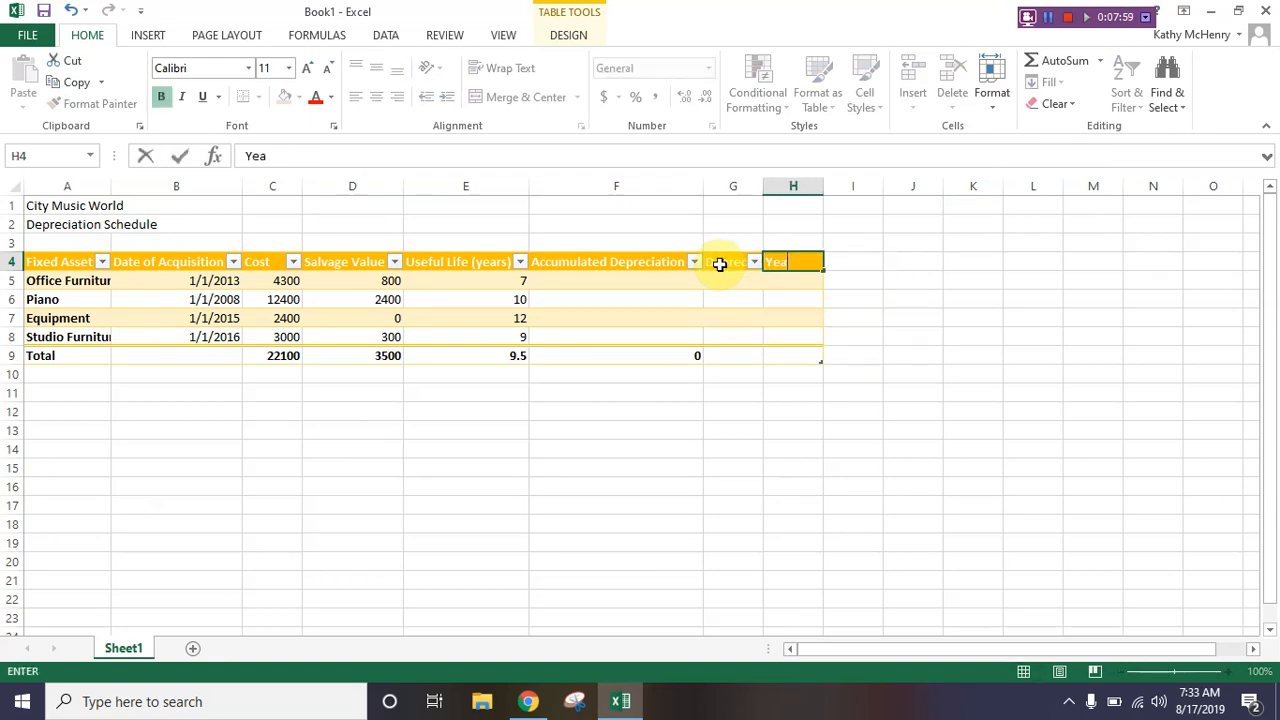
type("r-End Book Value")
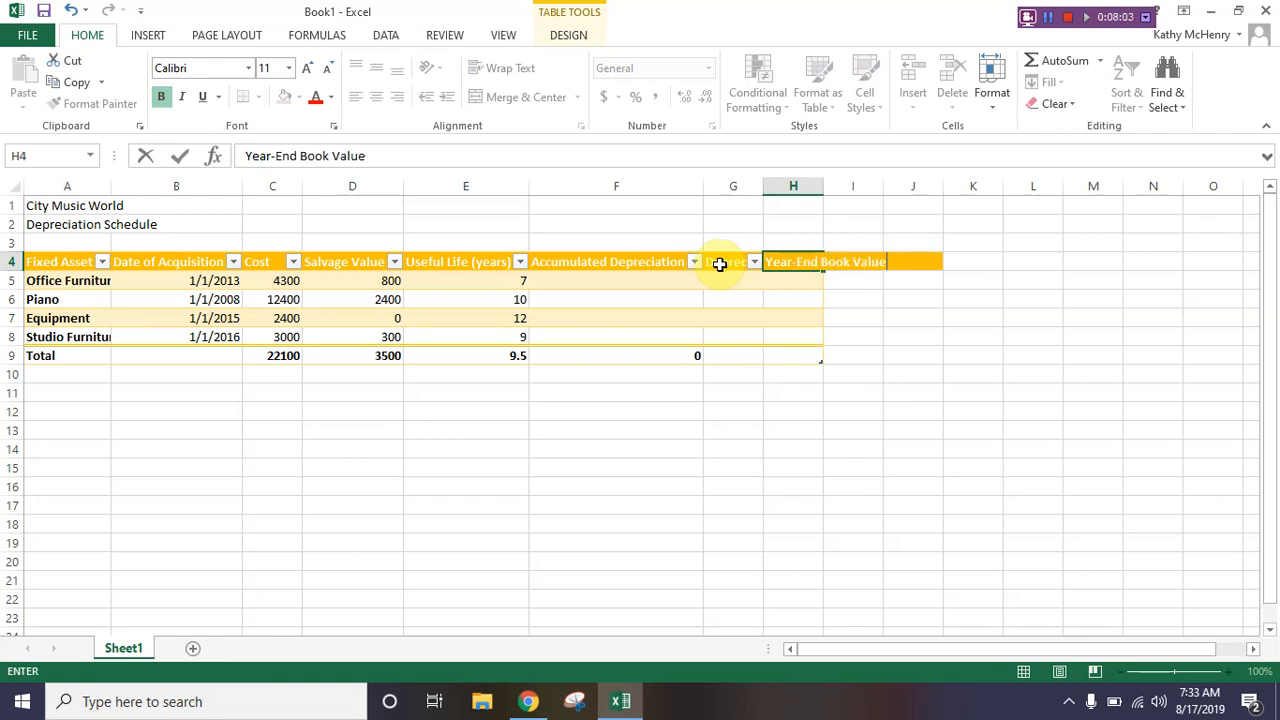
key("Return")
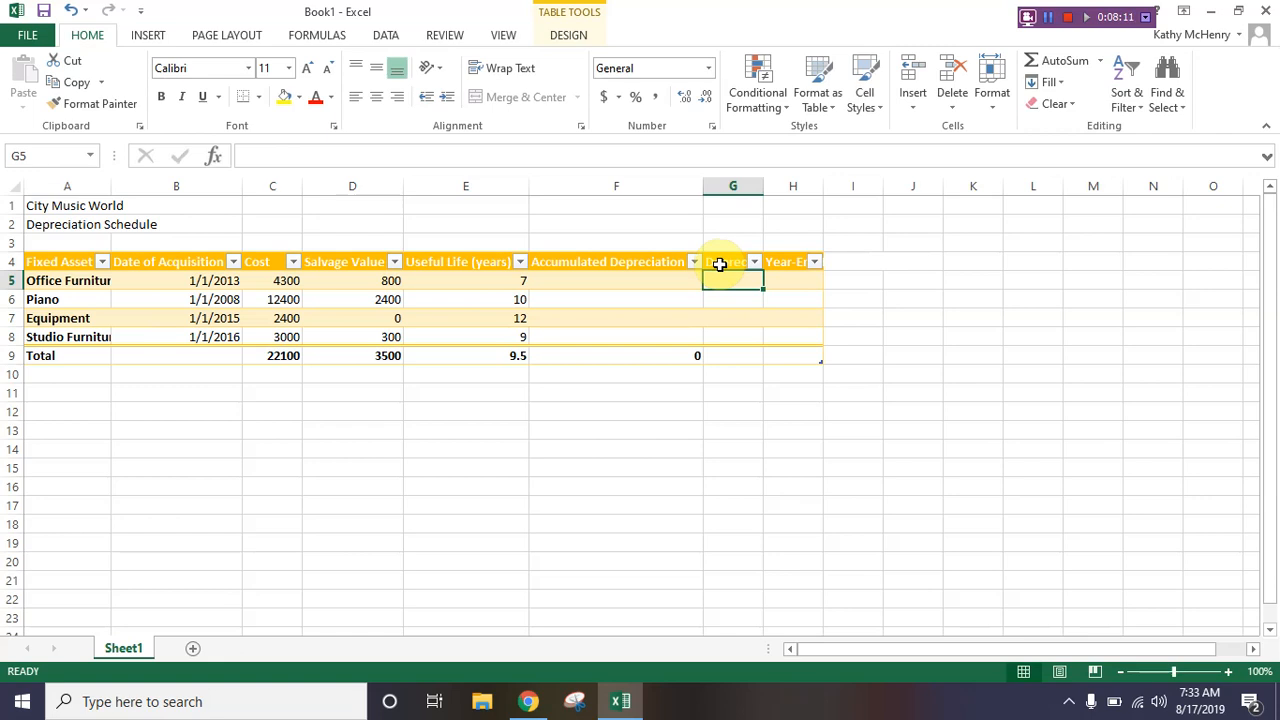
- Wrap the text in header row 4 and give columns B, E, G and H one common width that fits two-line headers
left_click(8, 261)
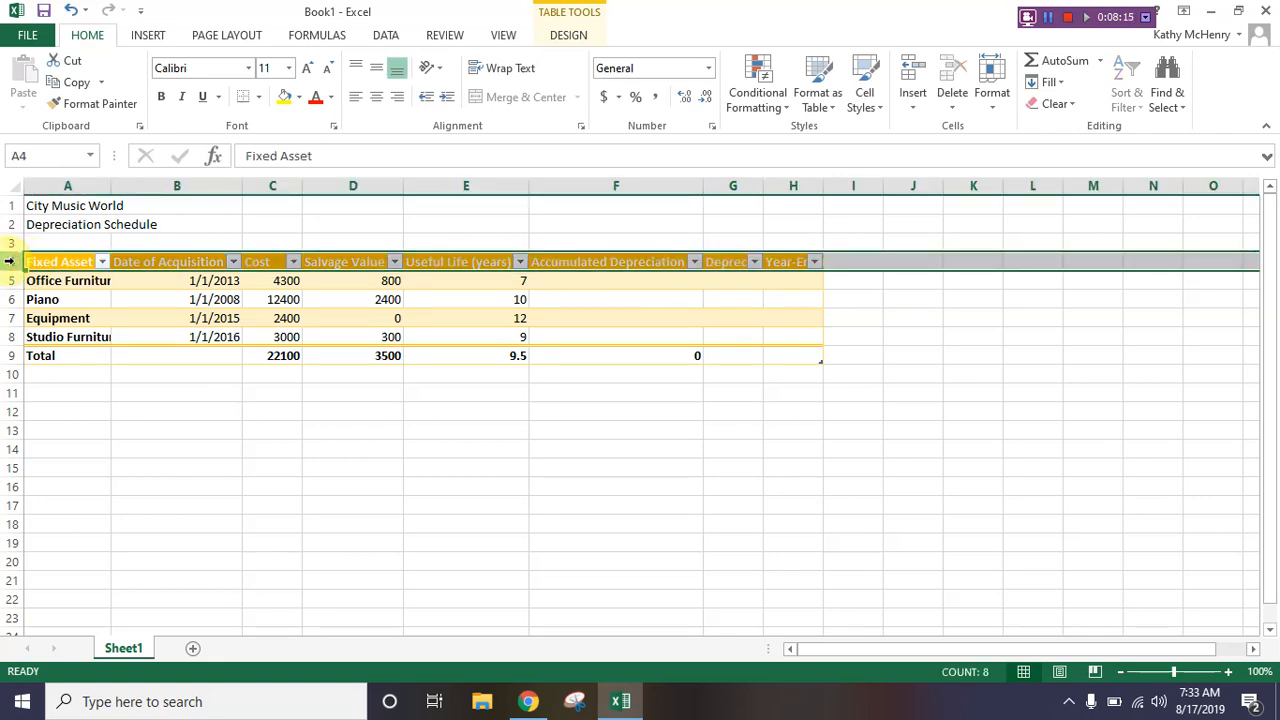
left_click(521, 75)
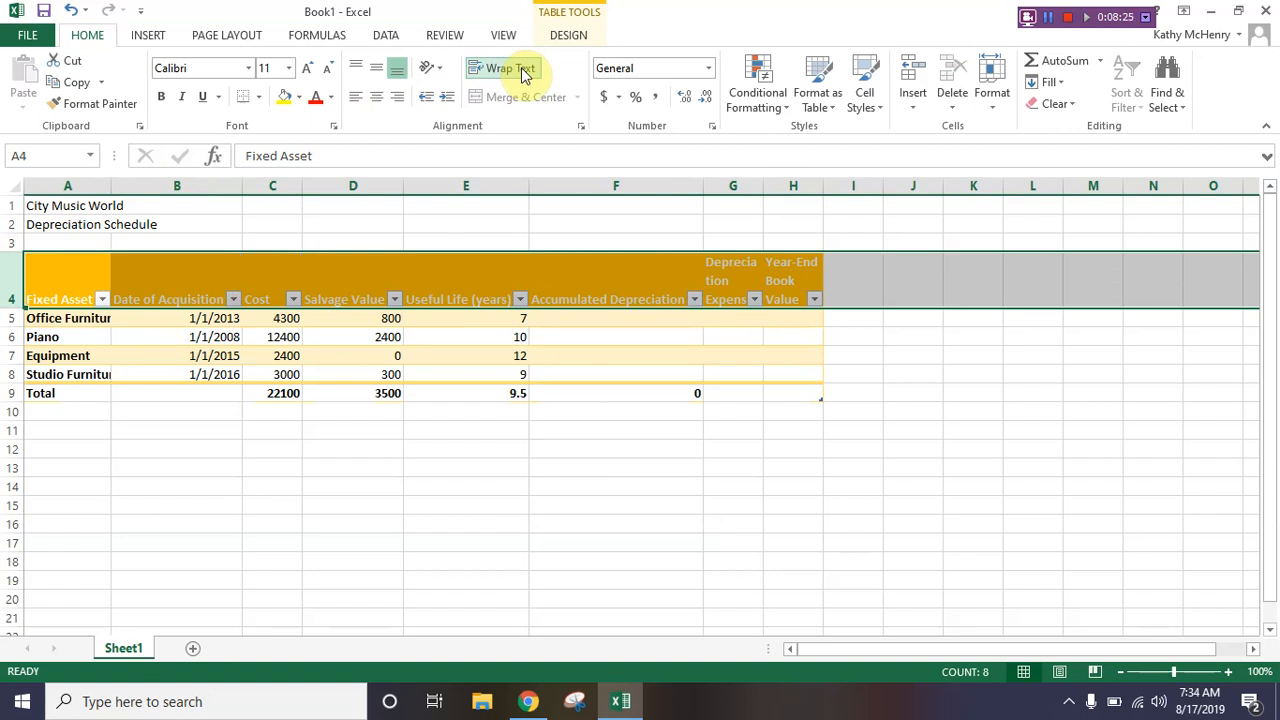
left_click(176, 185)
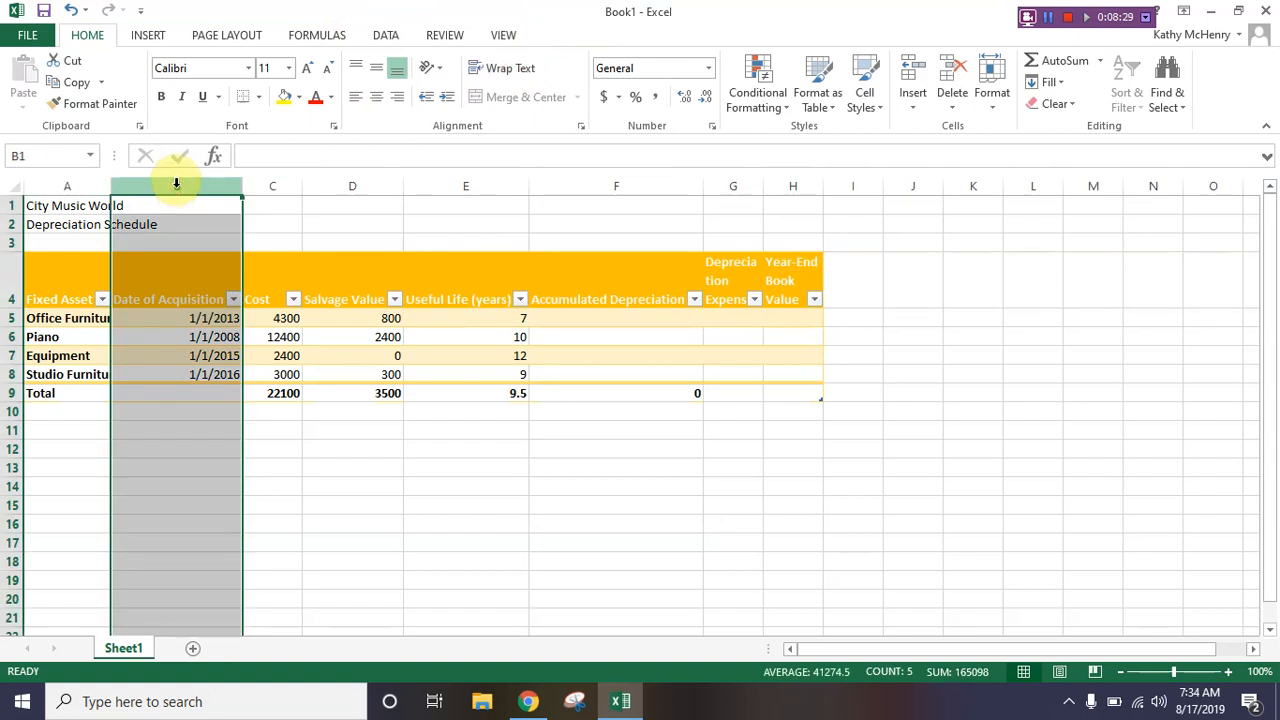
left_click(478, 185, "ctrl")
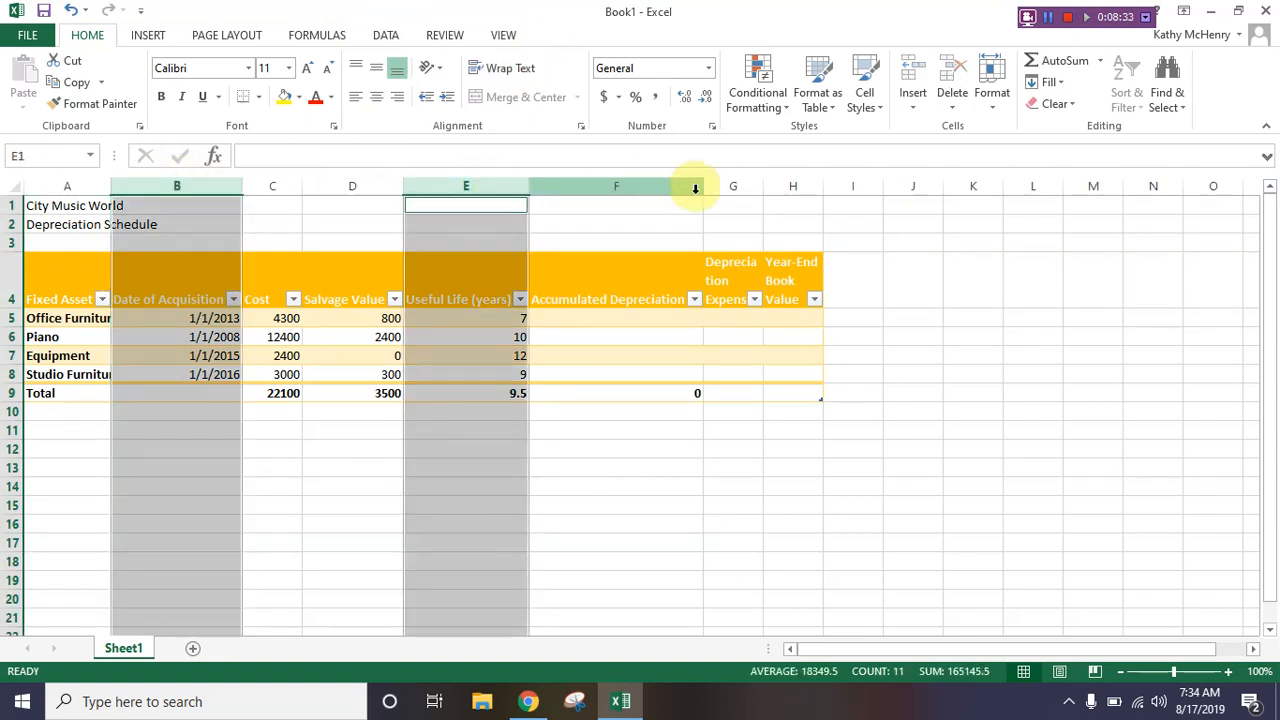
left_click_drag(728, 185, 792, 177)
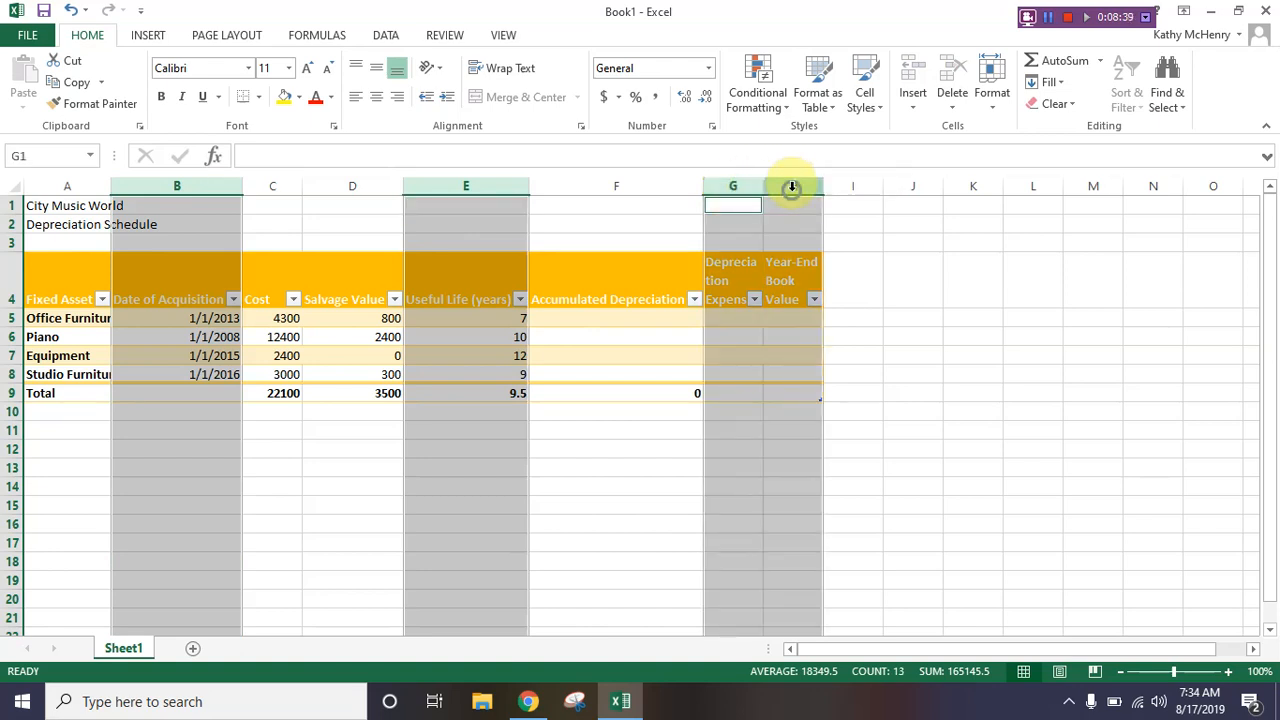
right_click(791, 187)
left_click(836, 414)
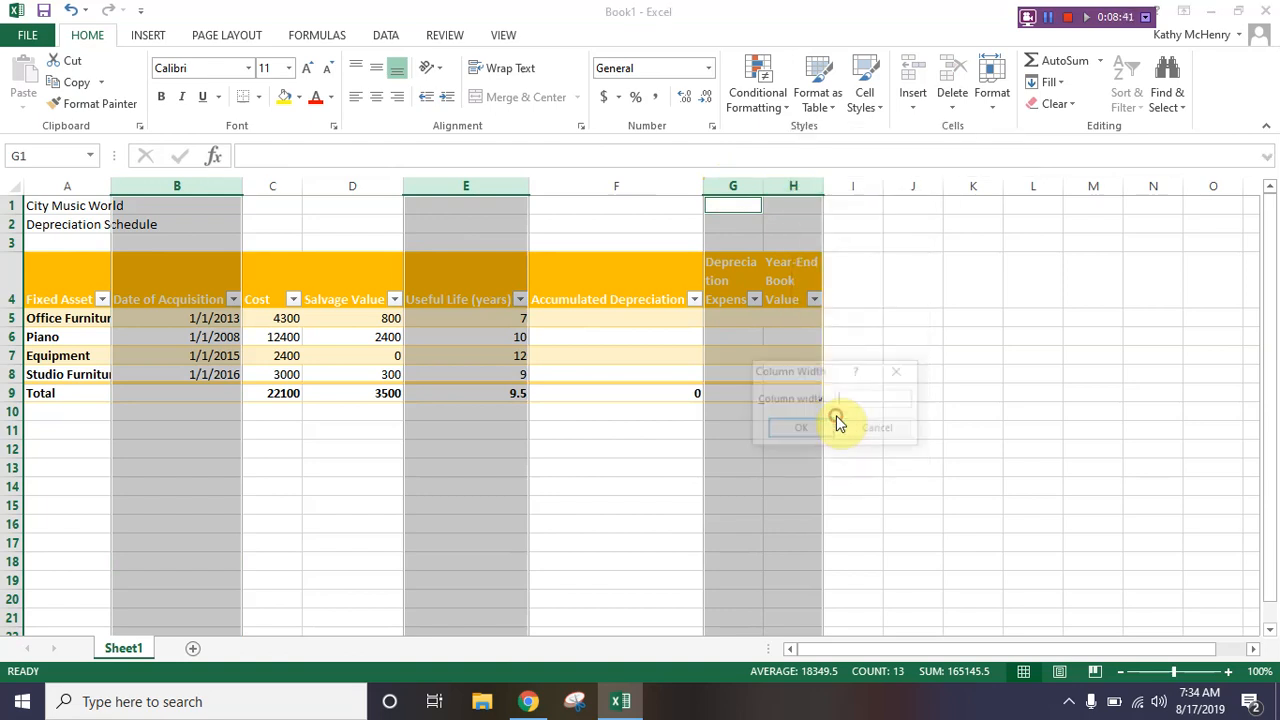
key("Return")
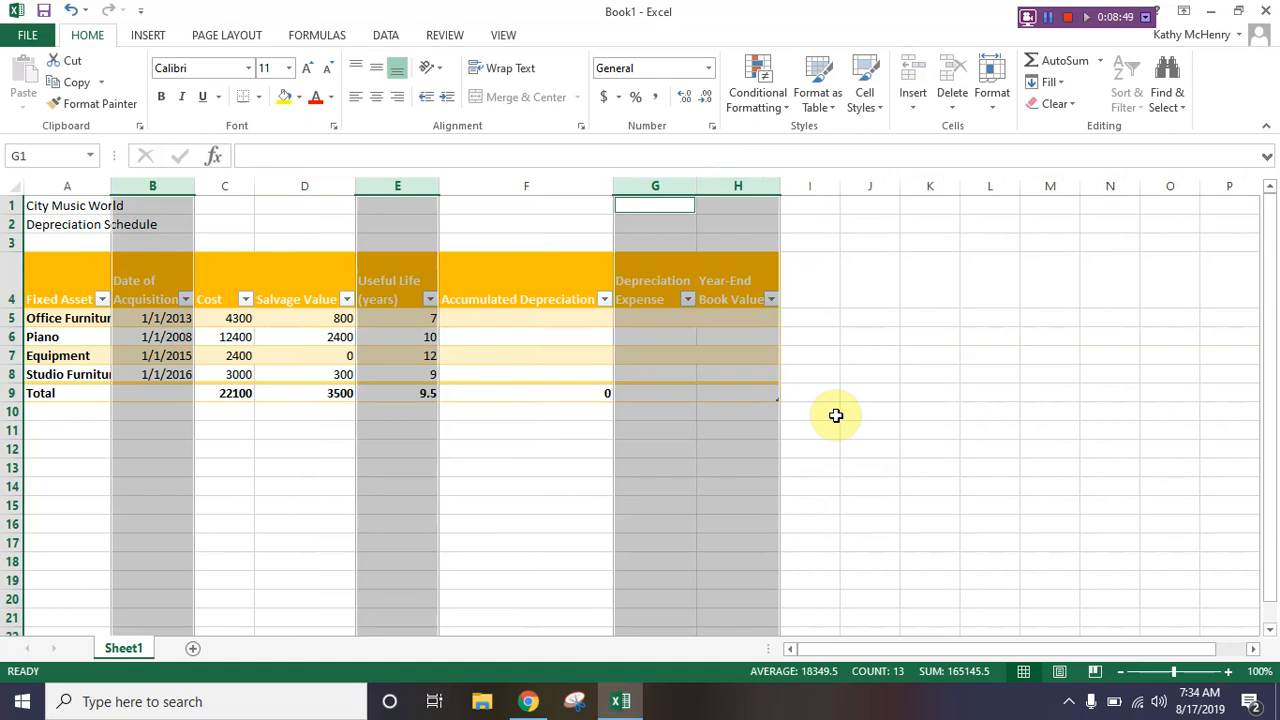
- Narrow the Accumulated Depreciation column so its header wraps onto two lines
left_click(506, 186)
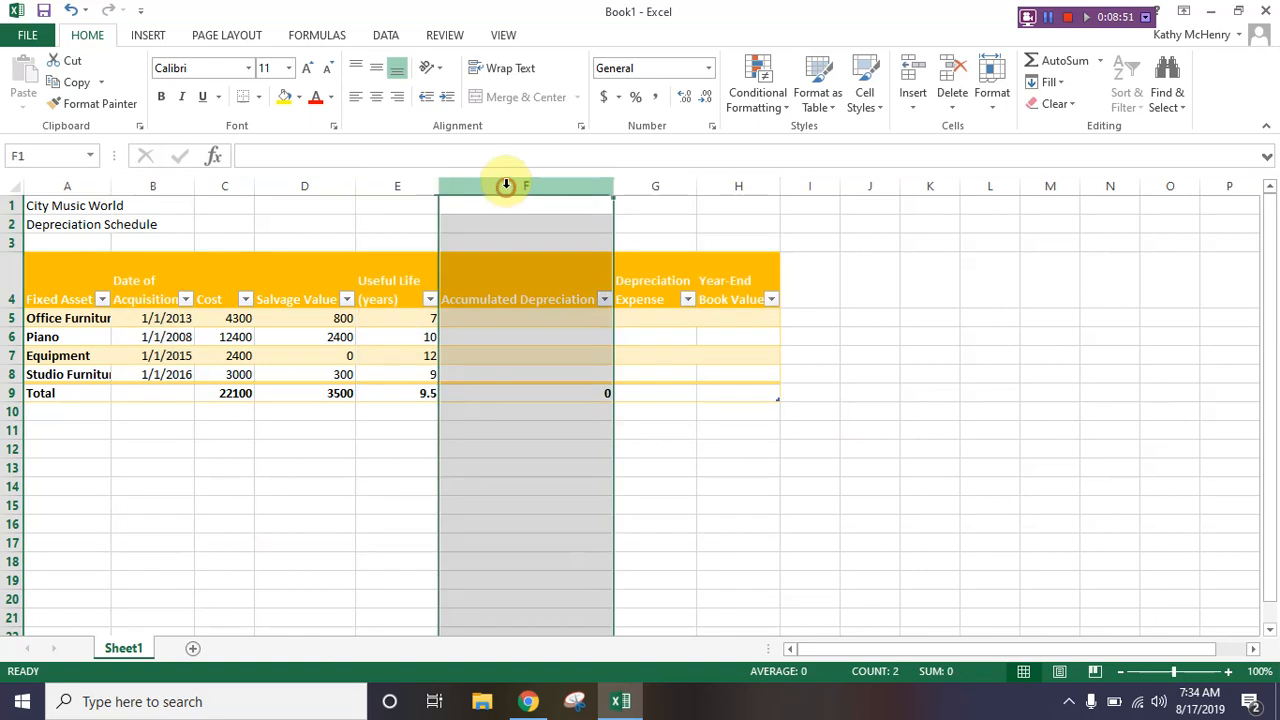
right_click(506, 186)
left_click(595, 412)
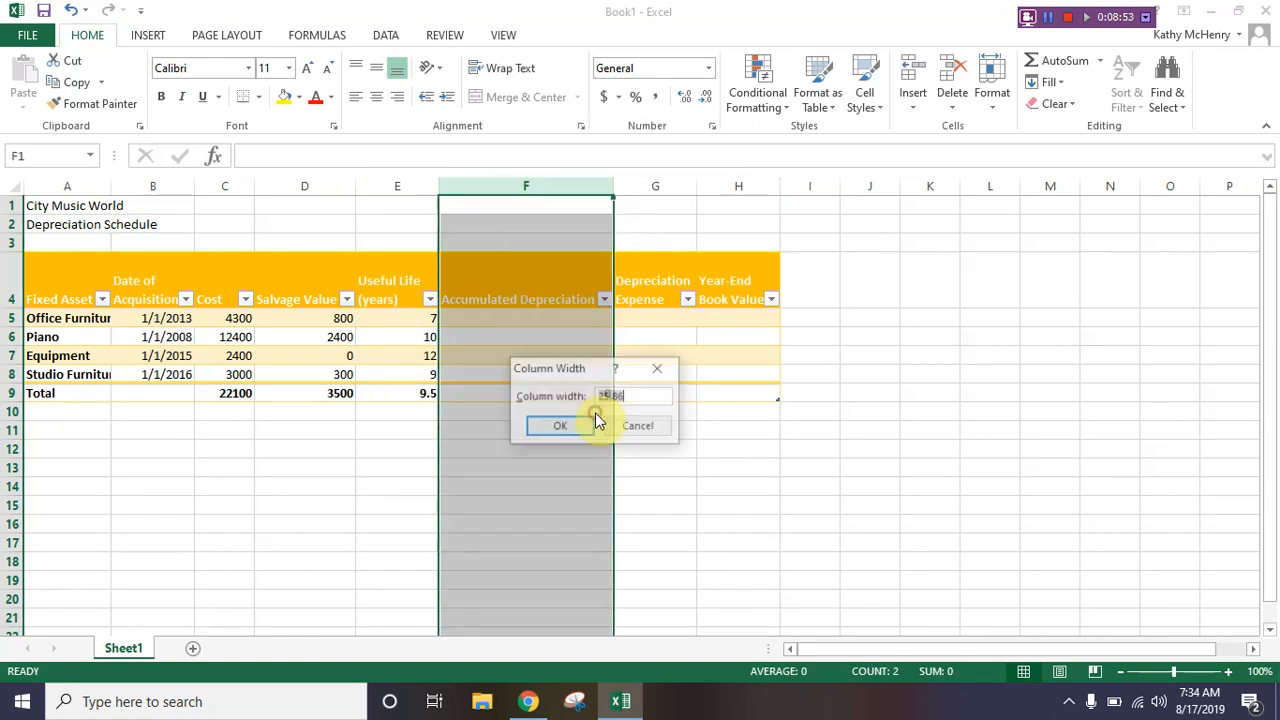
type("12")
type("4")
left_click(592, 424)
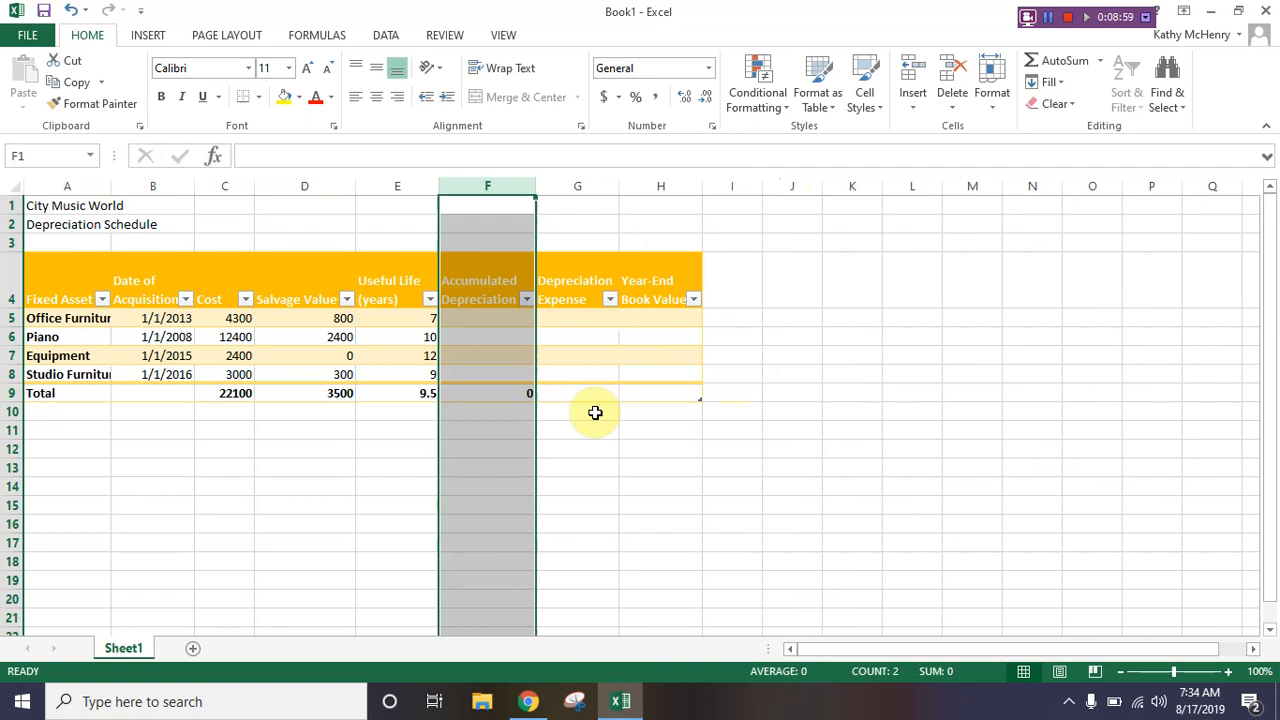
- Set the width of the Salvage Value column to 4
left_click(322, 187)
right_click(323, 190)
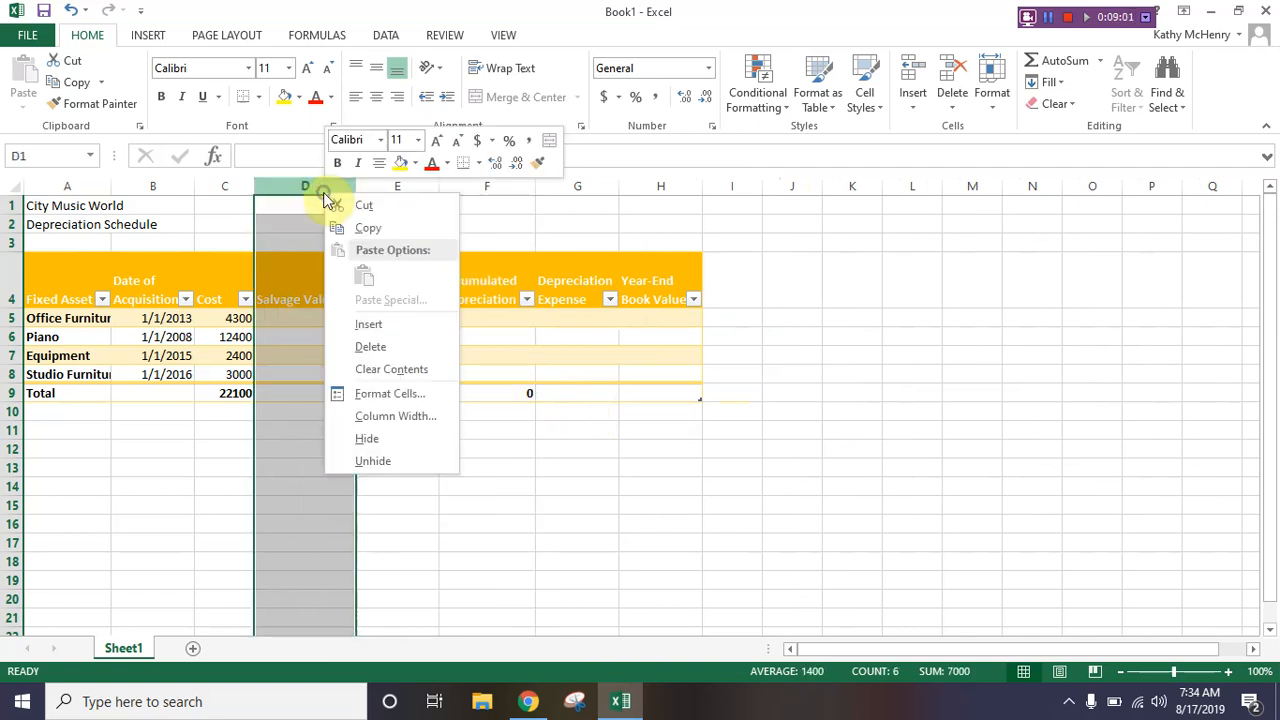
left_click(362, 418)
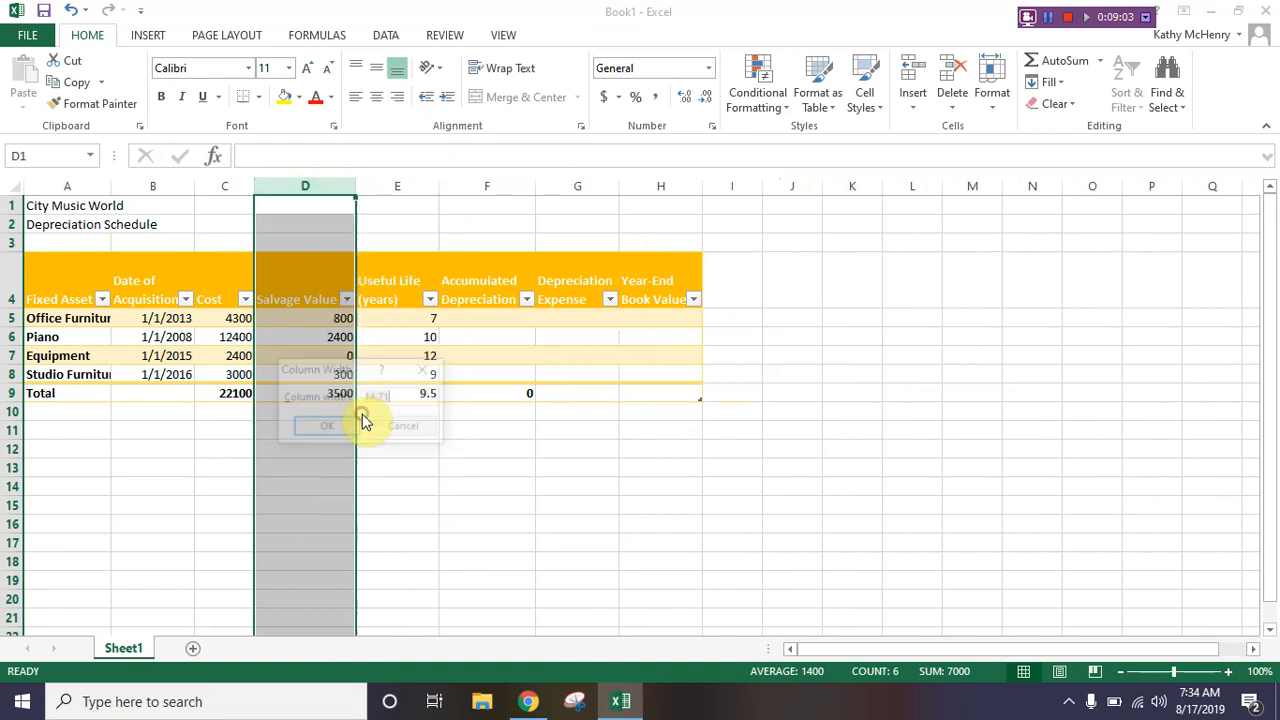
type("4")
key("Return")
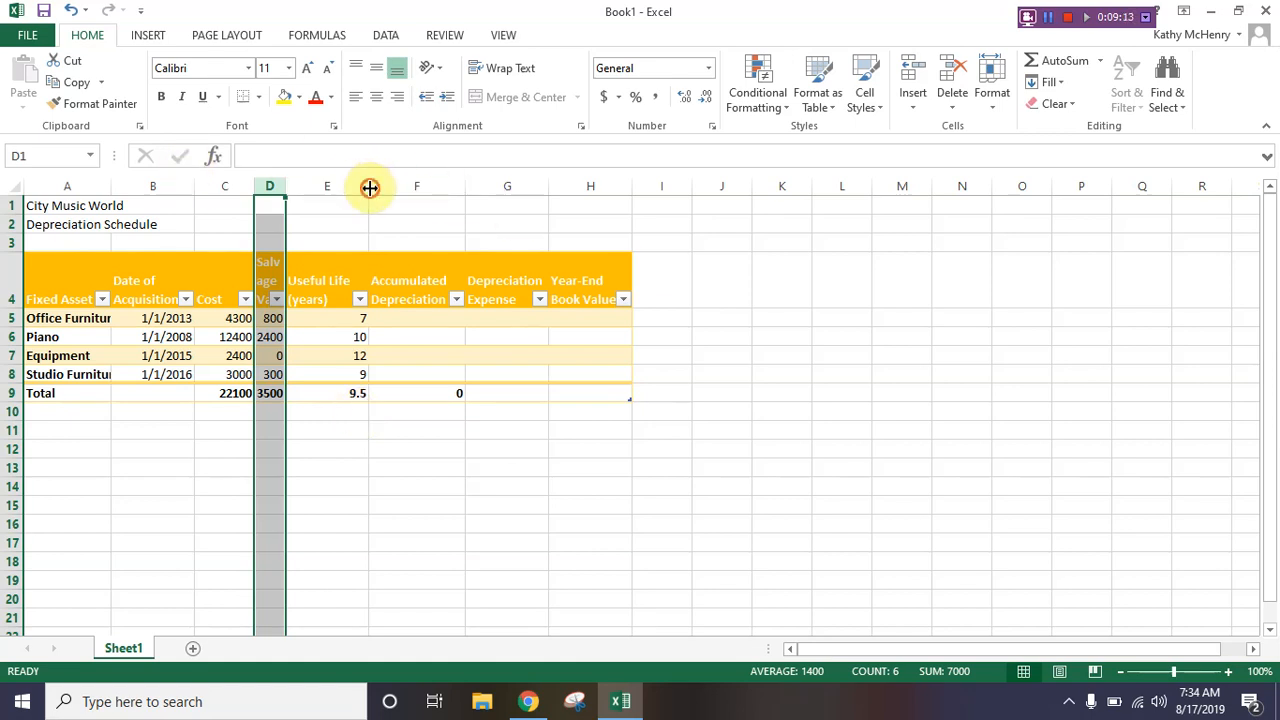
- AutoFit the width of the Salvage Value column
mouse_move(369, 189)
left_mouse_down()
mouse_move(414, 200)
mouse_move(370, 200)
left_mouse_up()
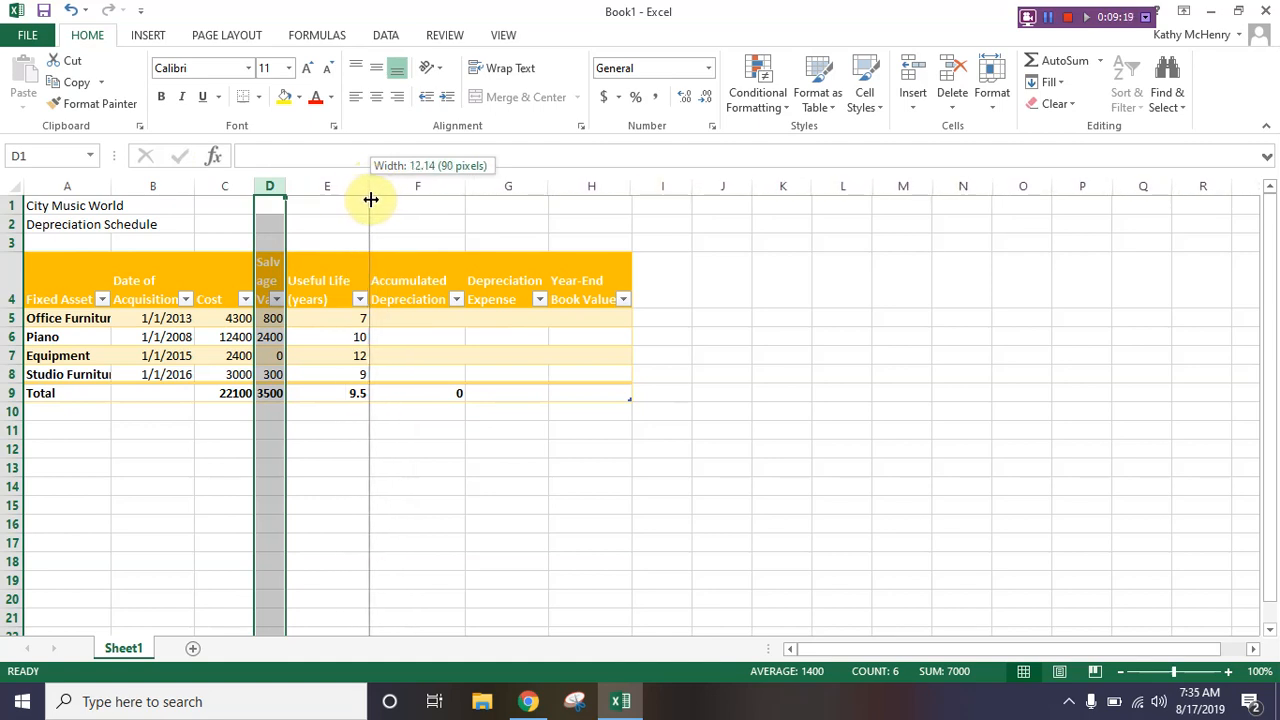
left_click_drag(370, 200, 370, 200)
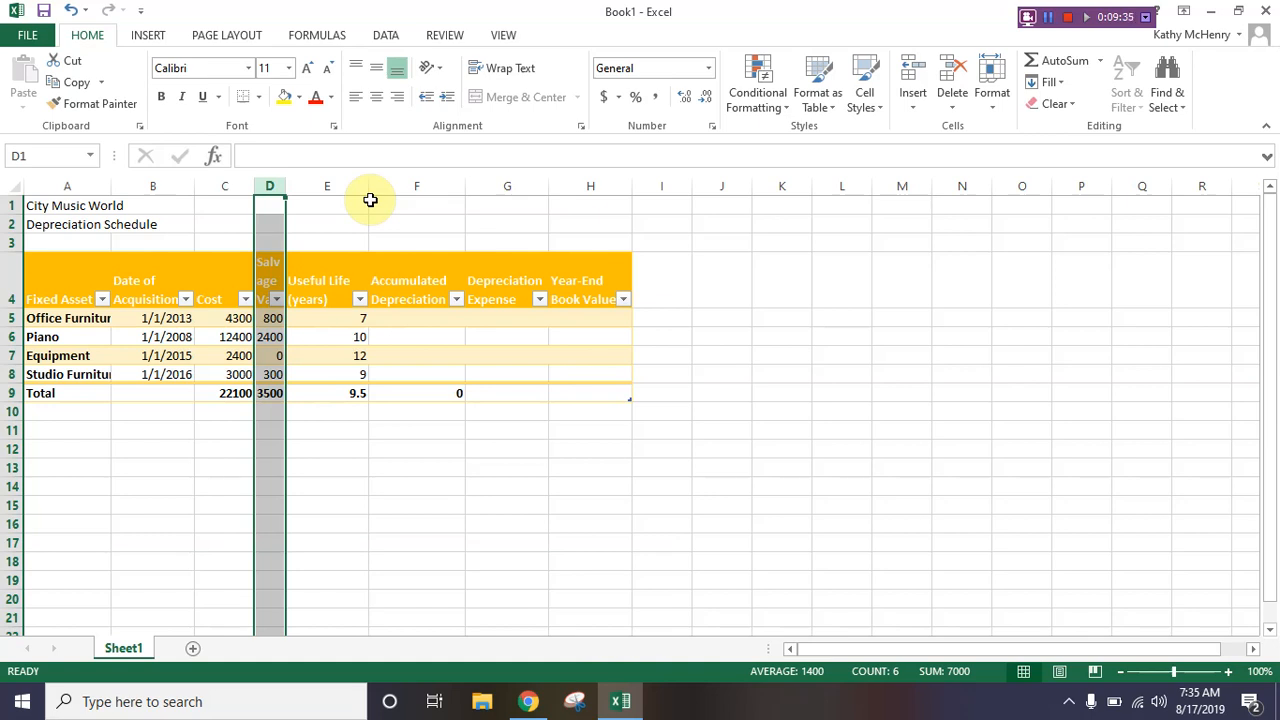
left_click(993, 100)
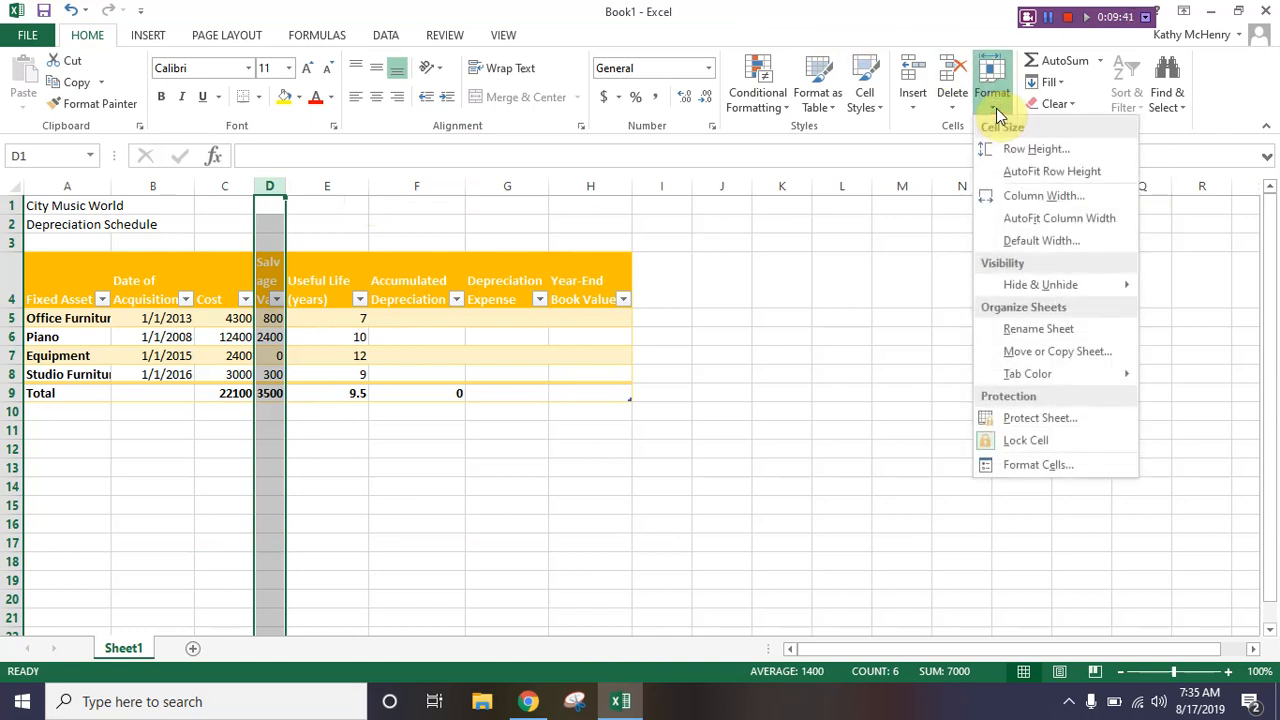
left_click(1022, 222)
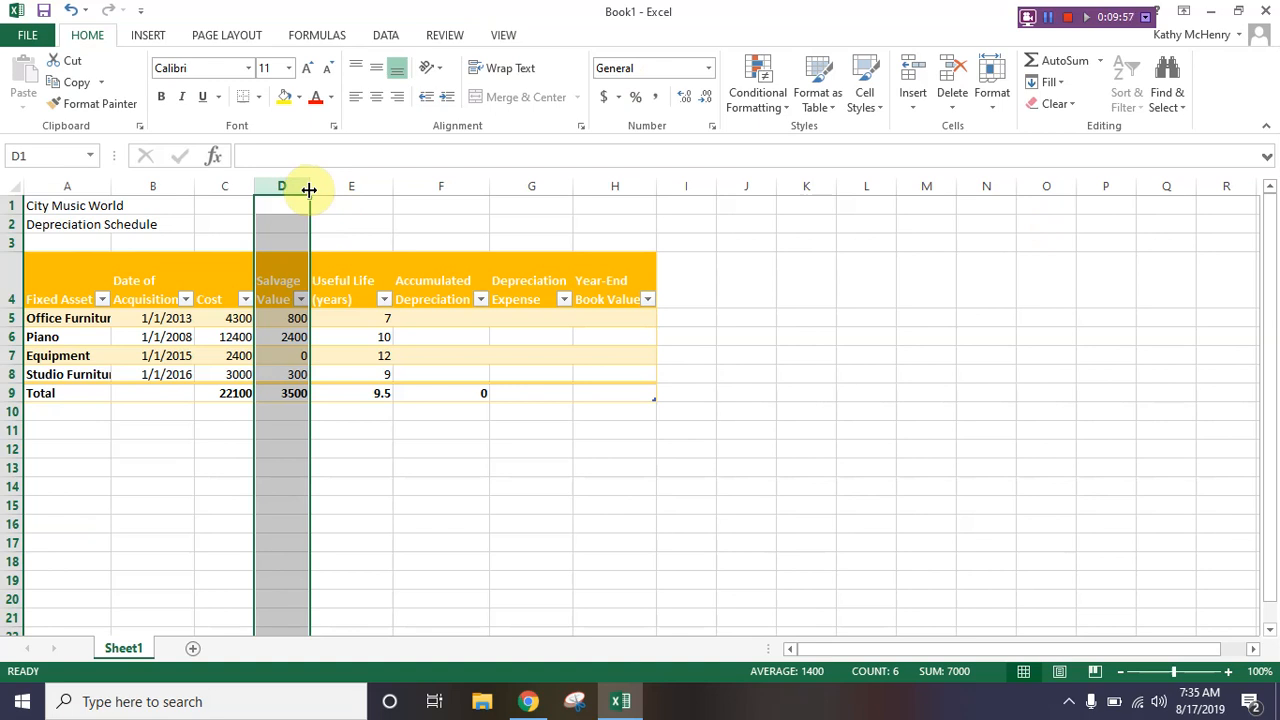
- AutoFit the width of the Fixed Asset column and the height of header row 4
double_click(110, 185)
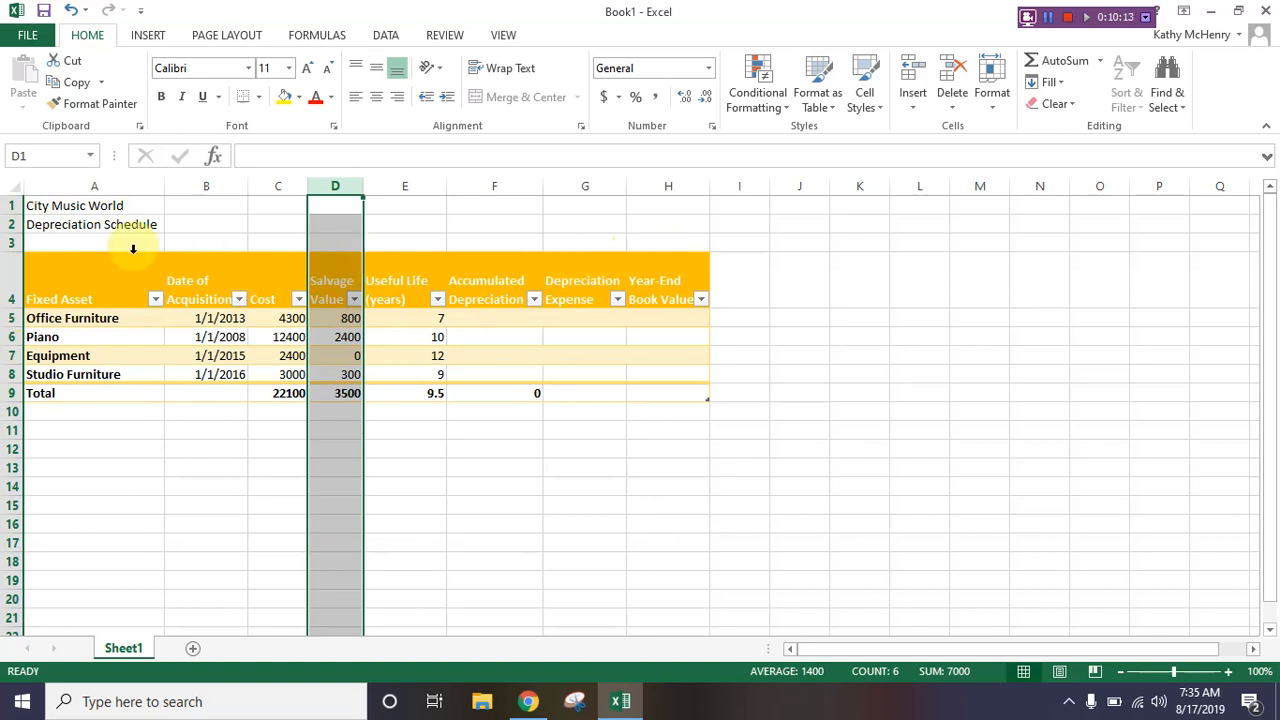
double_click(12, 307)
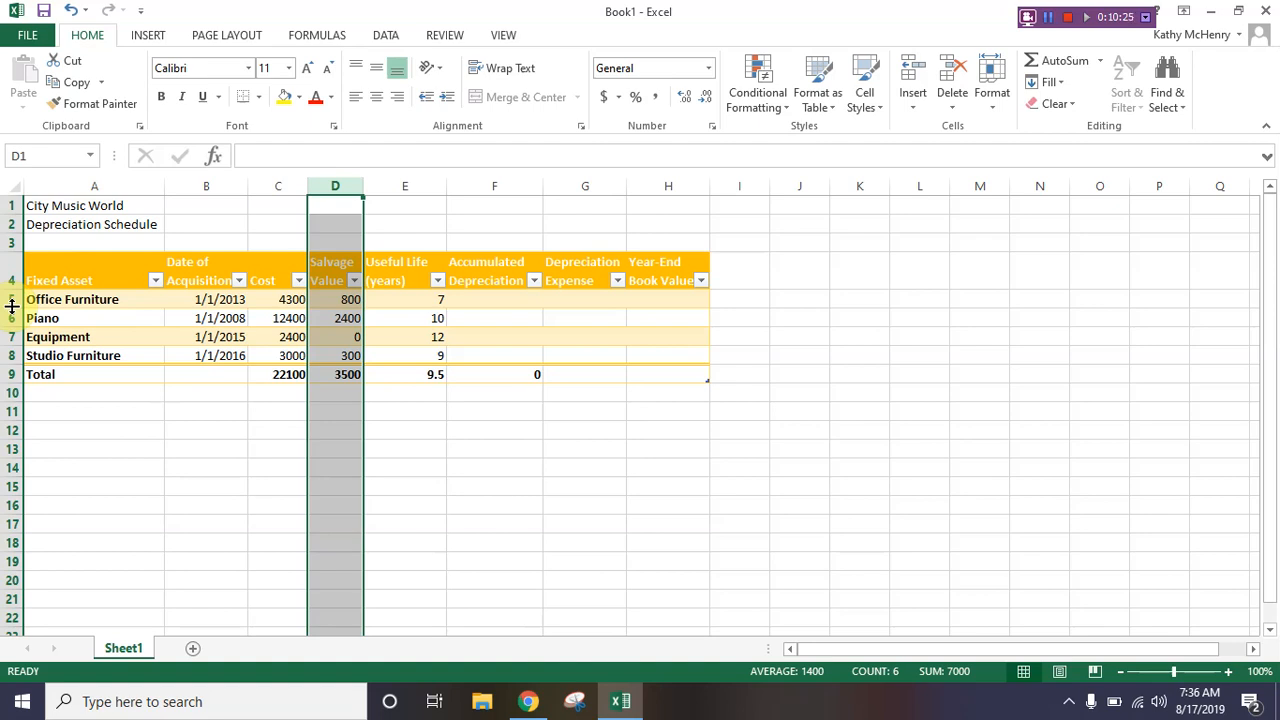
left_click(94, 393)
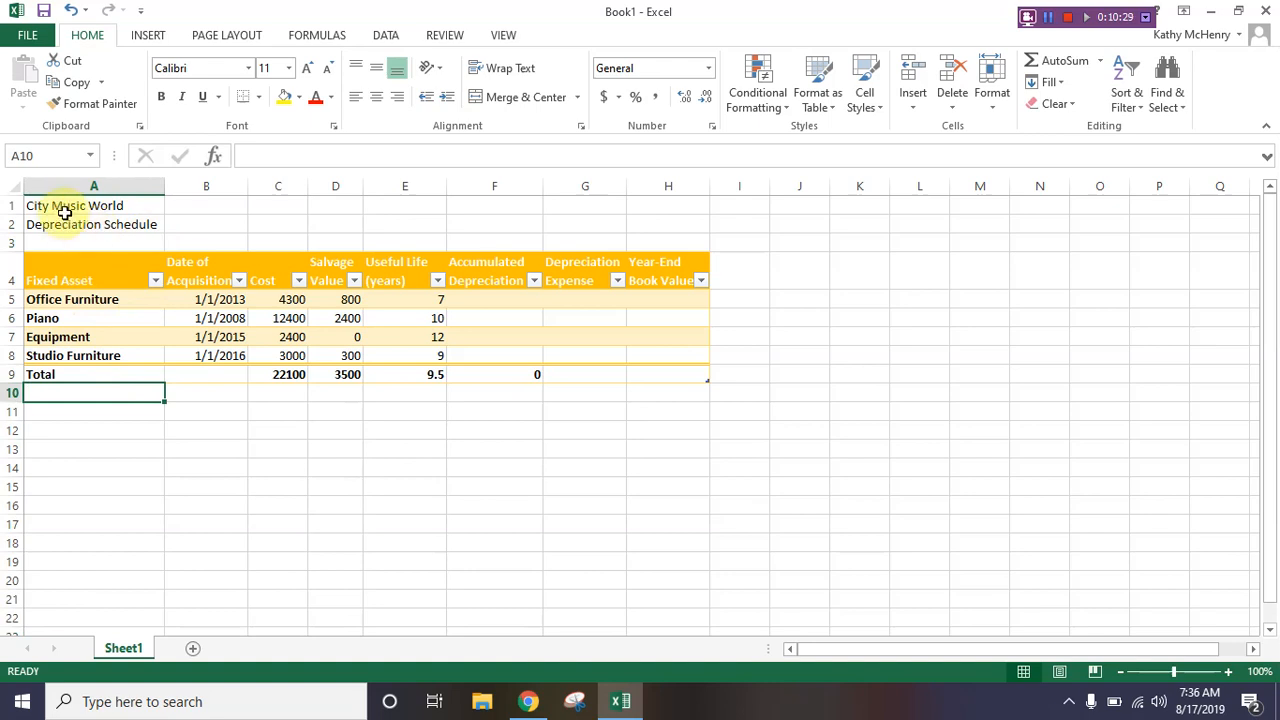
- Set the print orientation of the worksheet to landscape and return to the sheet
left_click(27, 37)
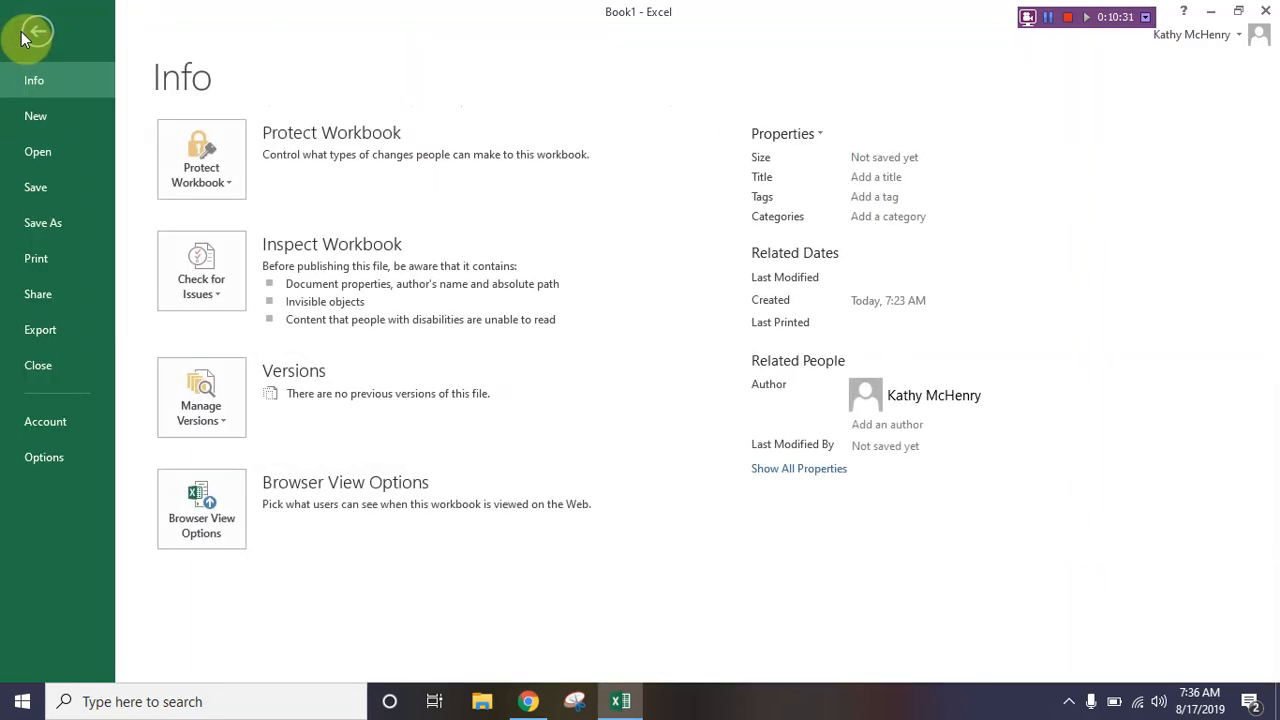
left_click(46, 263)
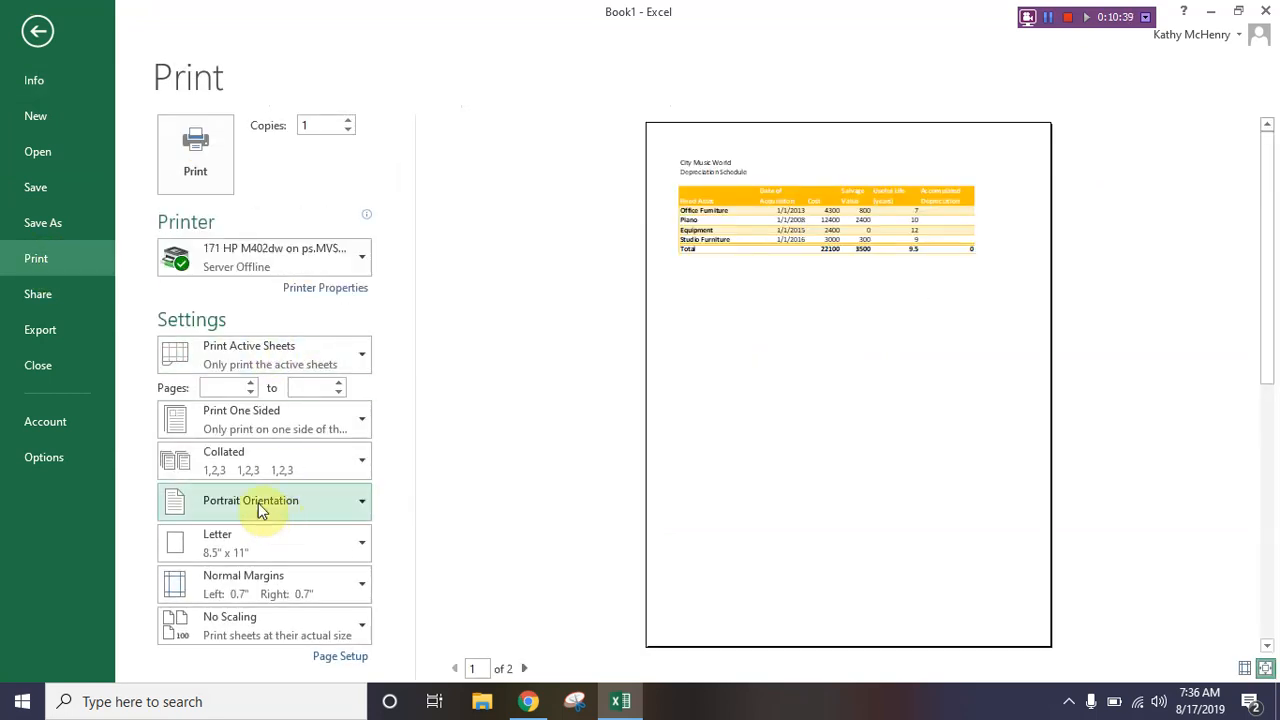
left_click(245, 505)
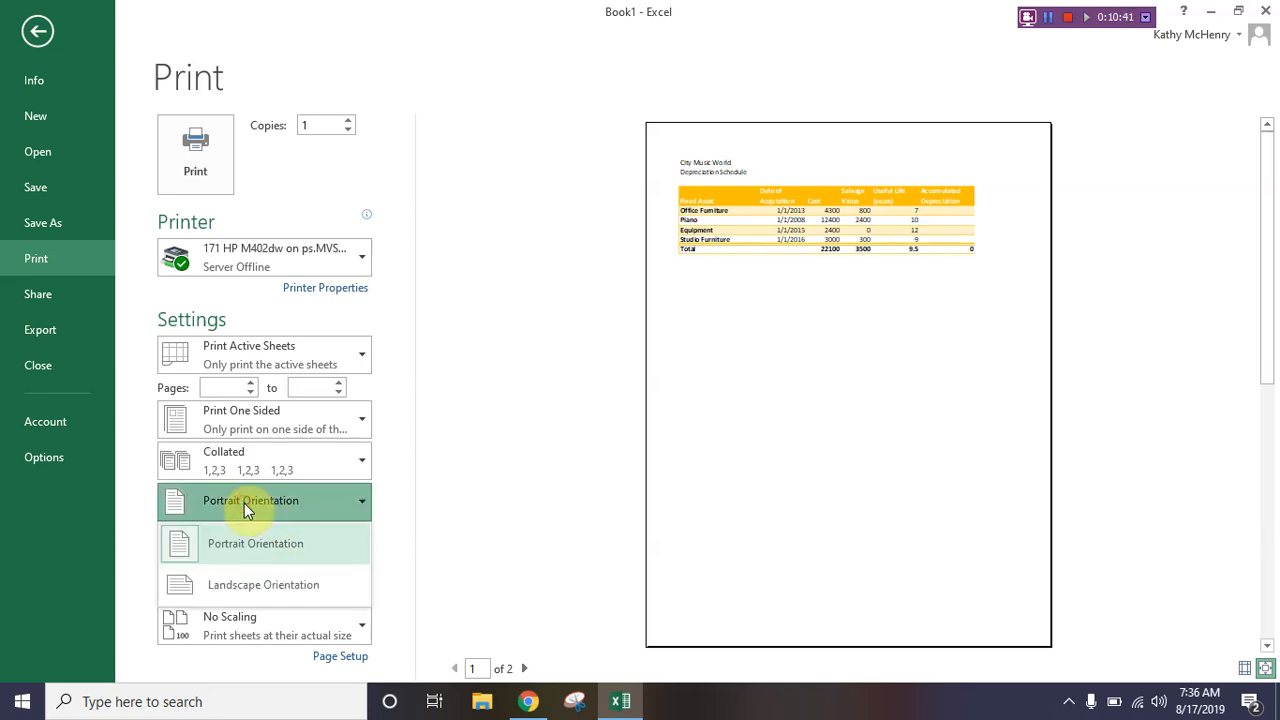
left_click(242, 586)
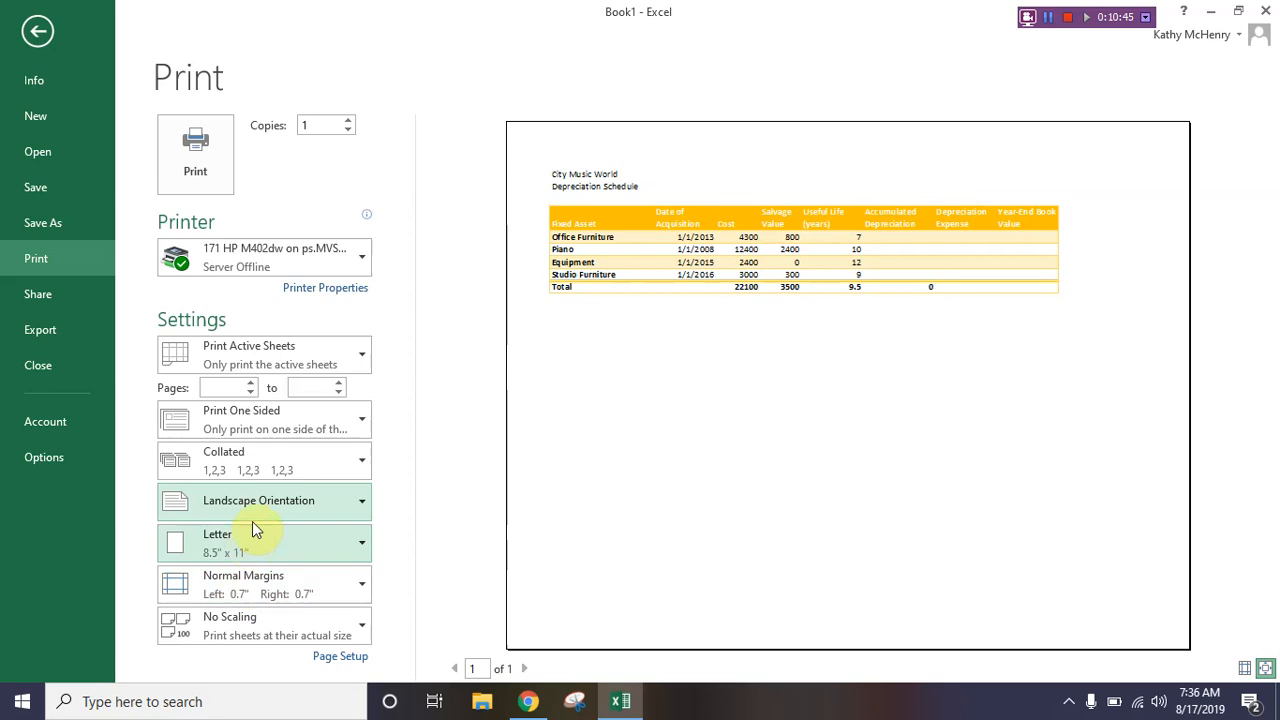
left_click(247, 364)
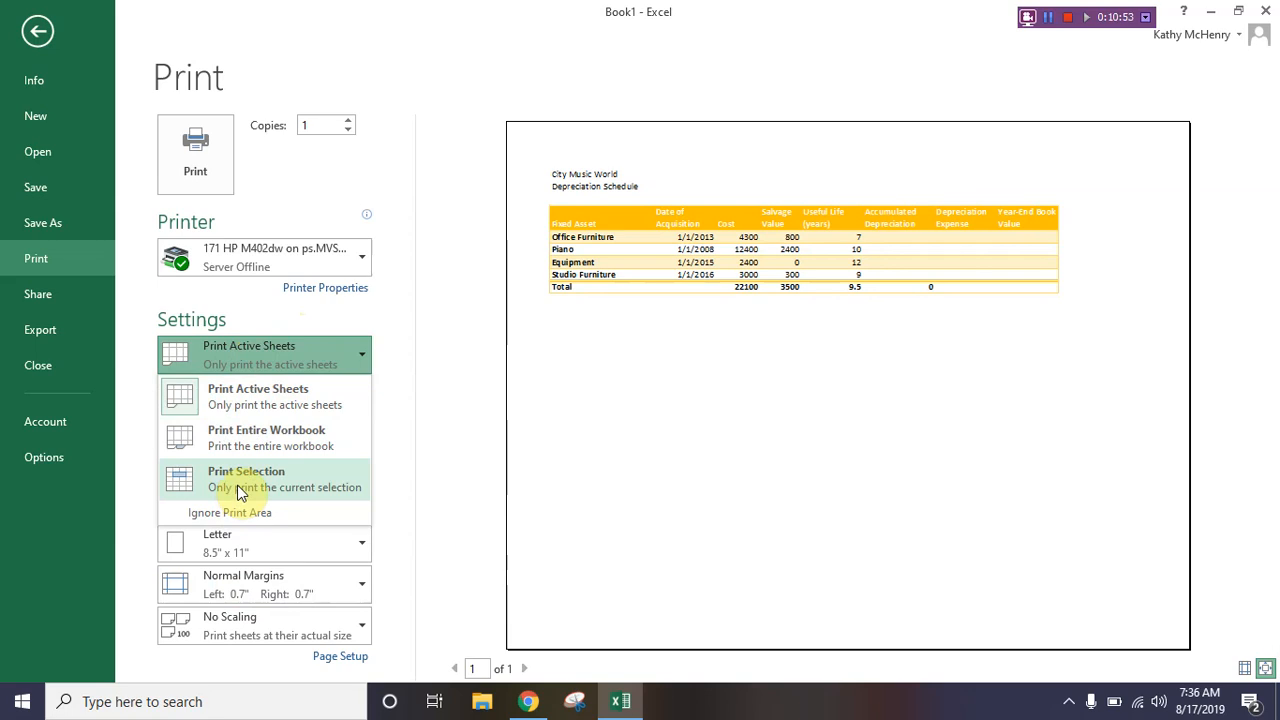
left_click(417, 449)
left_click(44, 32)
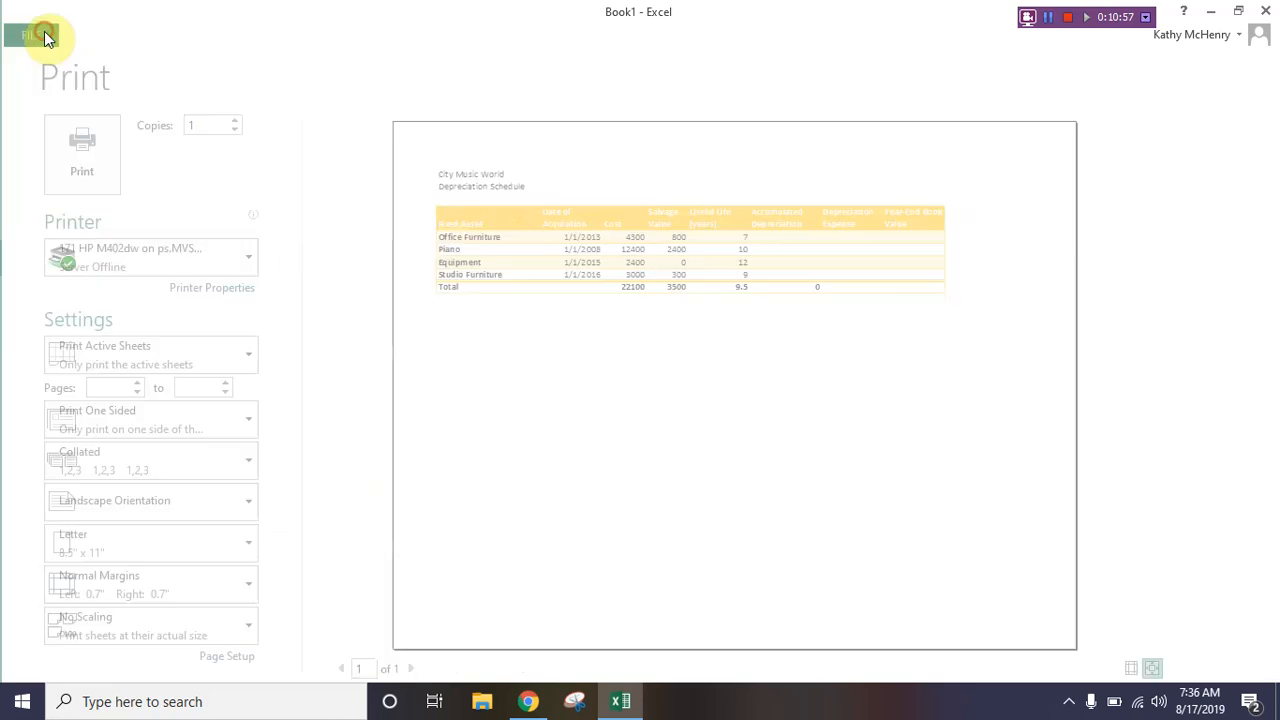
- Select a cell inside the table and set the print scope to Print Selected Table
left_click(198, 316)
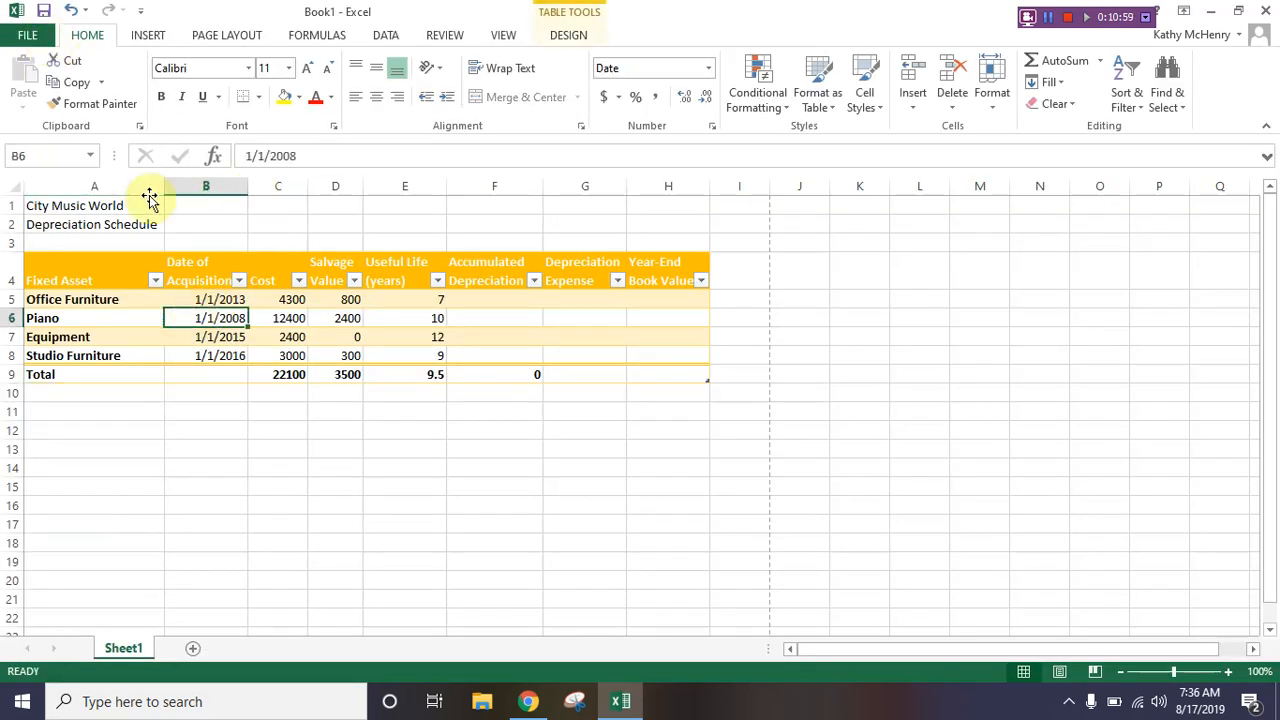
left_click(27, 35)
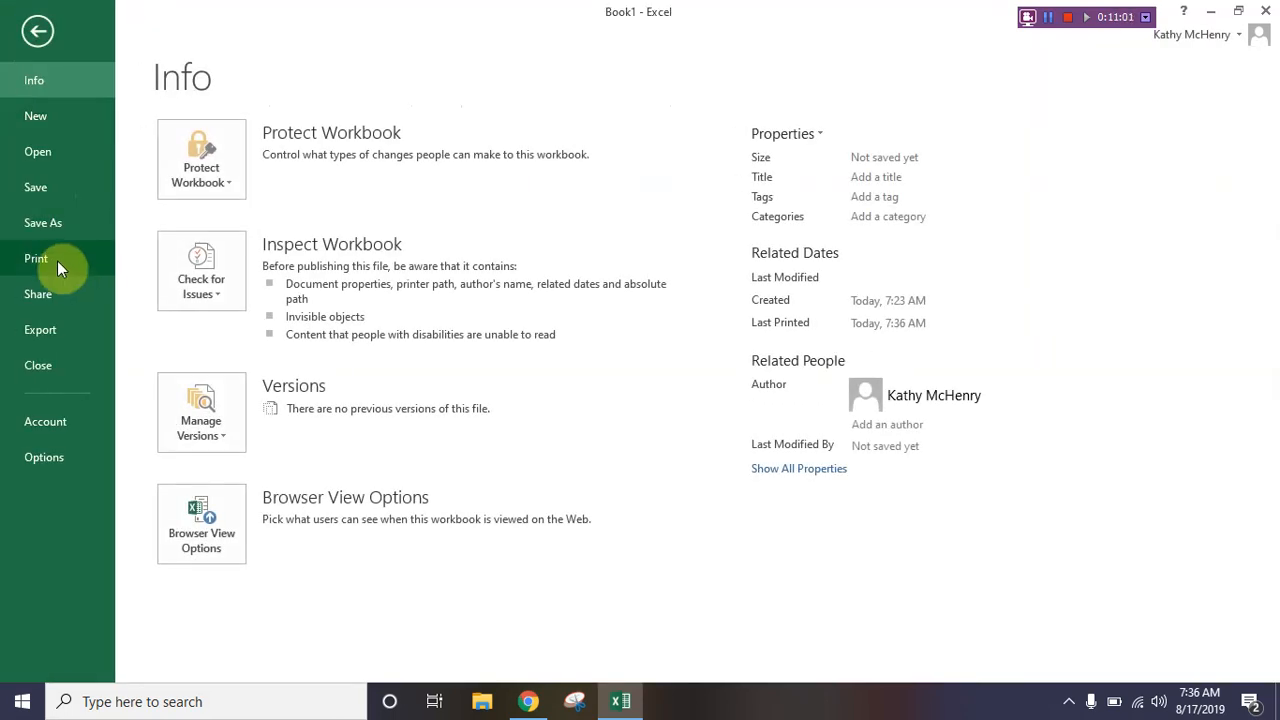
left_click(57, 262)
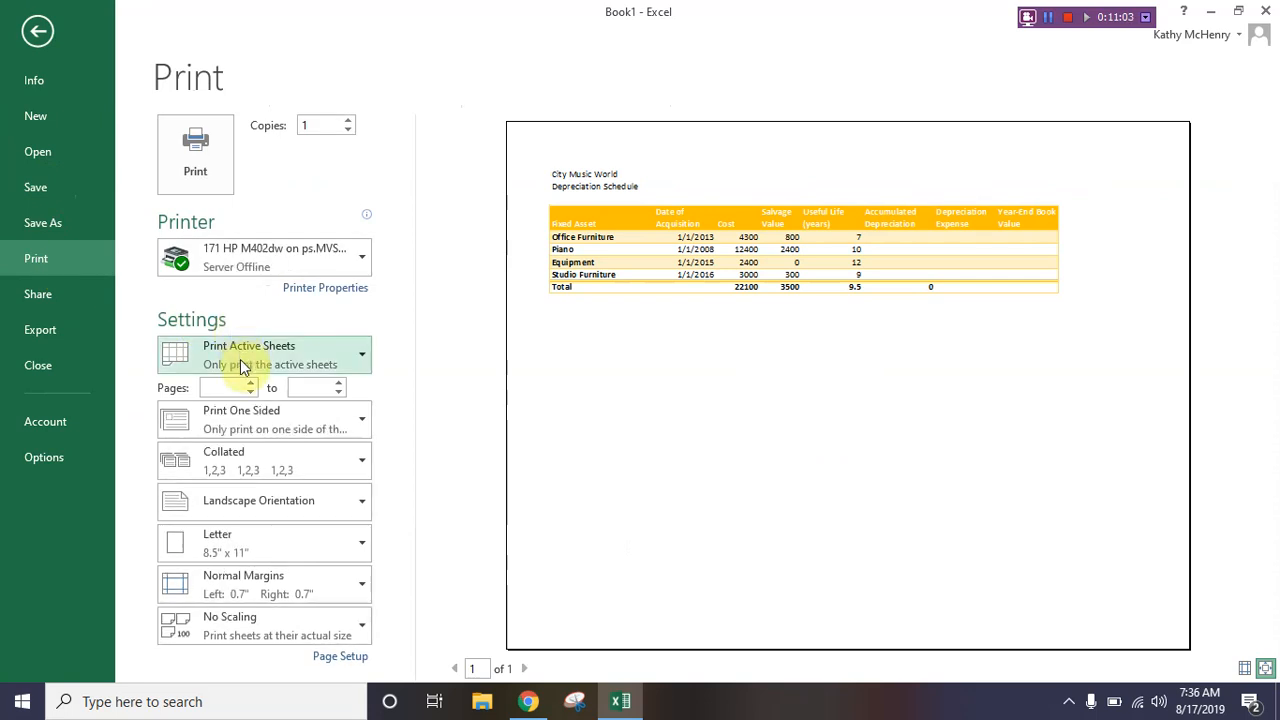
left_click(241, 364)
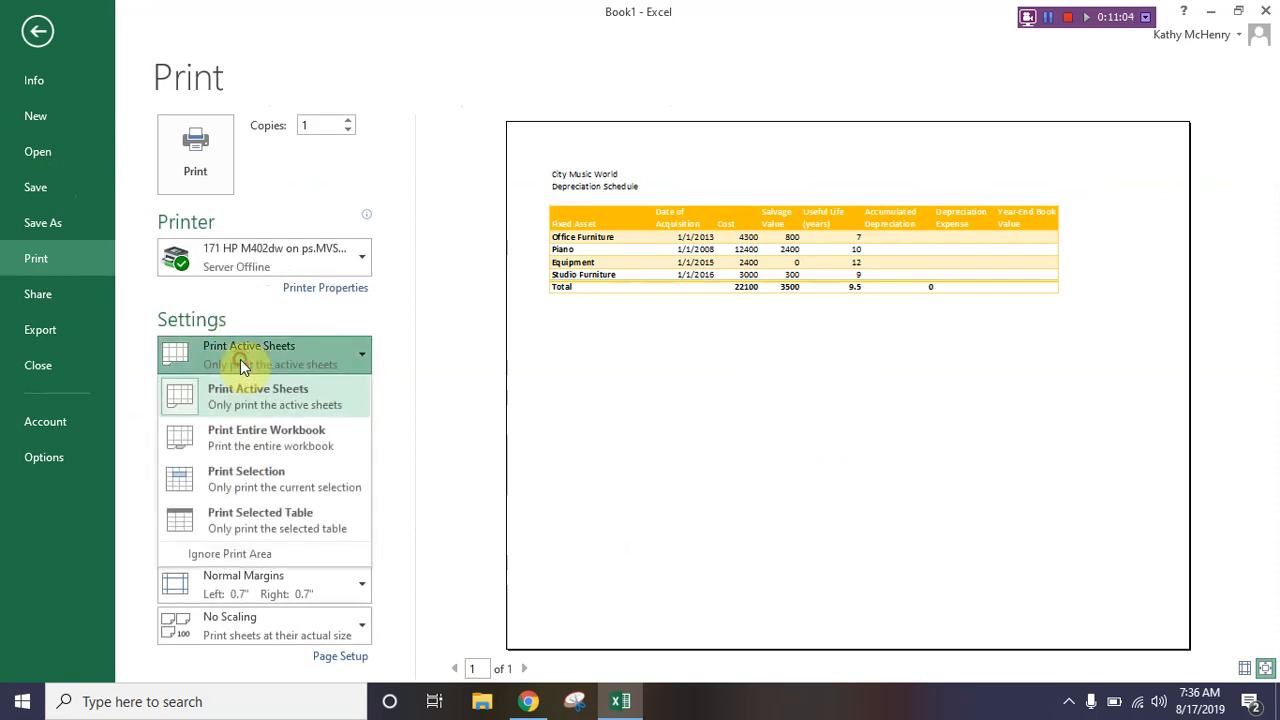
left_click(245, 527)
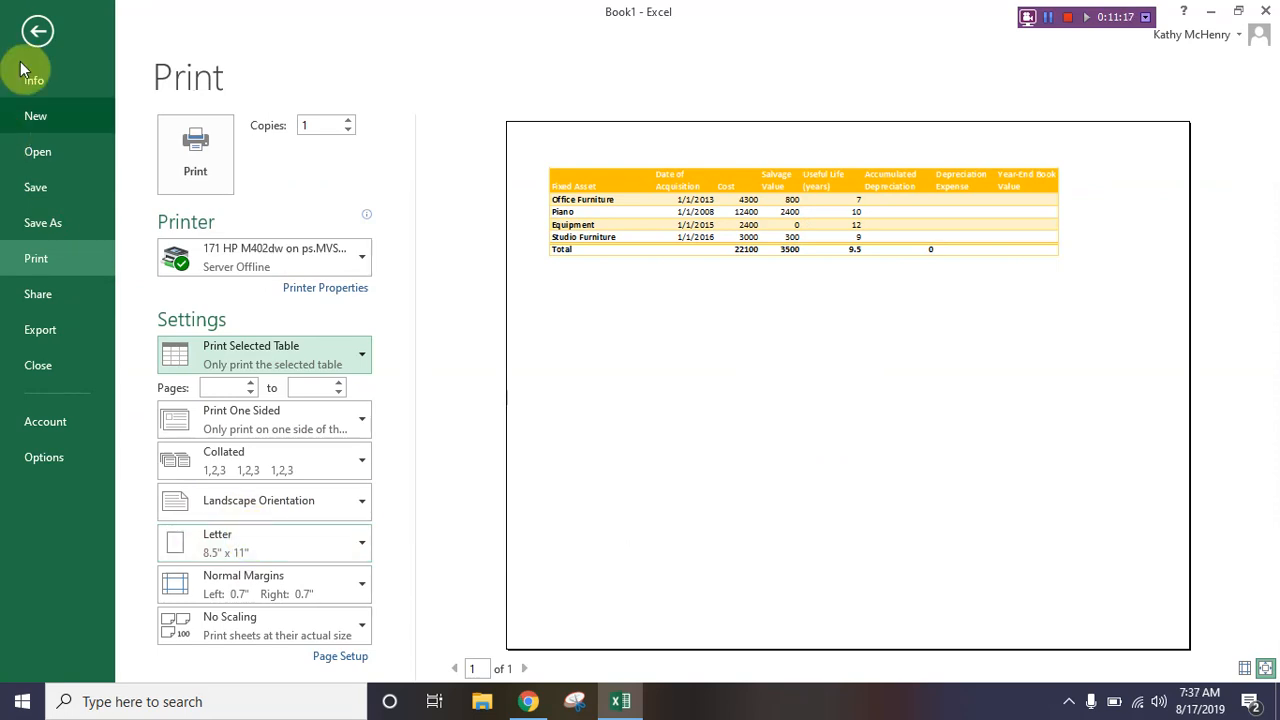
left_click(40, 31)
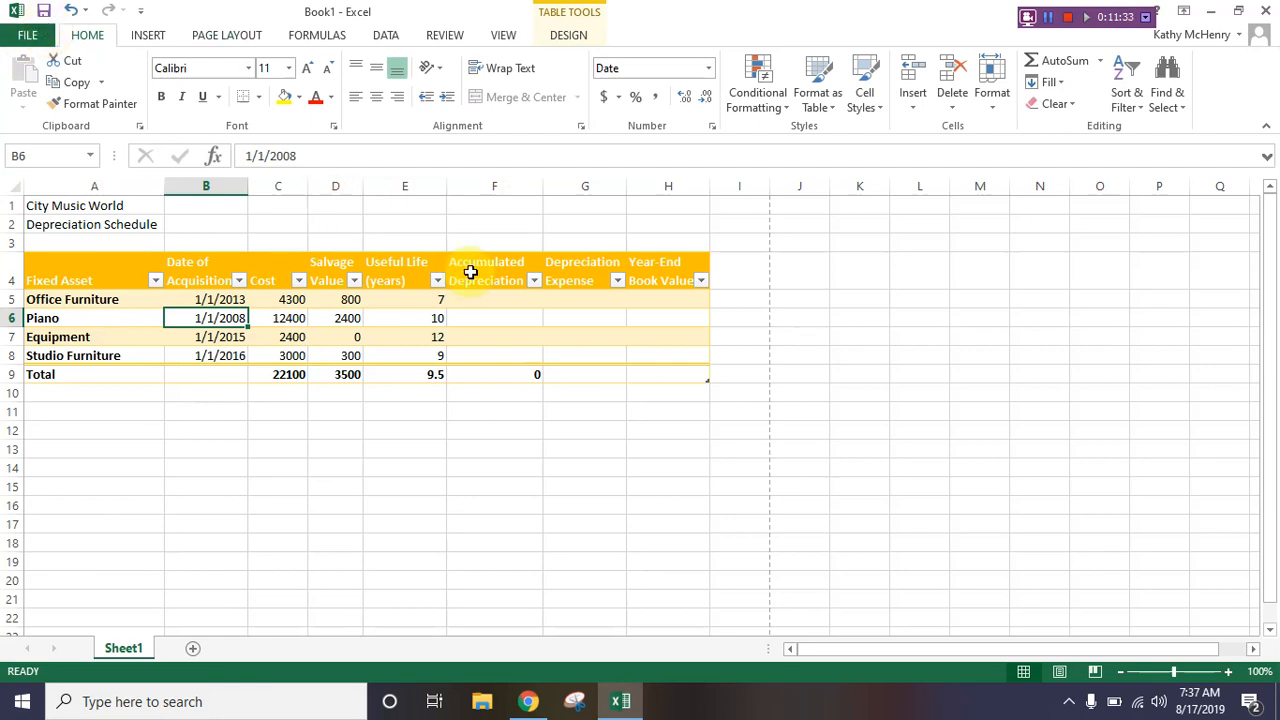
- Enter the label "Current Year" in E1 and the year 2017 in F1
left_click(560, 299)
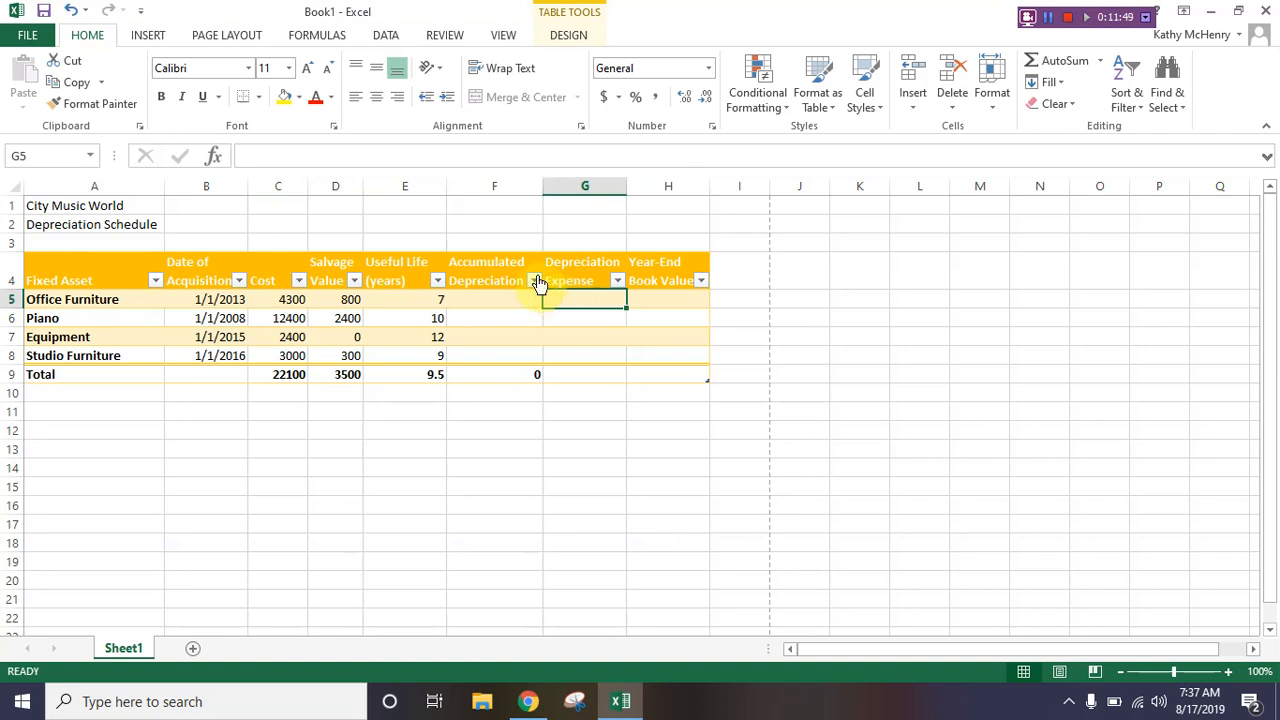
left_click(401, 206)
type("Cu")
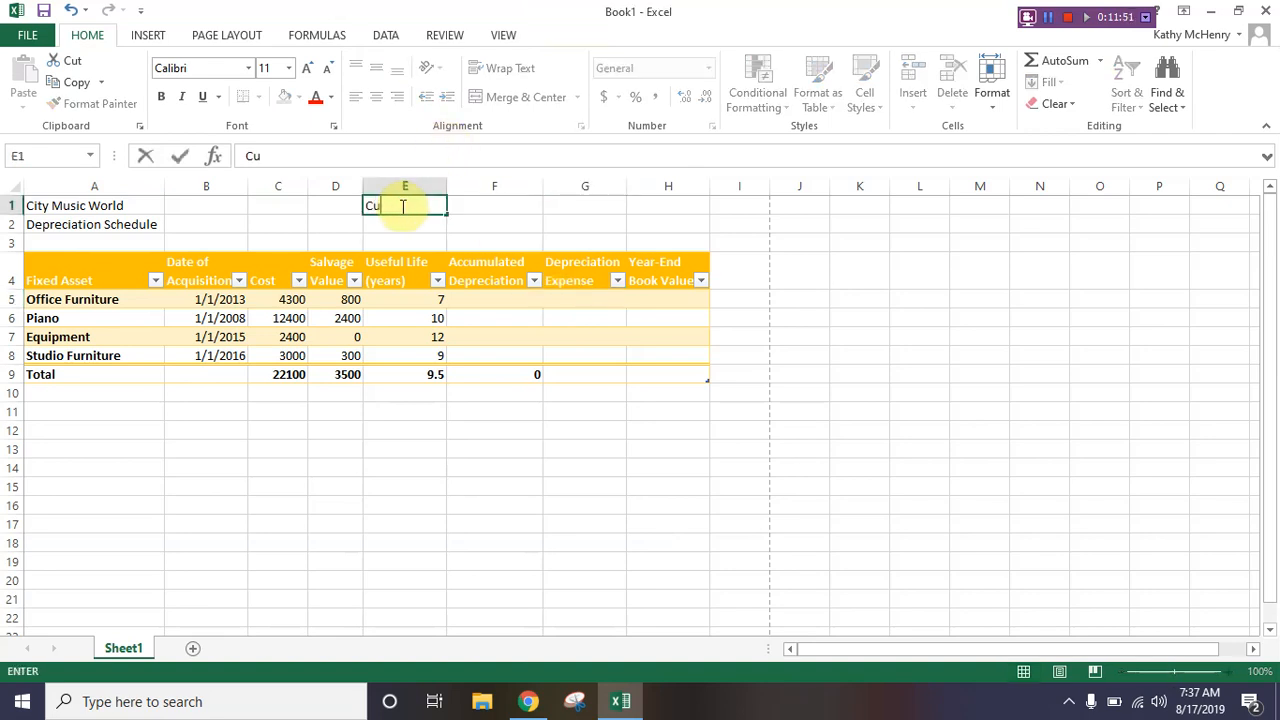
type("rrent Year")
key("Tab")
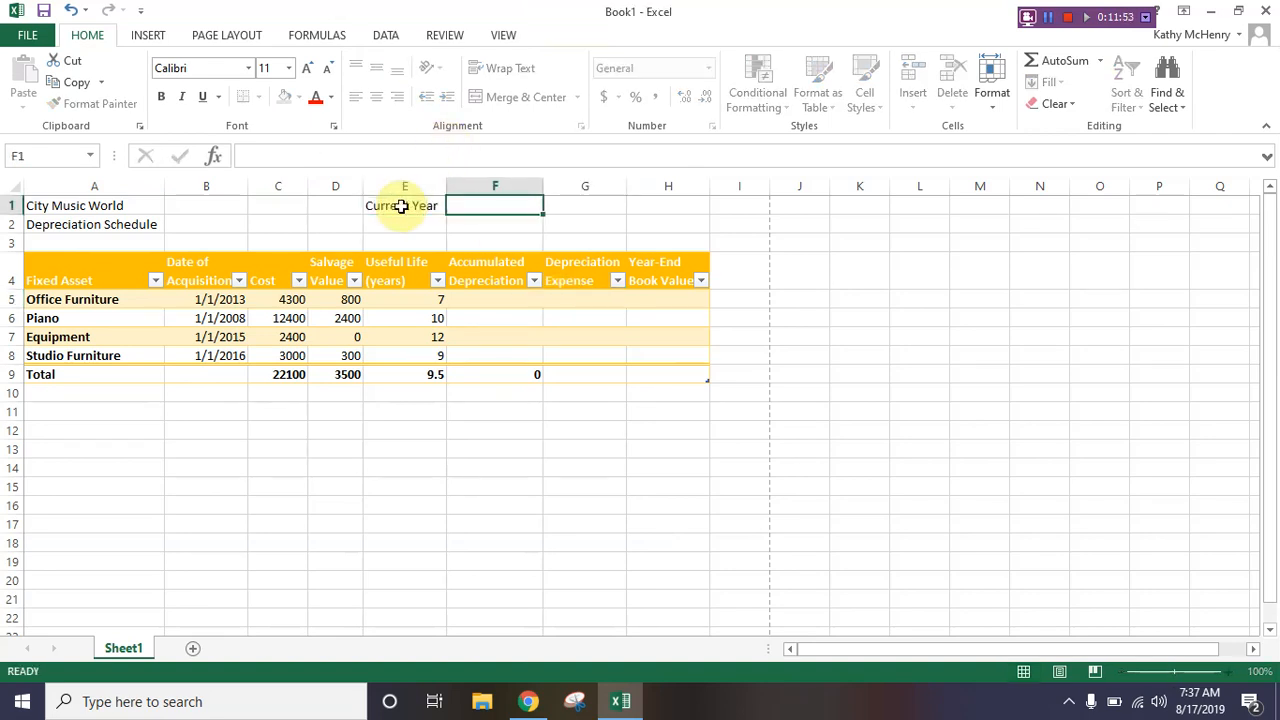
type("2017")
key("Return")
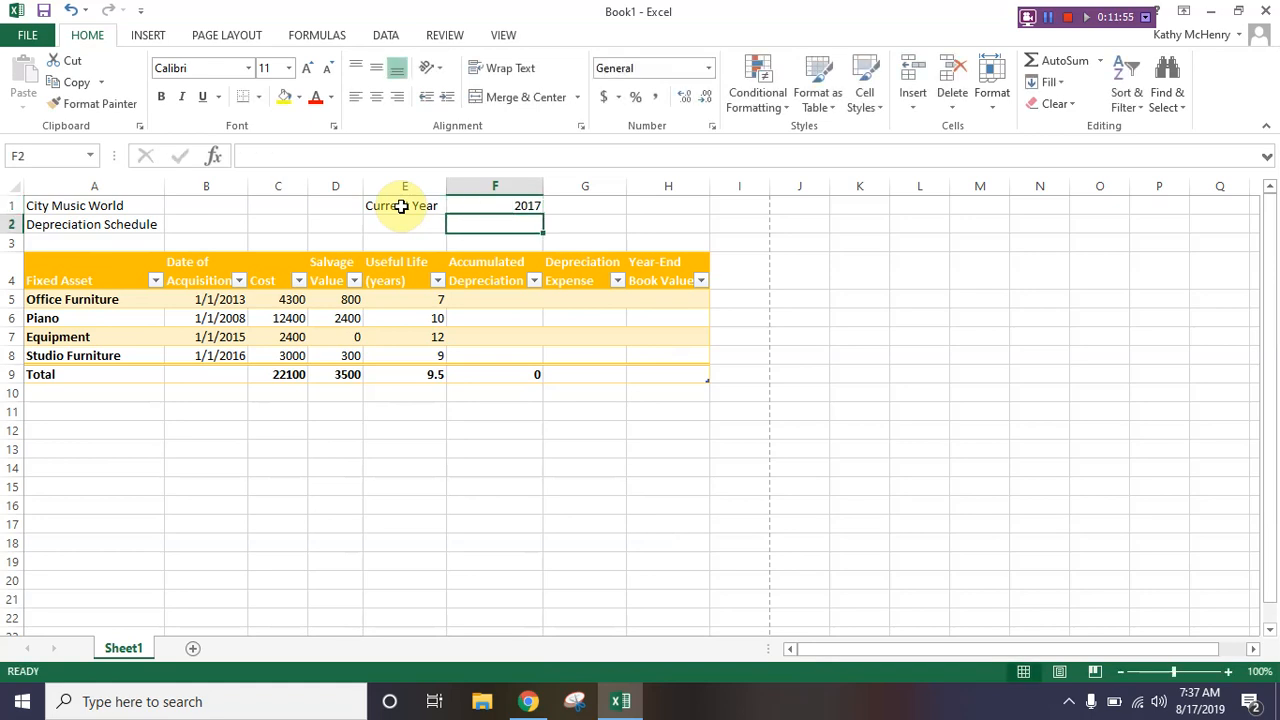
- Enter the sum-of-years'-digits formula =SYD(C5,D5,E5,4) in G5 for the Office Furniture's depreciation expense
key("Down")
key("Down")
key("Down")
key("Right")
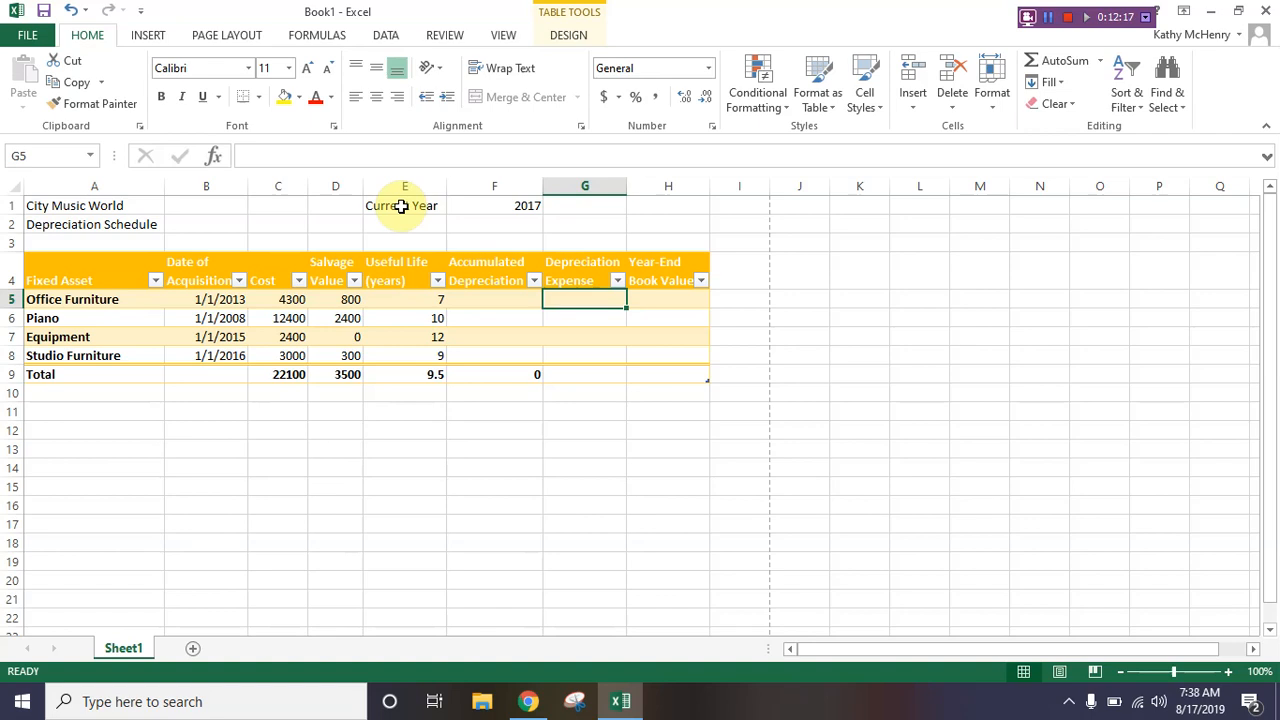
type("=sy")
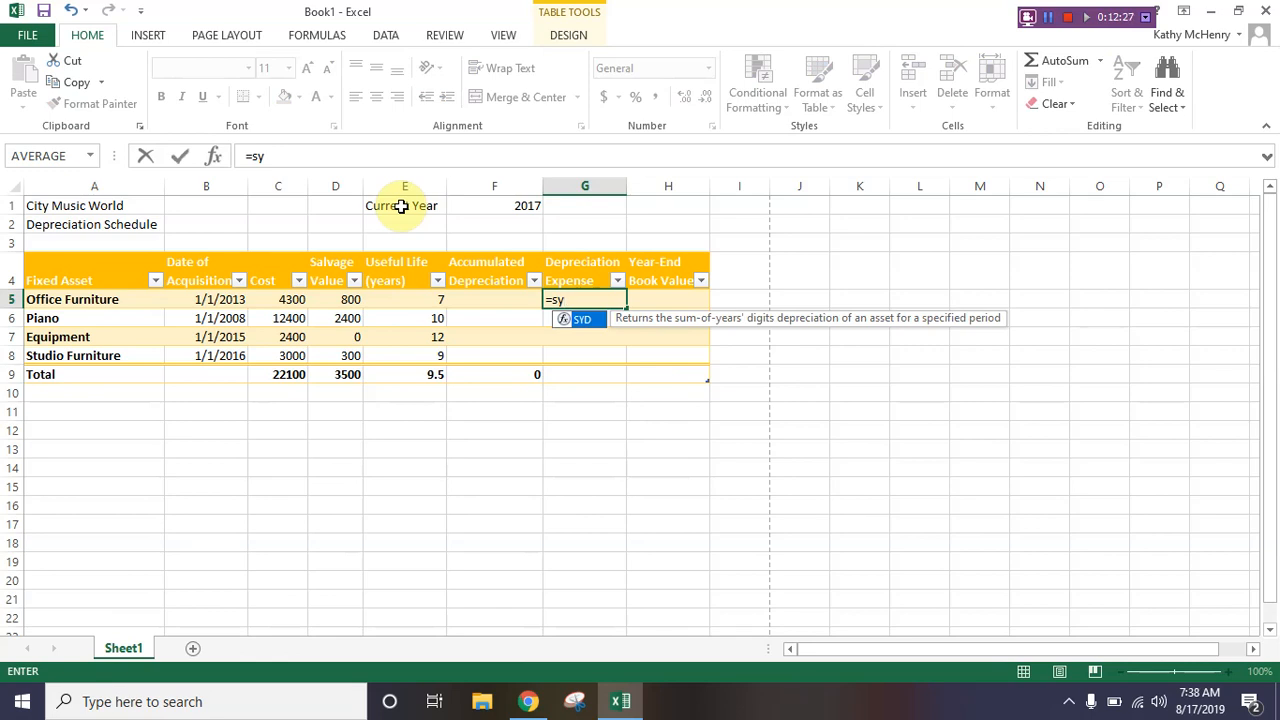
type("d(")
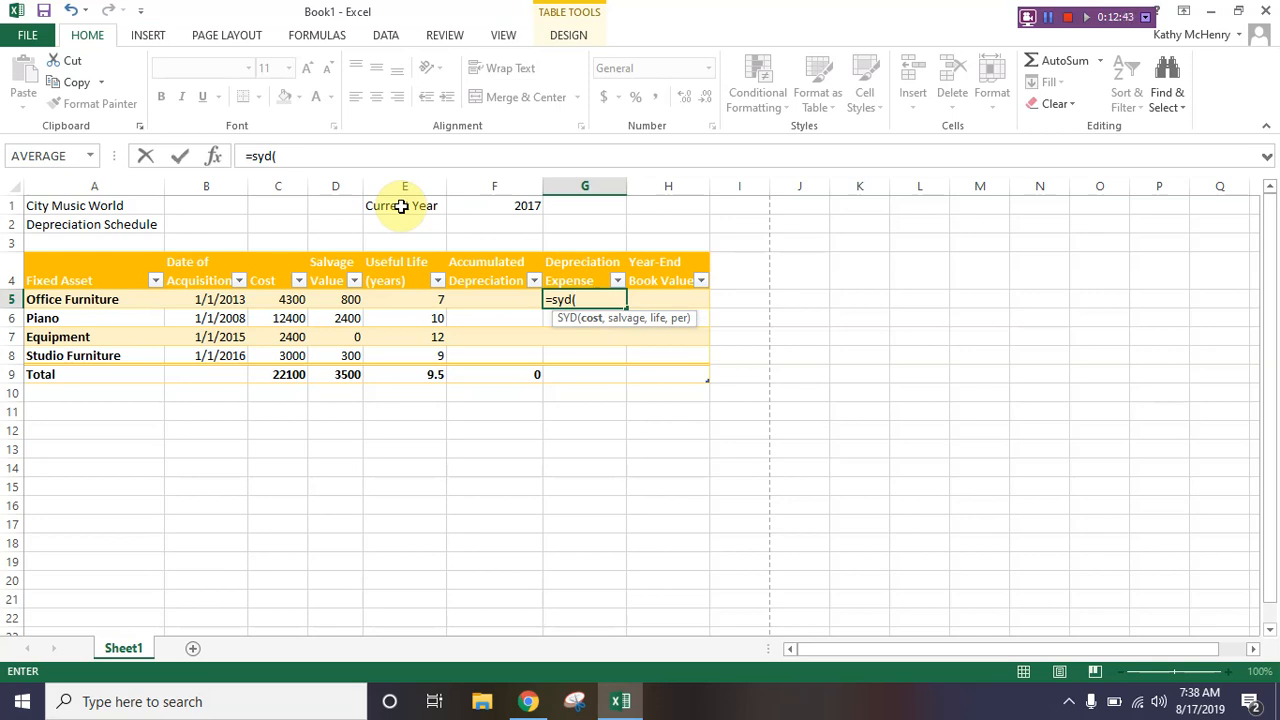
type("c5")
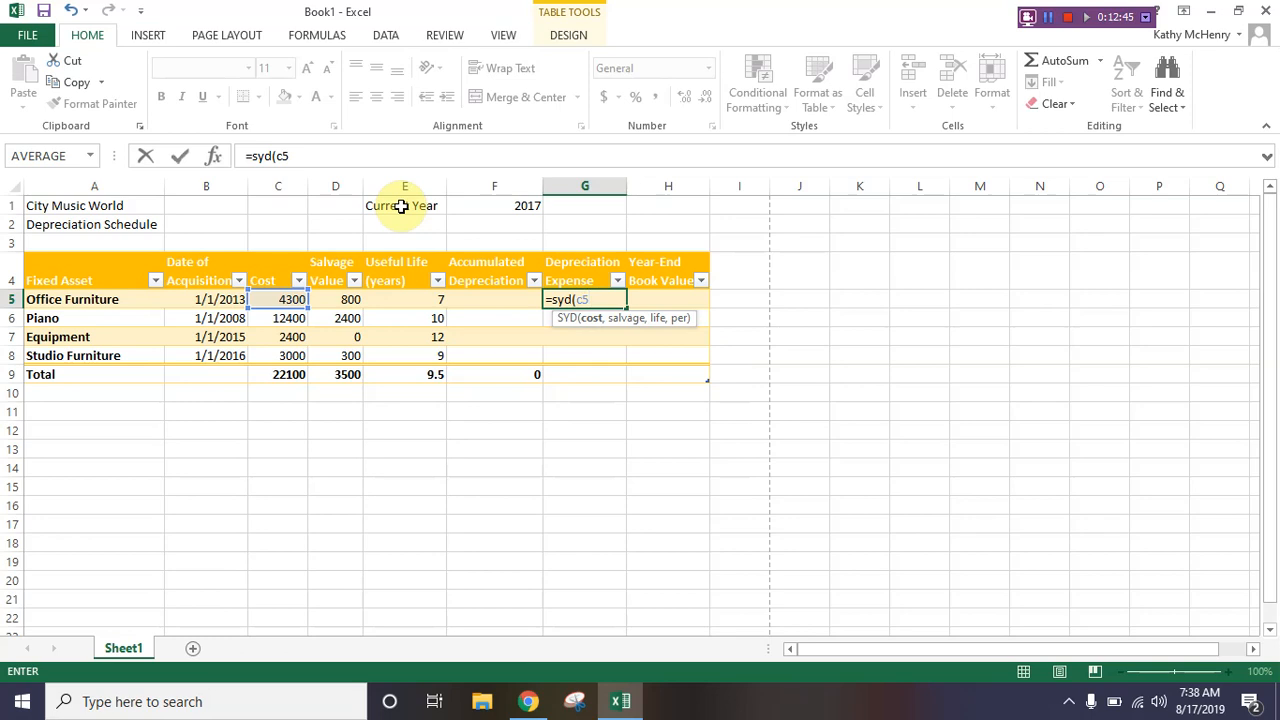
type(",d5")
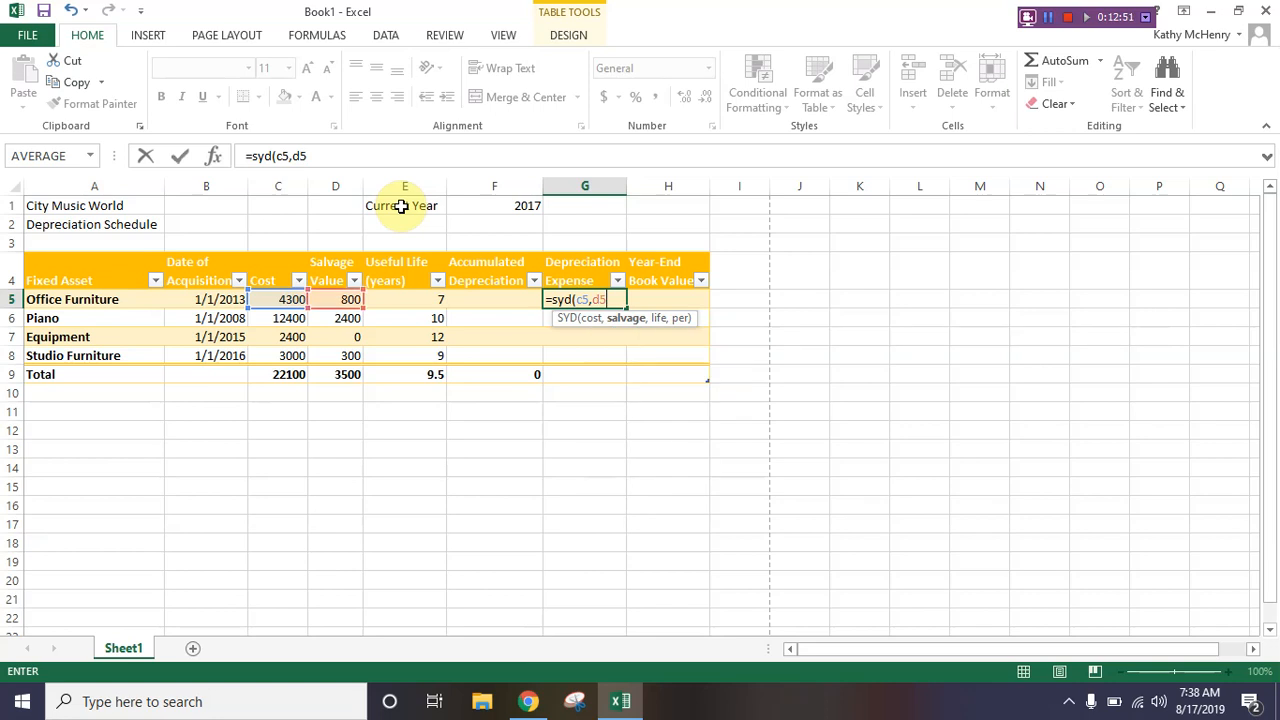
type(",e5")
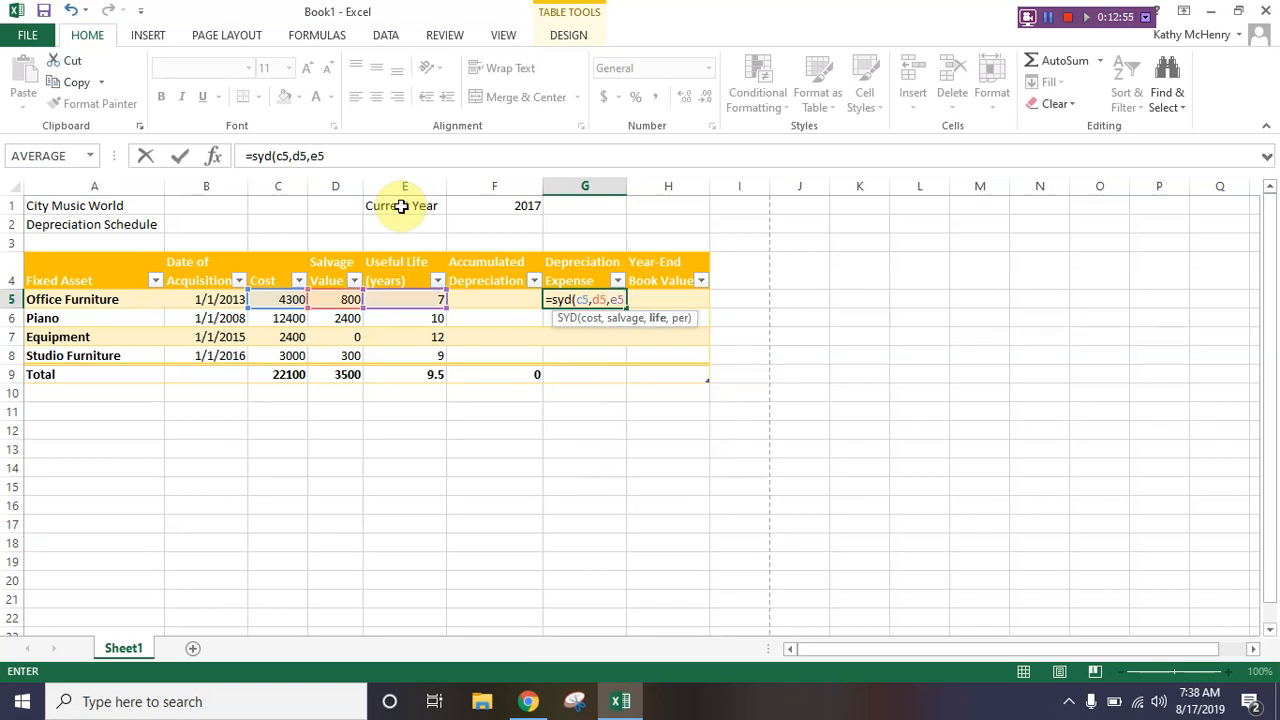
type(",")
type("4")
key("Return")
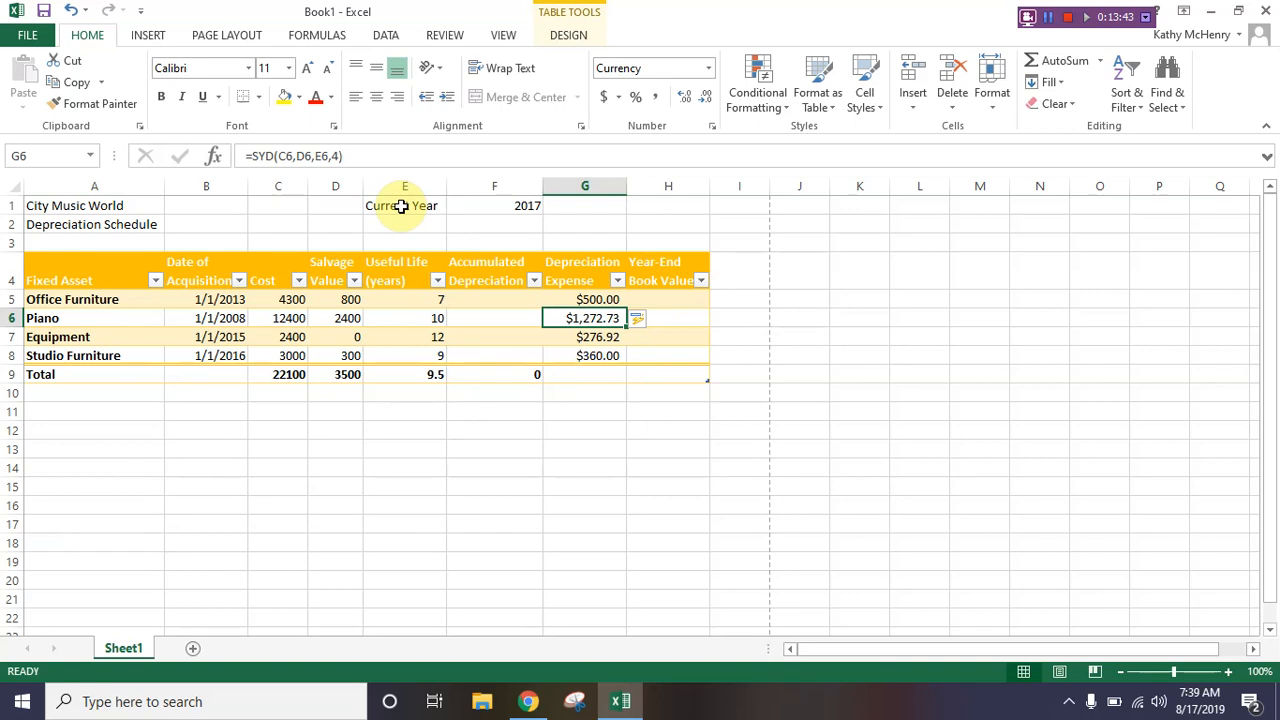
- Change the period in the Piano's SYD formula in G6 to 9
left_click(338, 156)
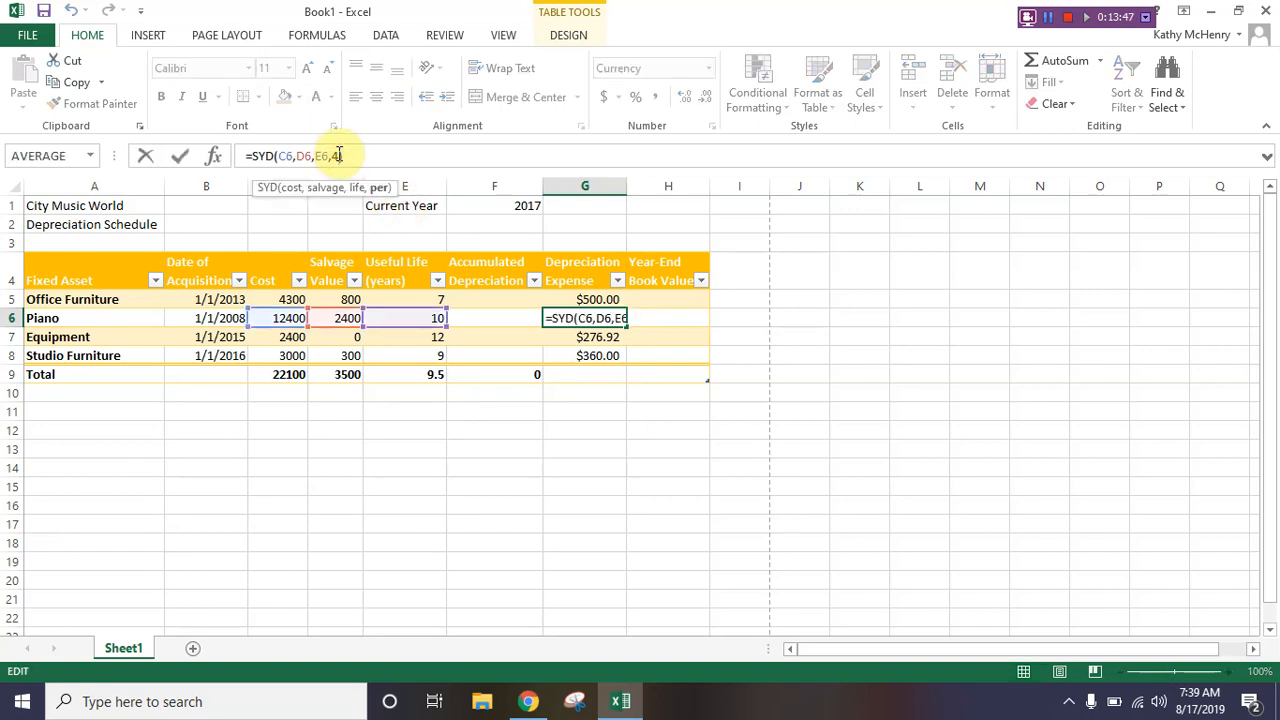
key("BackSpace")
type("9")
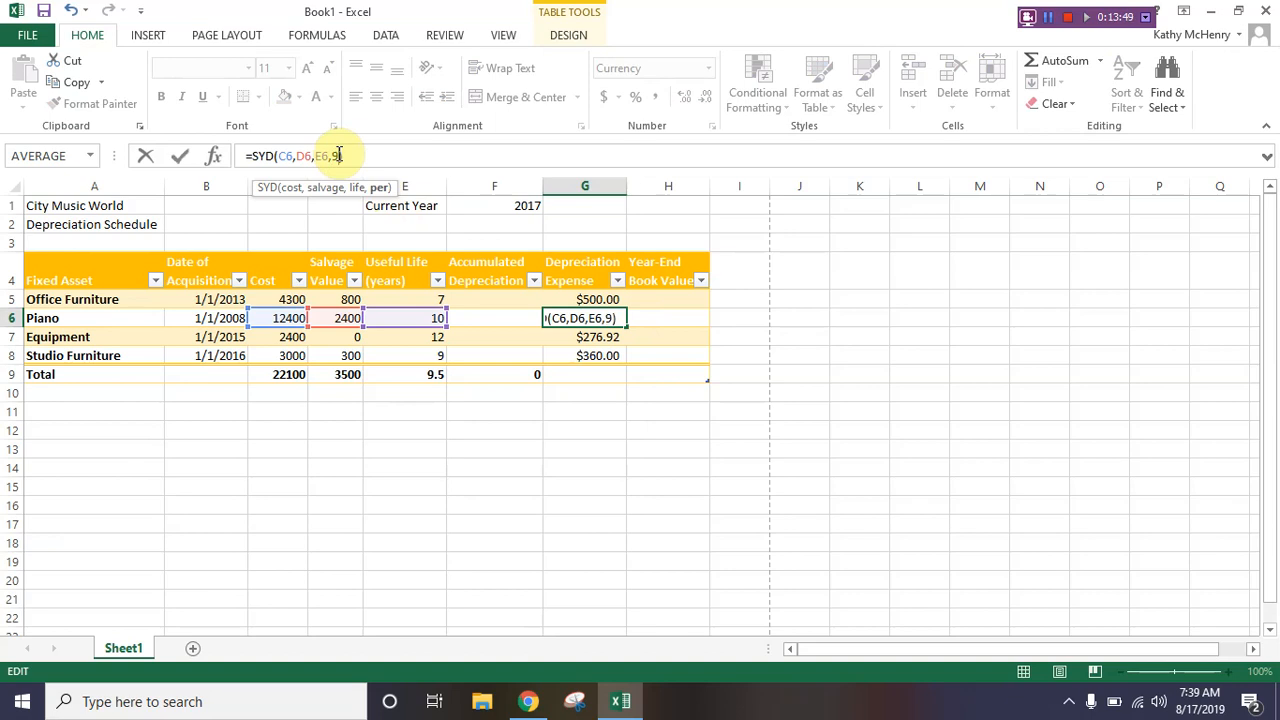
key("Return")
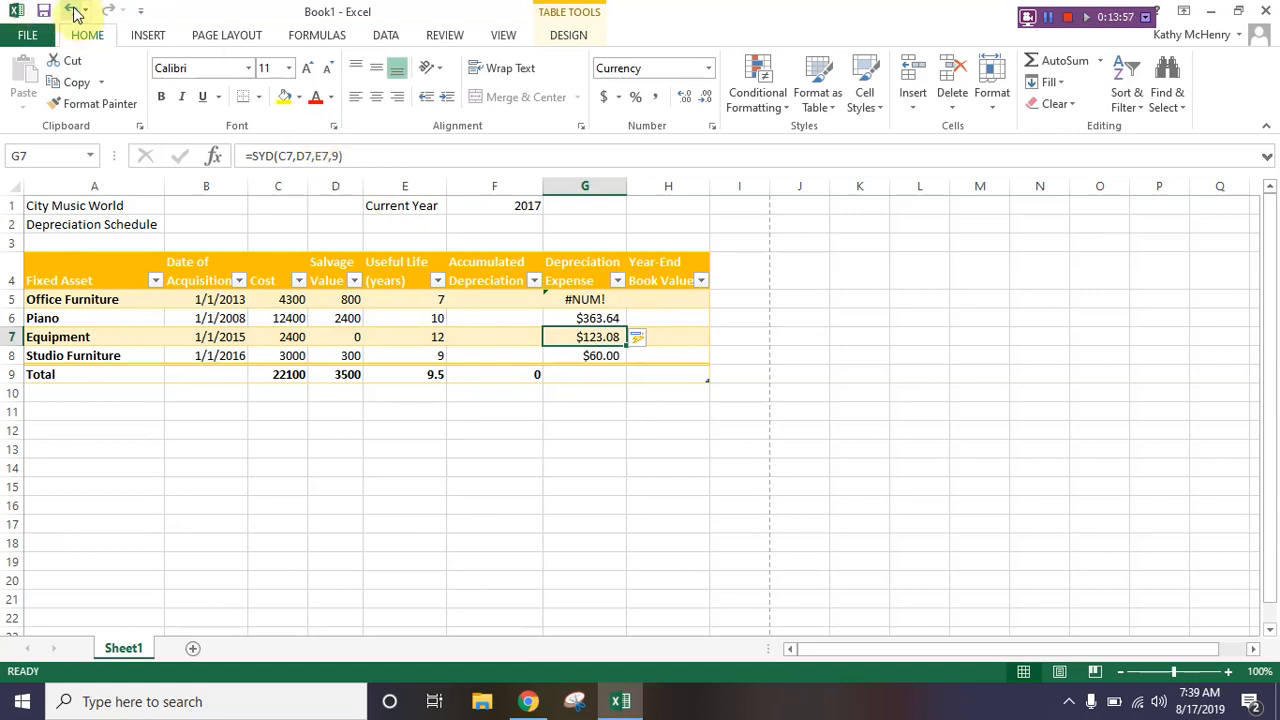
- Undo the automatic fill of the period-9 formula into the other Depreciation Expense rows, keeping it in G6
left_click(73, 11)
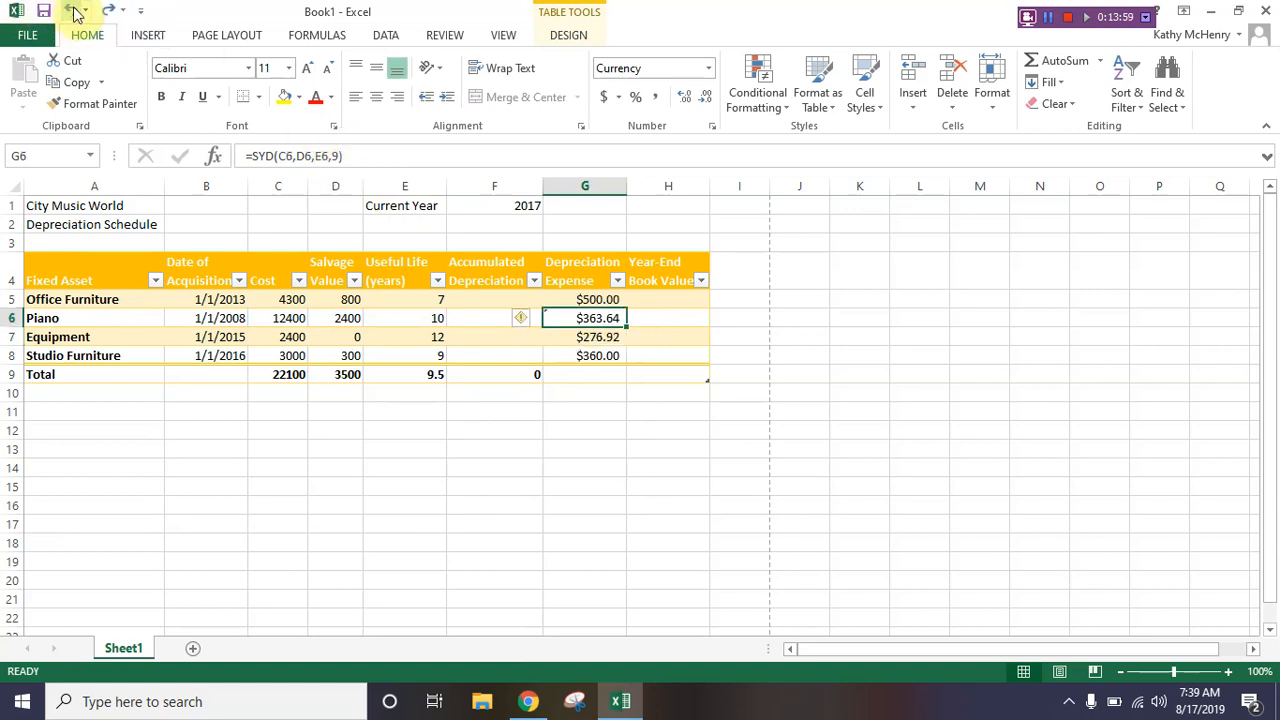
left_click(73, 11)
left_click(73, 11)
left_click(73, 11)
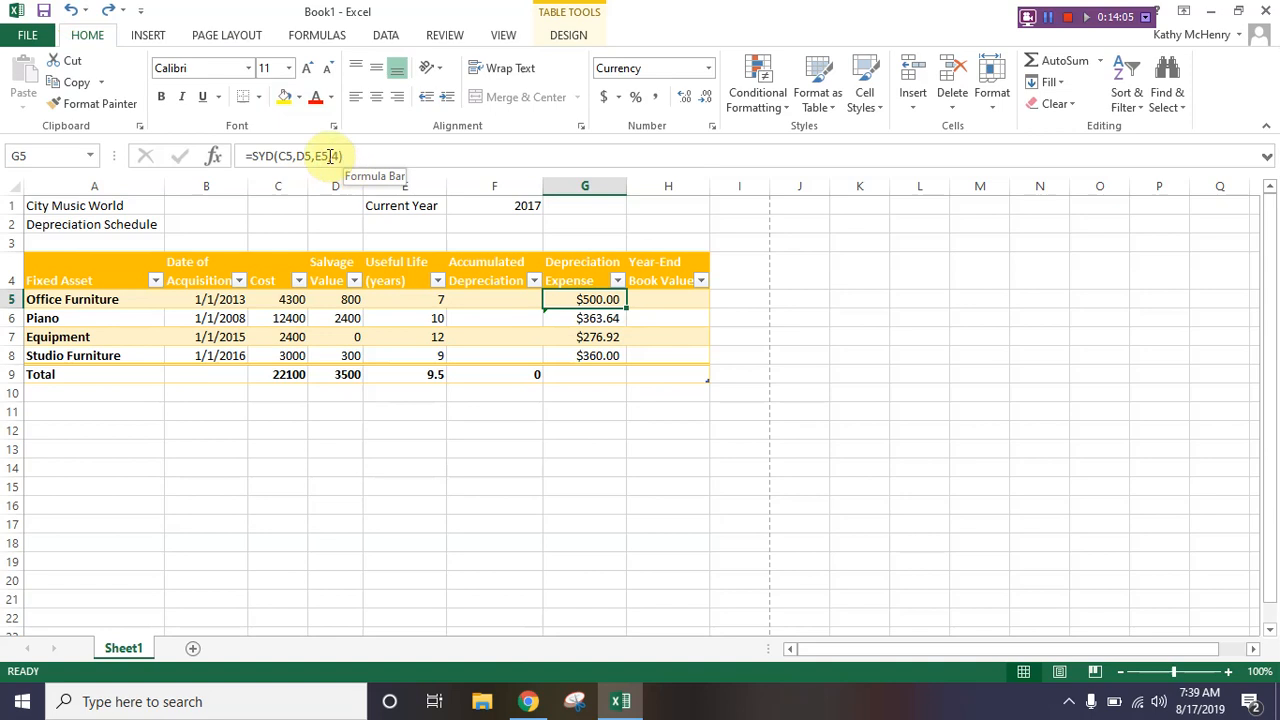
- Change the period in the Equipment's SYD formula in G7 to 2
key("Down")
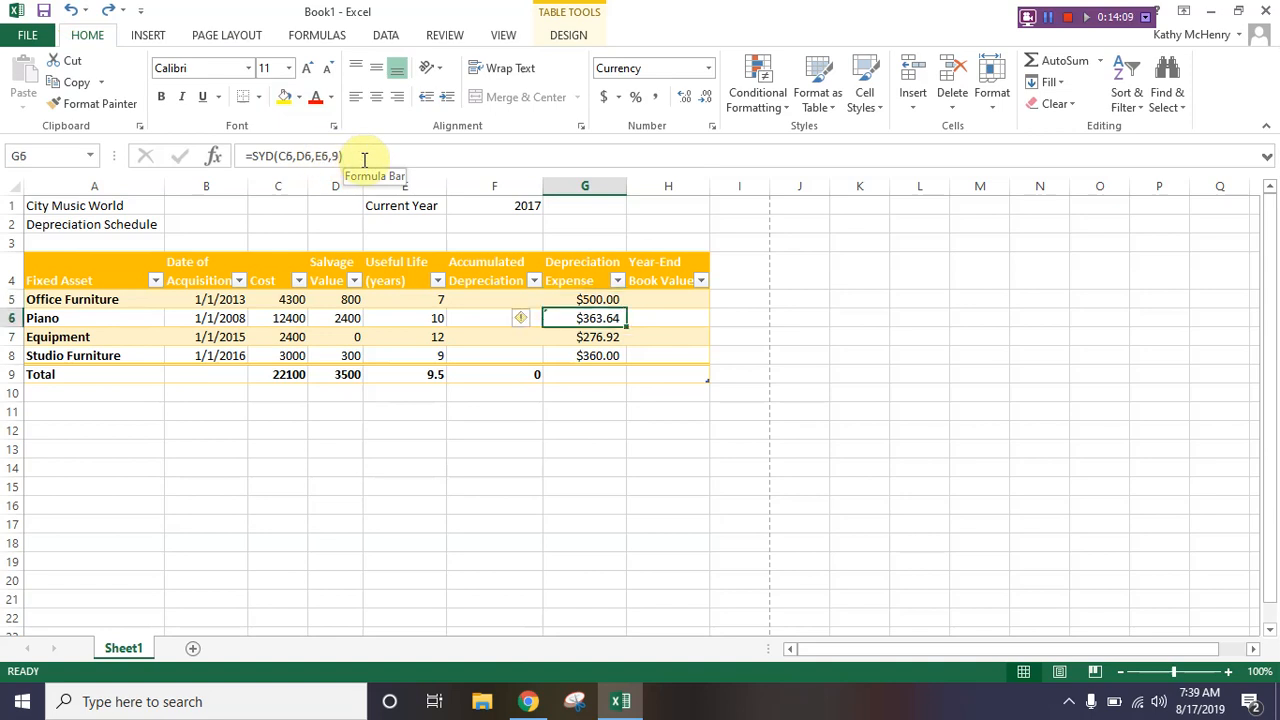
key("Down")
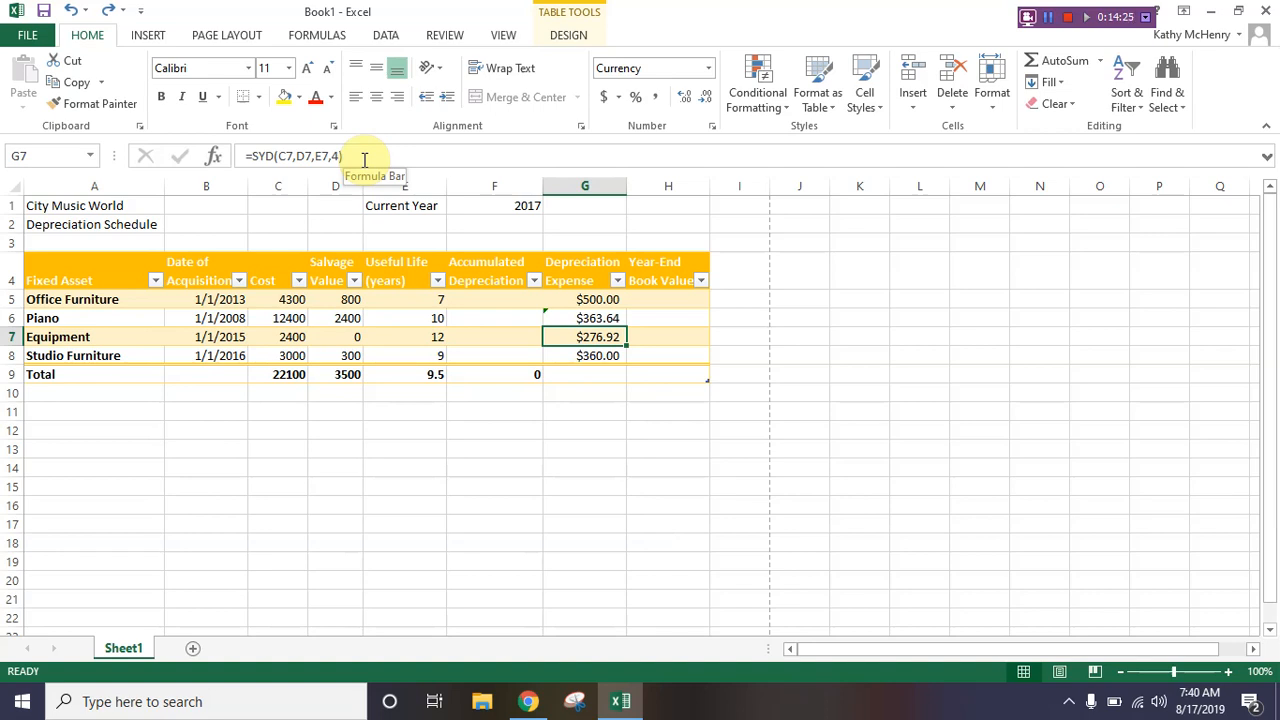
left_click(338, 156)
key("BackSpace")
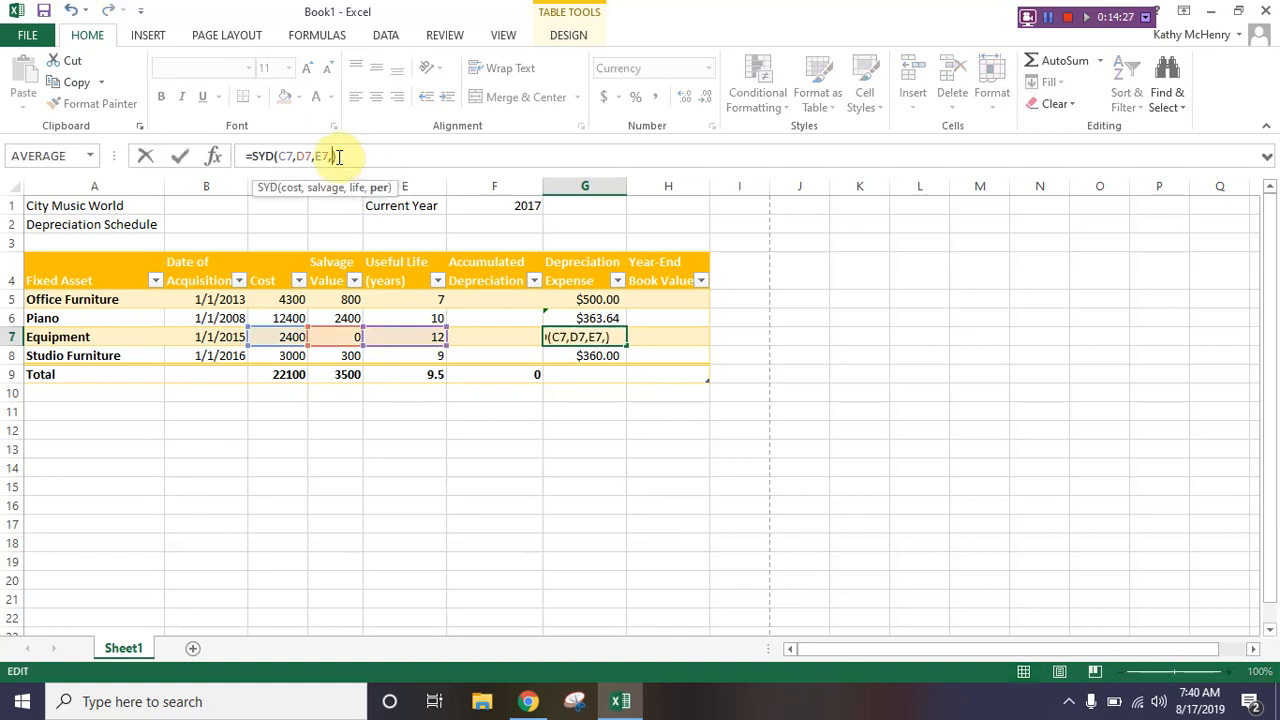
type("2")
key("Return")
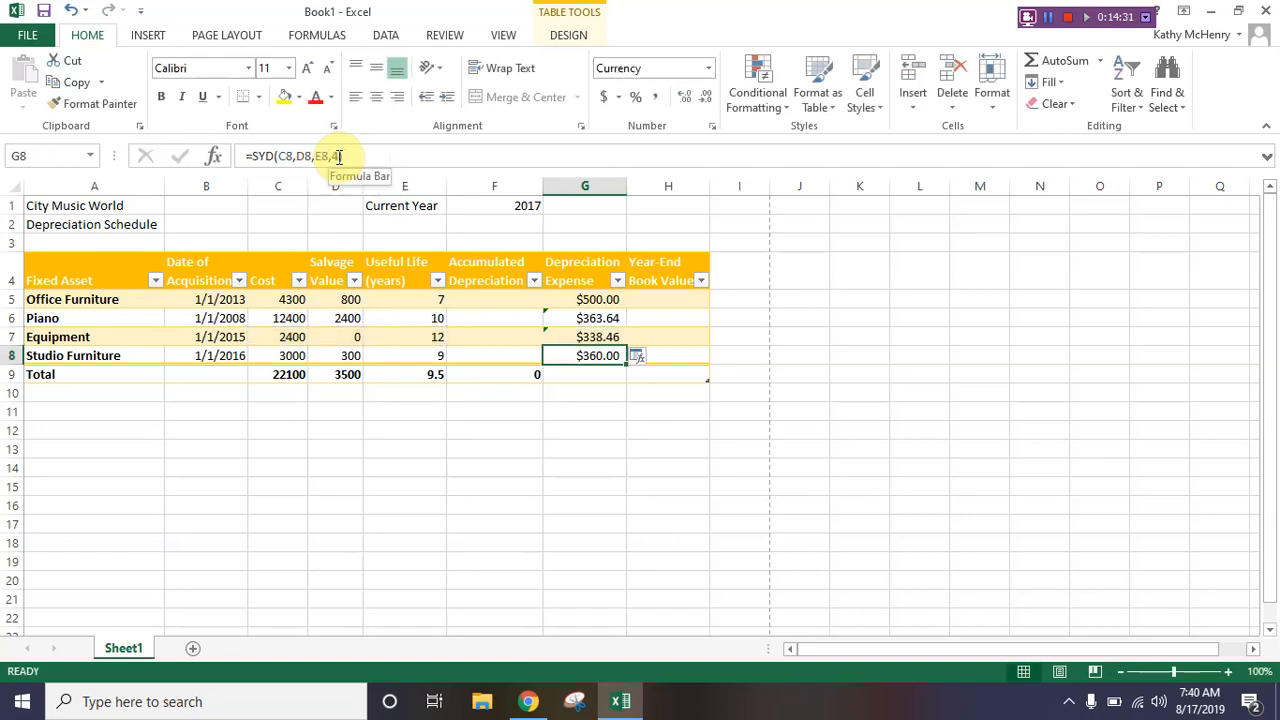
- Change the period in the Studio Furniture's SYD formula in G8 to 1
left_click(339, 156)
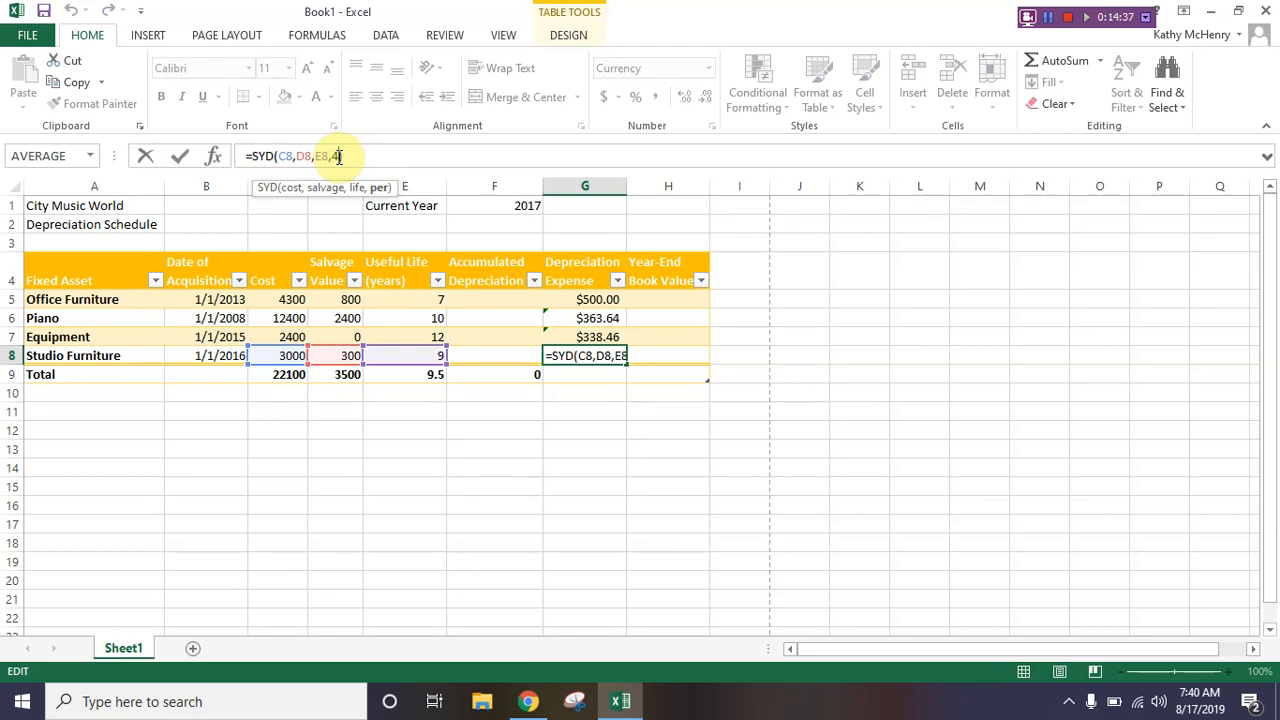
key("BackSpace")
type("1")
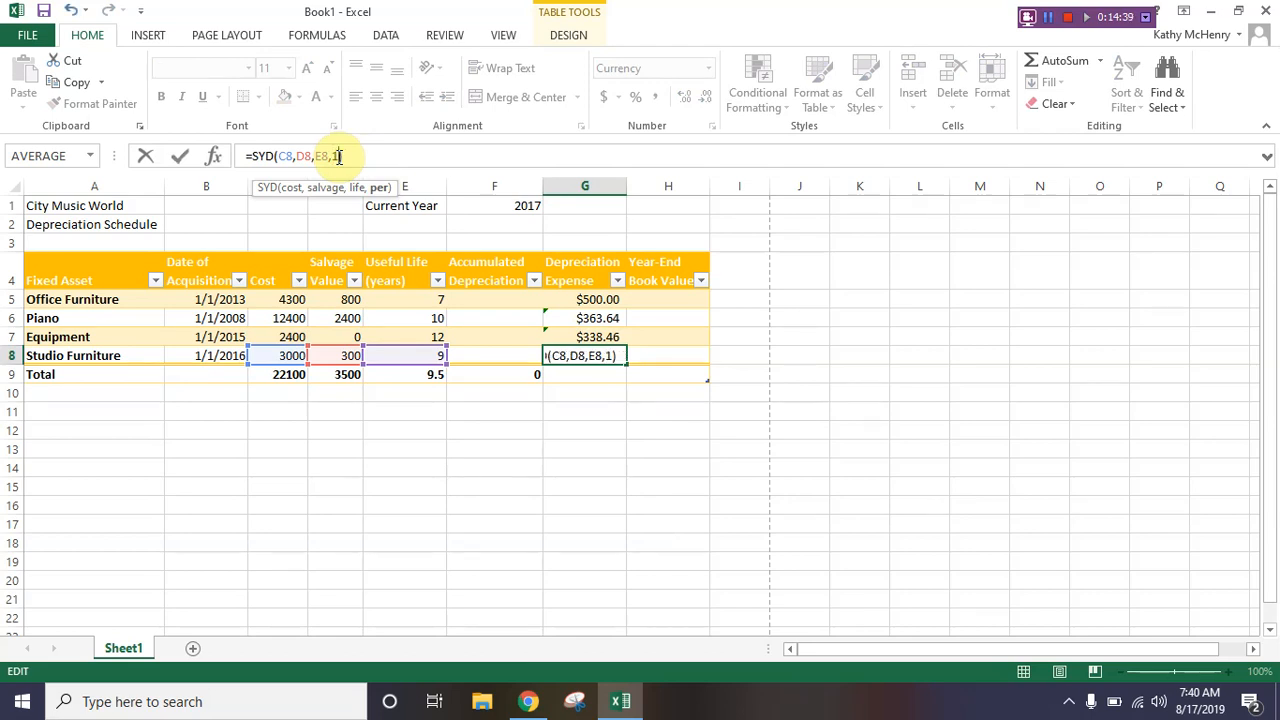
key("Return")
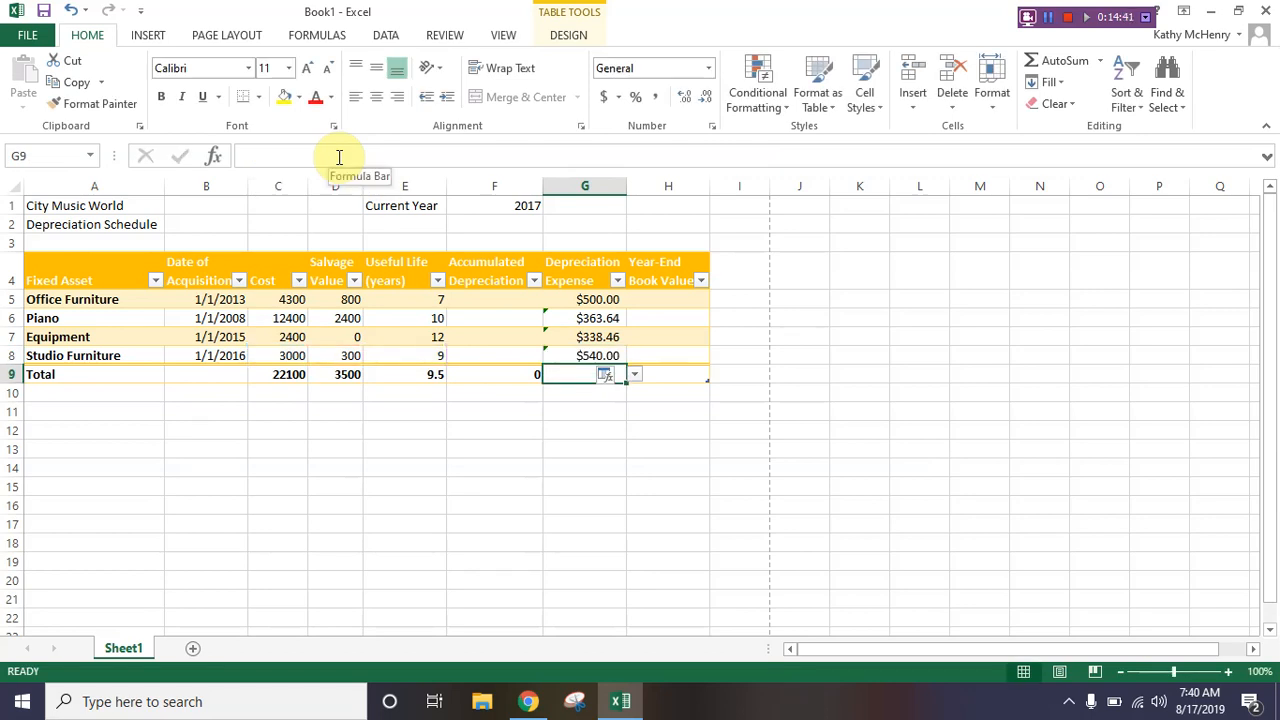
- Replace SYD with the double-declining balance function DDB in the Office Furniture's formula in G5, keeping its arguments
key("Up")
key("Up")
key("Up")
key("Up")
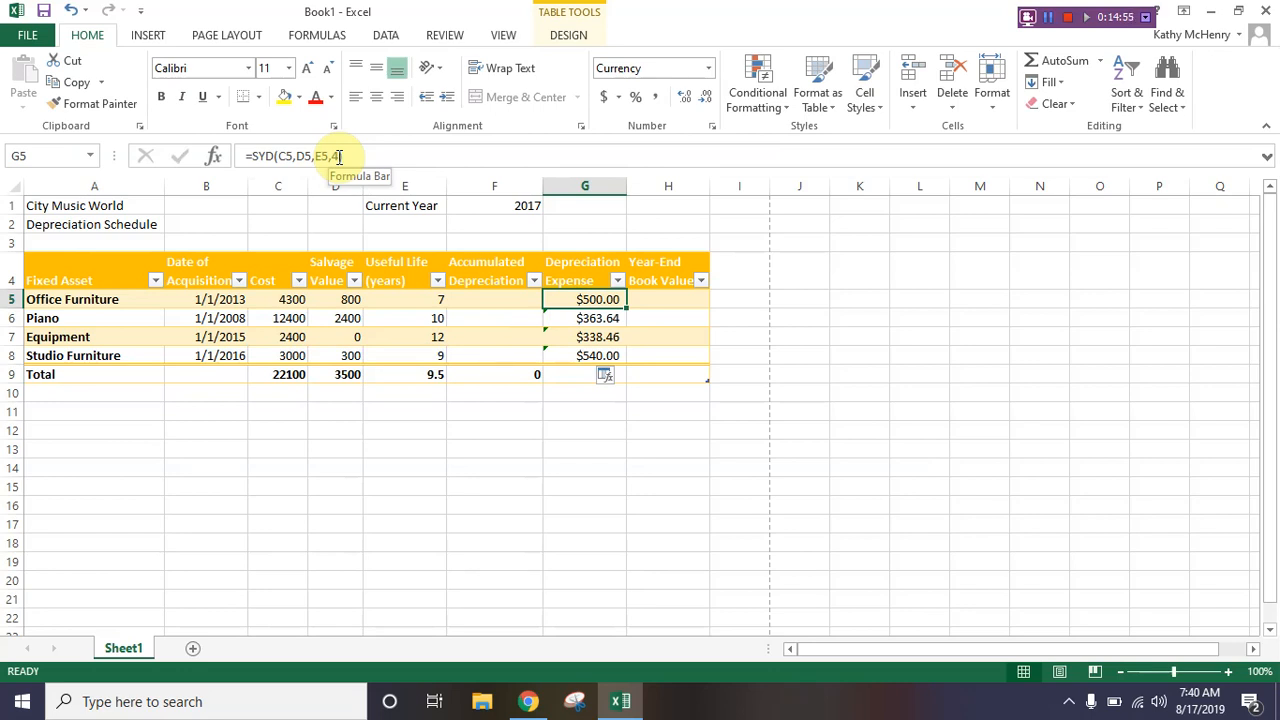
left_click(275, 157)
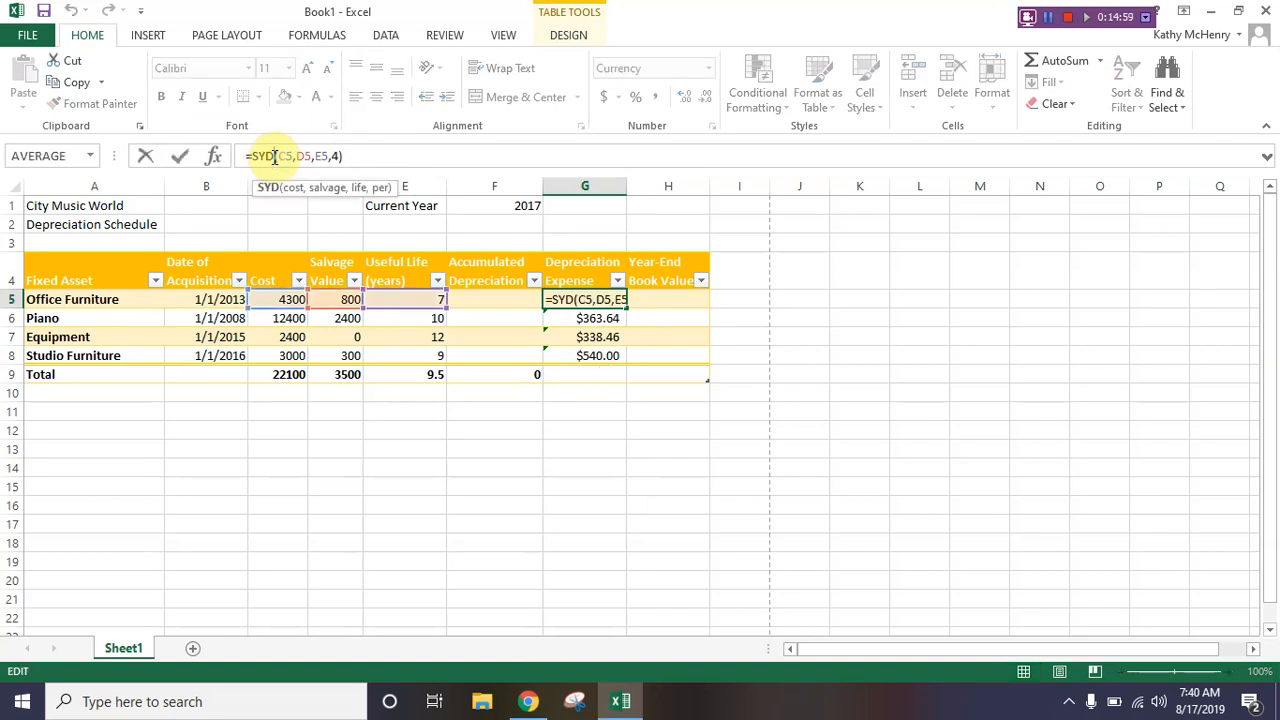
key("BackSpace")
key("BackSpace")
key("BackSpace")
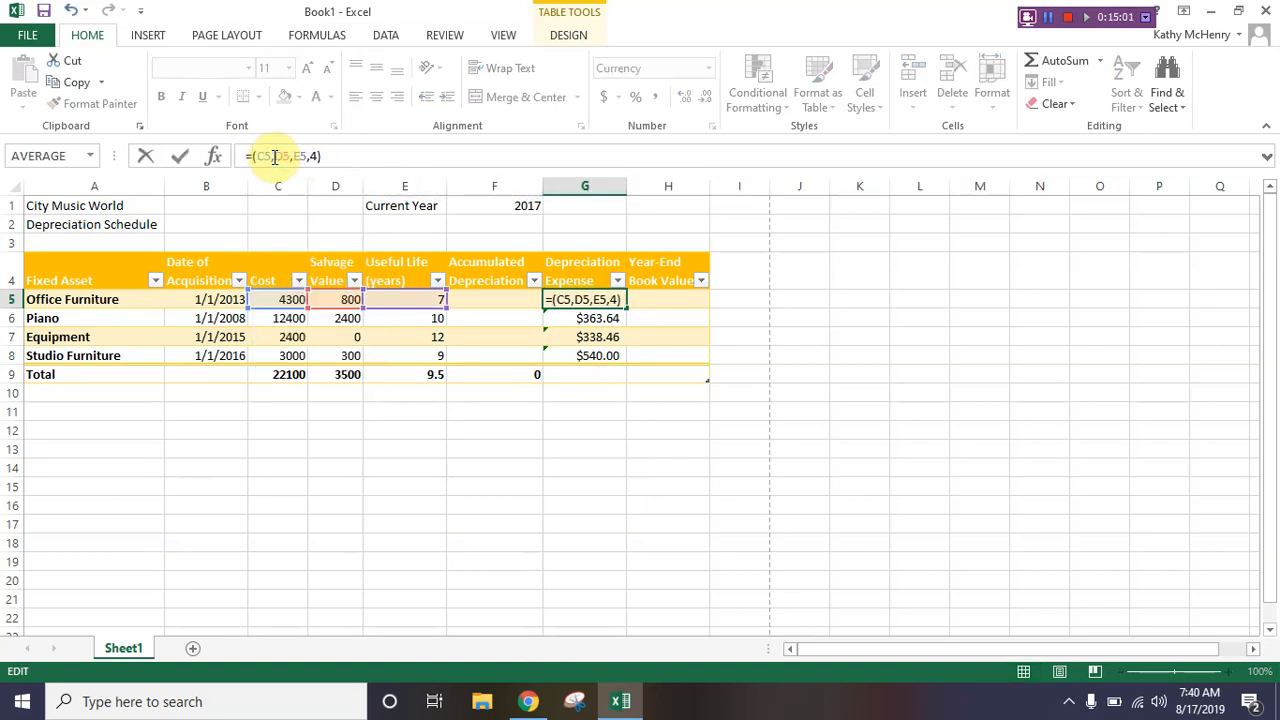
type("ddb")
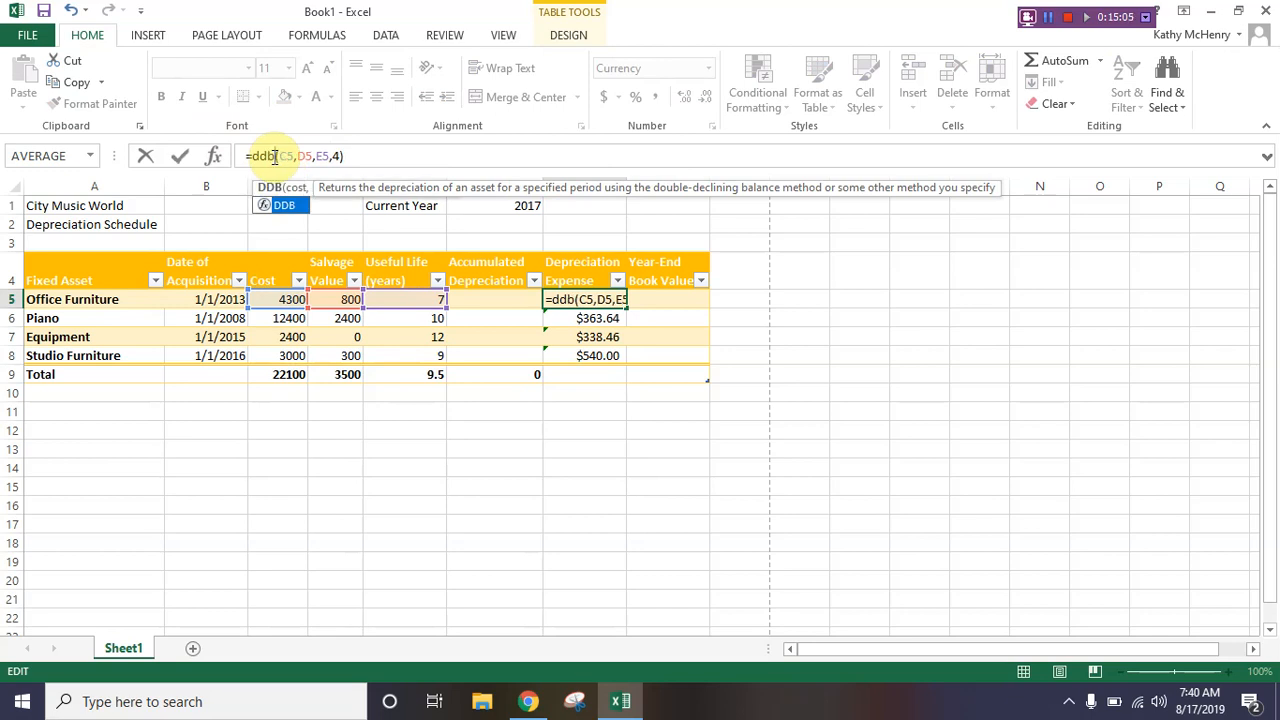
key("Return")
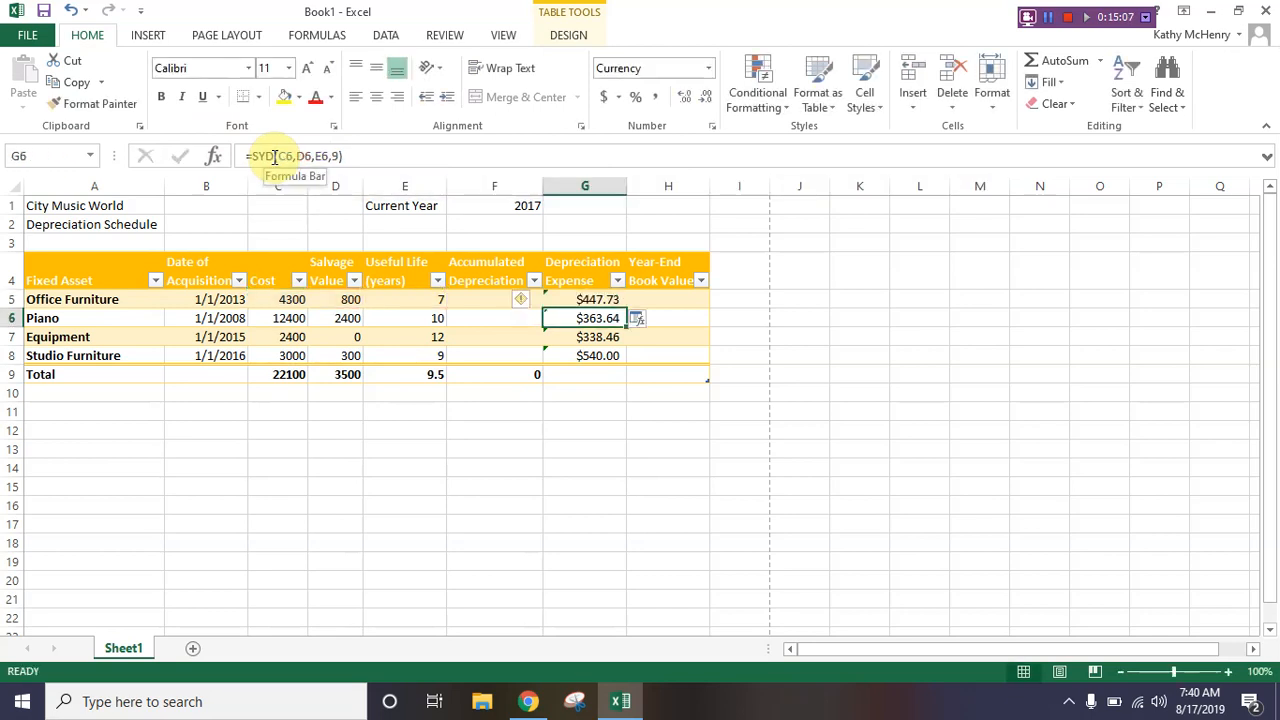
key("Up")
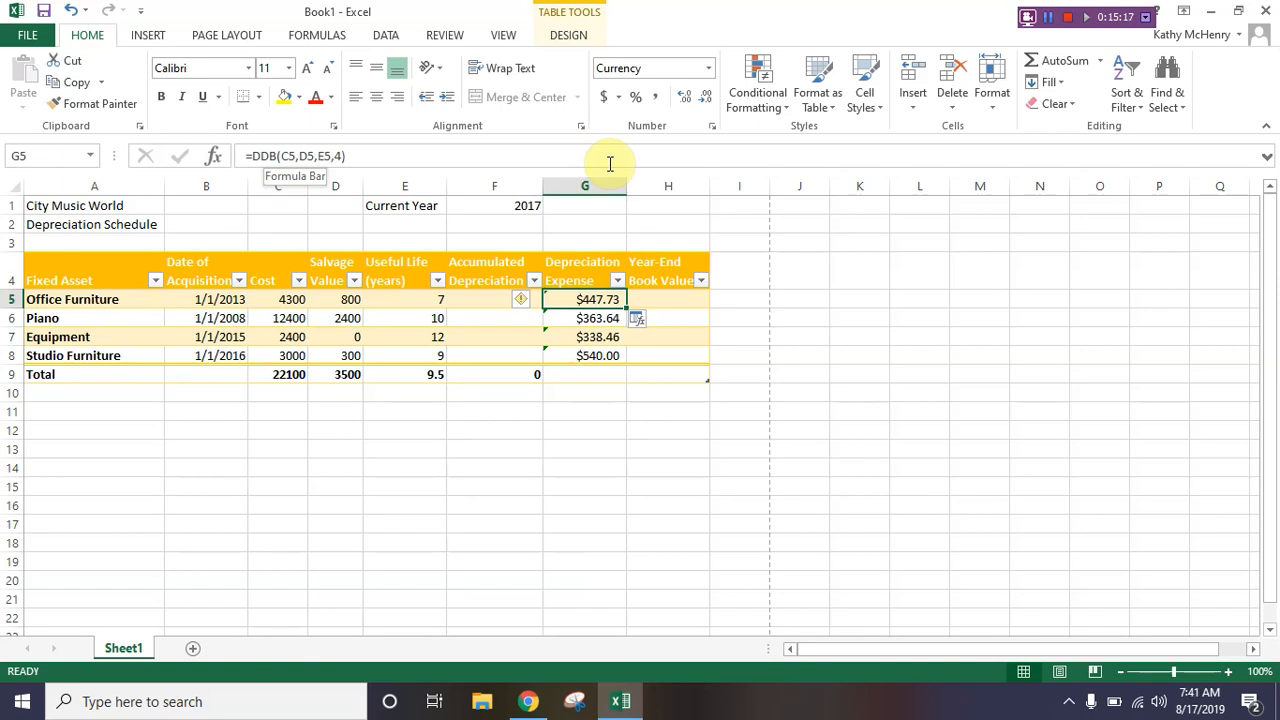
- Replace SYD with DDB in the Piano's depreciation expense formula in G6, keeping its arguments
key("Down")
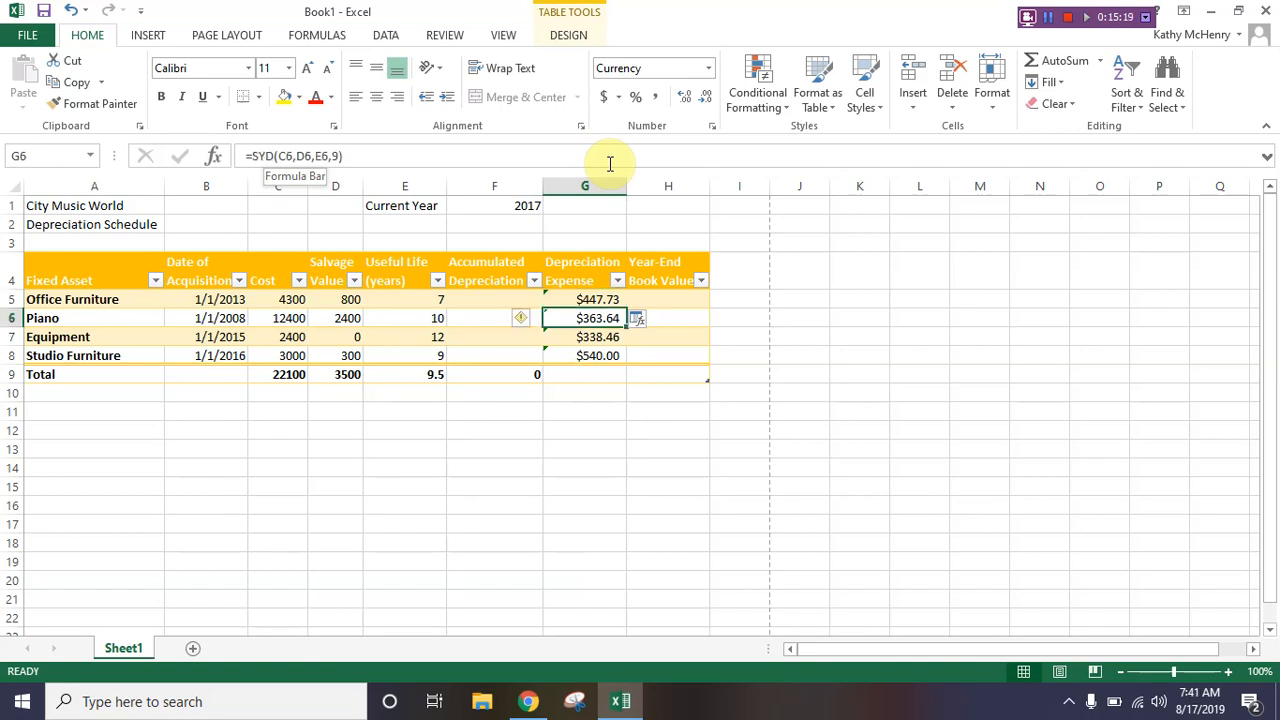
left_click(270, 157)
key("BackSpace")
key("BackSpace")
key("BackSpace")
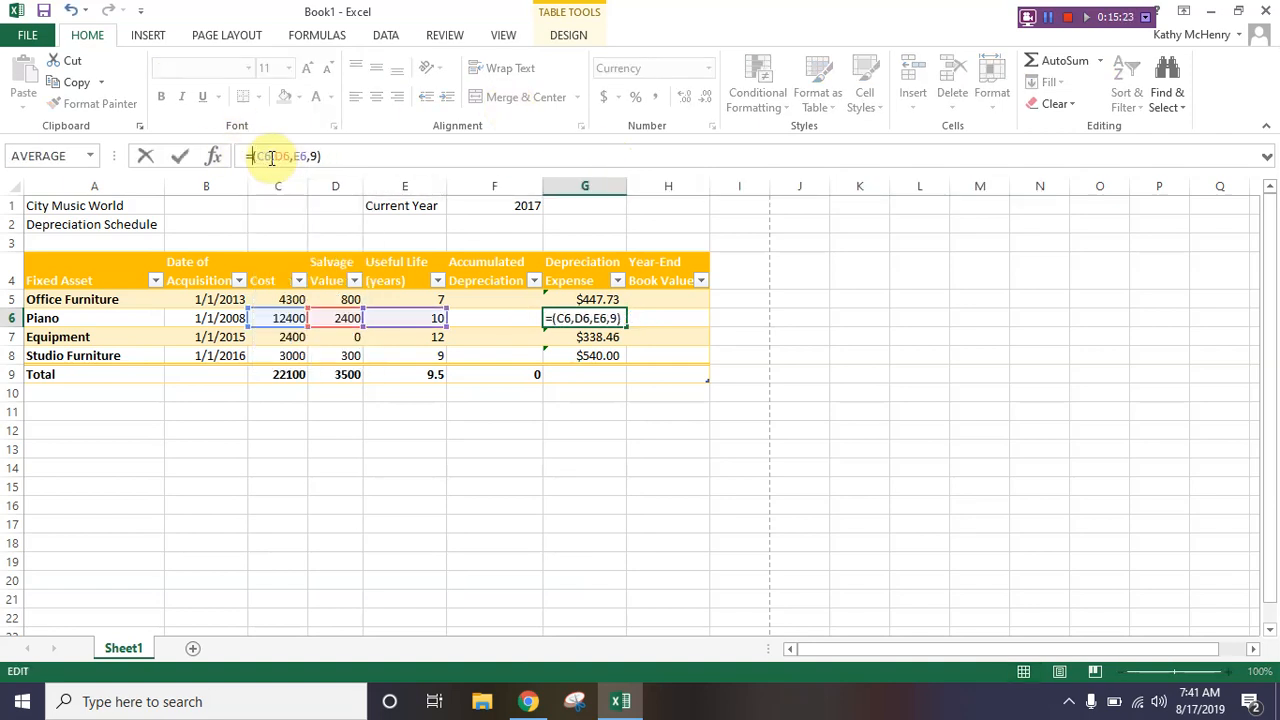
type("DDB")
key("Return")
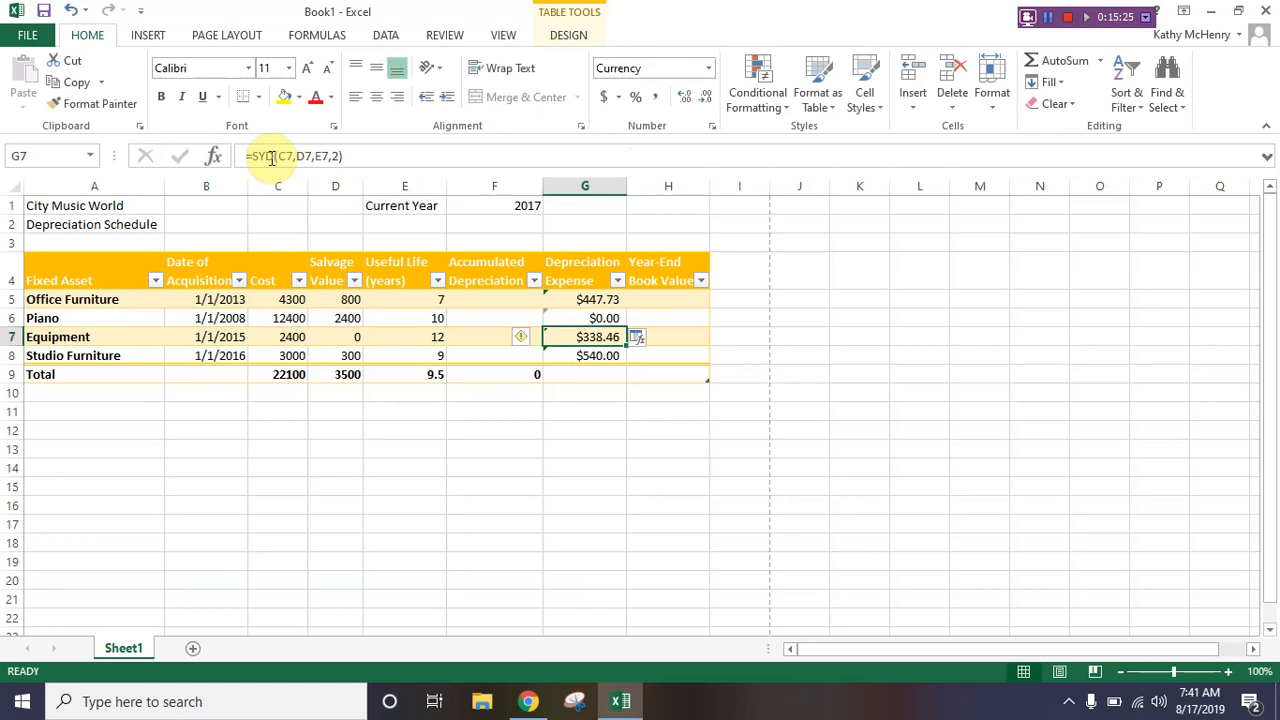
- Replace SYD with DDB in the Equipment's depreciation expense formula in G7, keeping its arguments
left_click(270, 157)
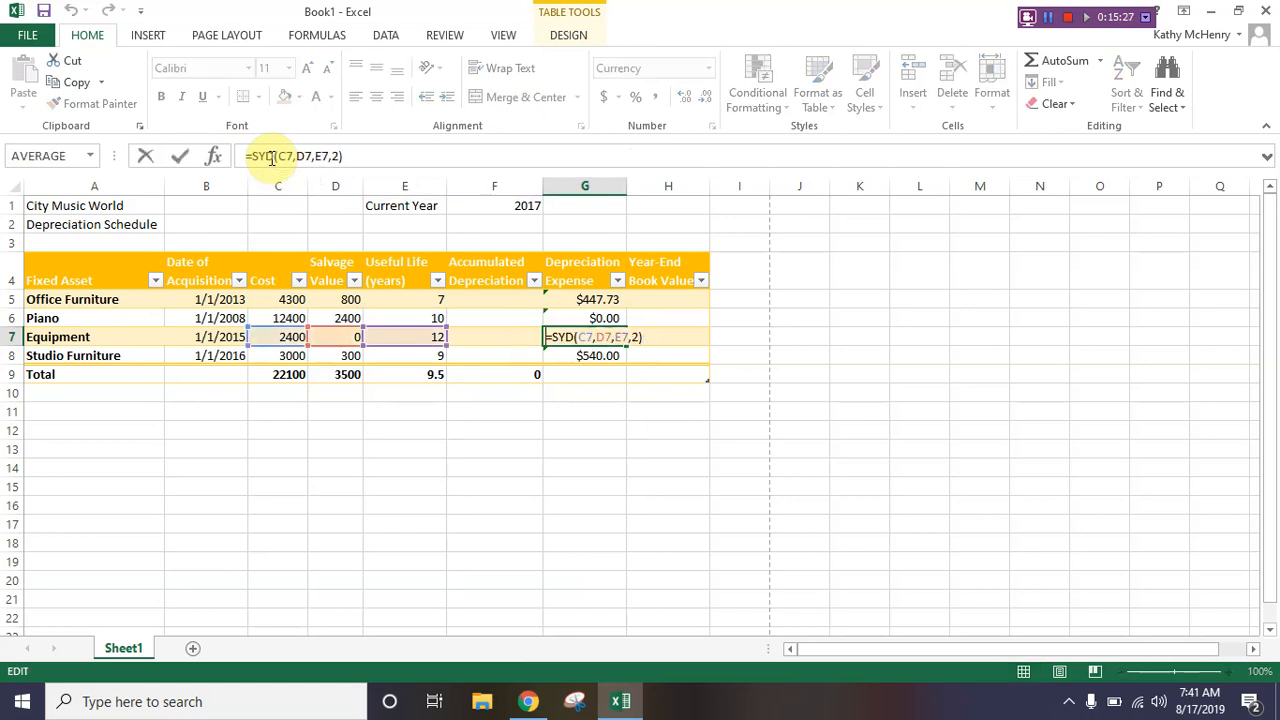
key("BackSpace")
key("BackSpace")
key("BackSpace")
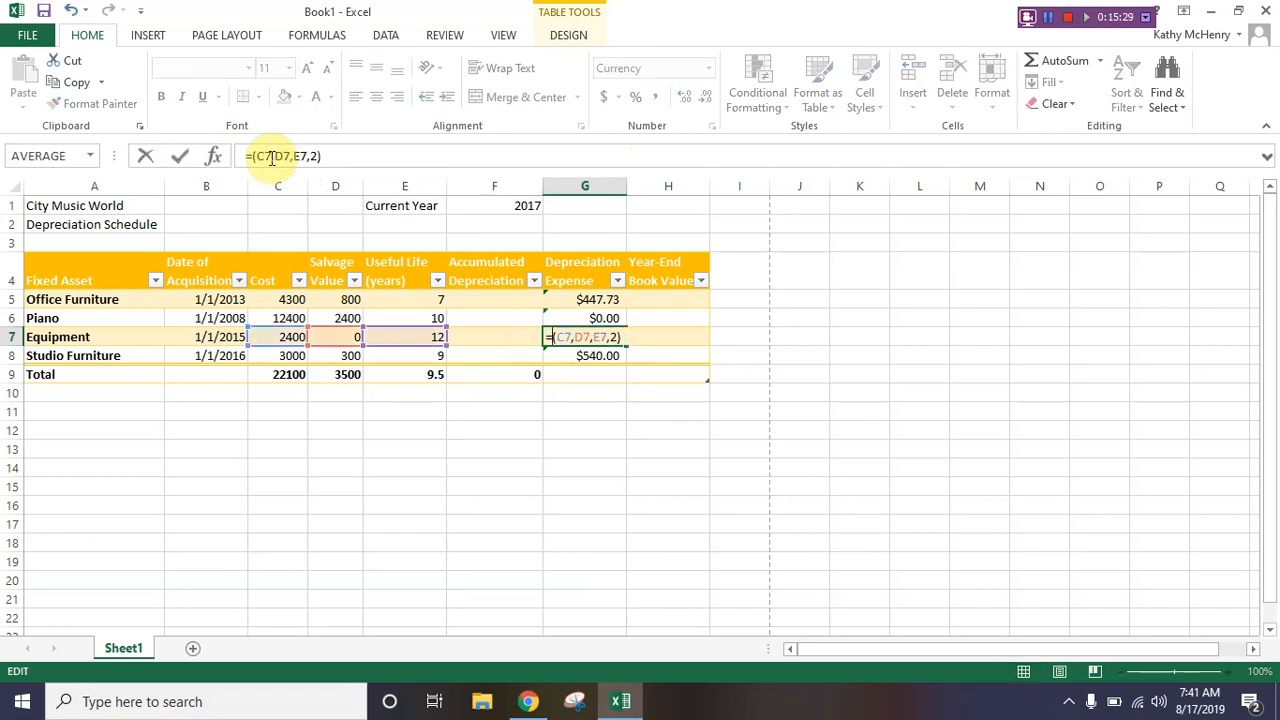
type("ddb")
key("Return")
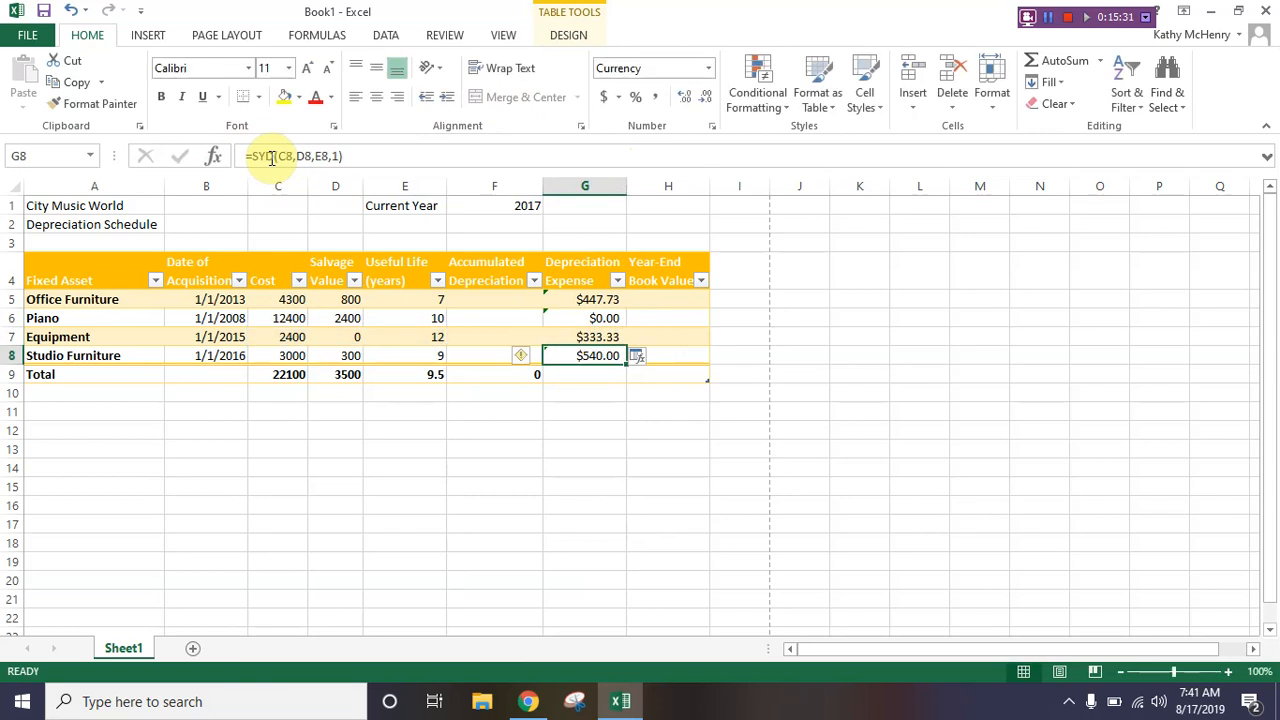
- Replace SYD with DDB in the Studio Furniture's depreciation expense formula in G8, keeping its arguments
left_click(271, 158)
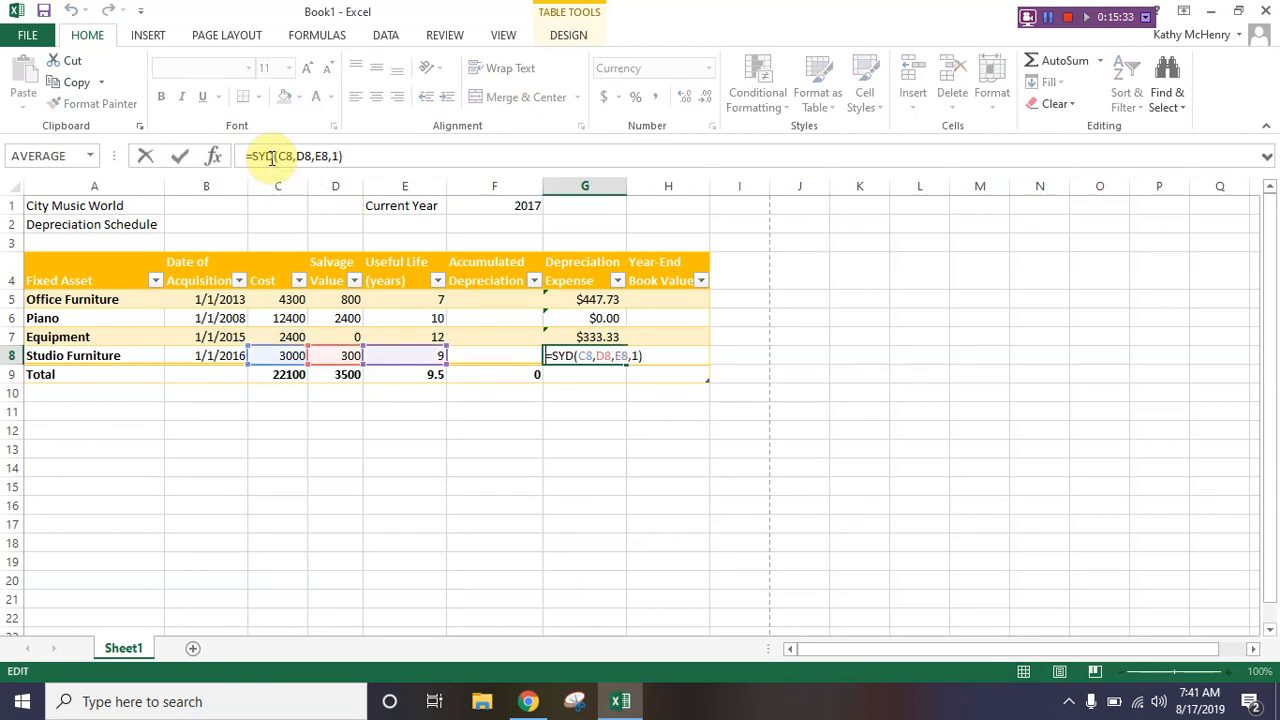
key("BackSpace")
key("BackSpace")
key("BackSpace")
type("ddb")
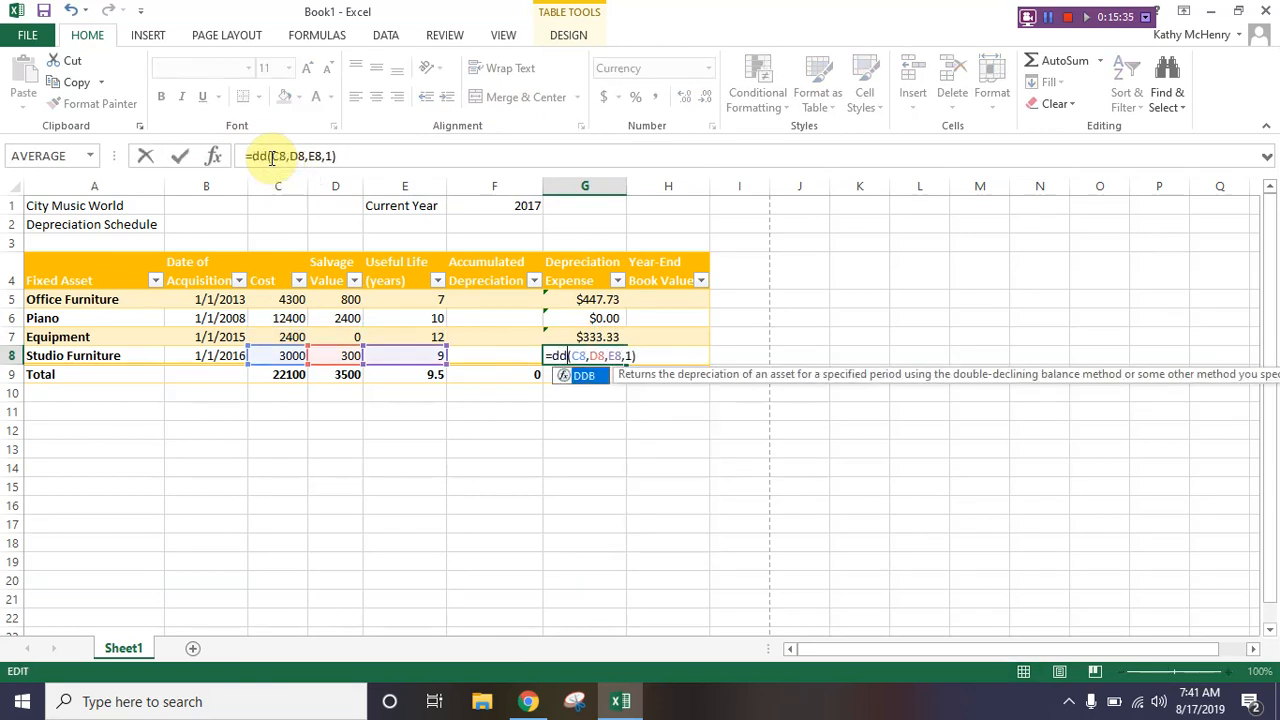
key("Return")
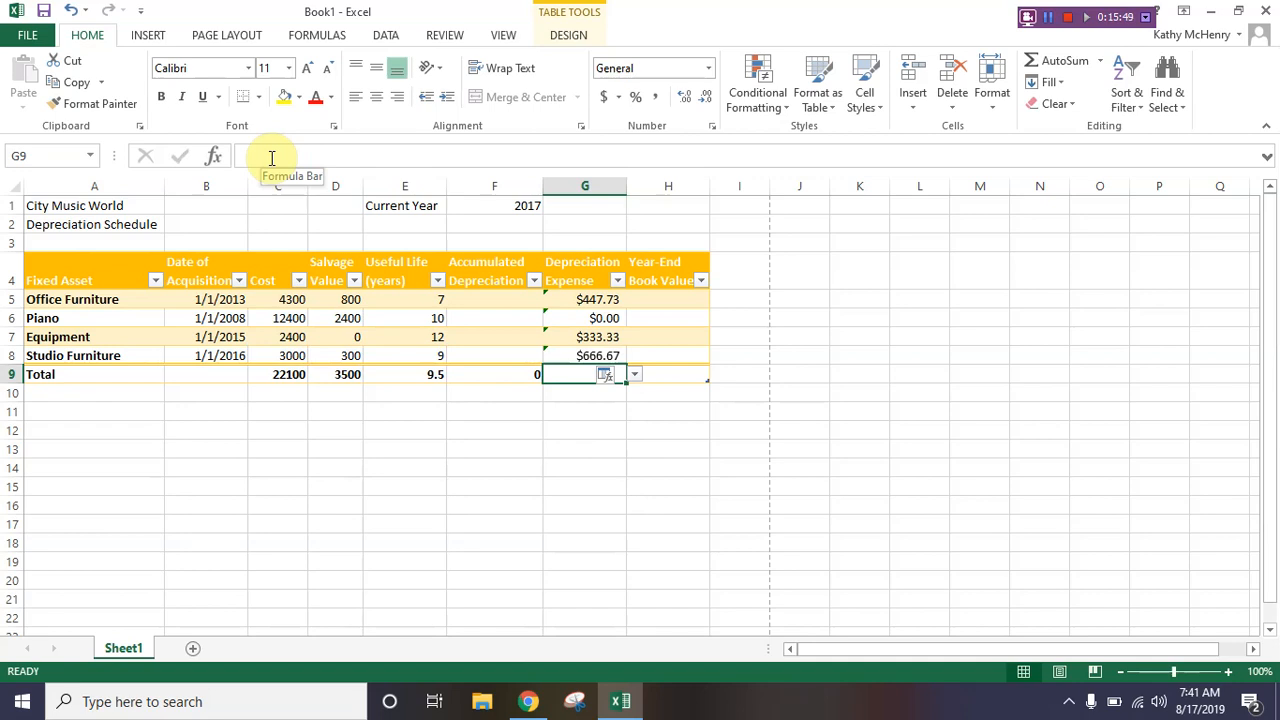
- Clear the depreciation expense formulas of all four assets in G5:G8
left_click(594, 300)
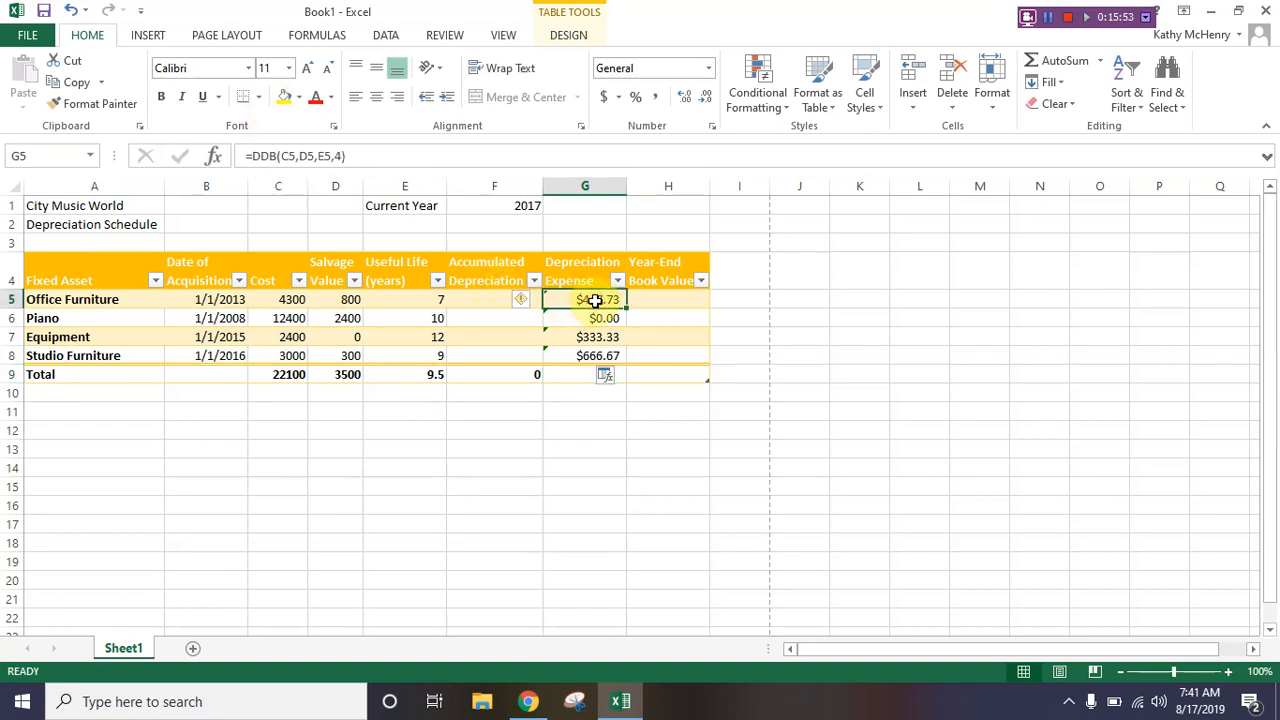
left_click_drag(594, 300, 597, 355)
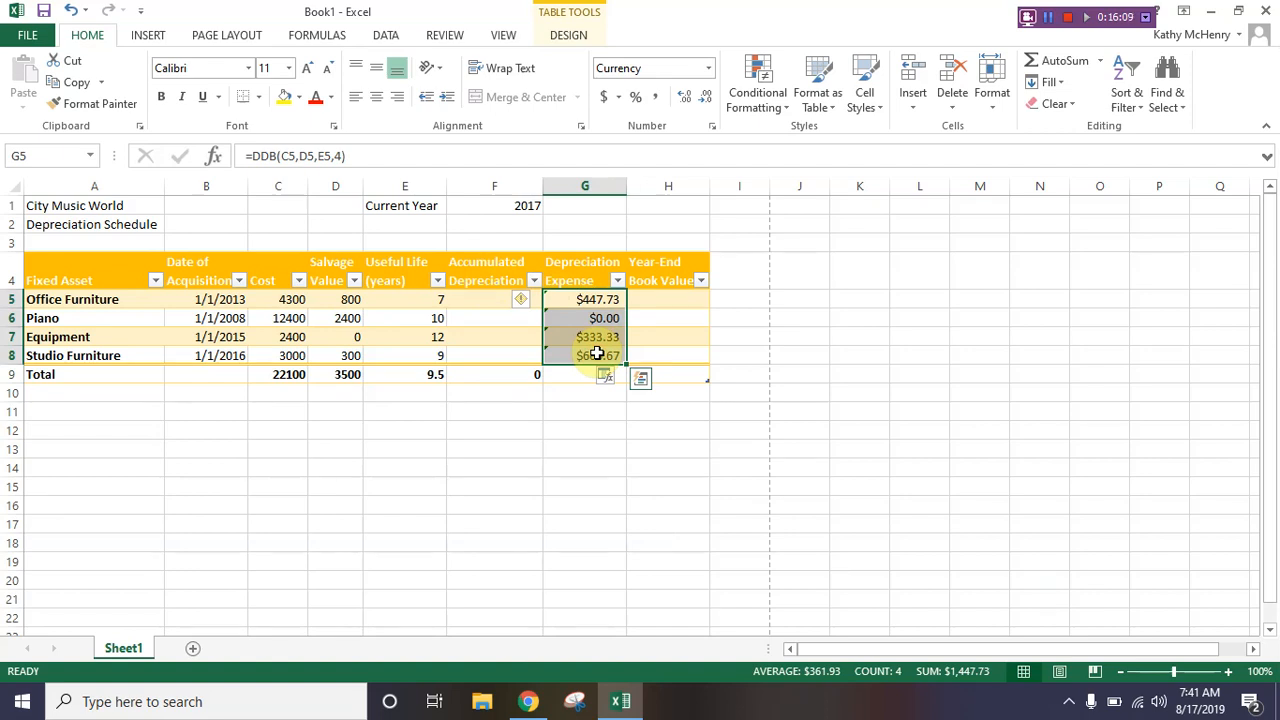
key("Delete")
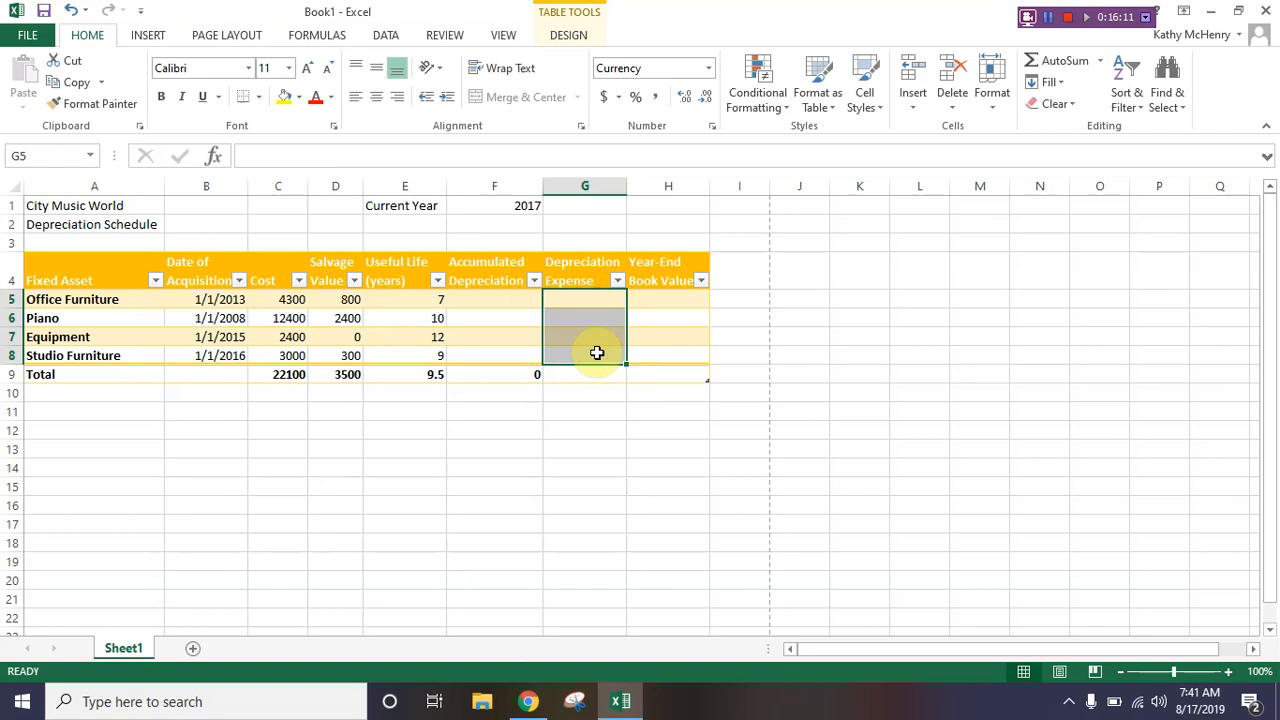
key("Up")
key("Down")
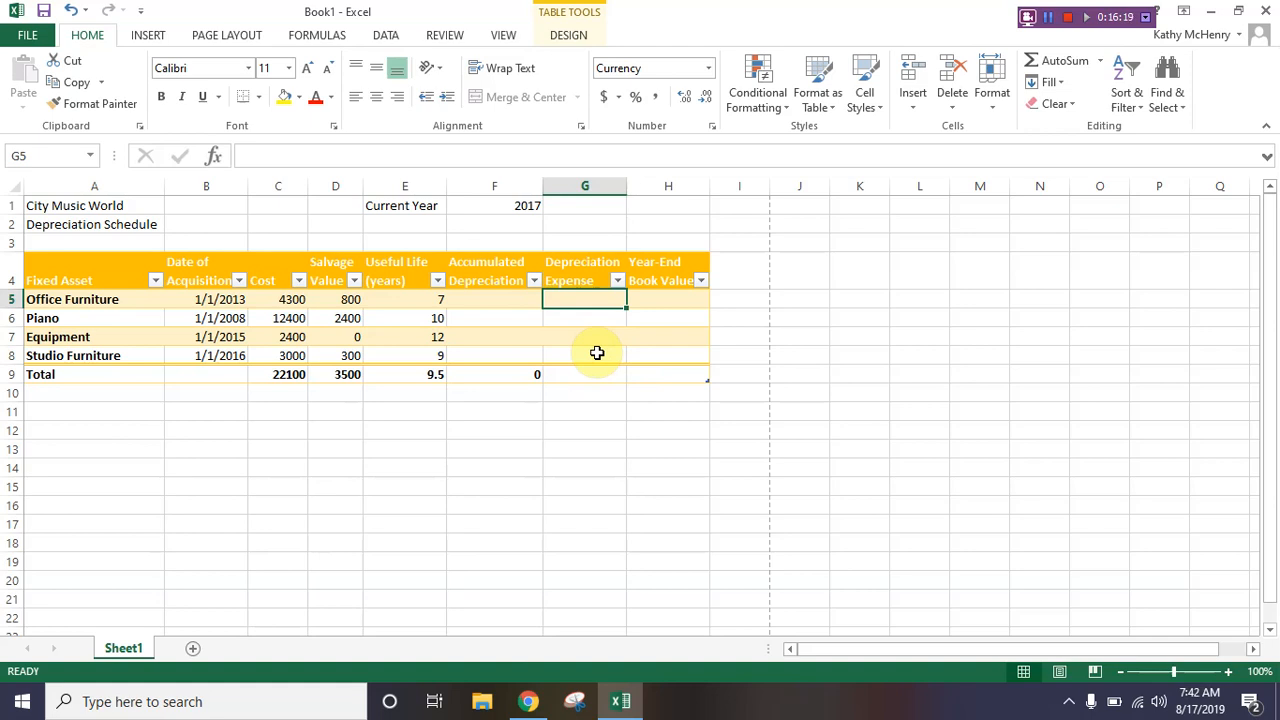
- Enter the straight-line formula =SLN(C5,D5,E5) in G5, letting it fill the Depreciation Expense column for all assets
type("=s")
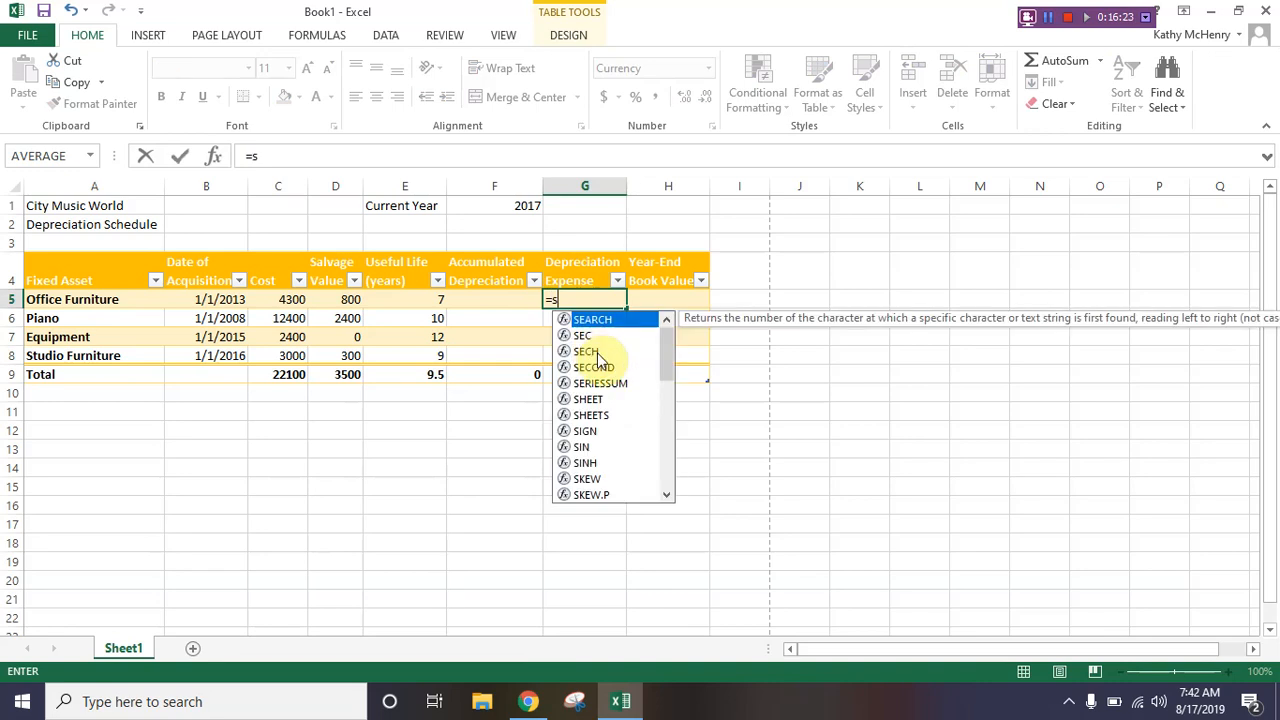
type("l n")
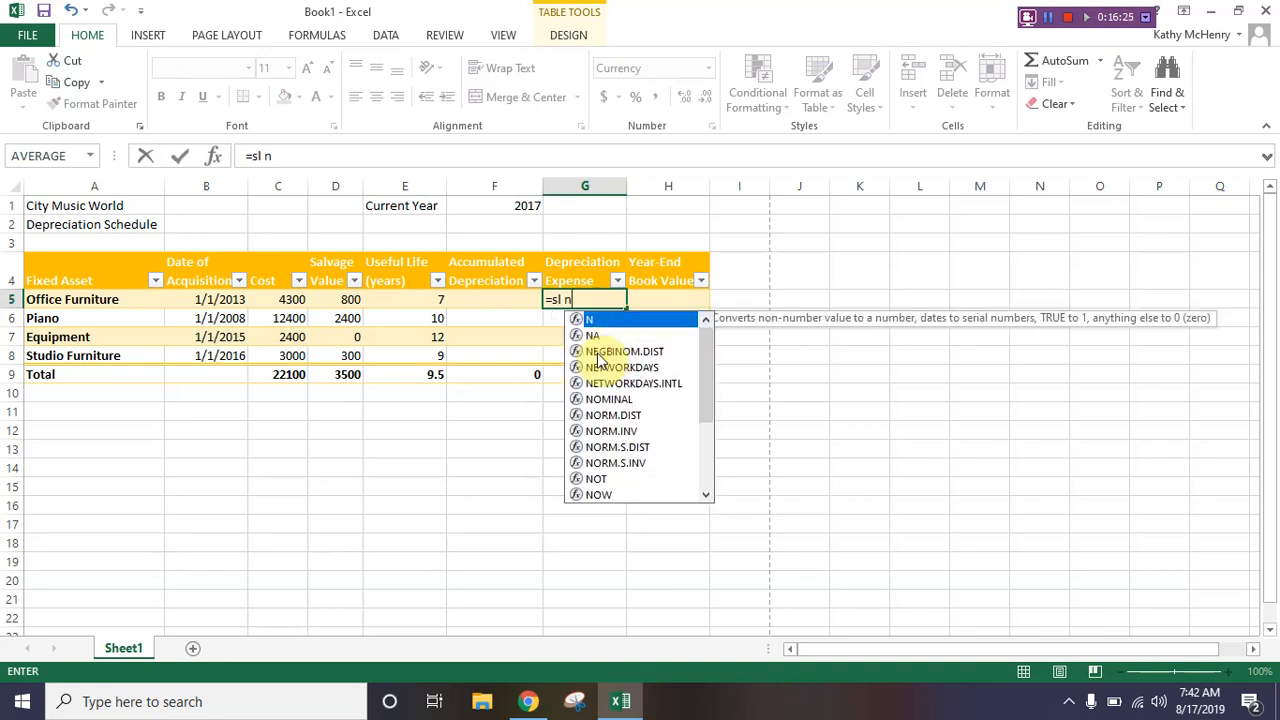
key("BackSpace")
key("BackSpace")
type("n")
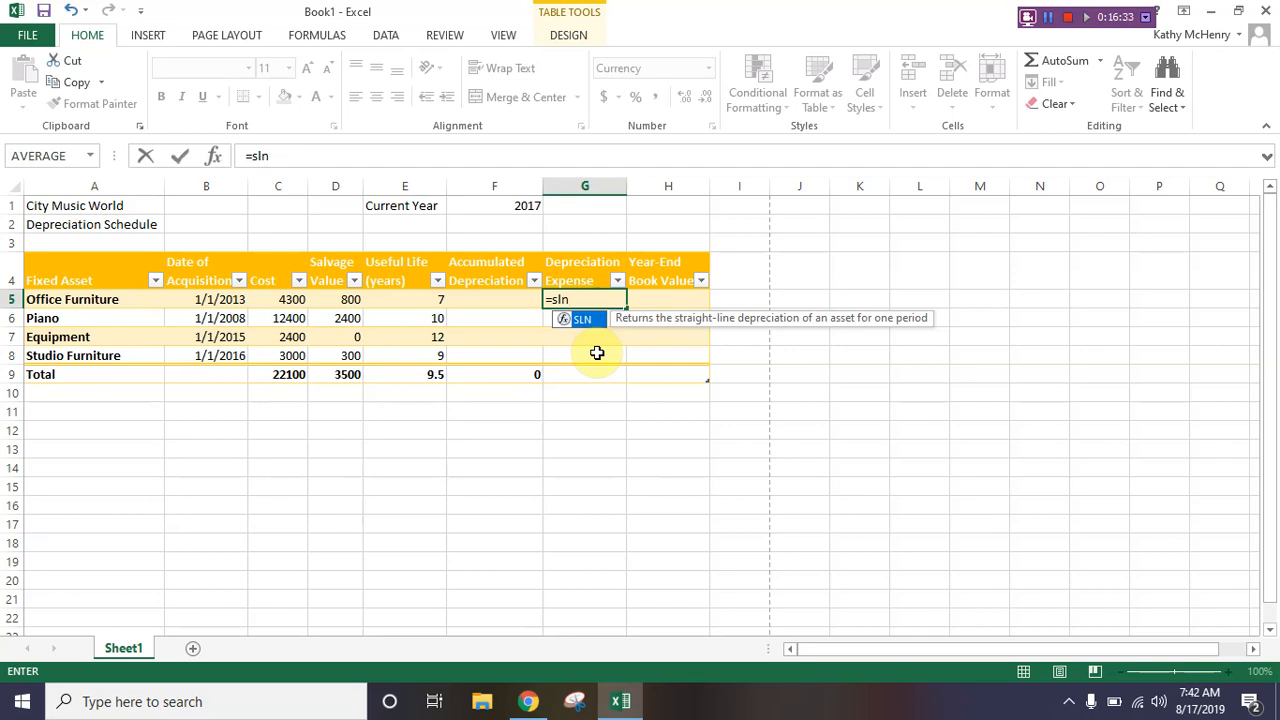
type("(")
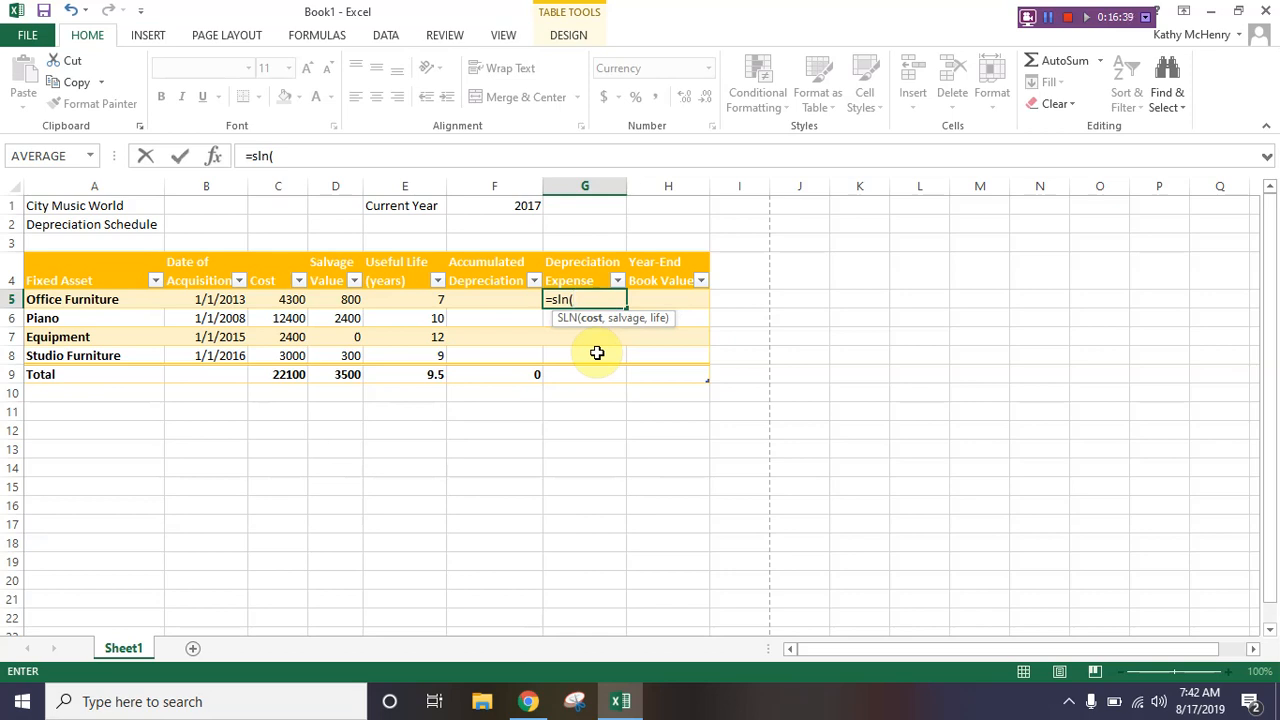
type("c5")
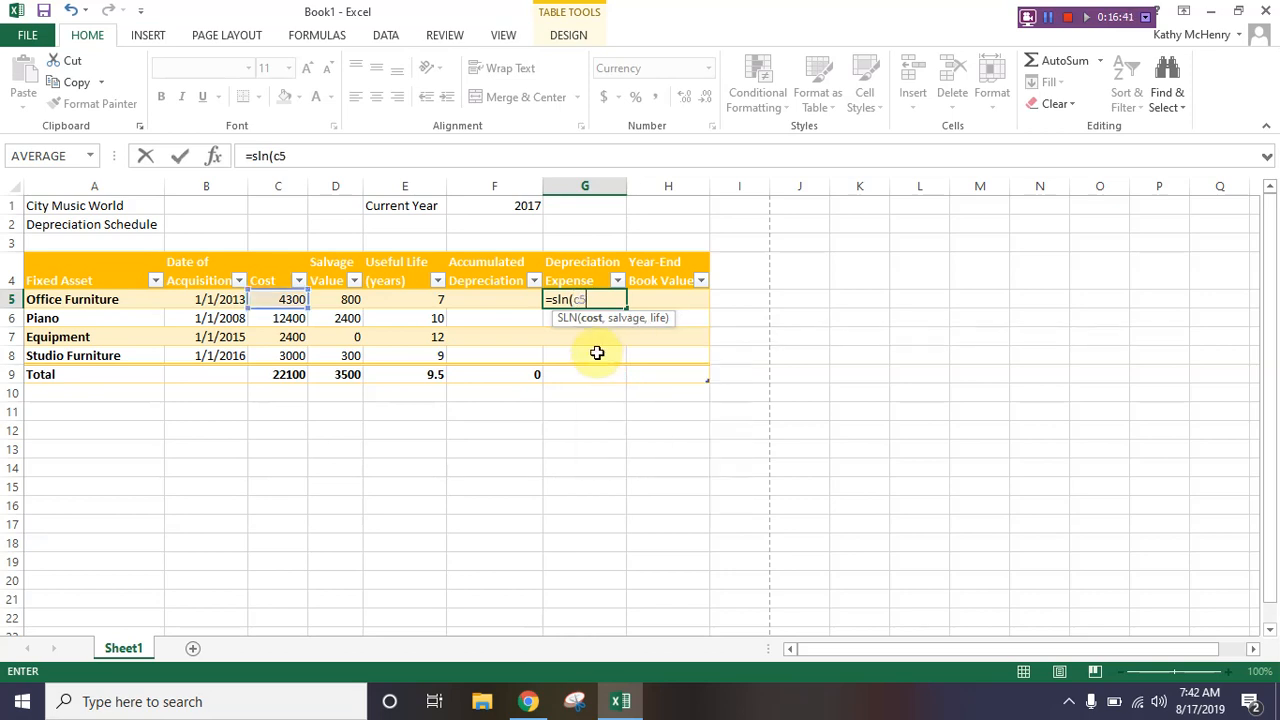
type(",d5")
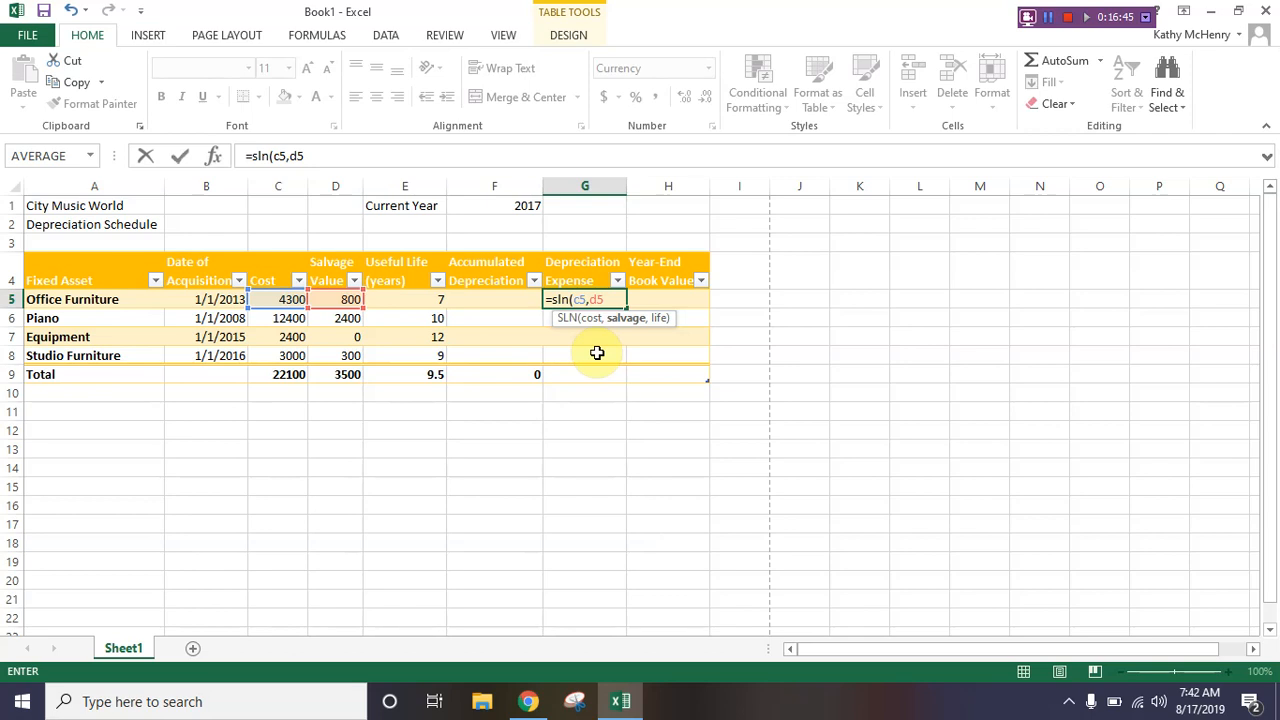
type(",e5")
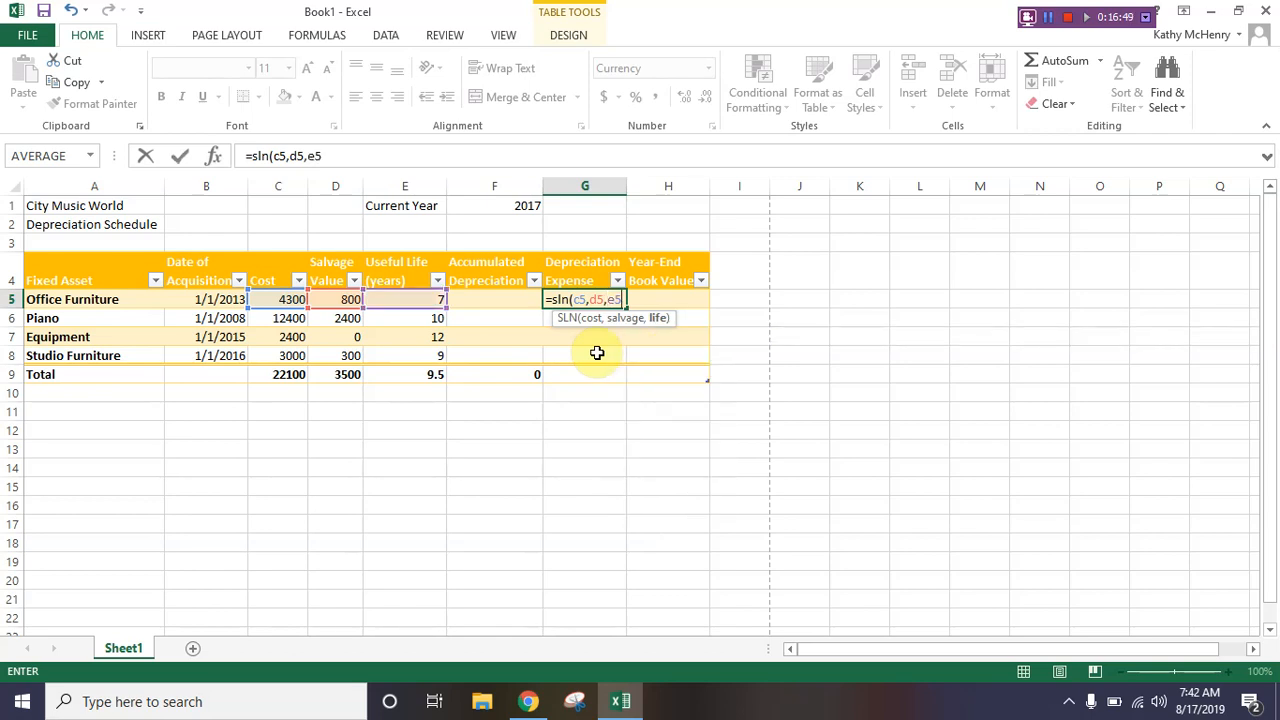
key("Return")
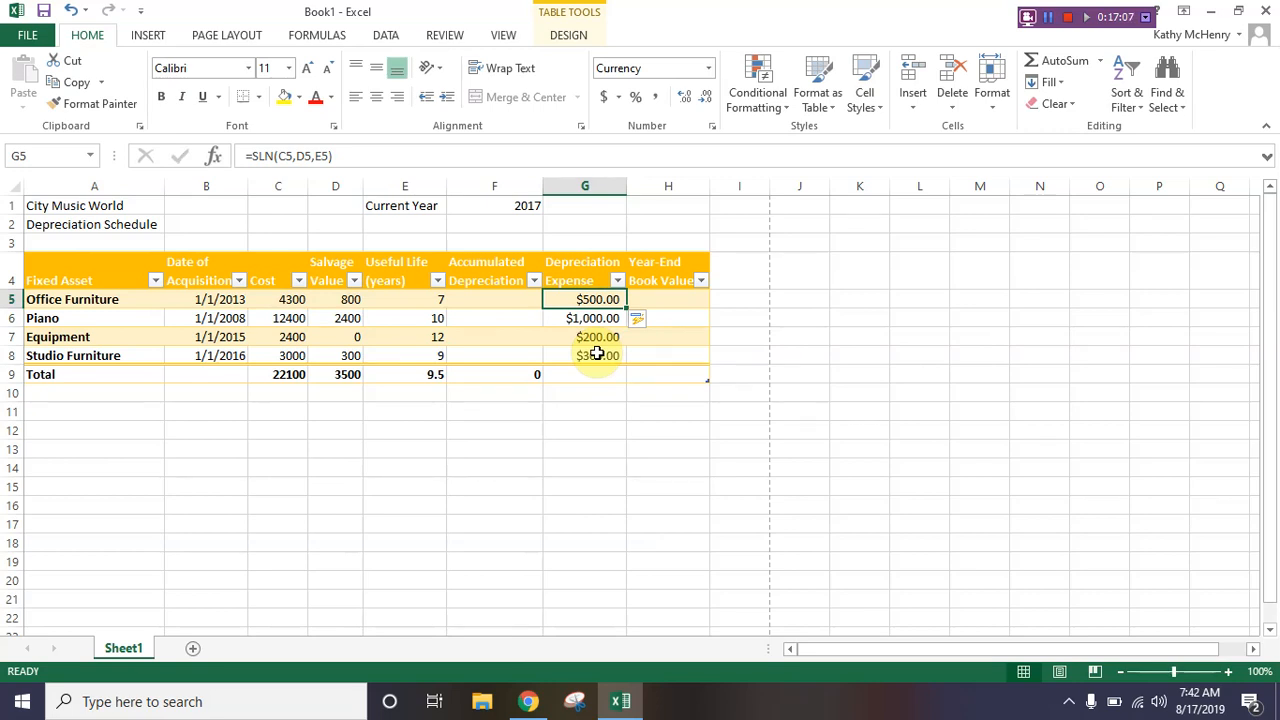
key("Left")
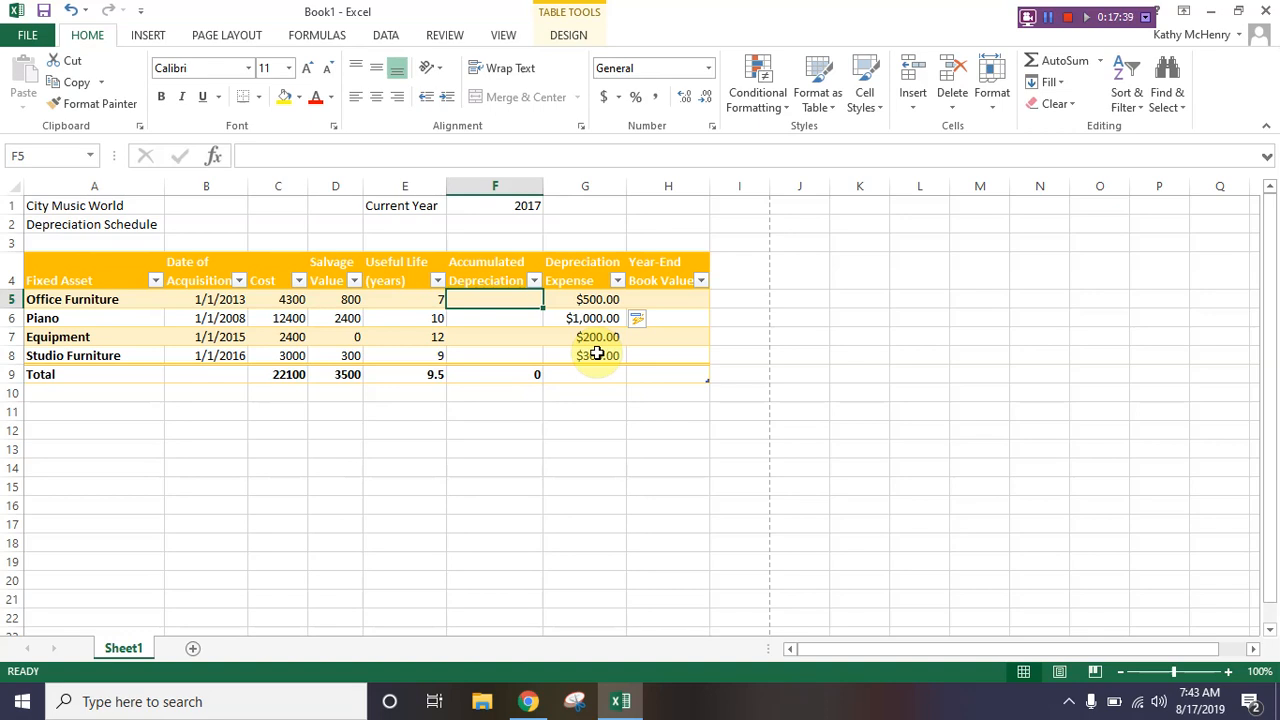
- Enter =1500+G5 as the Office Furniture's accumulated depreciation in F5, letting it fill the column for all assets
type("=")
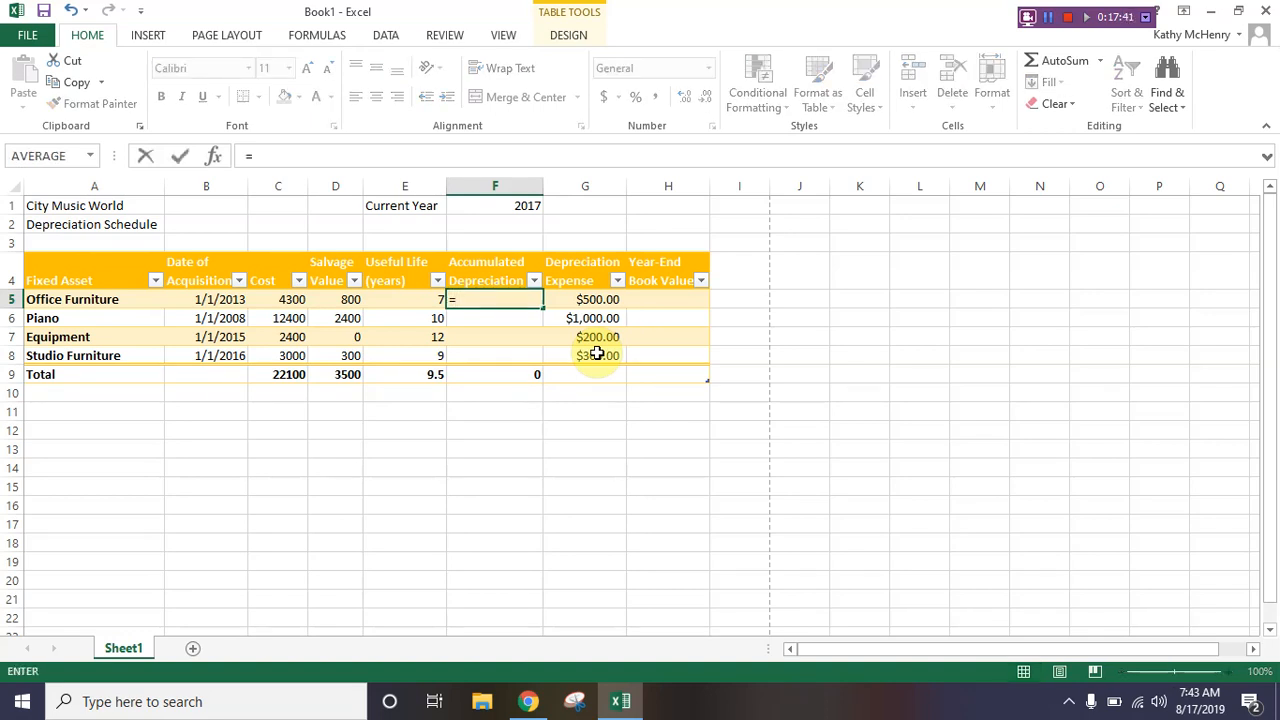
type("1500+g5")
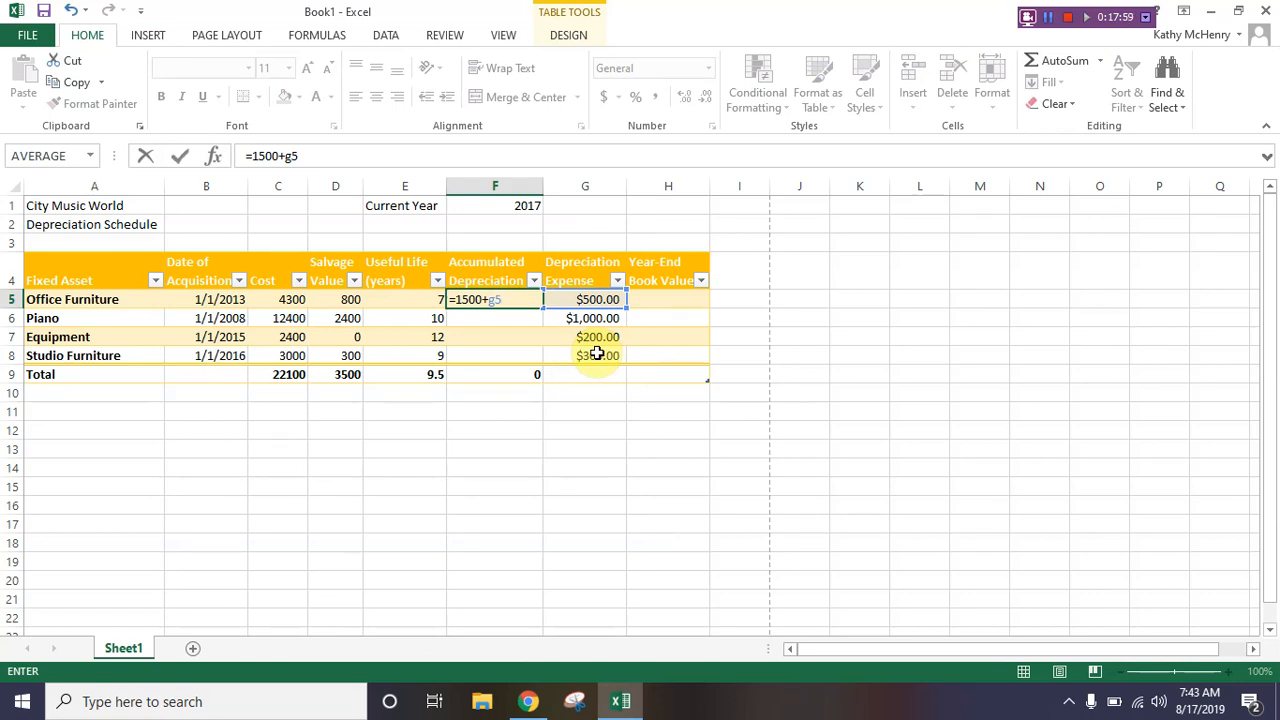
key("Return")
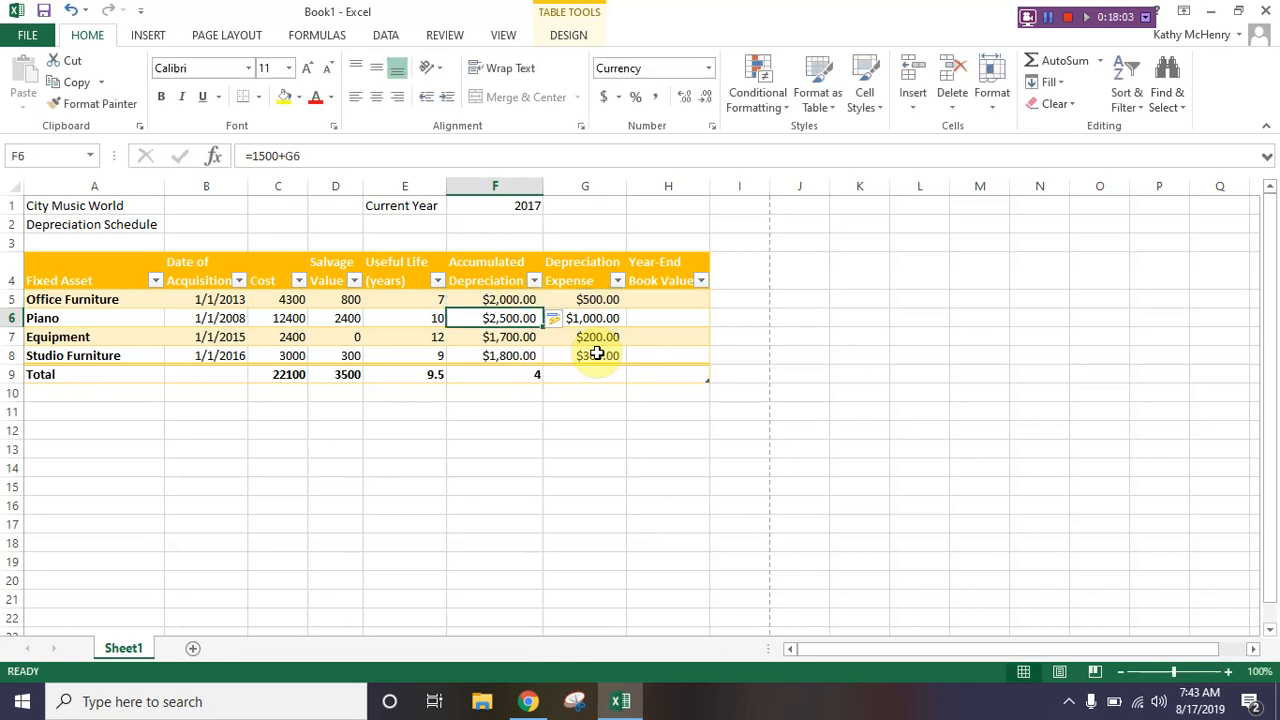
- Undo and restore the automatic fill of the Accumulated Depreciation formula in the rows below Office Furniture
key("Down")
key("Down")
key("Up")
key("Up")
key("Up")
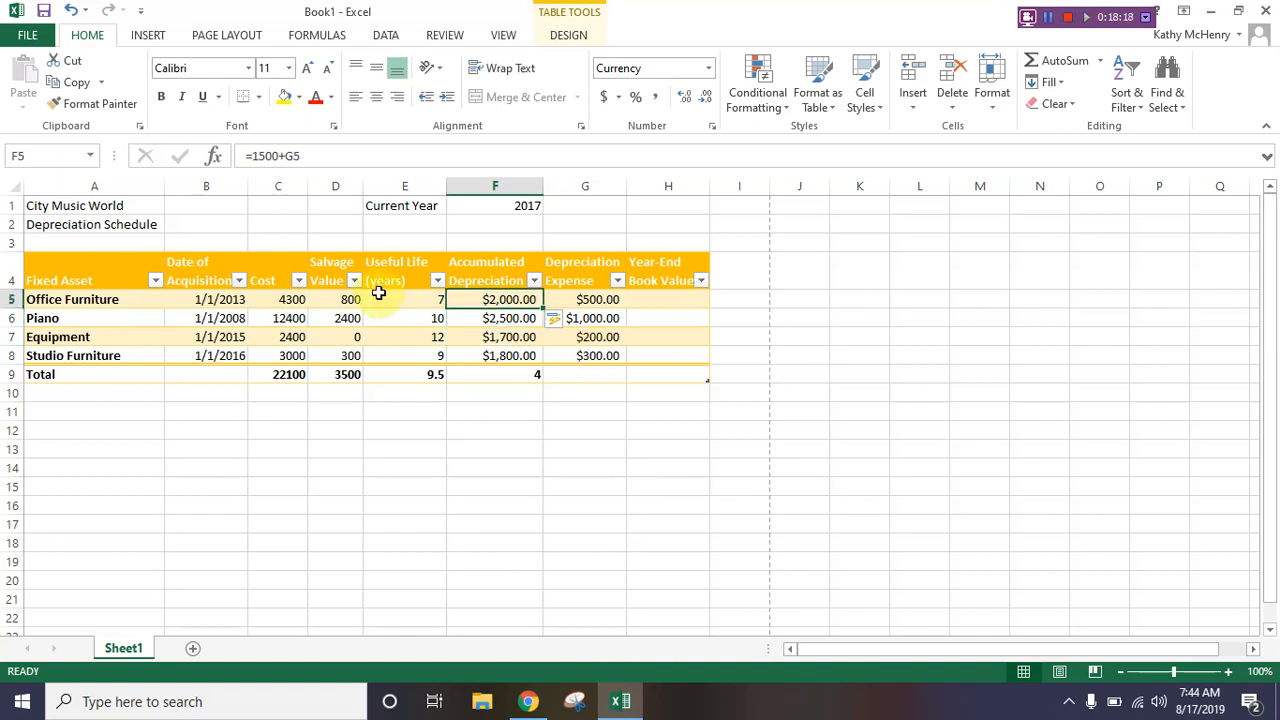
left_click(70, 13)
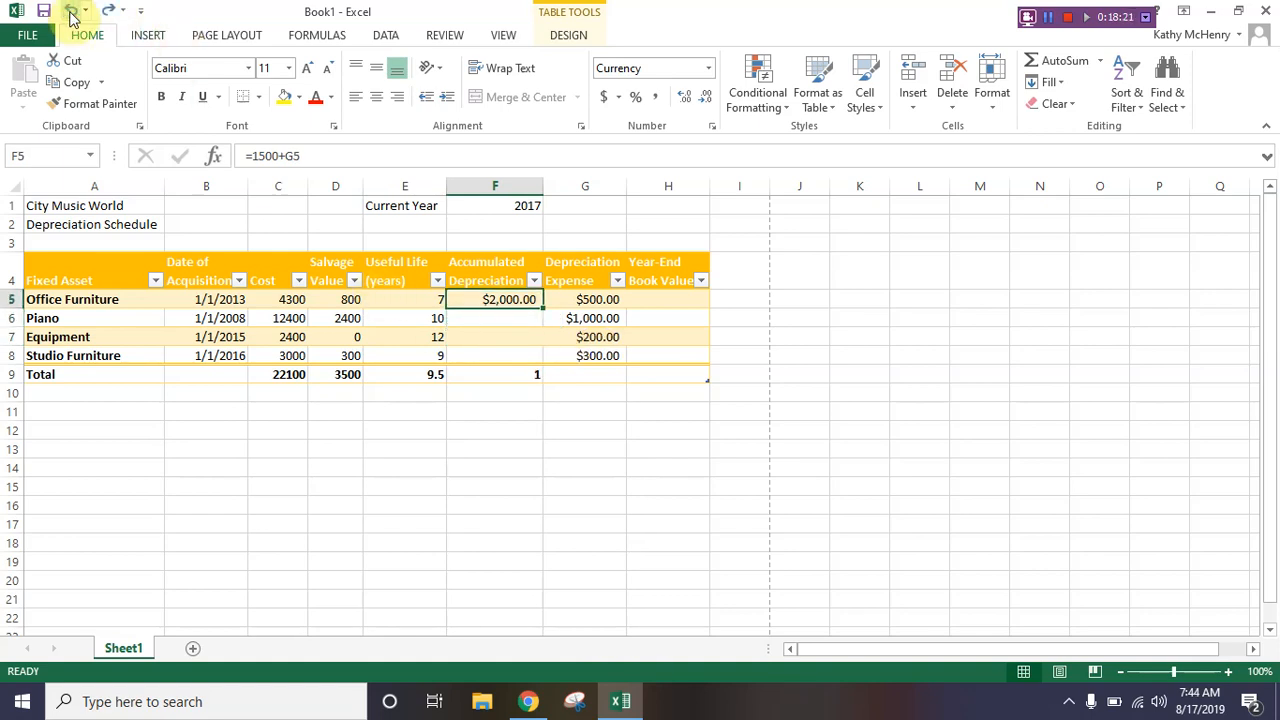
key("Down")
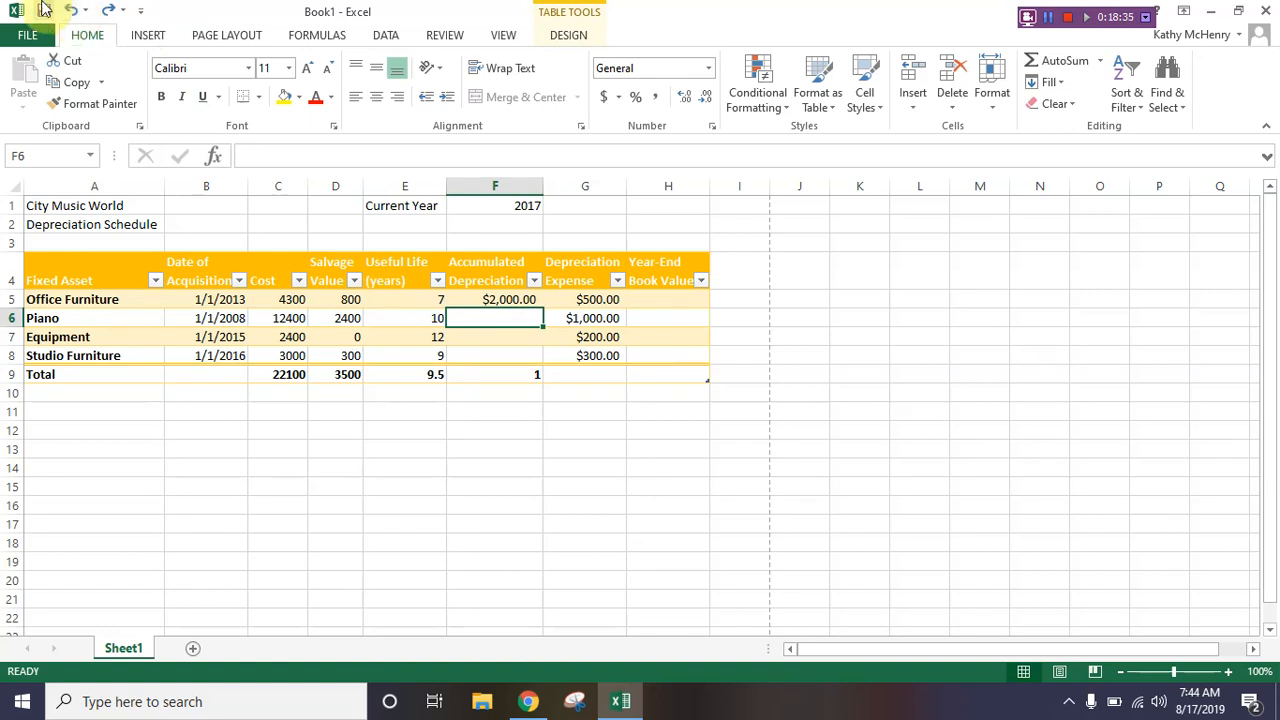
left_click(110, 10)
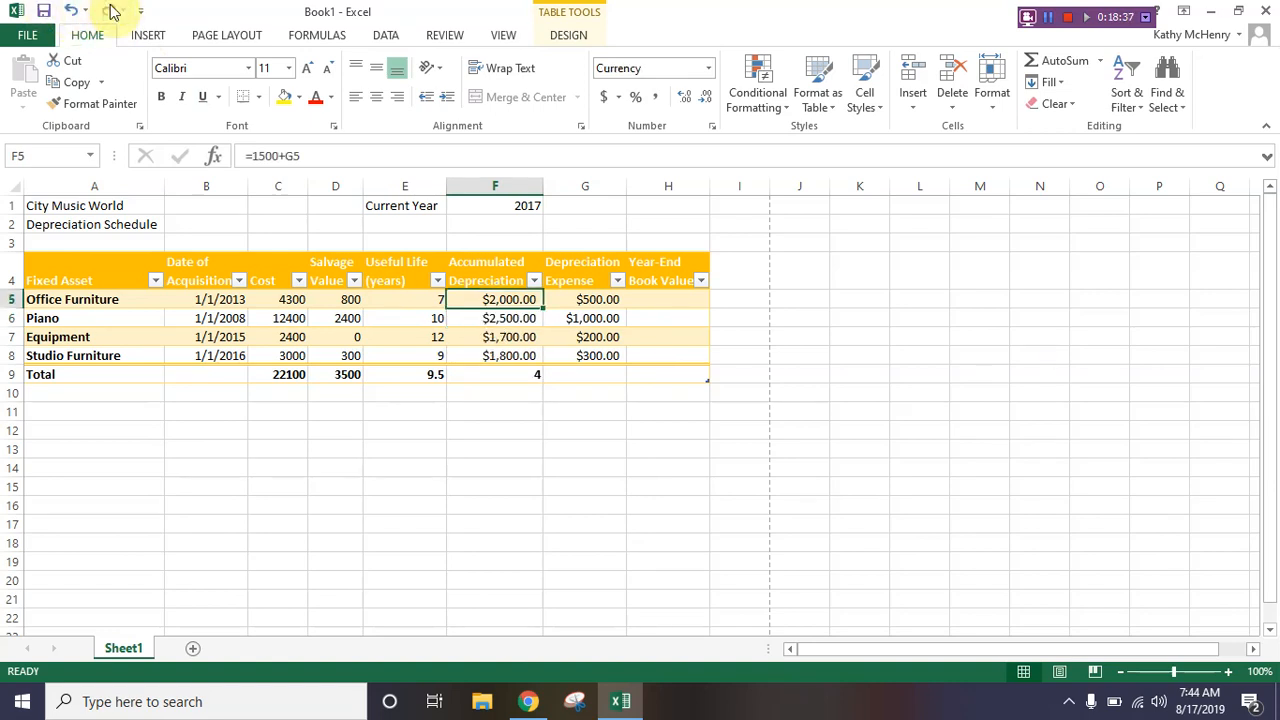
- Change the Piano's accumulated depreciation formula in F6 to =8000+G6 and undo its automatic fill to the other assets
key("Down")
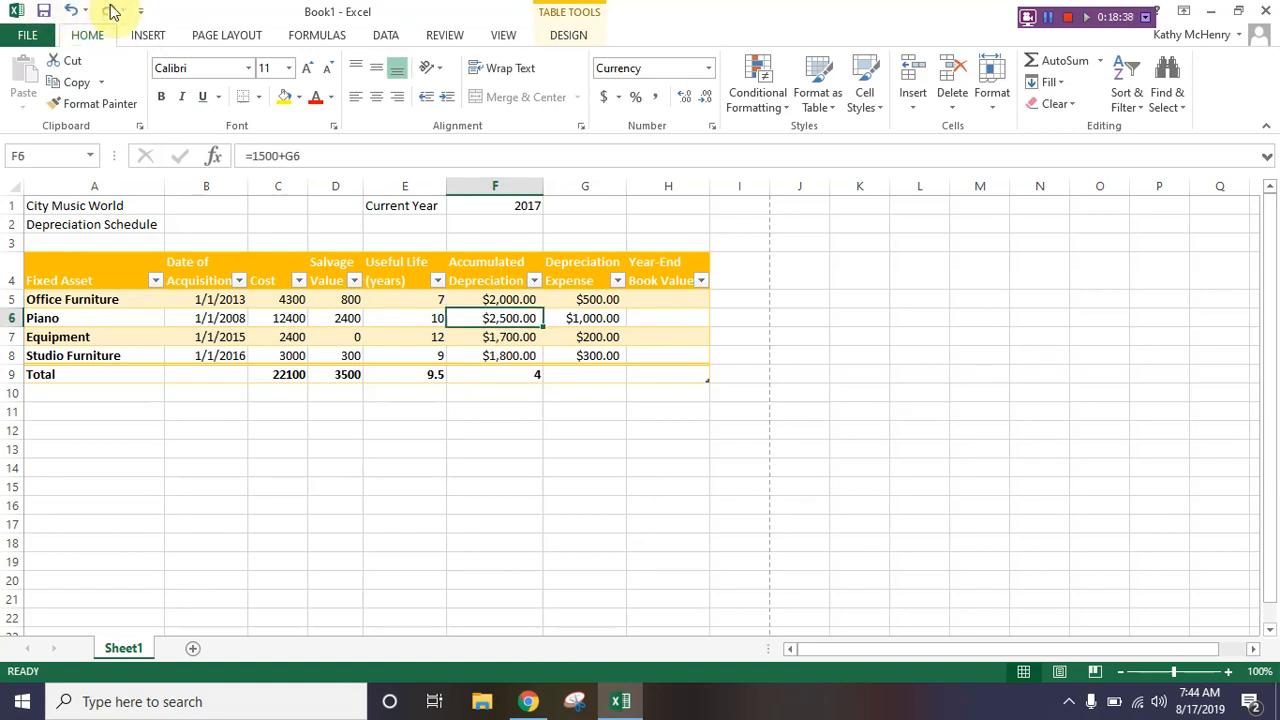
left_click(274, 157)
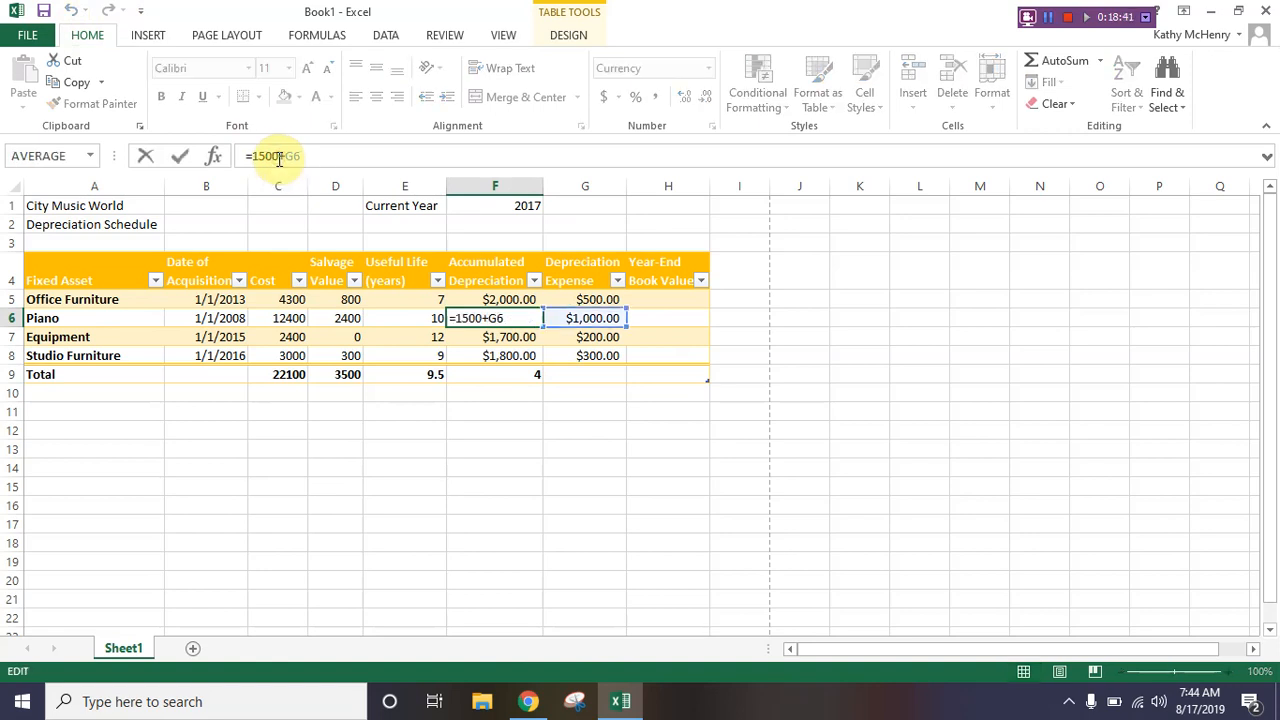
key("BackSpace")
key("BackSpace")
key("BackSpace")
key("BackSpace")
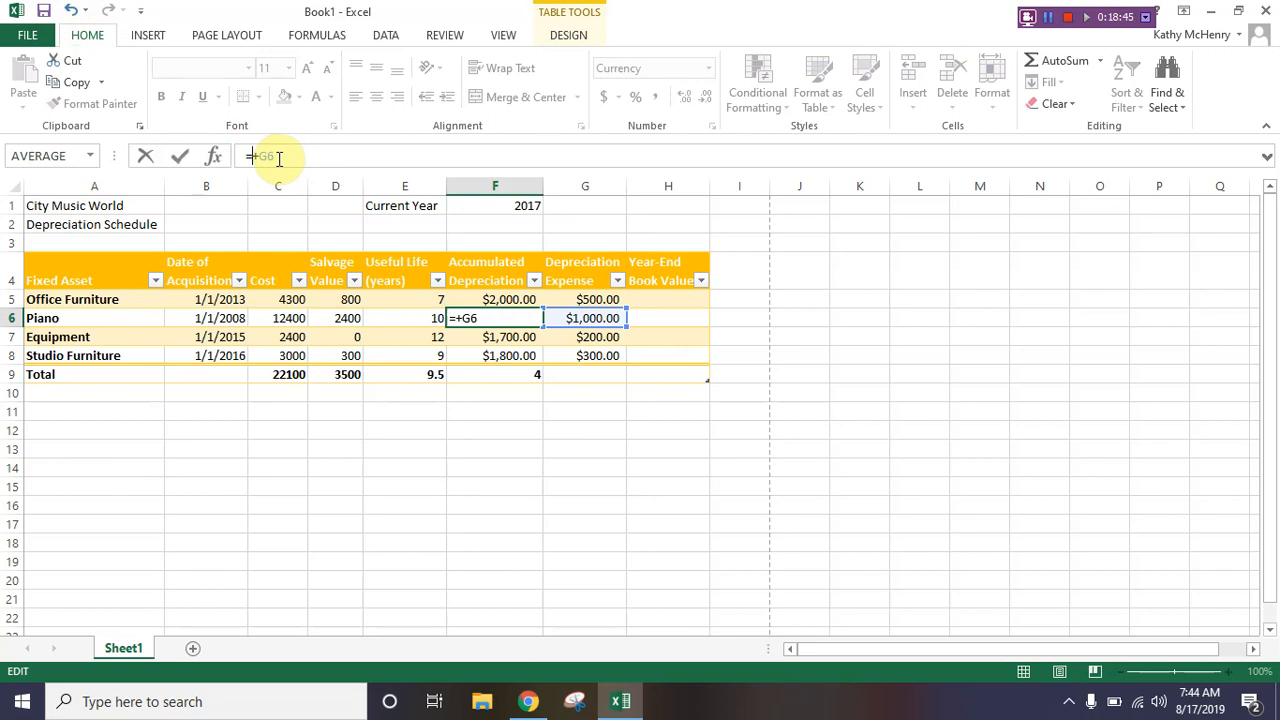
type("8000")
key("Return")
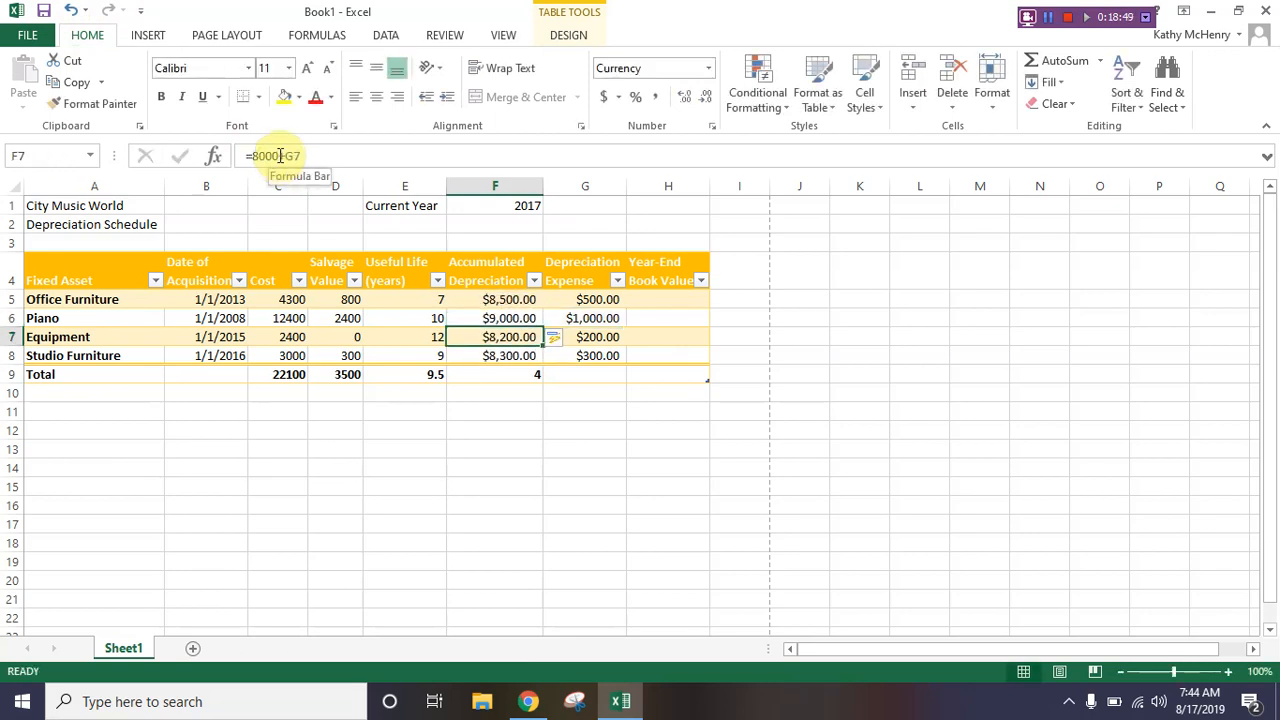
left_click(73, 12)
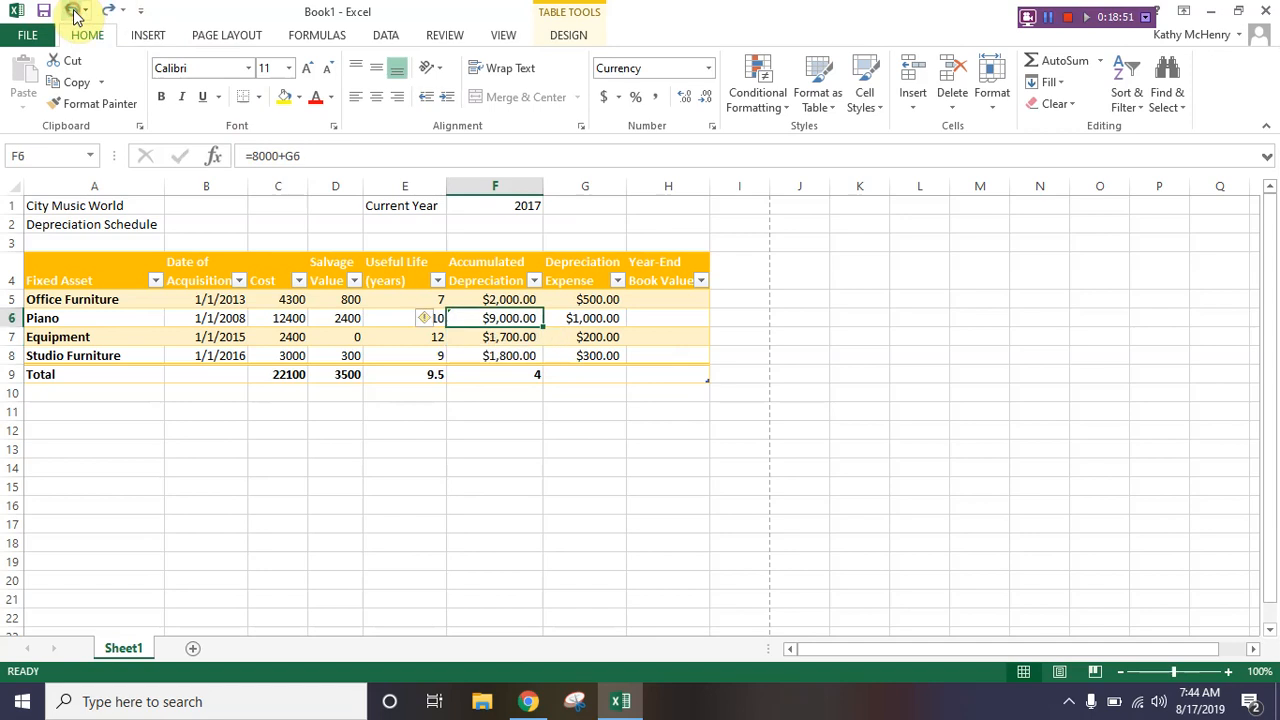
- Change the Equipment's accumulated depreciation formula in F7 to =2000+G7
key("Up")
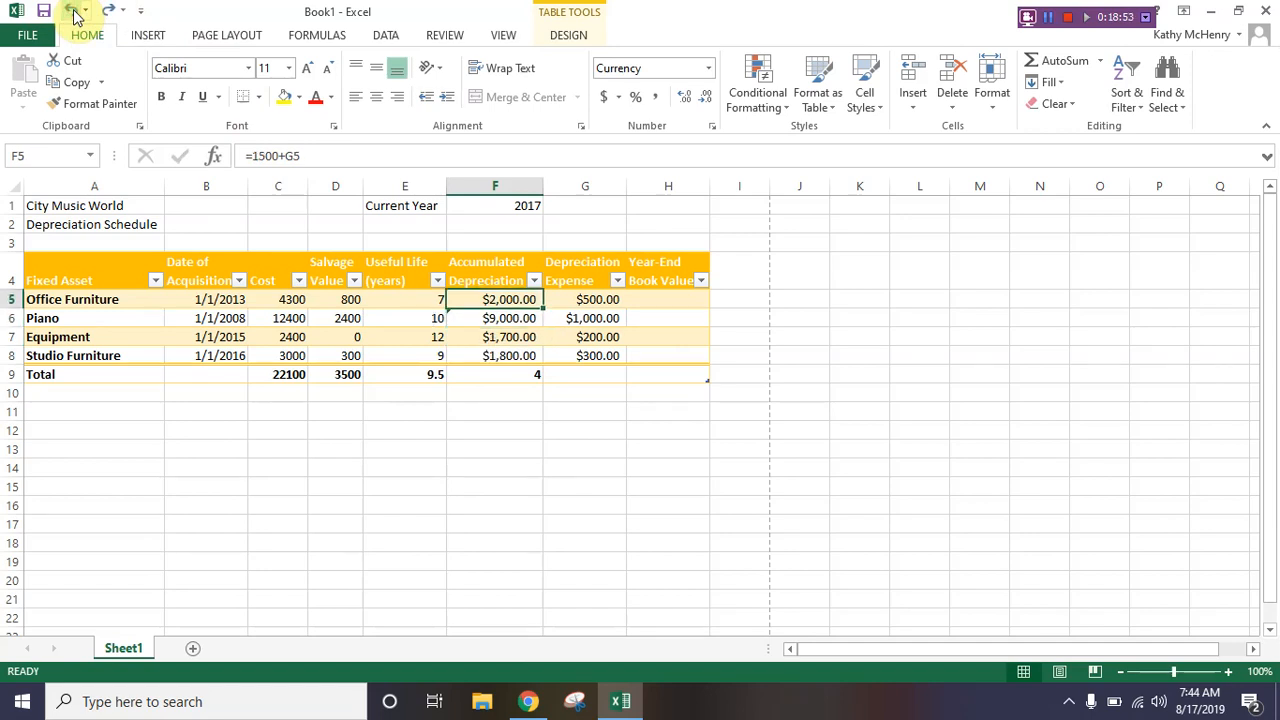
key("Down")
key("Down")
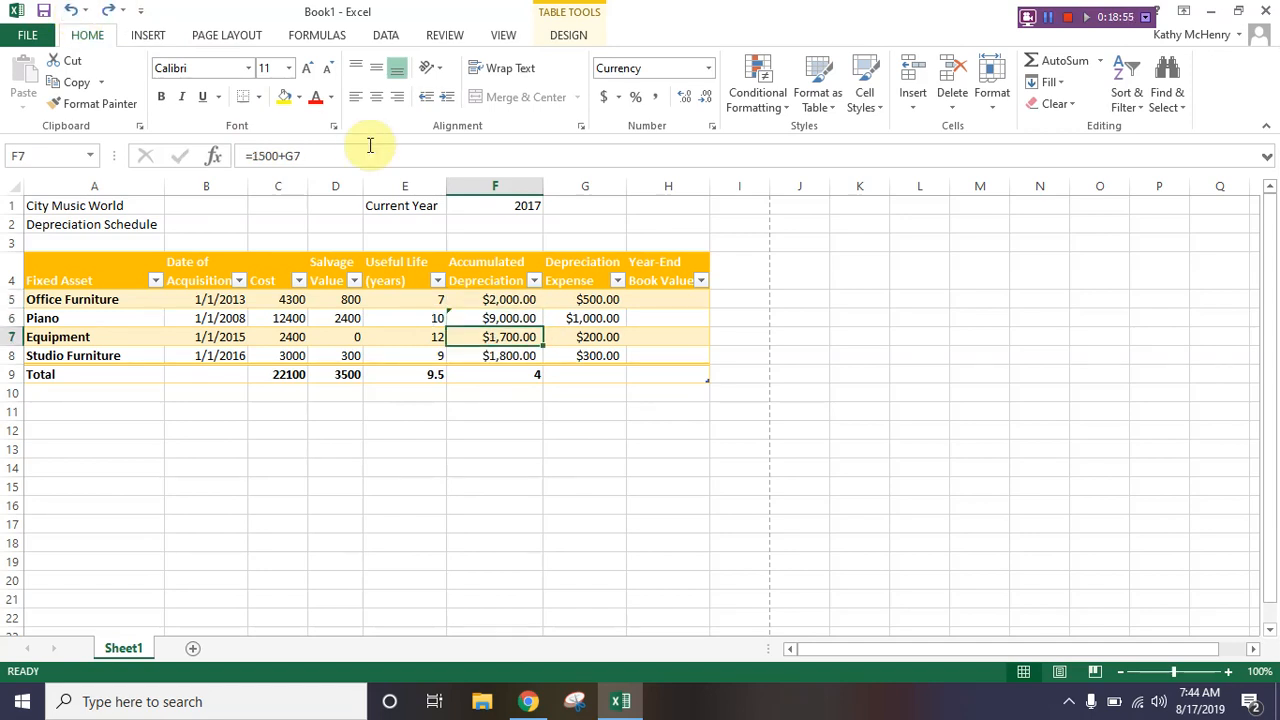
left_click(276, 157)
key("BackSpace")
key("BackSpace")
key("BackSpace")
key("BackSpace")
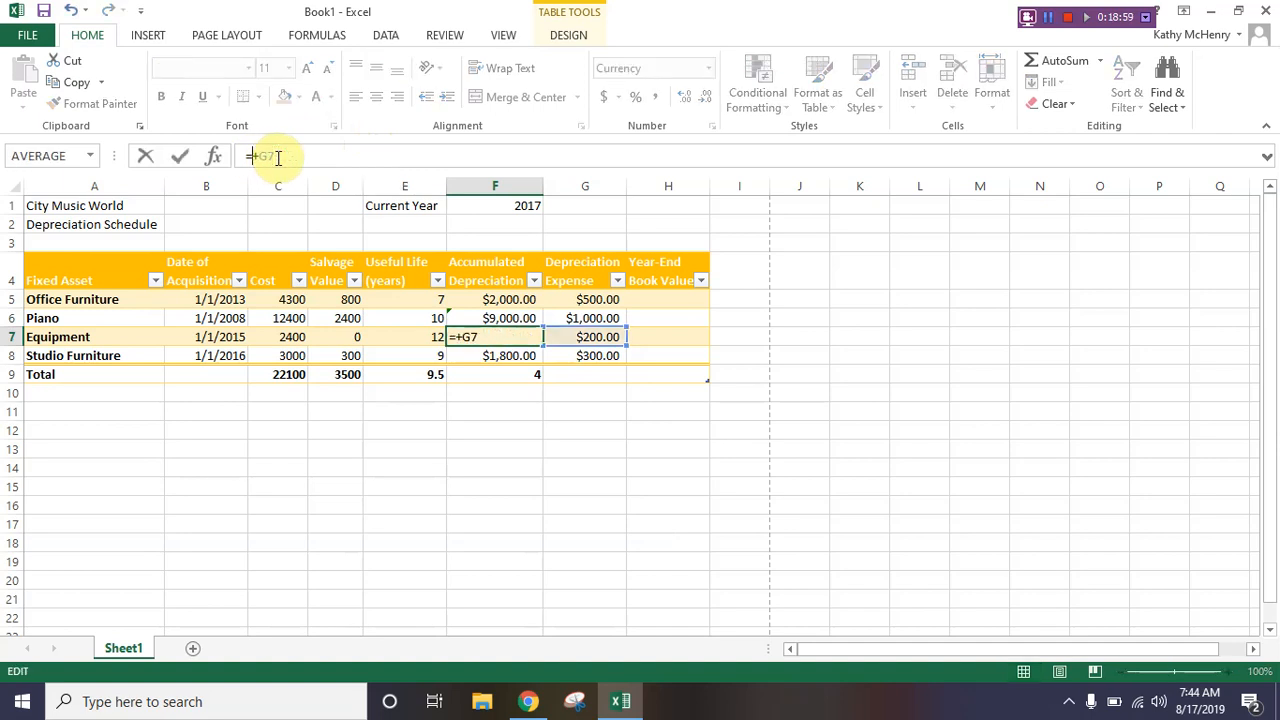
type("2000")
key("Return")
- Change the Studio Furniture's accumulated depreciation formula in F8 to =0+G8
left_click(278, 157)
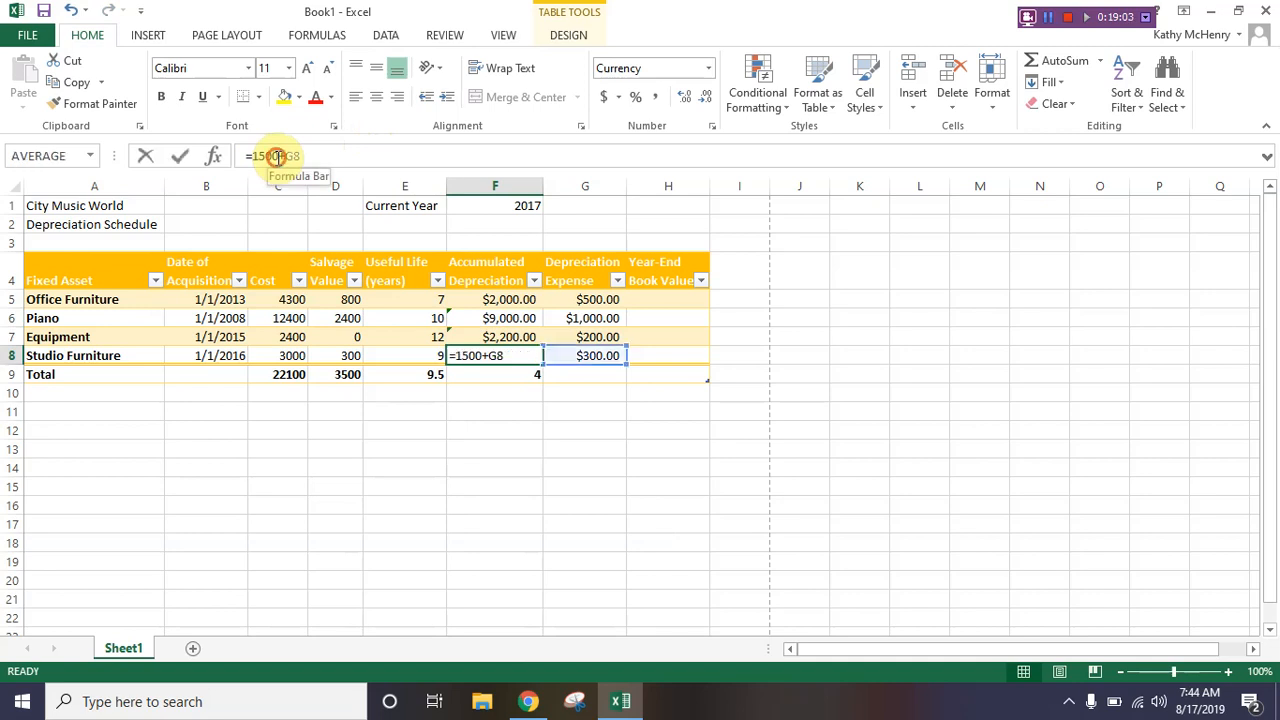
key("BackSpace")
key("BackSpace")
key("BackSpace")
key("BackSpace")
type("0")
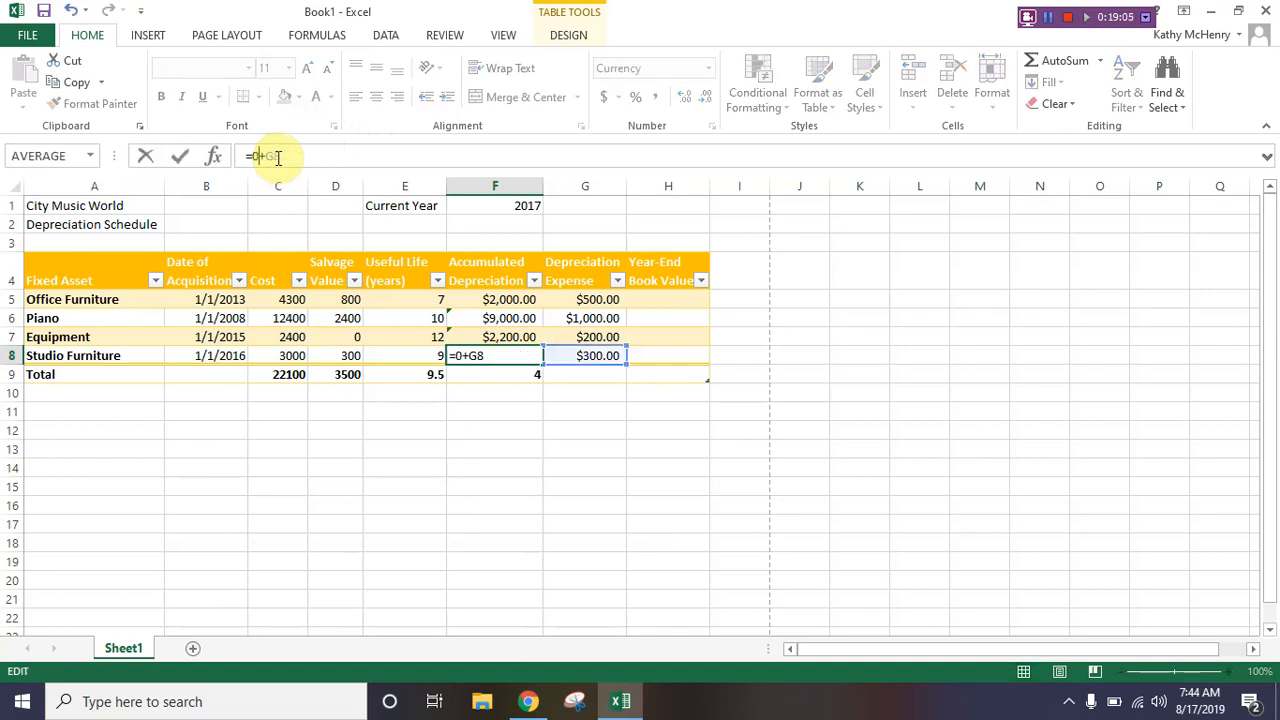
key("Return")
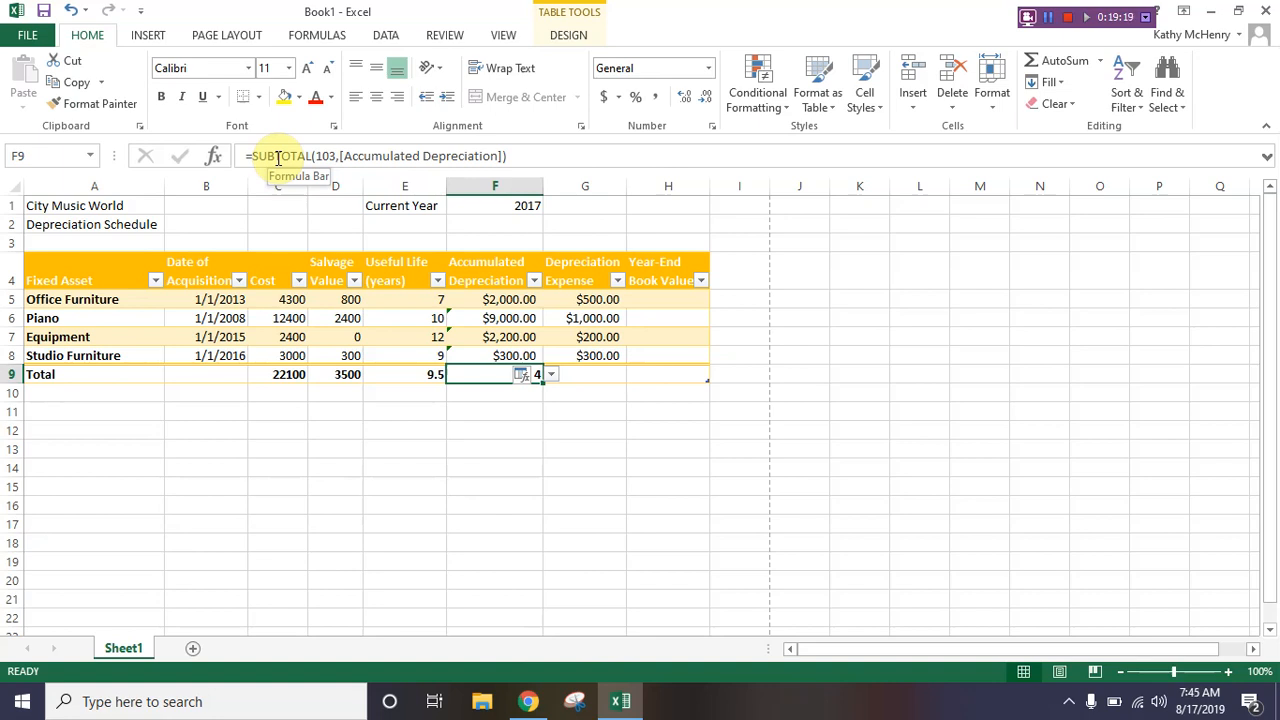
- Enter the year-end book value formula =C5-F5 in H5, letting it fill the column for all assets
key("Right")
key("Right")
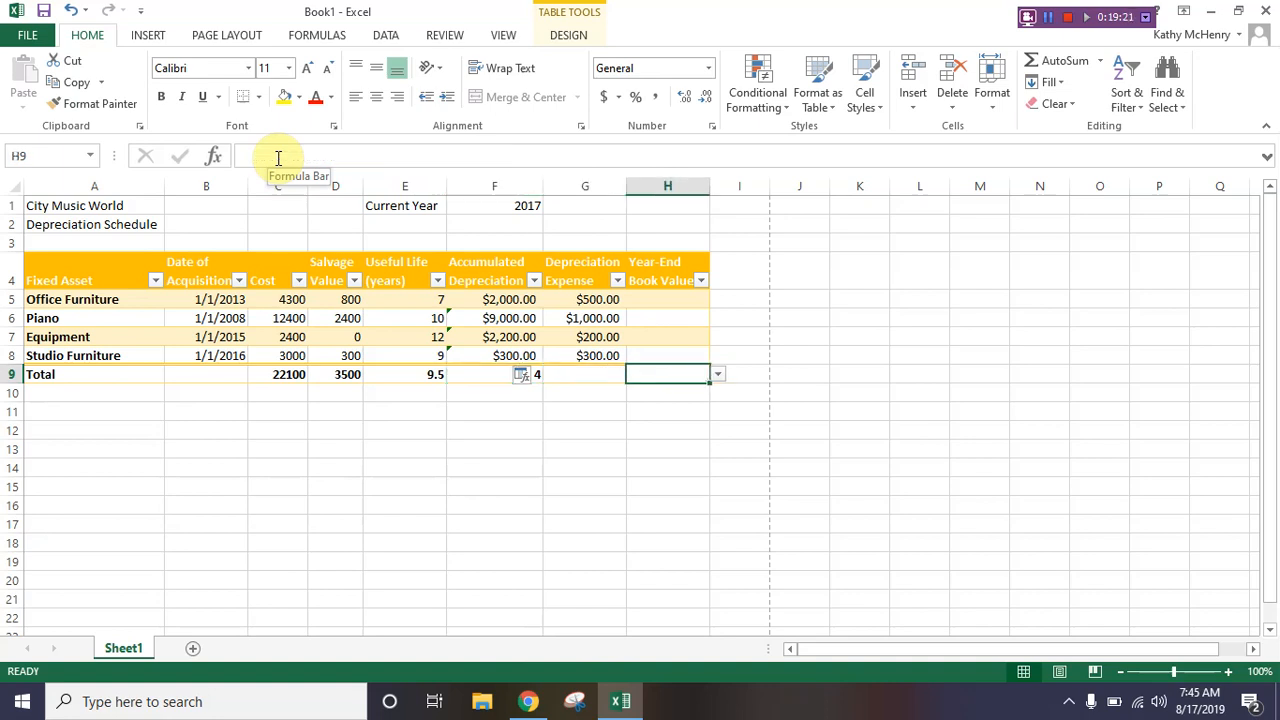
key("Up")
key("Up")
key("Up")
key("Up")
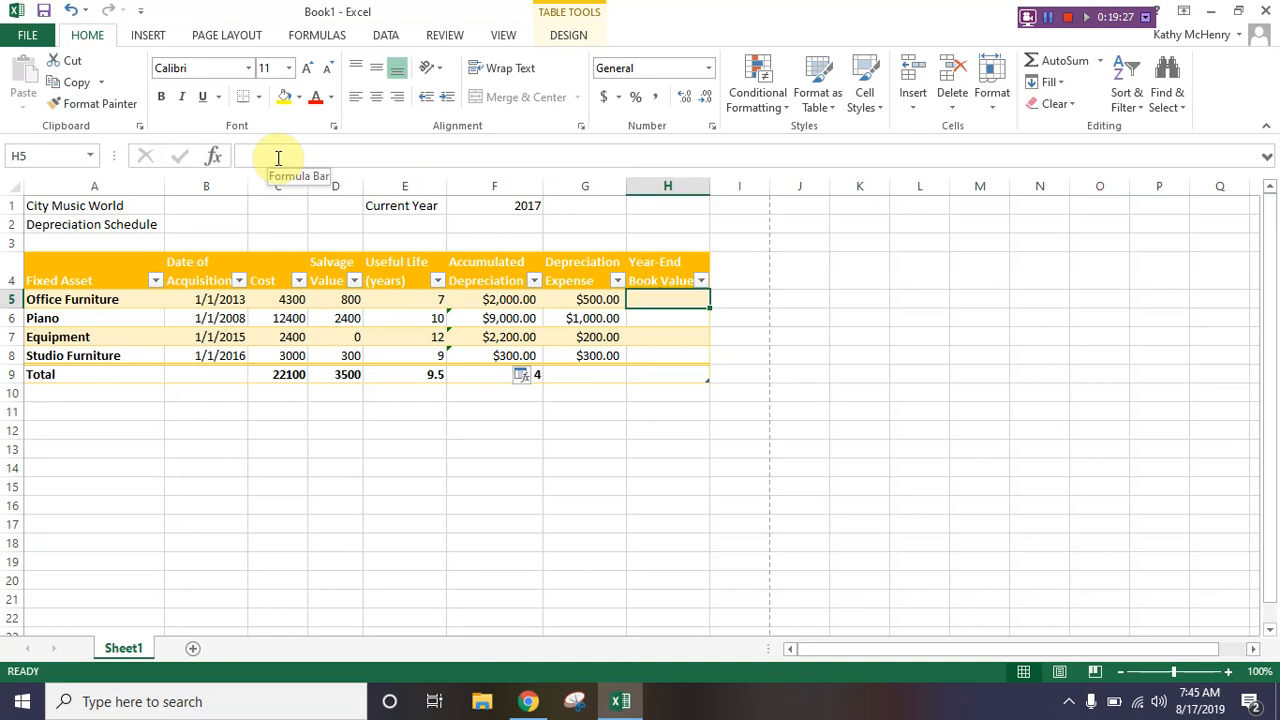
type("=")
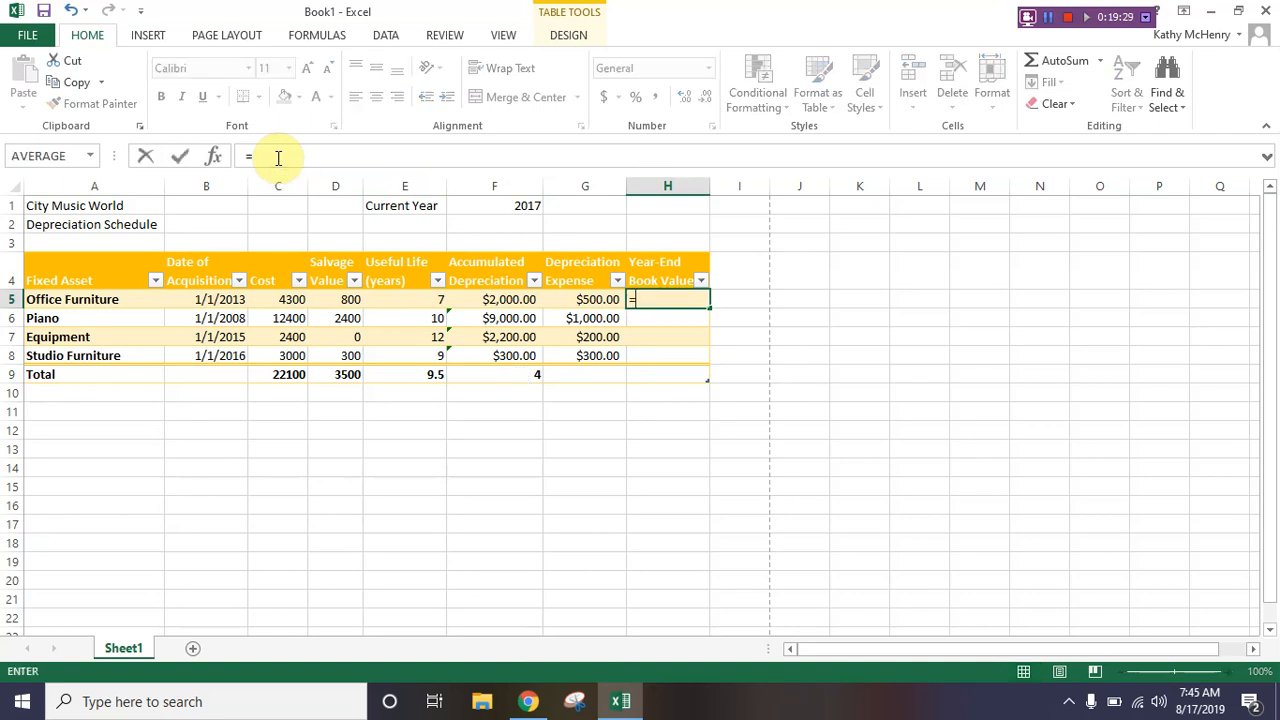
type("c5")
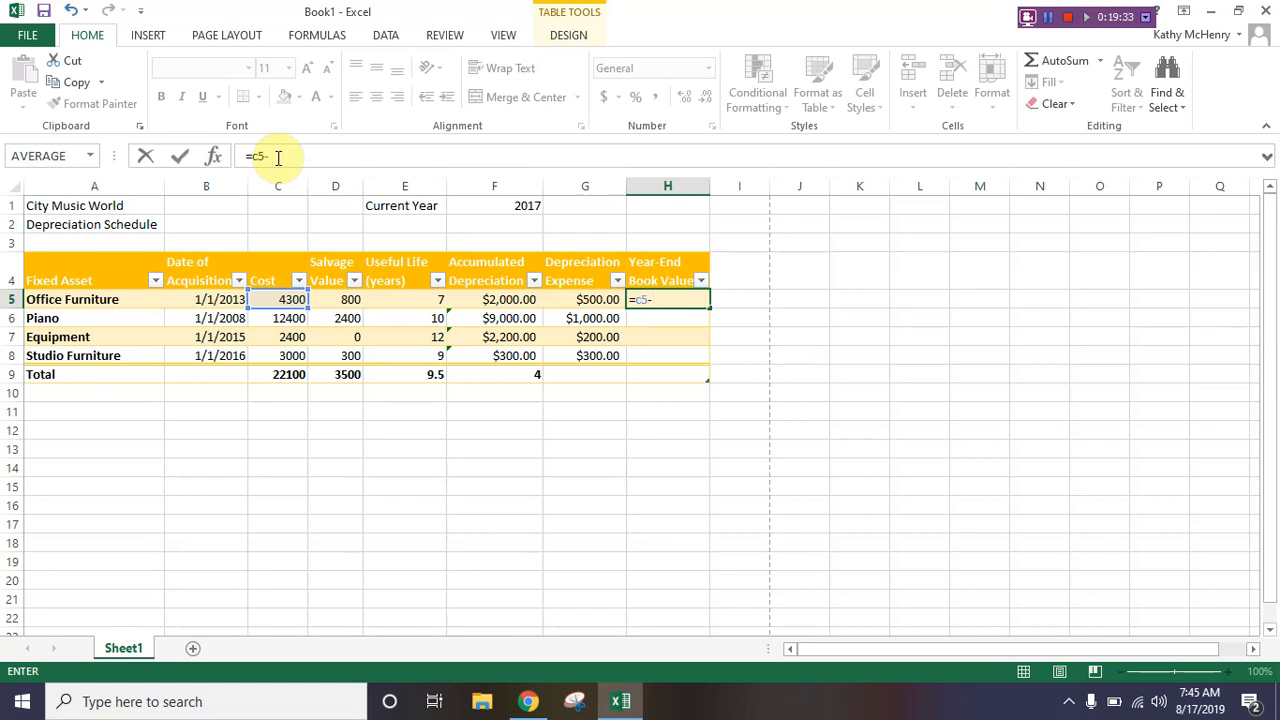
type("-f5")
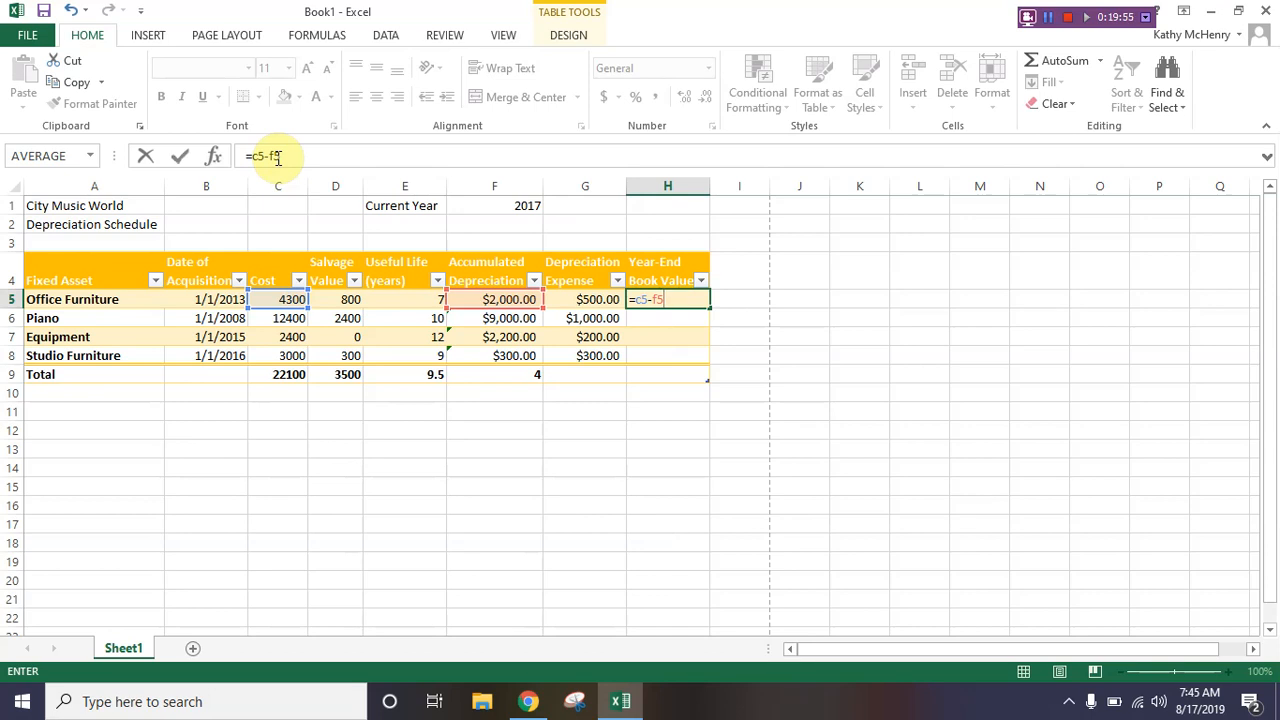
key("Return")
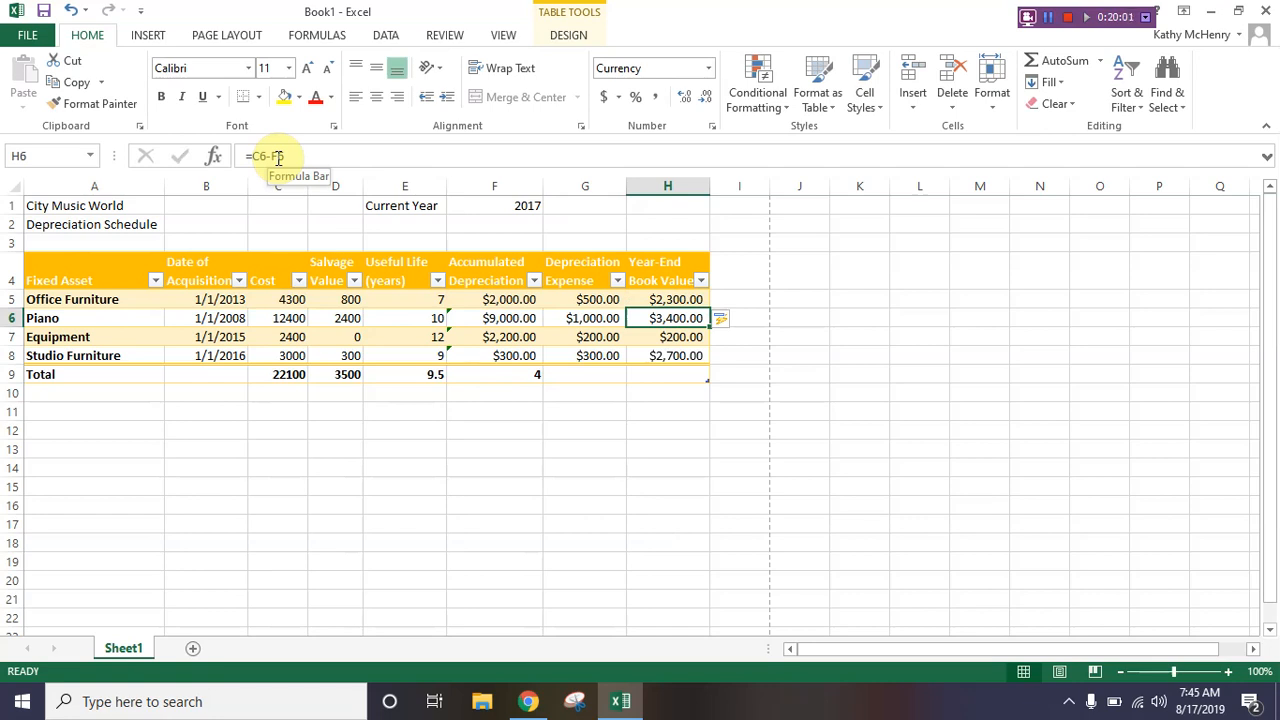
- Set the Accumulated Depreciation total in F9 to the Sum function
key("Down")
key("Down")
key("Down")
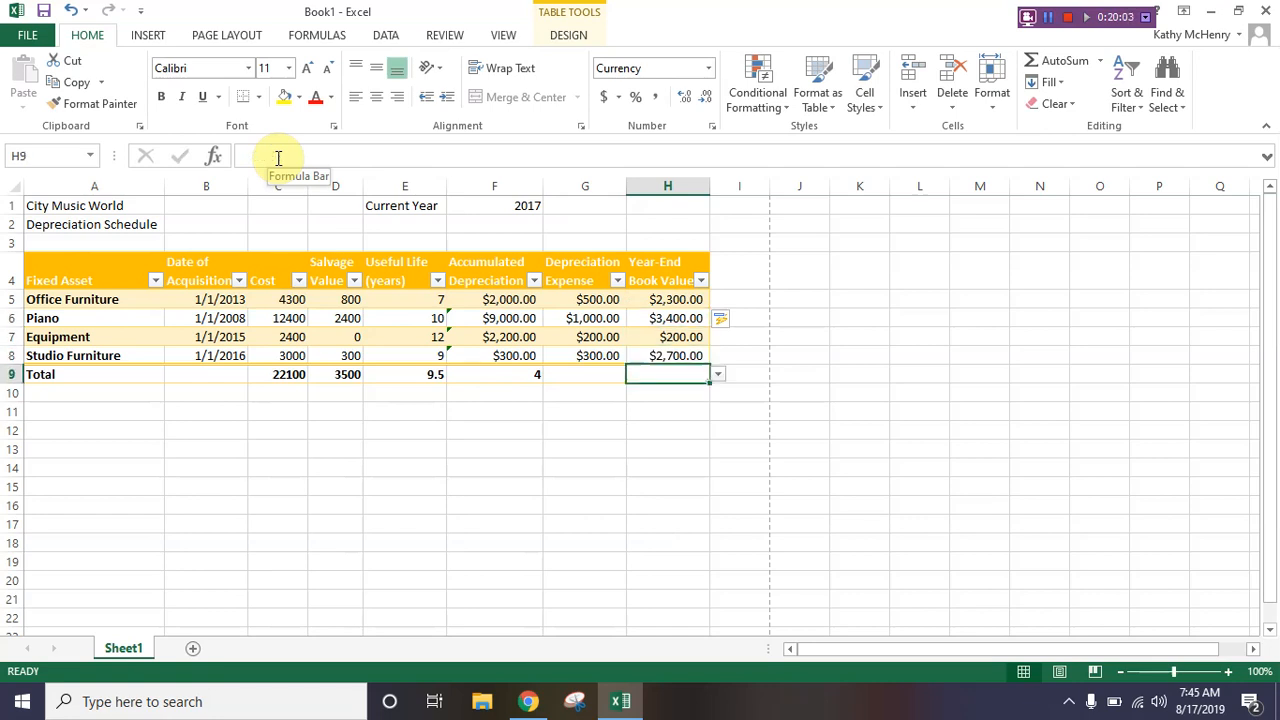
key("Left")
key("Left")
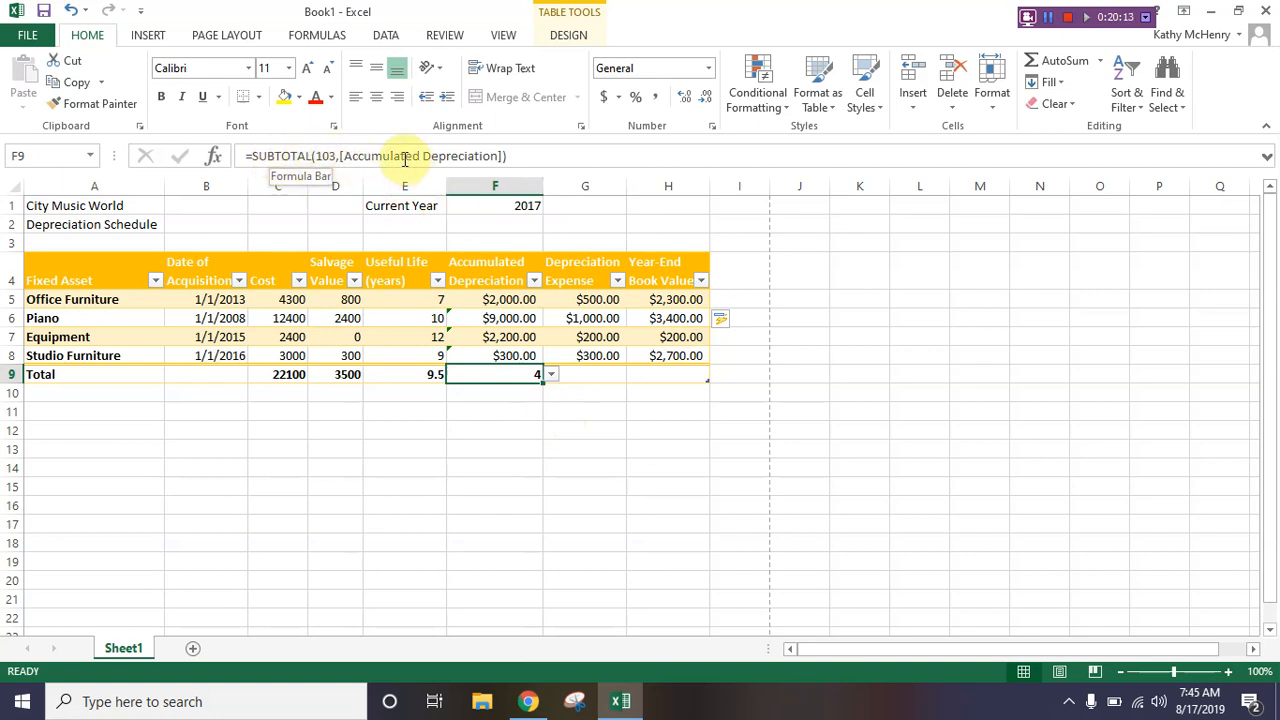
left_click(553, 374)
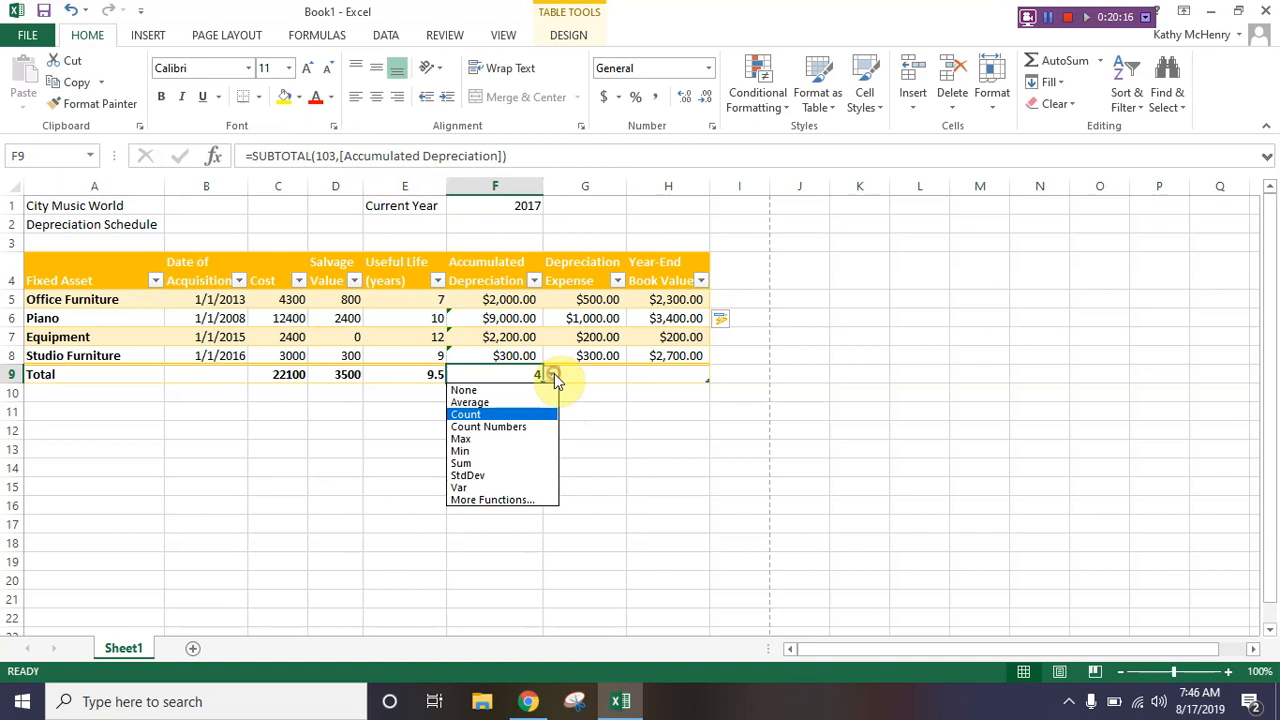
left_click(492, 463)
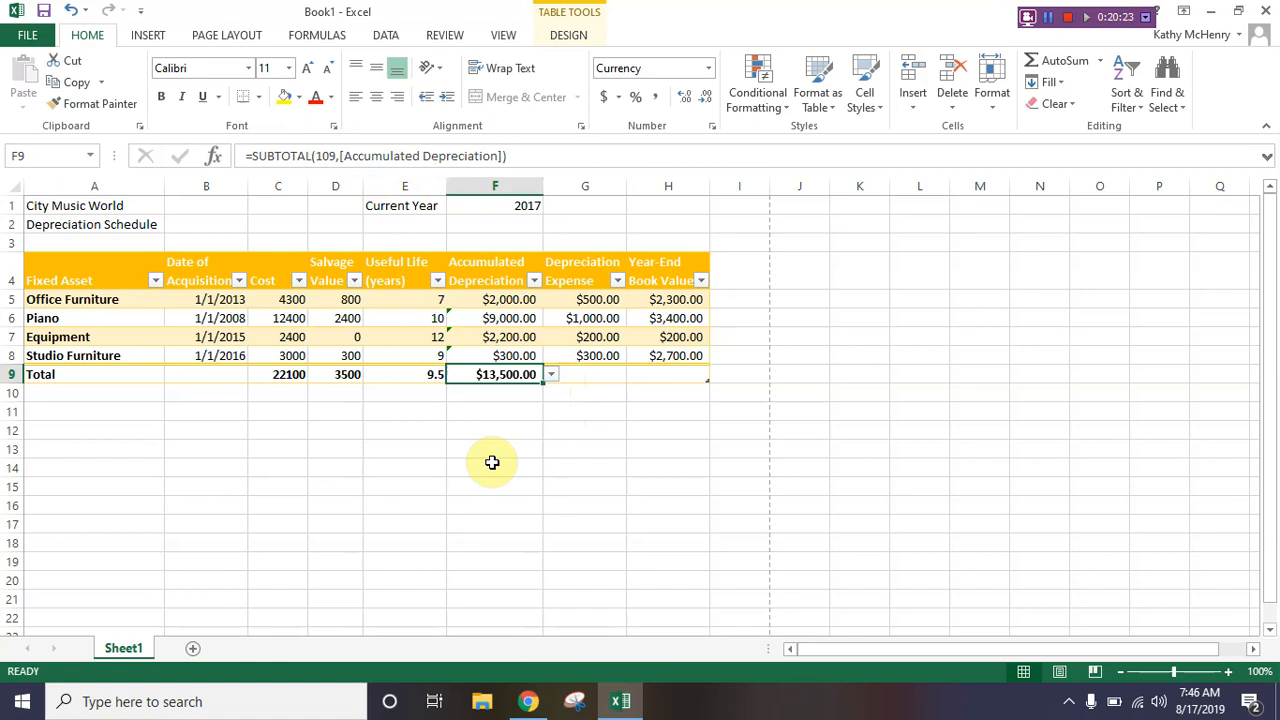
- Set the Depreciation Expense total in G9 and the Year-End Book Value total in H9 to the Sum function
left_click(592, 373)
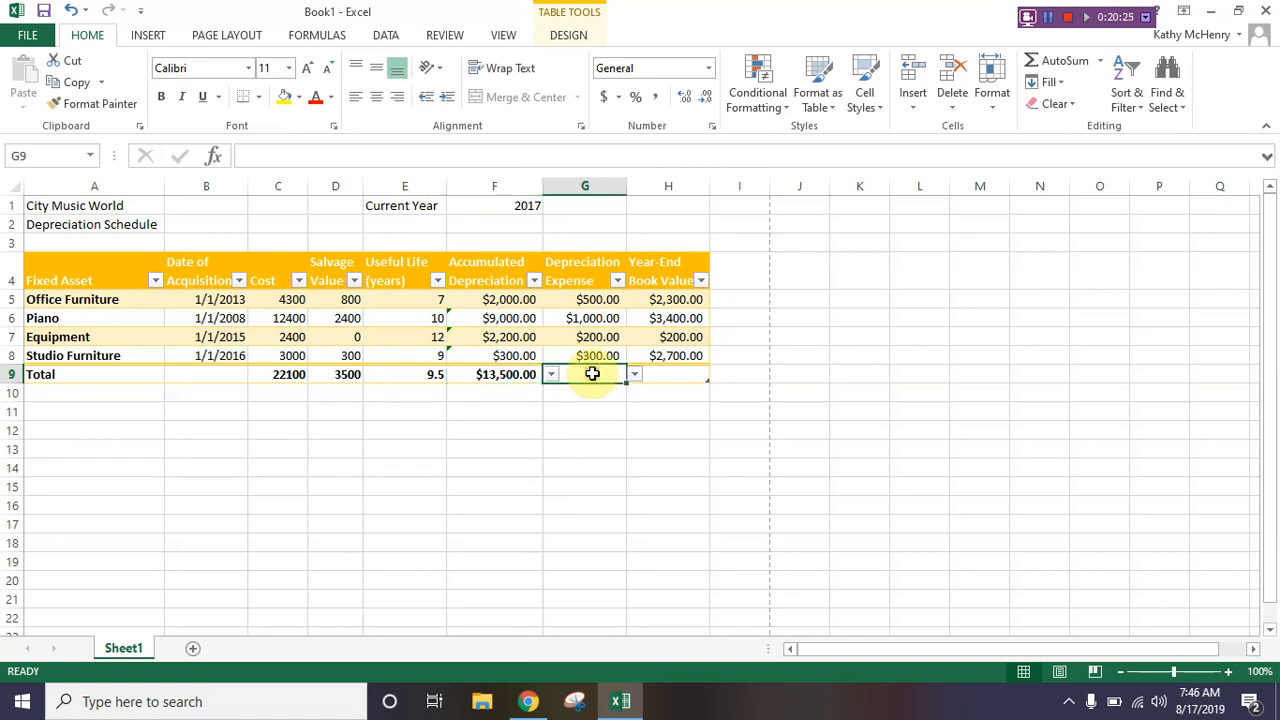
left_click(634, 374)
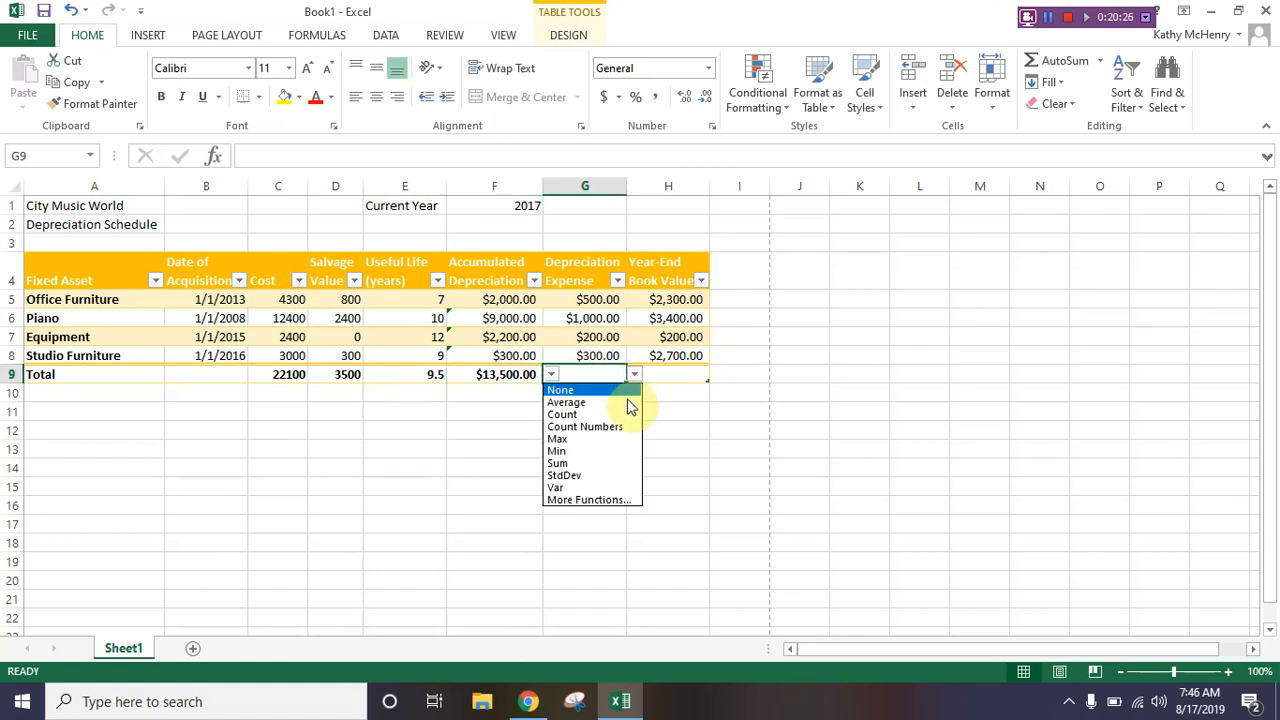
left_click(612, 464)
left_click(680, 377)
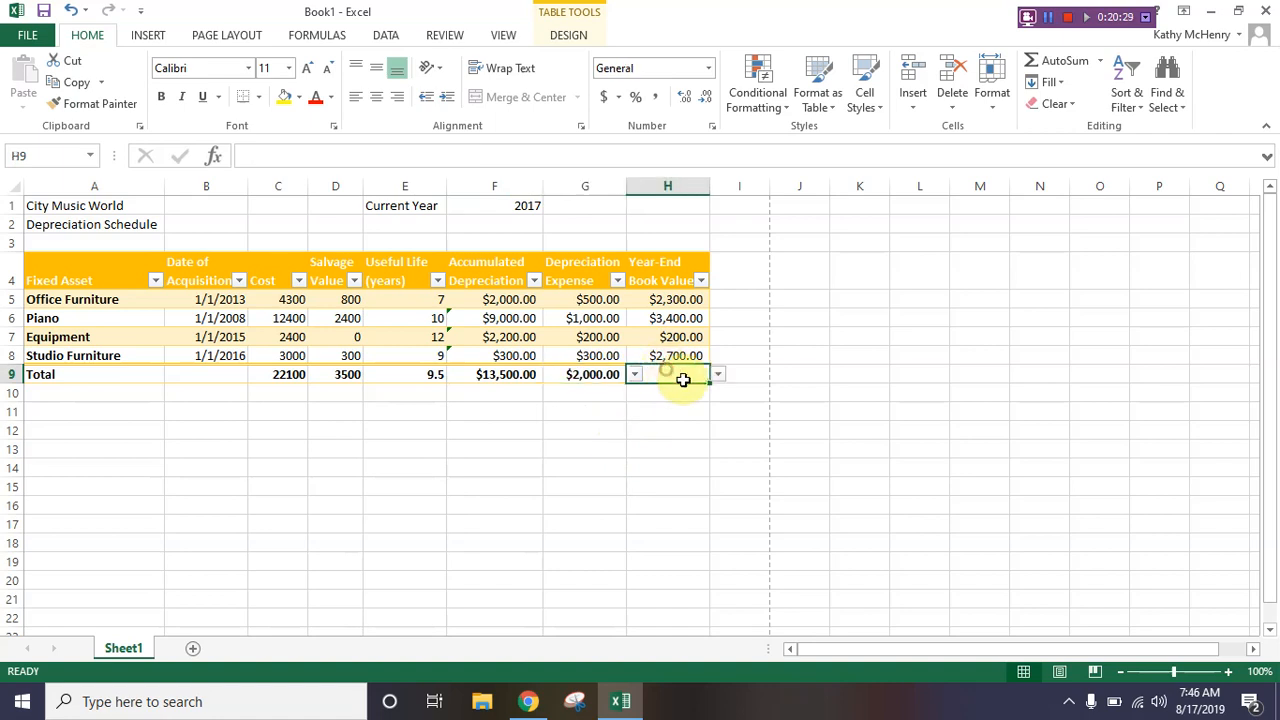
left_click(718, 374)
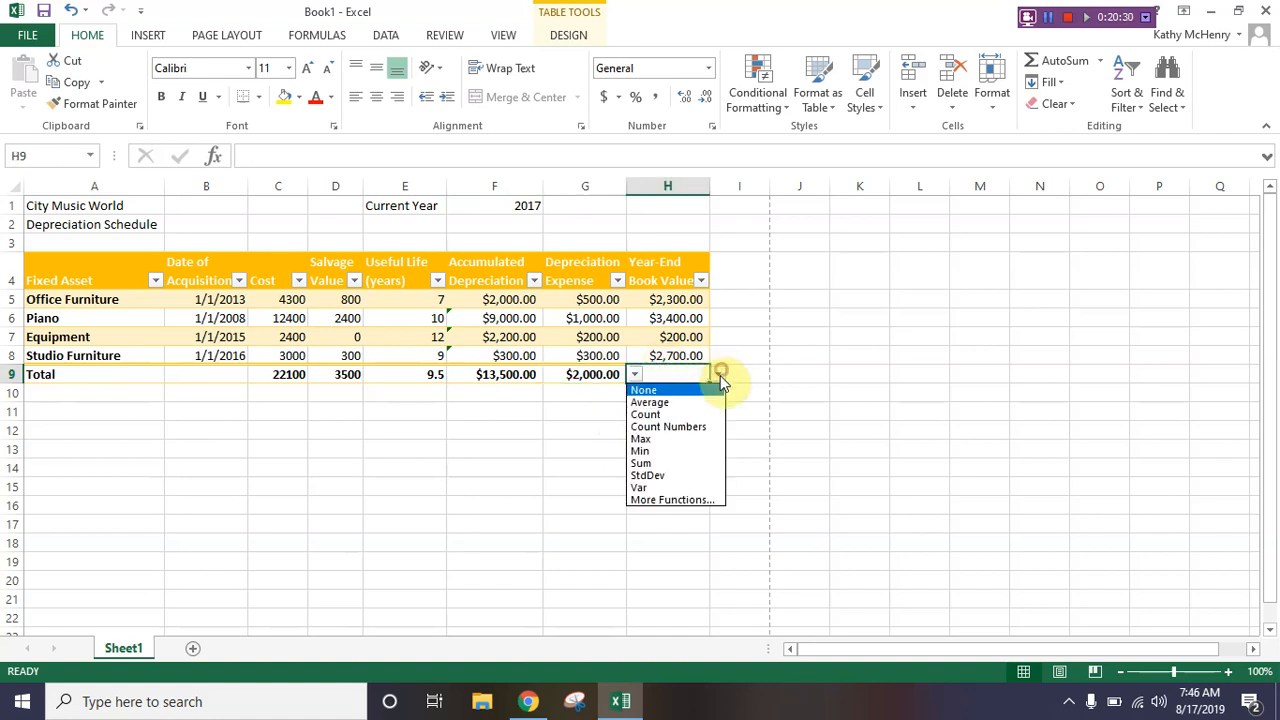
left_click(694, 464)
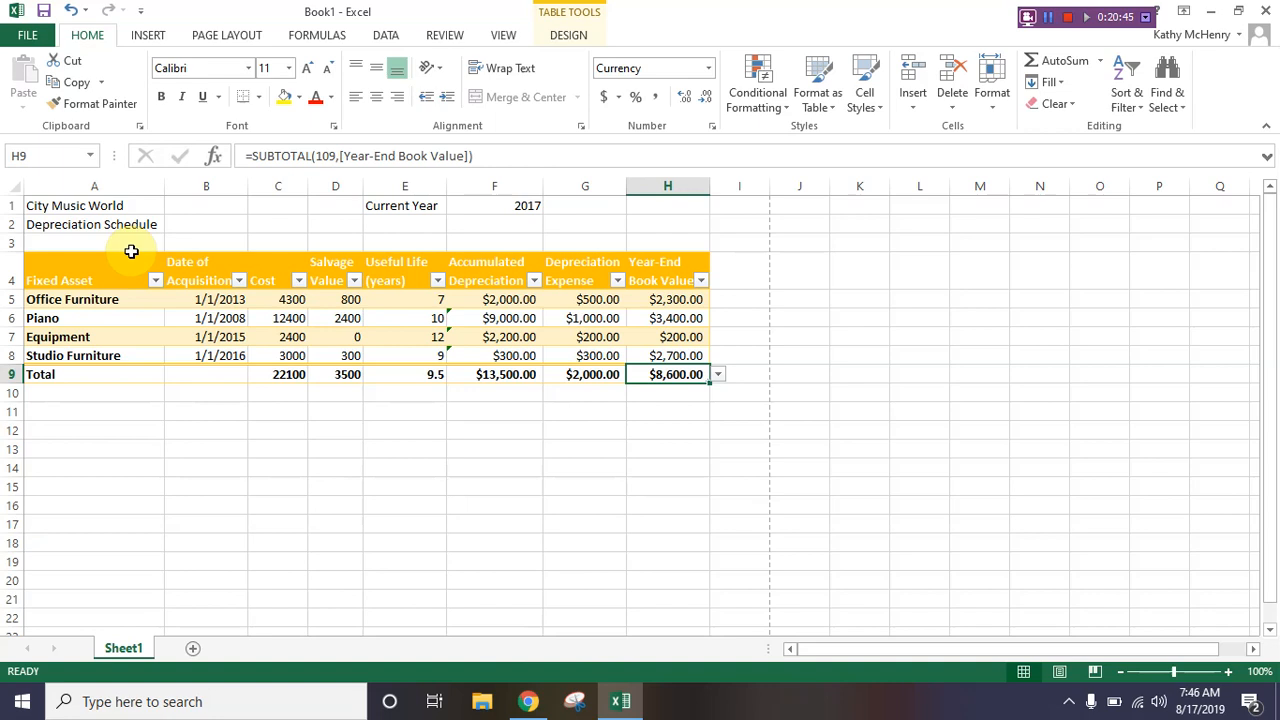
left_click(1050, 22)
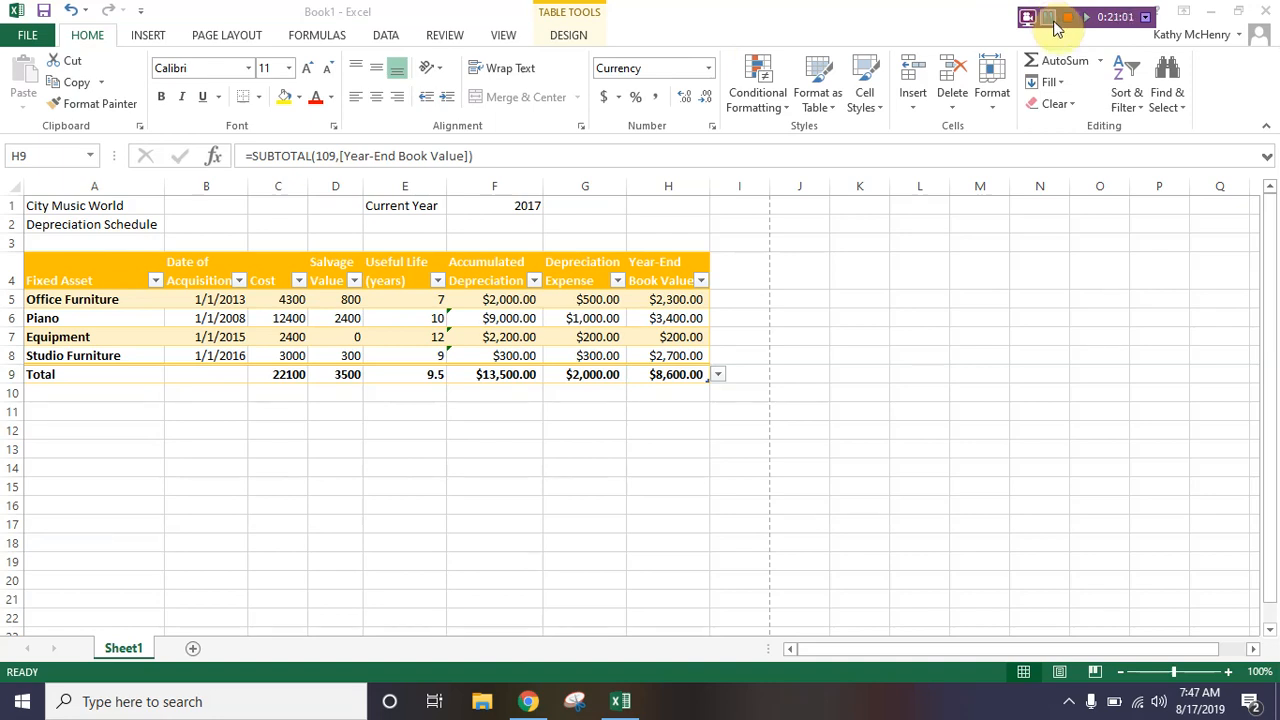
left_click(207, 335)
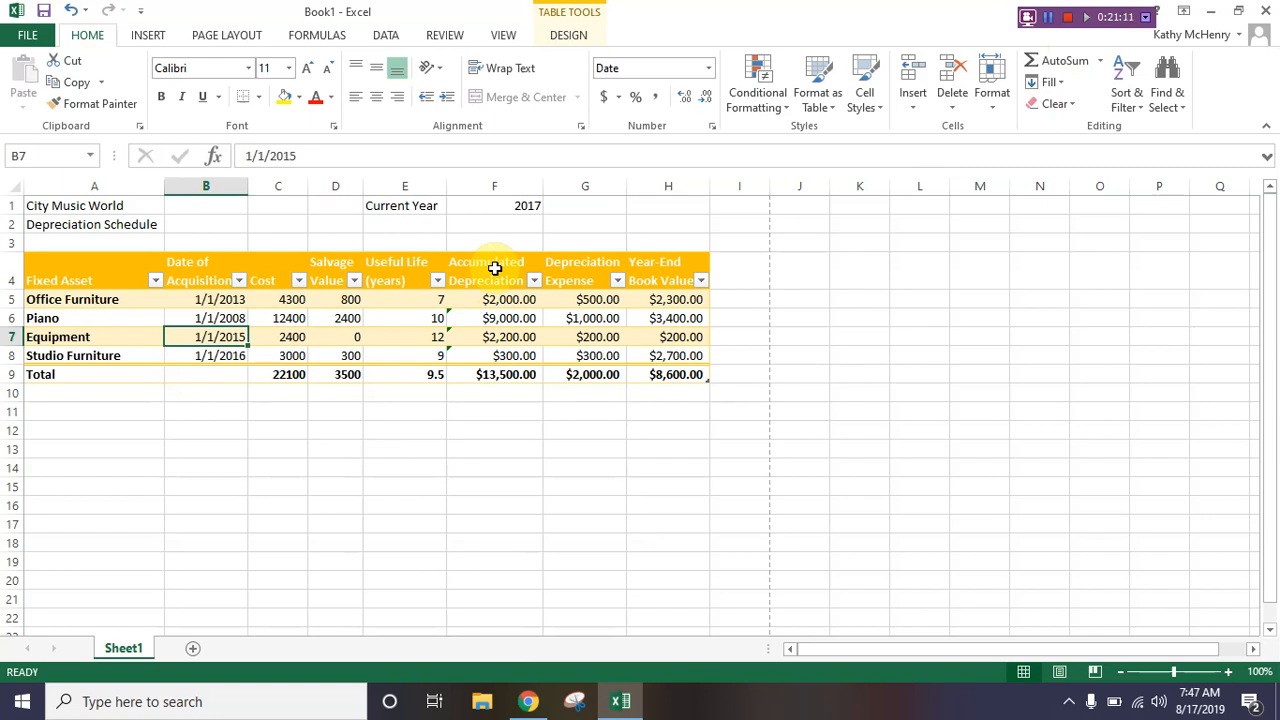
- Sort the depreciation table by Date of Acquisition from oldest to newest
left_click(385, 39)
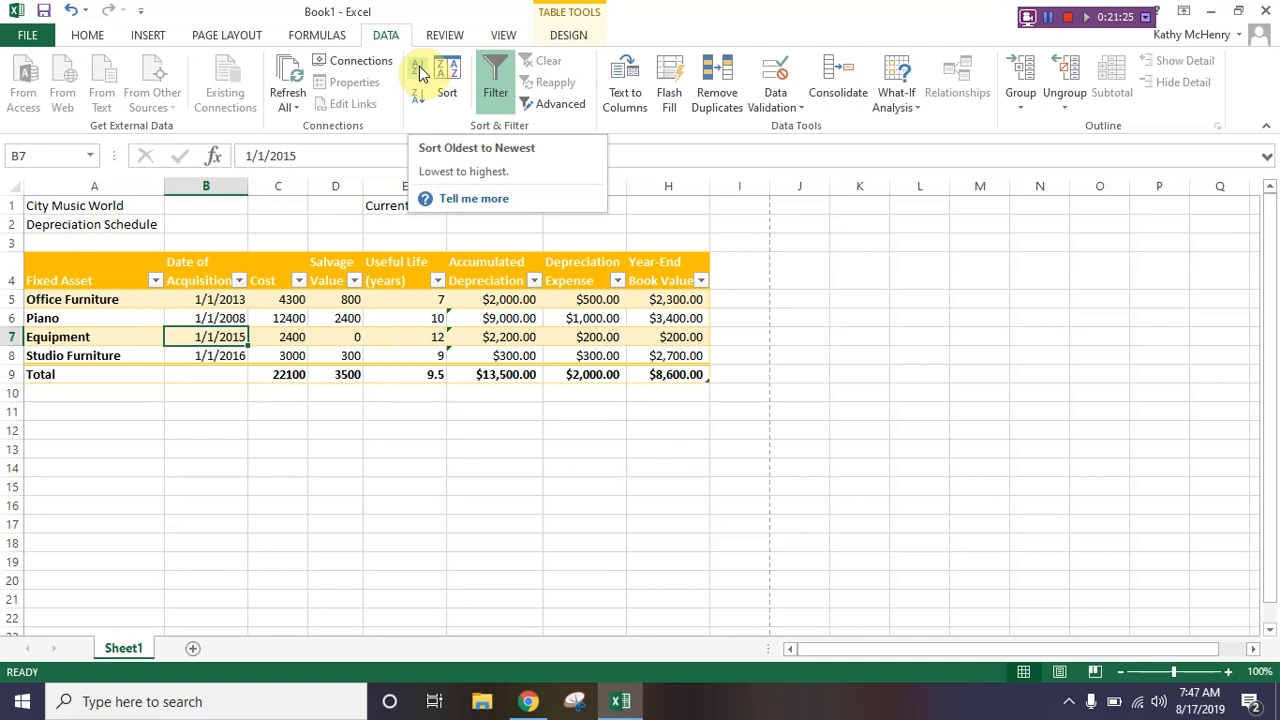
left_click(420, 72)
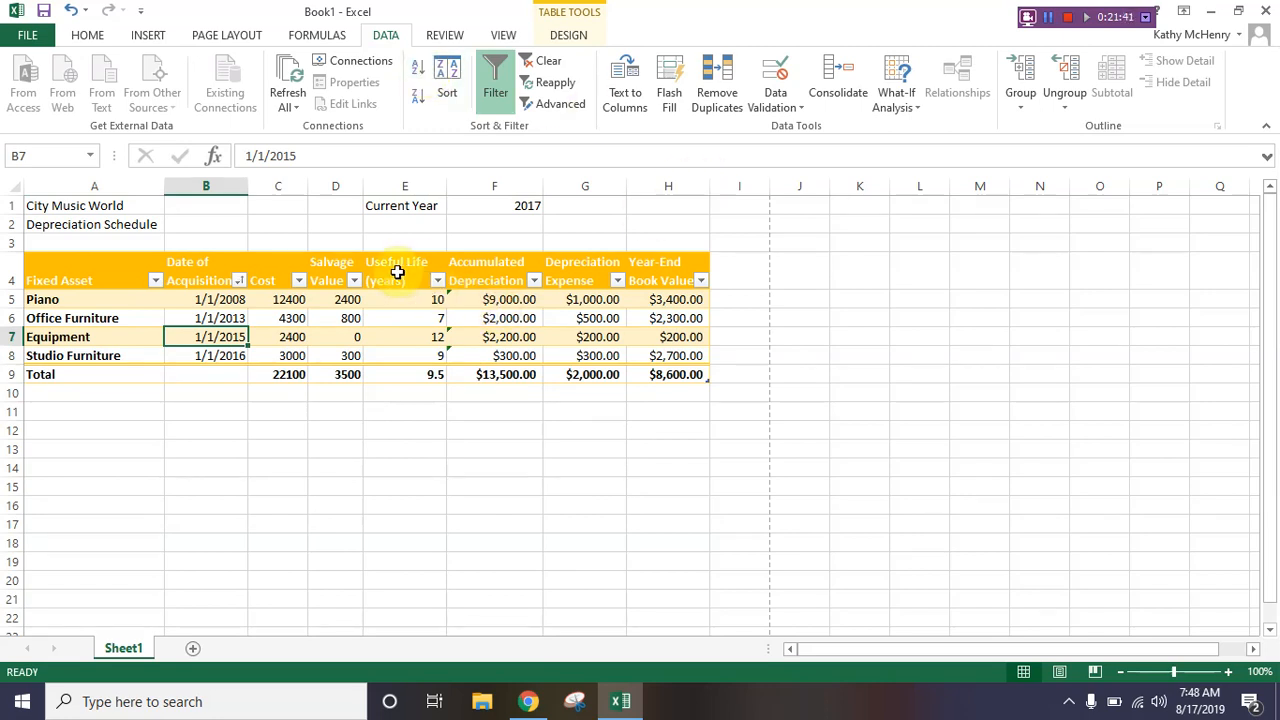
- Filter the 12-year asset out of the Useful Life column, and clear that filter by turning the table's filtering off and on again
left_click(397, 272)
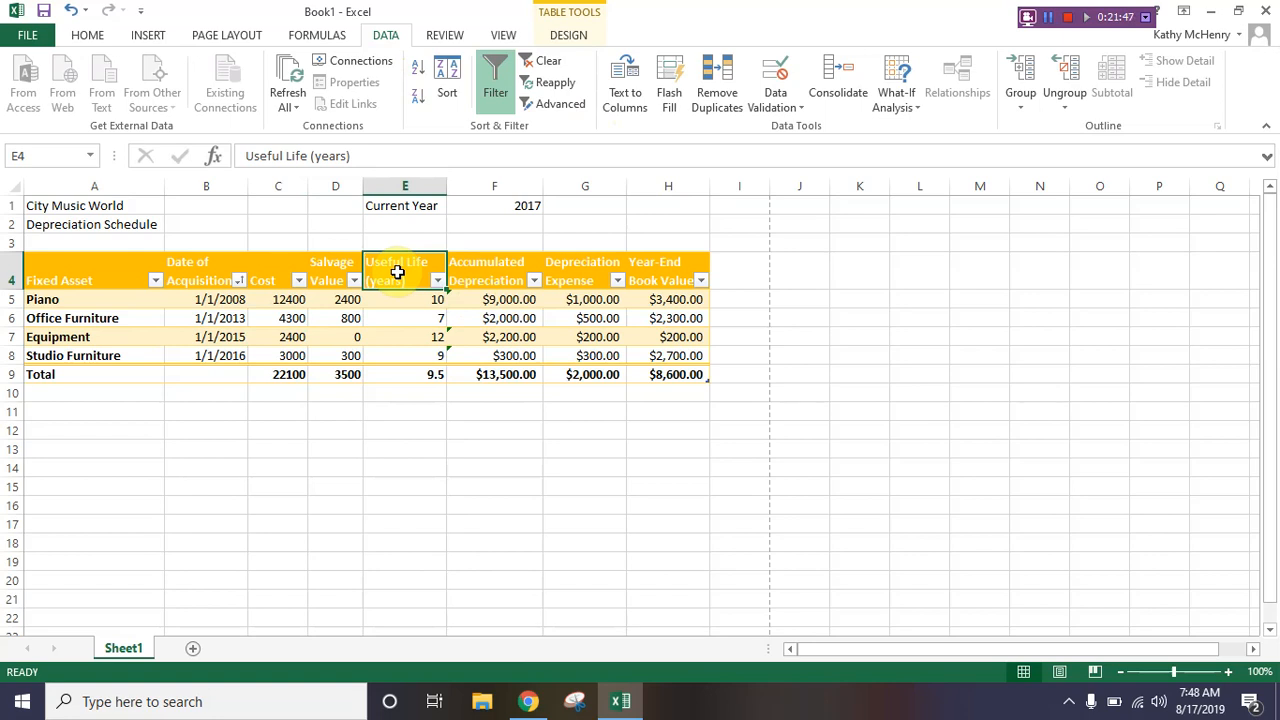
left_click(438, 282)
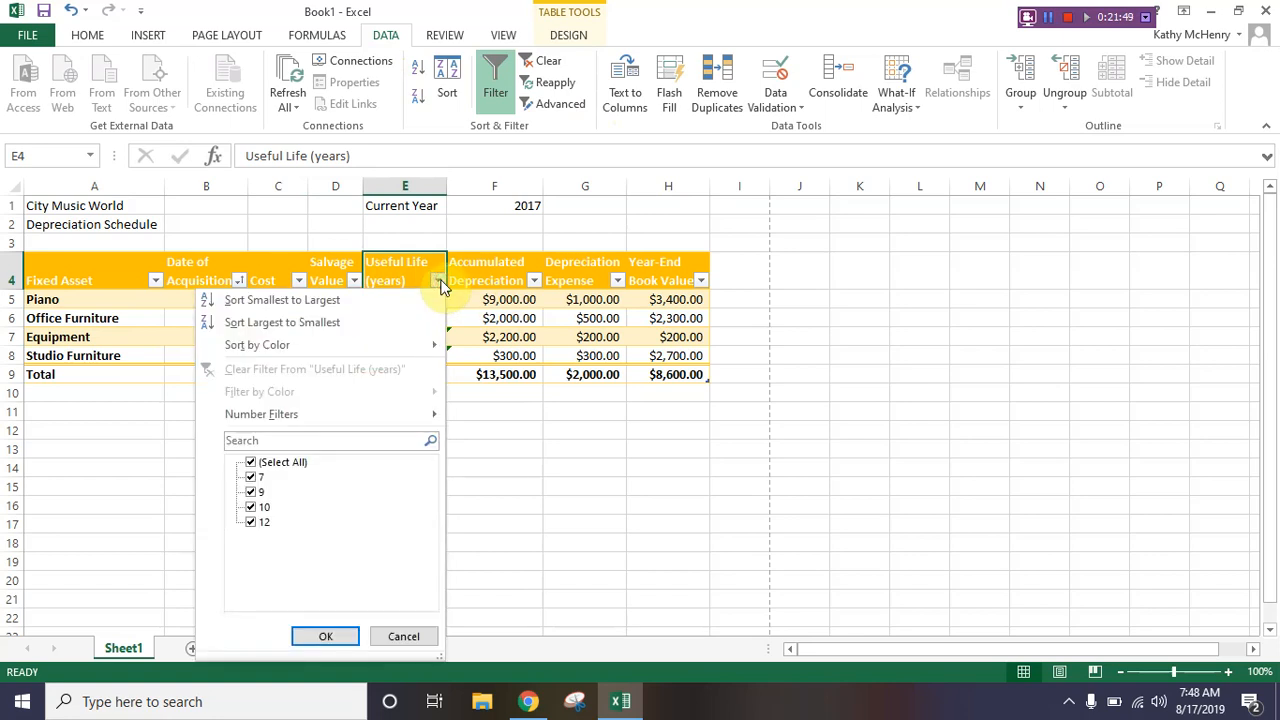
left_click(254, 525)
left_click(312, 633)
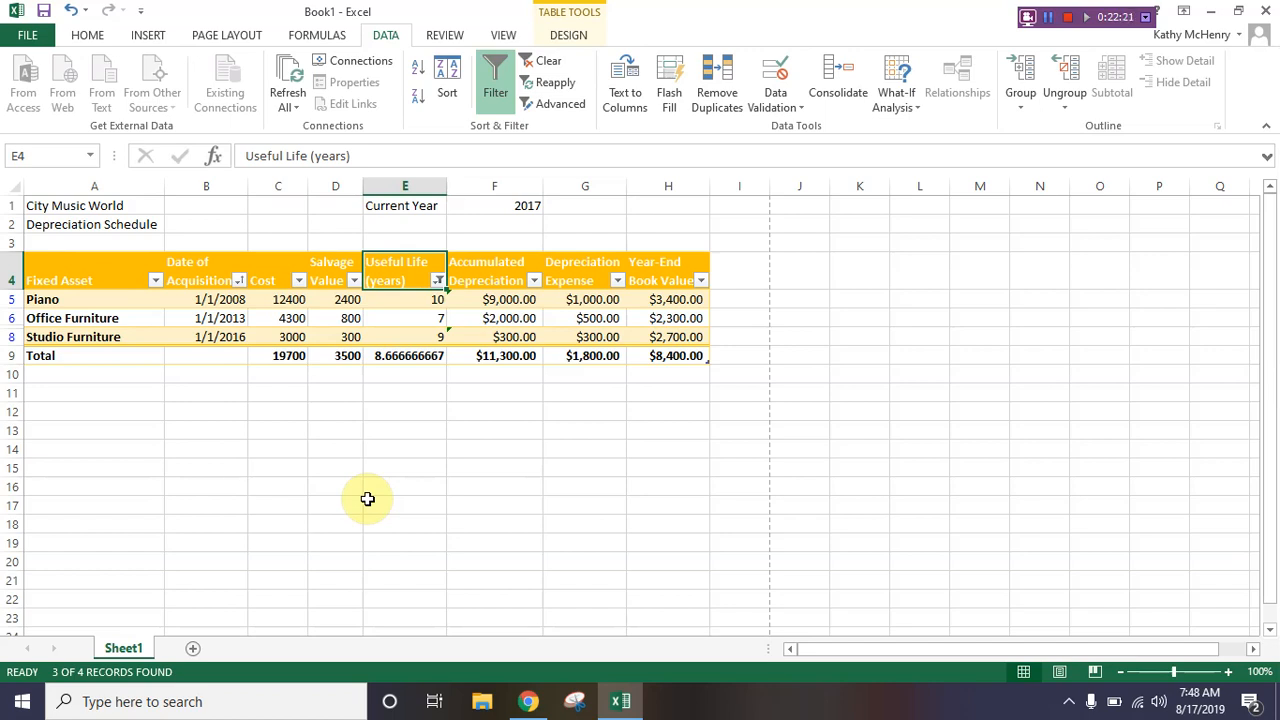
left_click(497, 92)
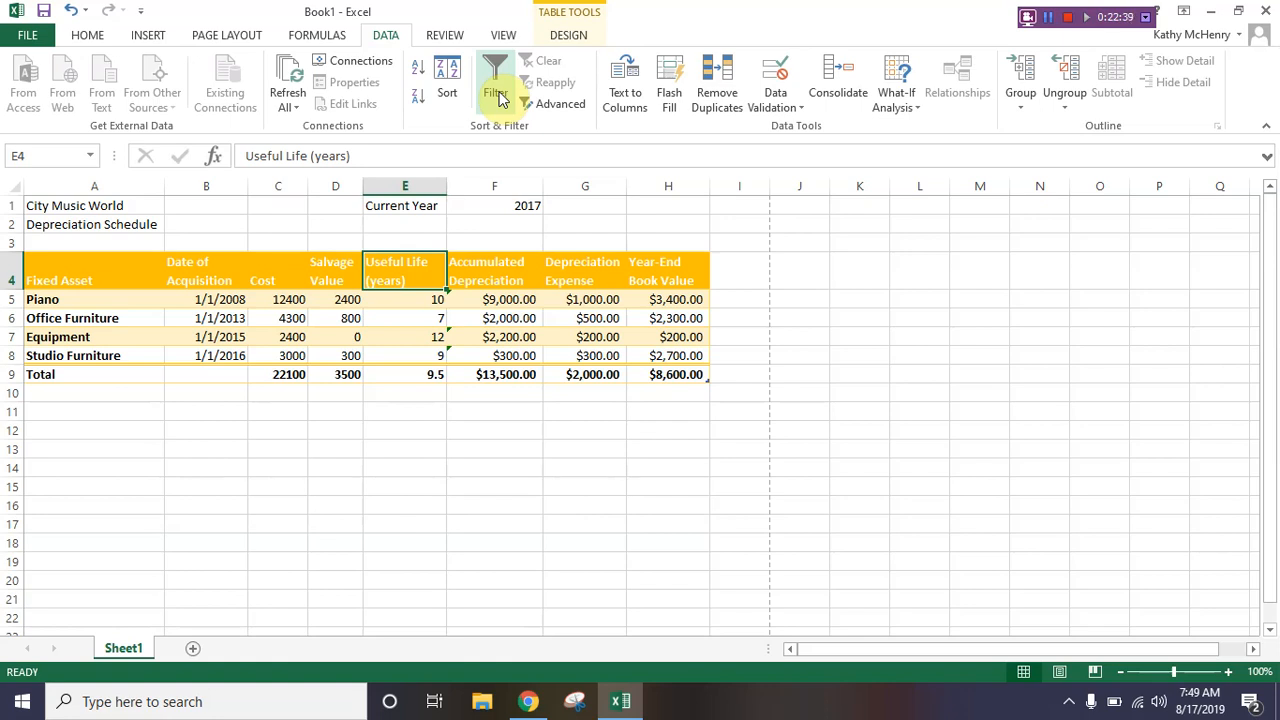
left_click(500, 95)
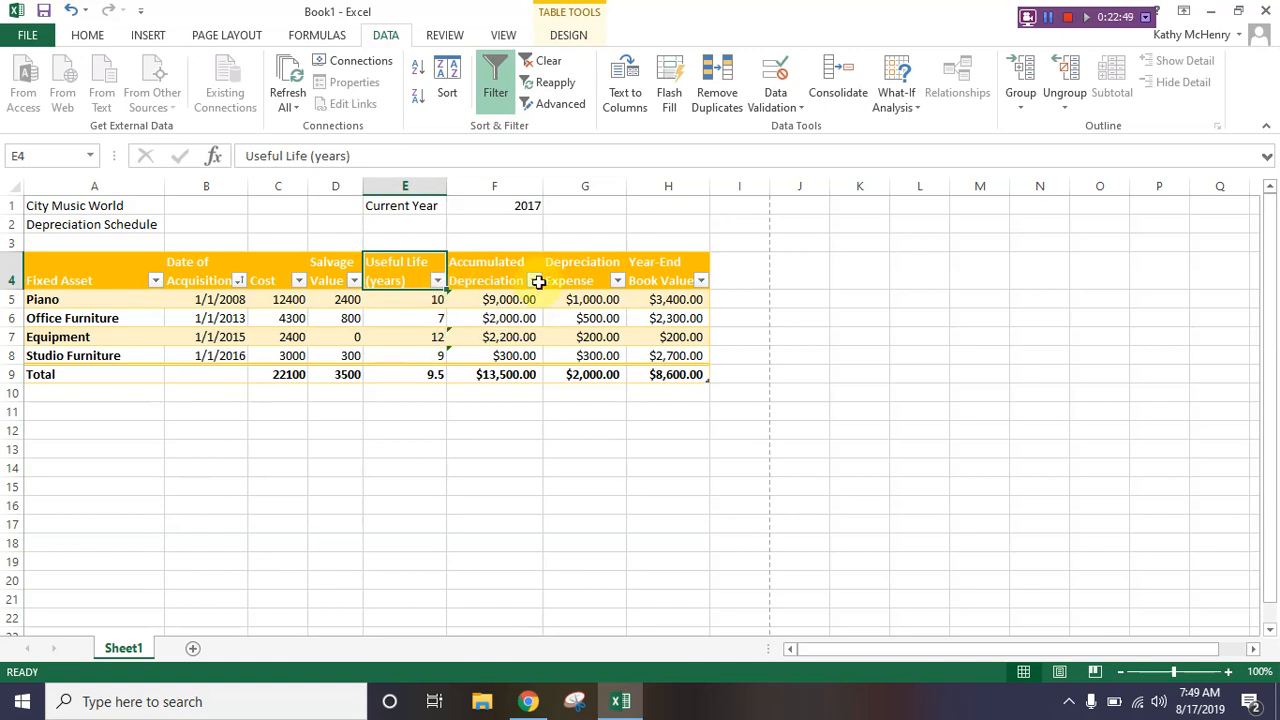
- Apply a custom number filter to Year-End Book Value showing only rows where it is greater than 3000
left_click(702, 282)
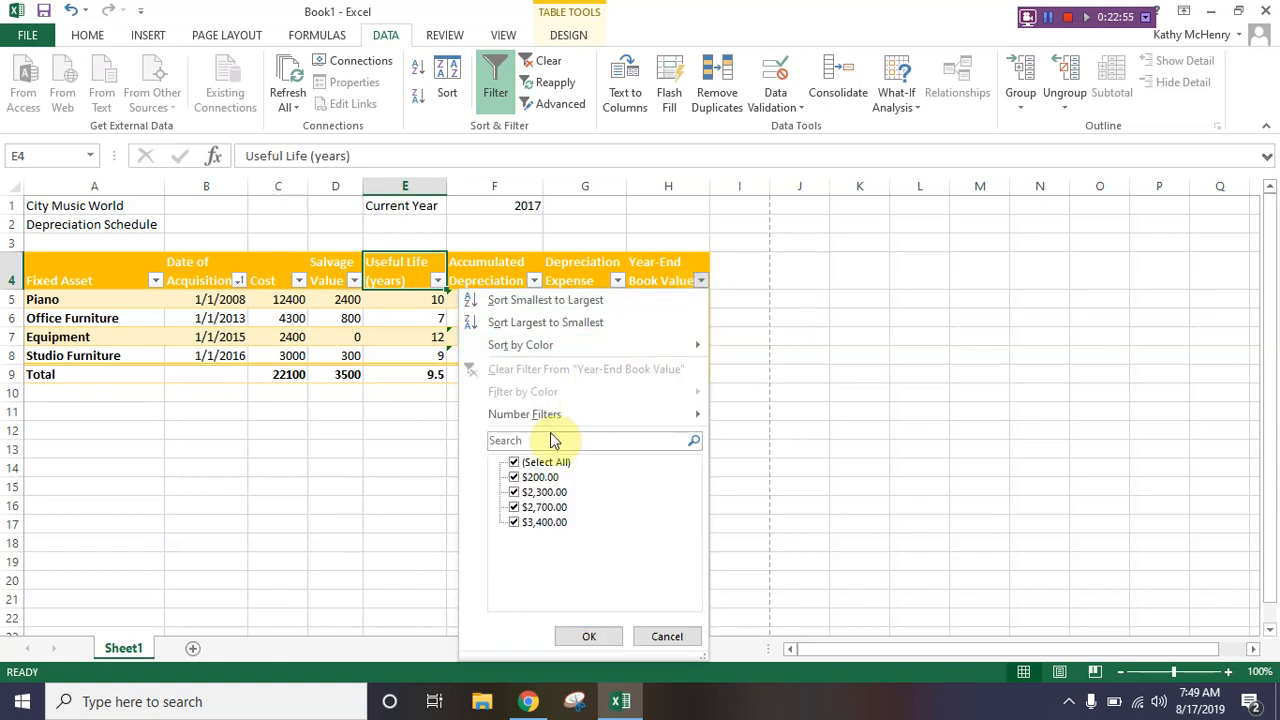
mouse_move(557, 418)
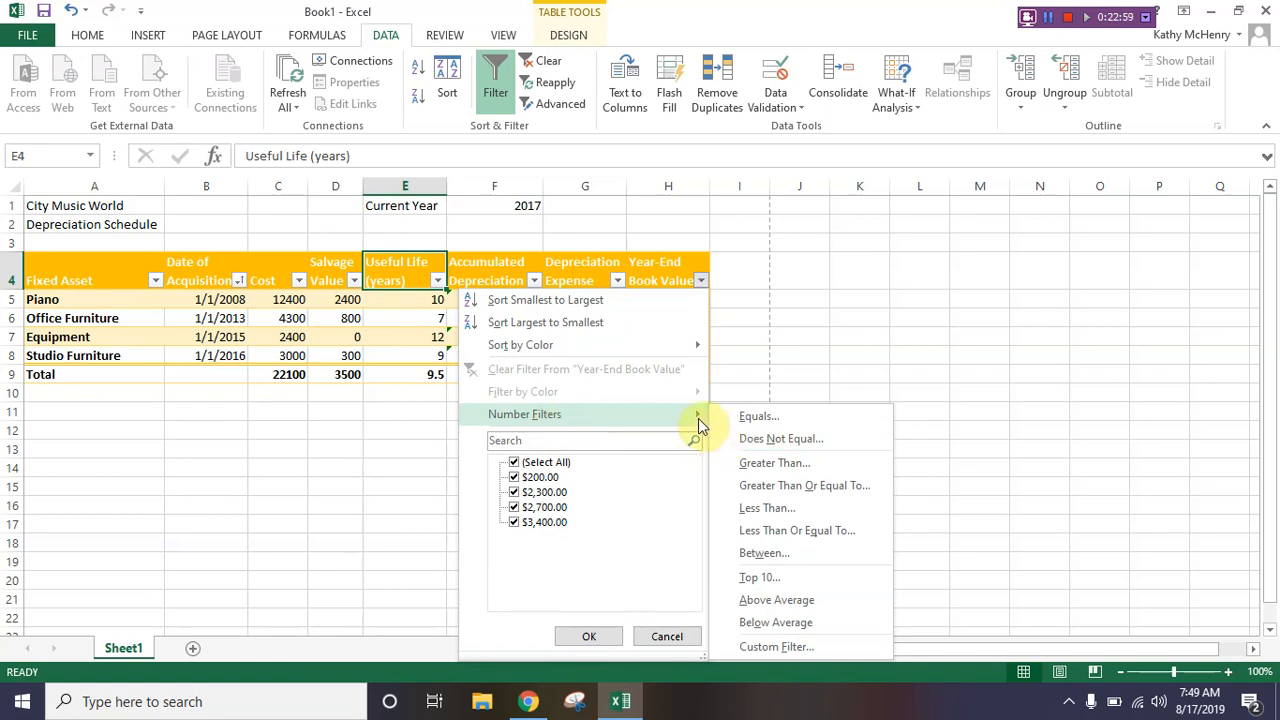
left_click(771, 648)
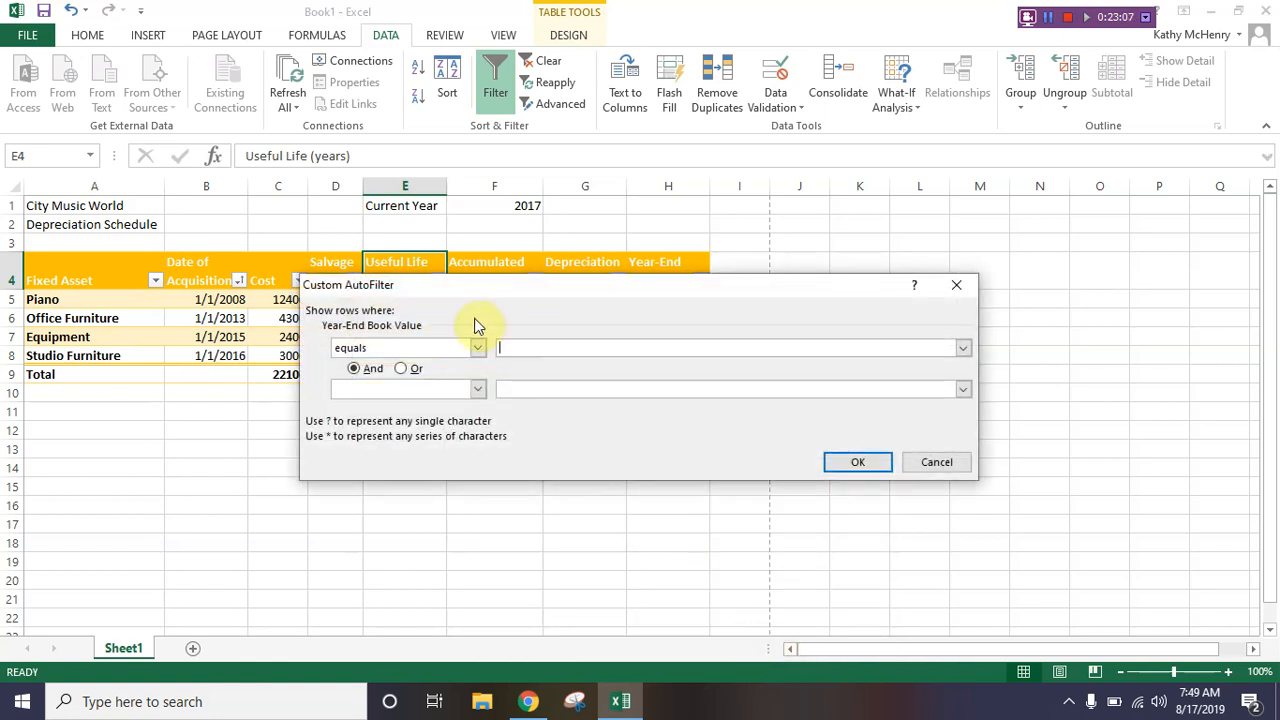
left_click(421, 349)
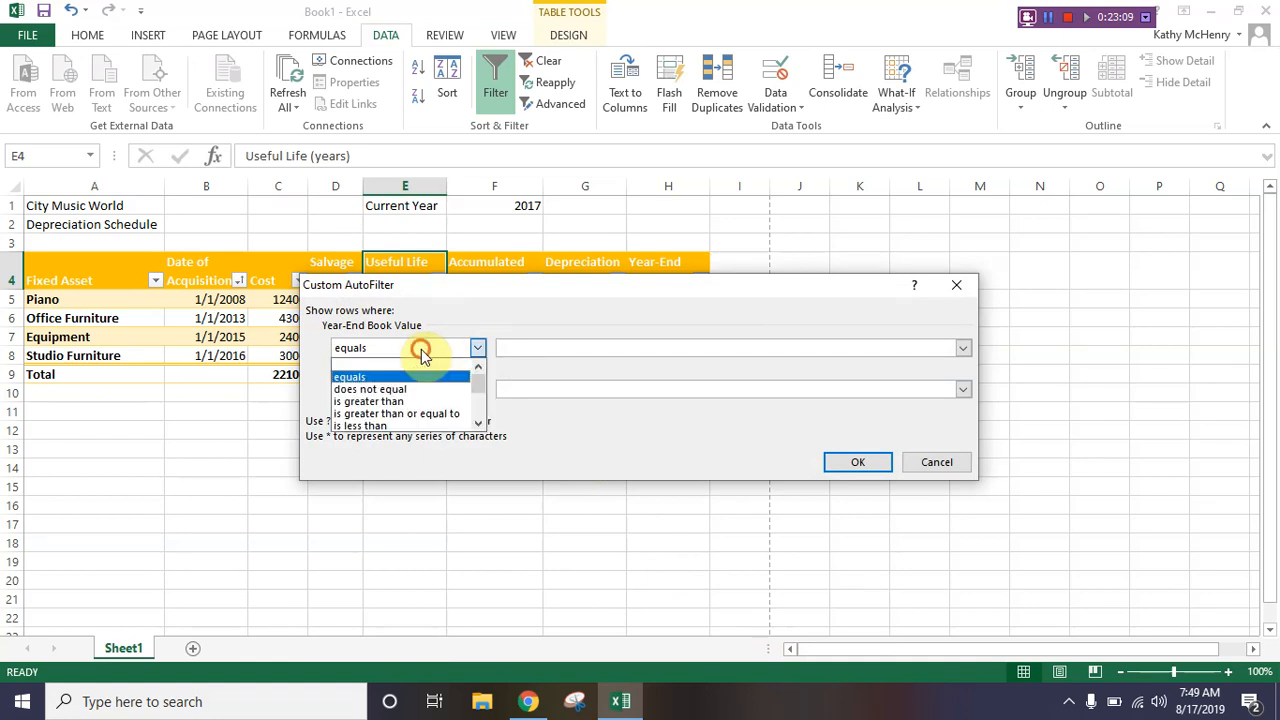
left_click(401, 402)
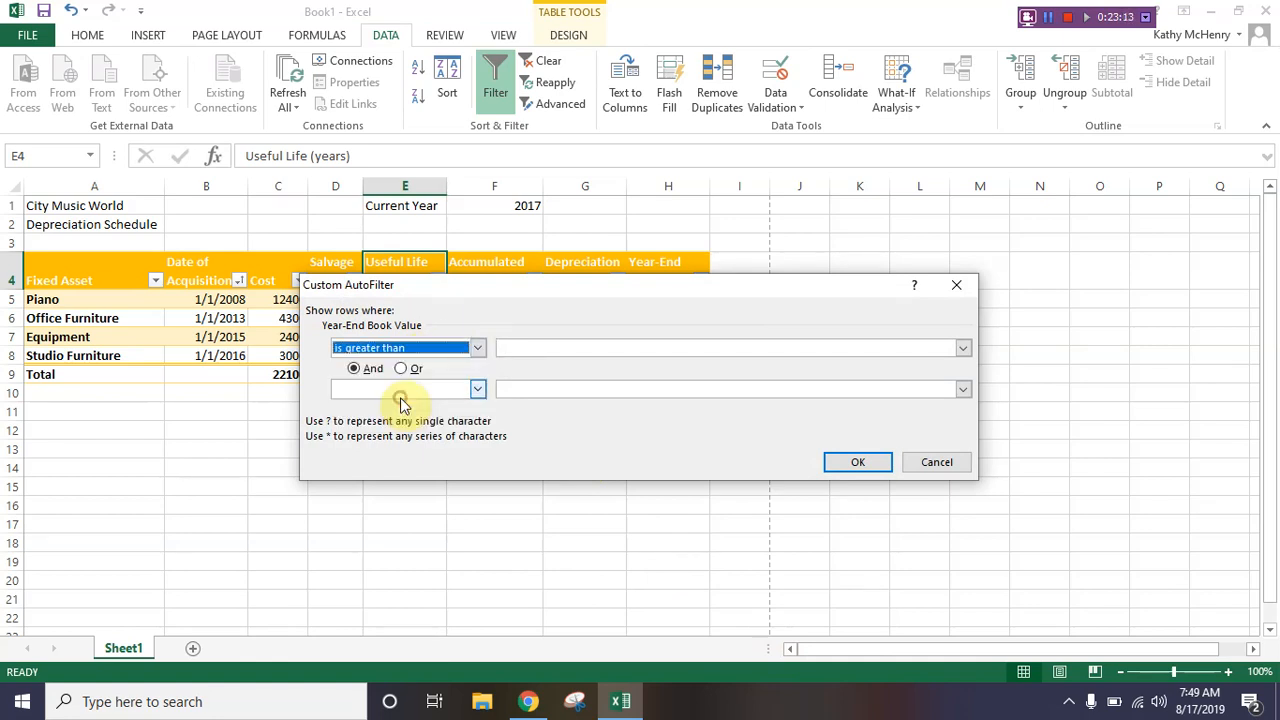
left_click(527, 349)
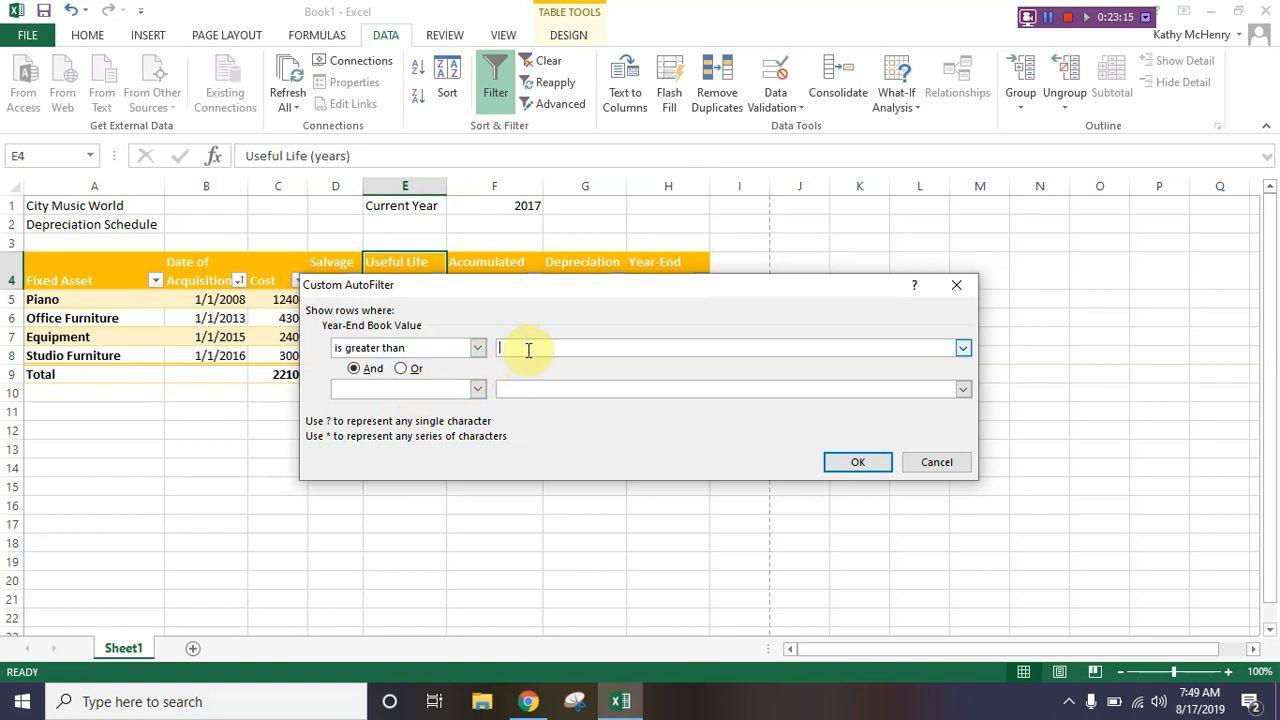
type("3000")
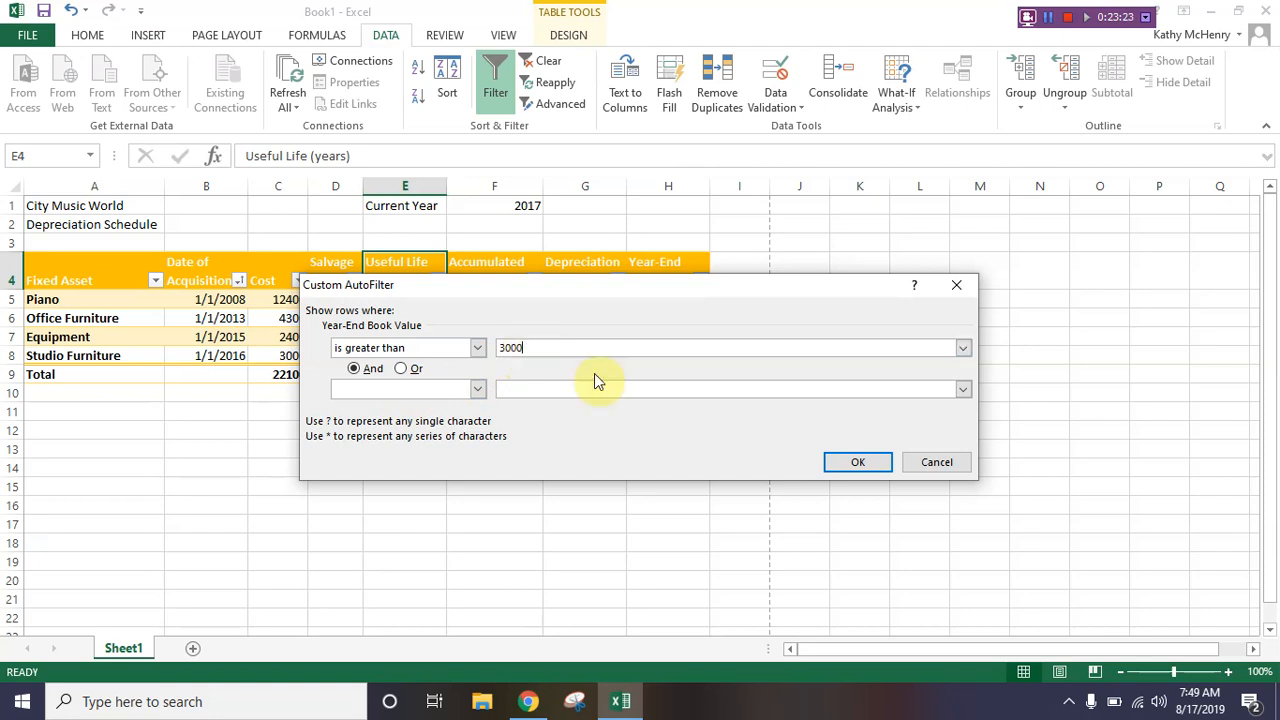
left_click(865, 461)
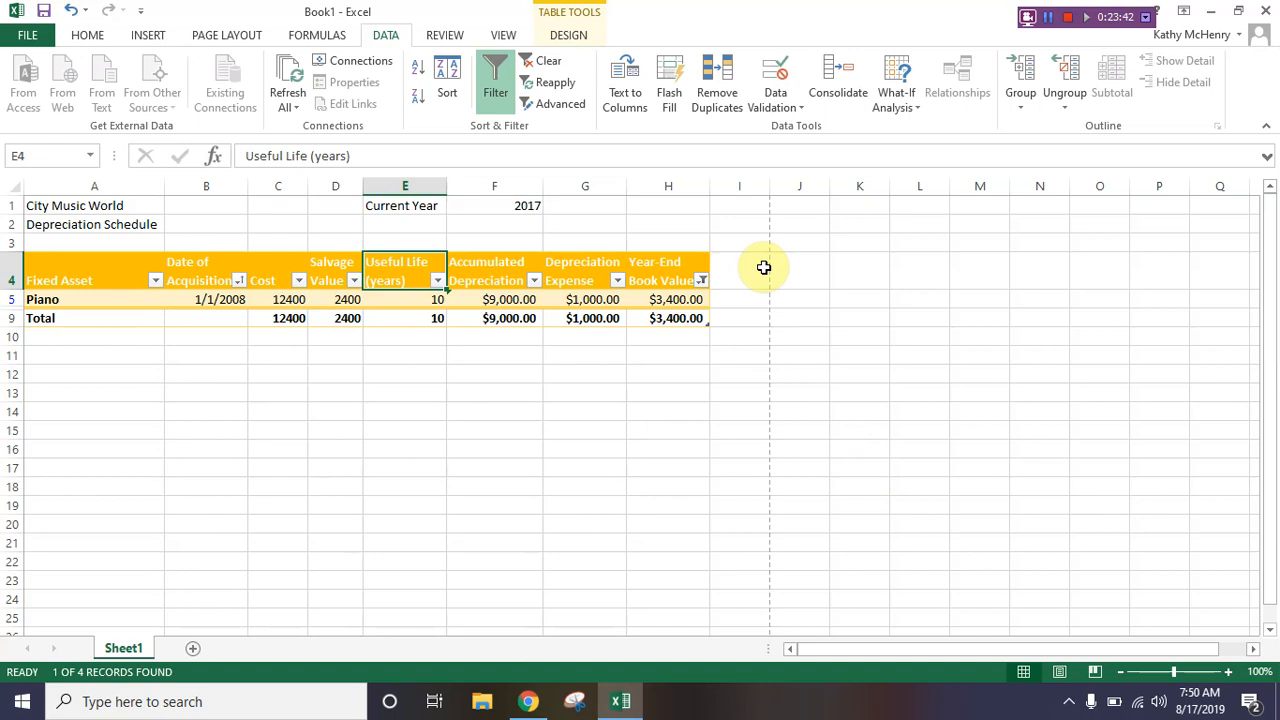
left_click(1049, 17)
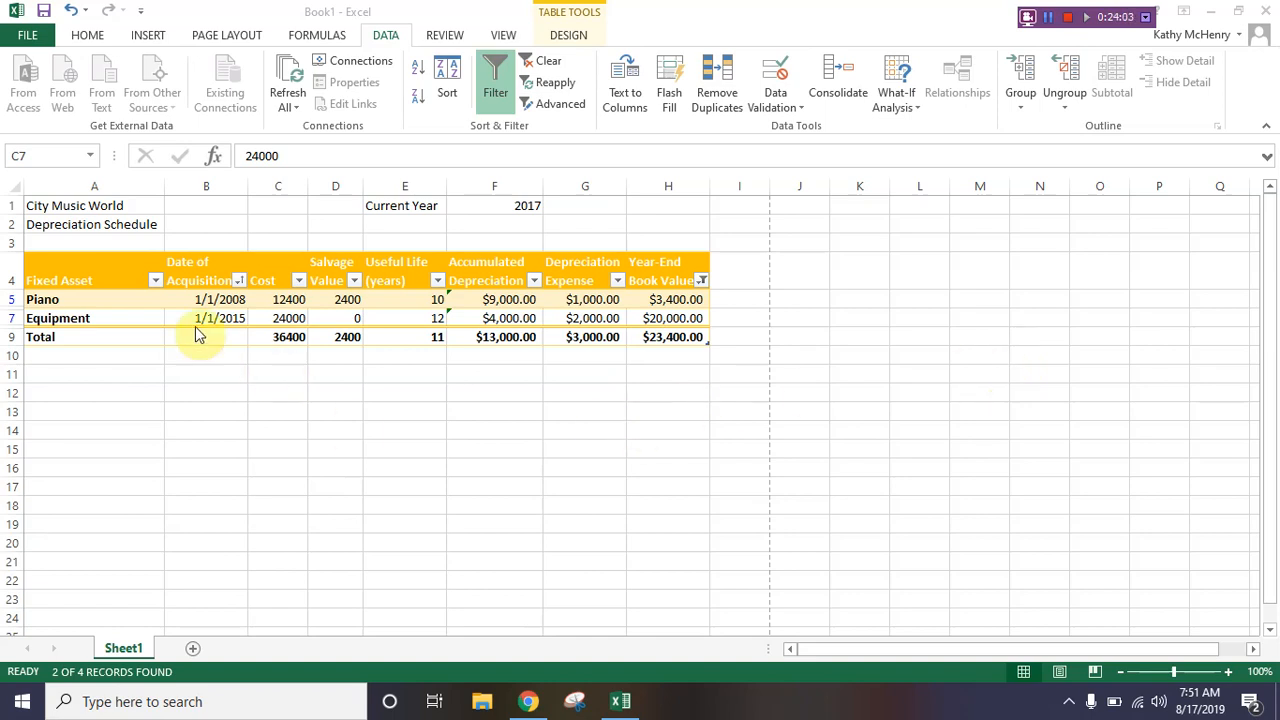
- Insert a pie chart from the filtered table range A4:H9 using Quick Analysis, and place it directly below the table
left_click(104, 270)
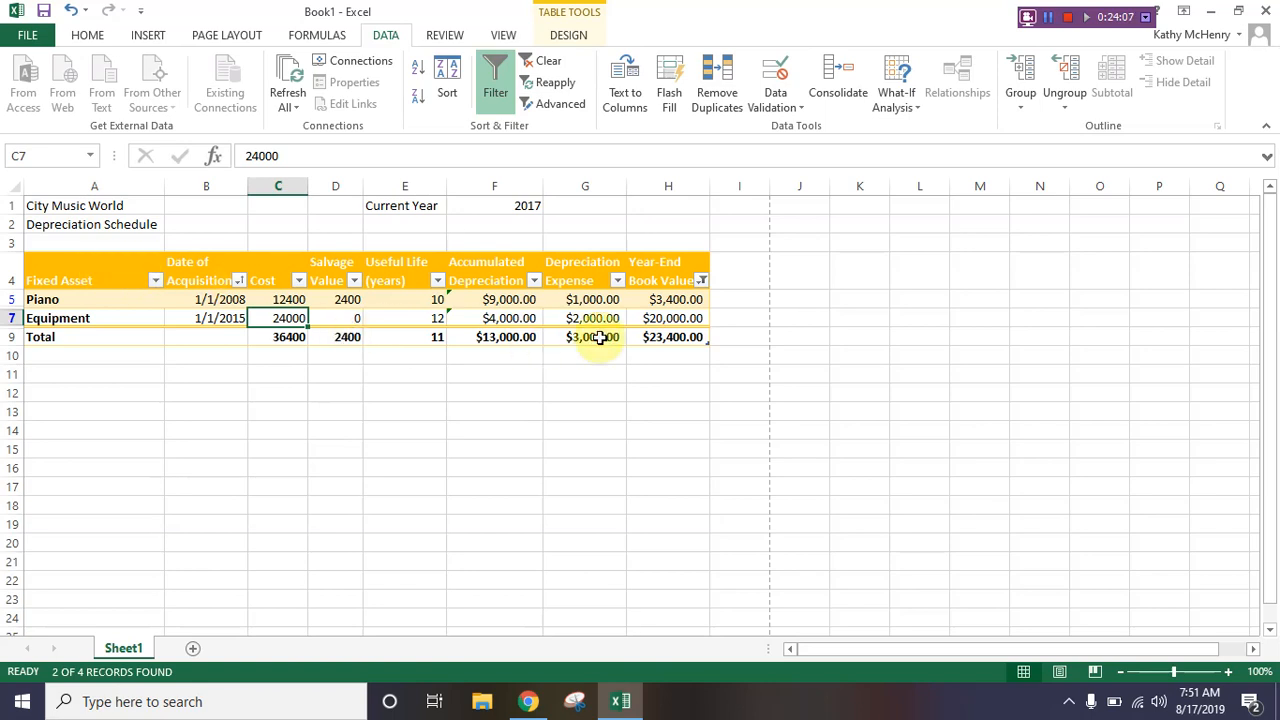
left_click(116, 278)
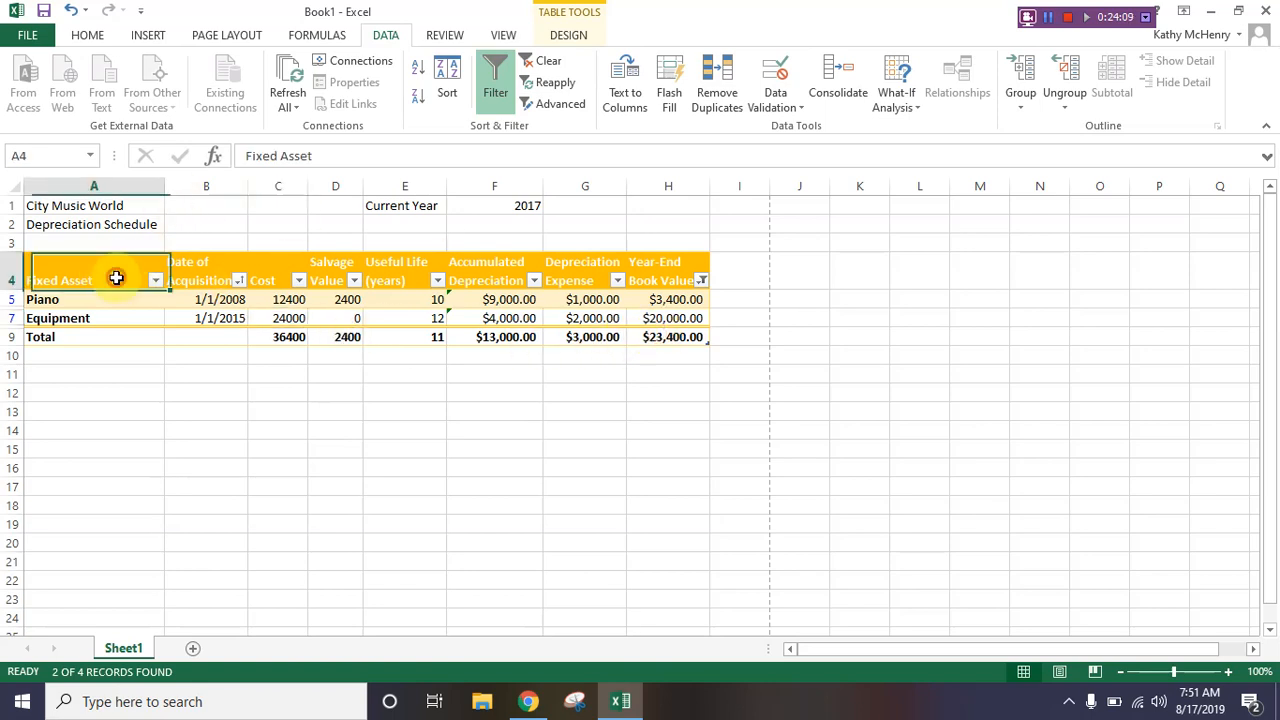
left_click_drag(116, 278, 659, 341)
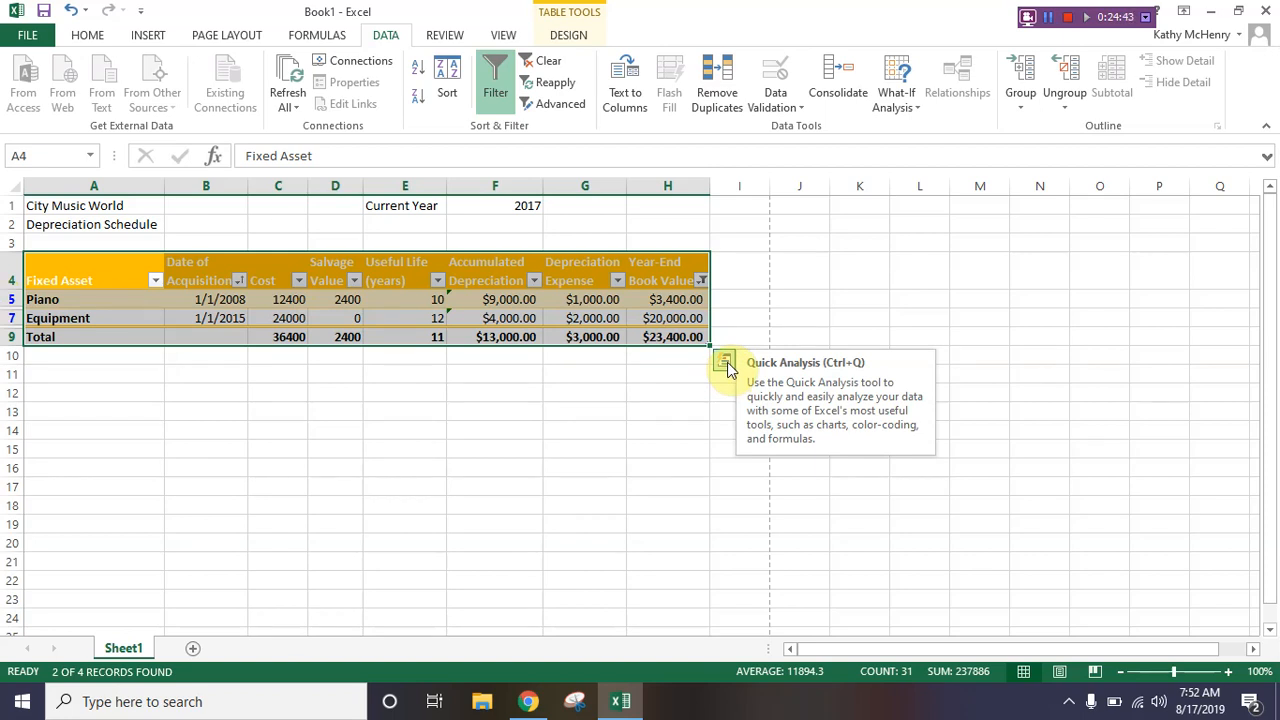
left_click(725, 362)
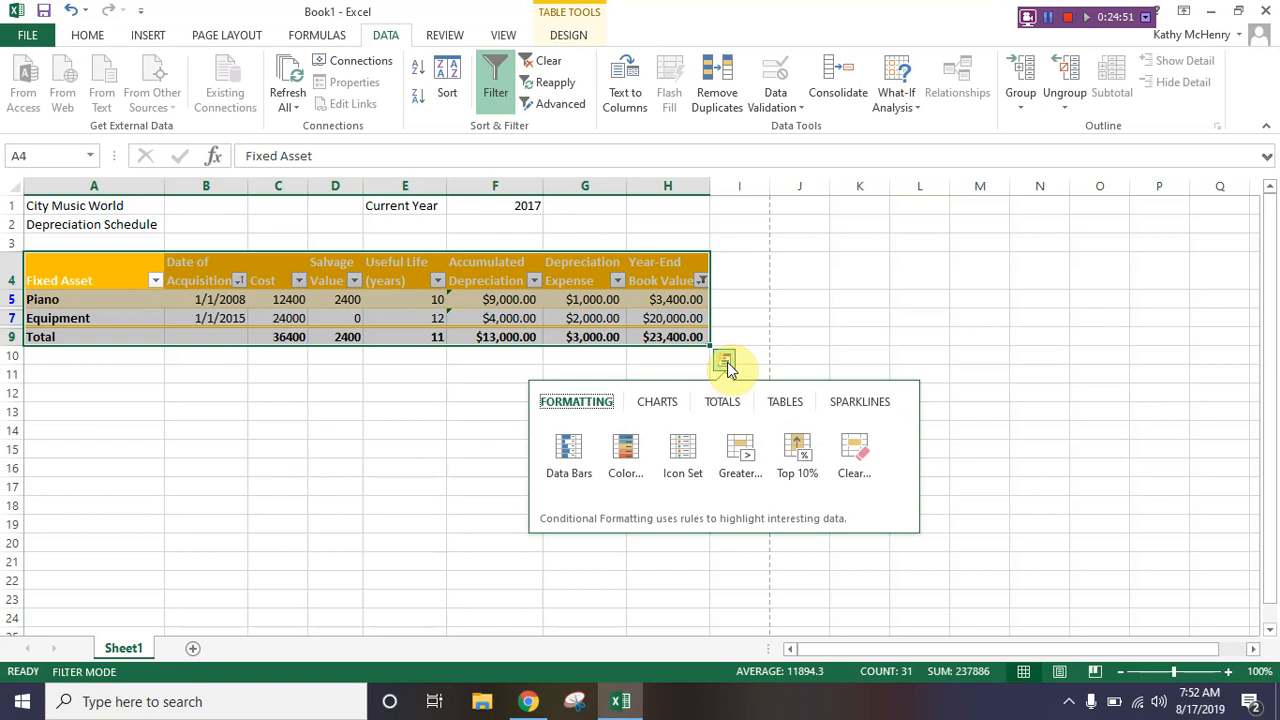
left_click(657, 405)
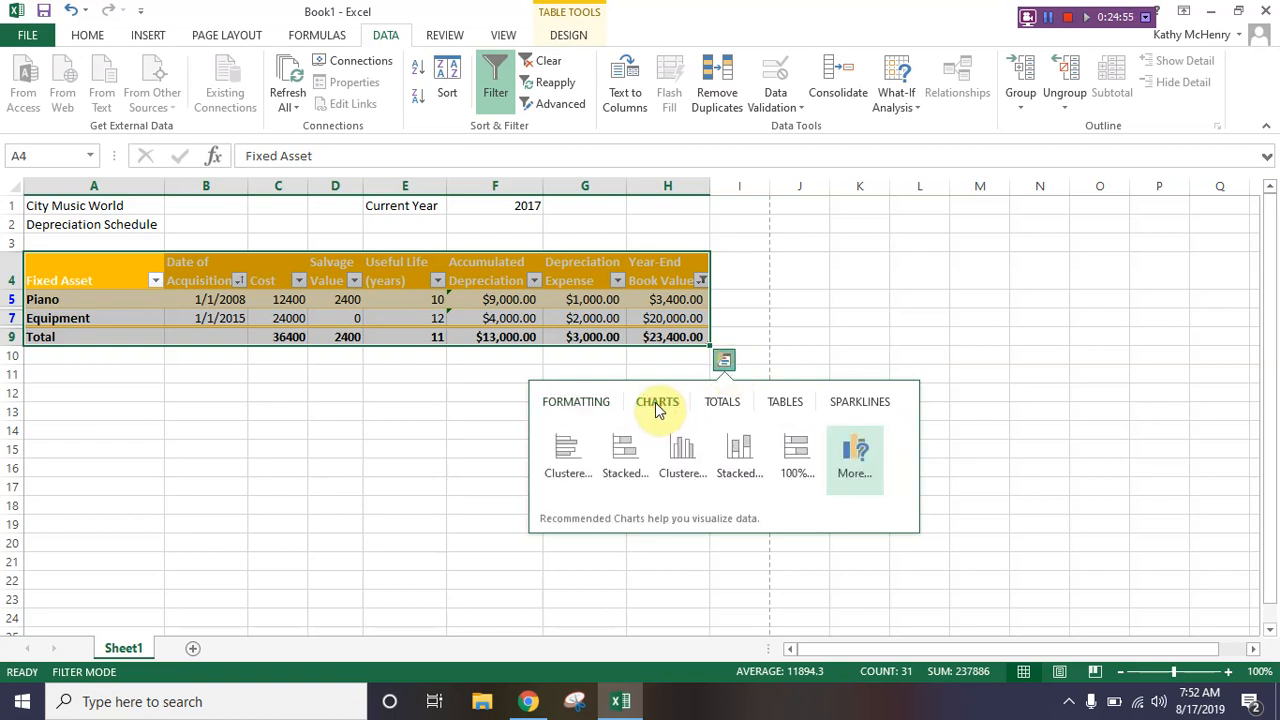
left_click(856, 465)
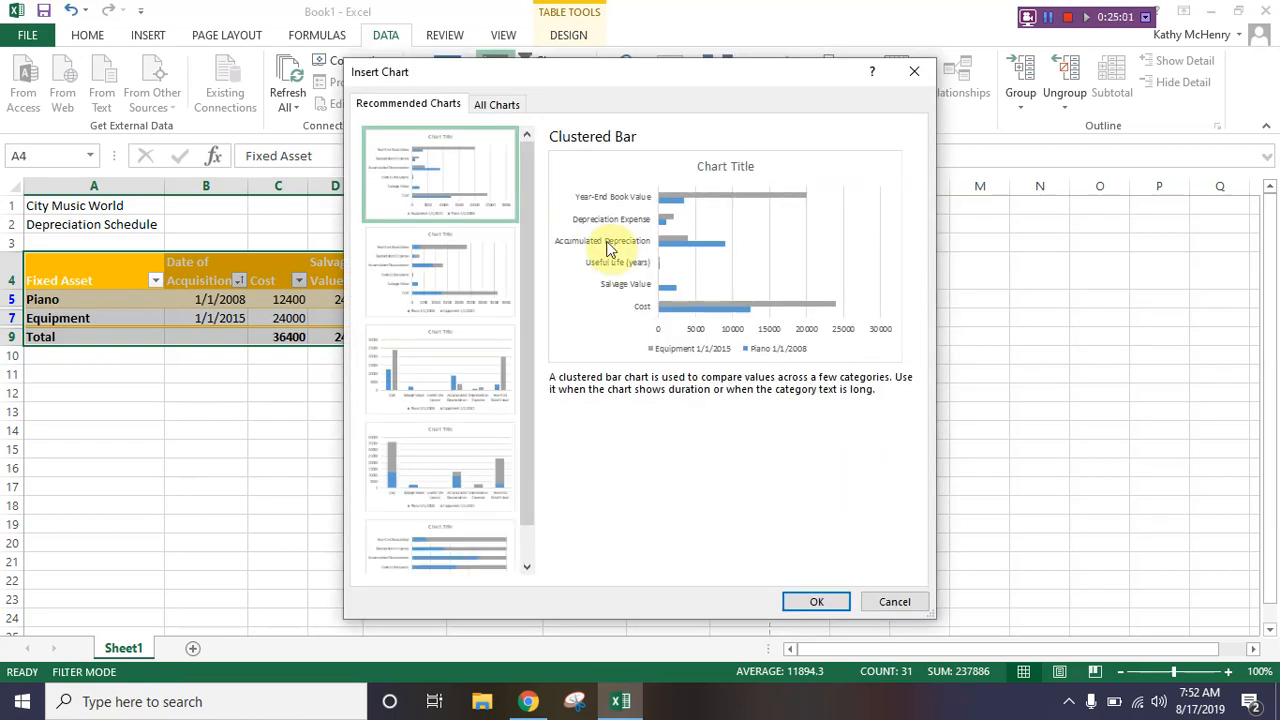
left_click(497, 106)
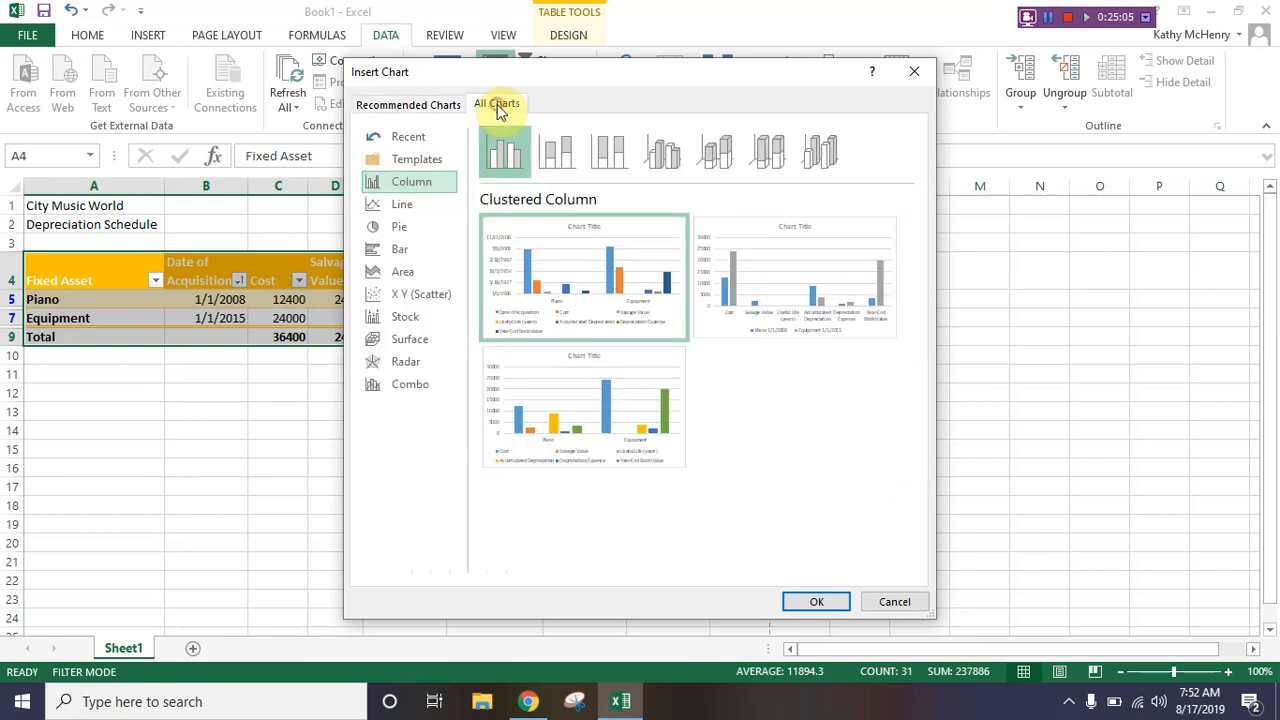
left_click(398, 230)
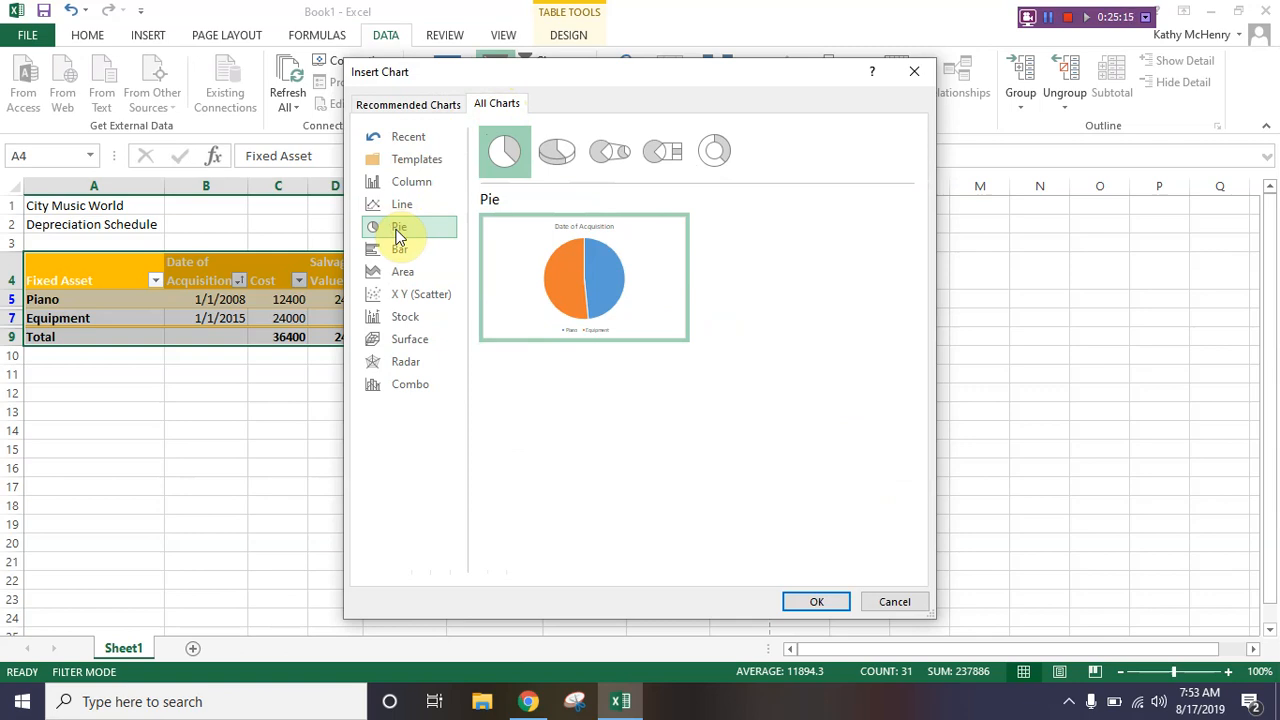
left_click(812, 602)
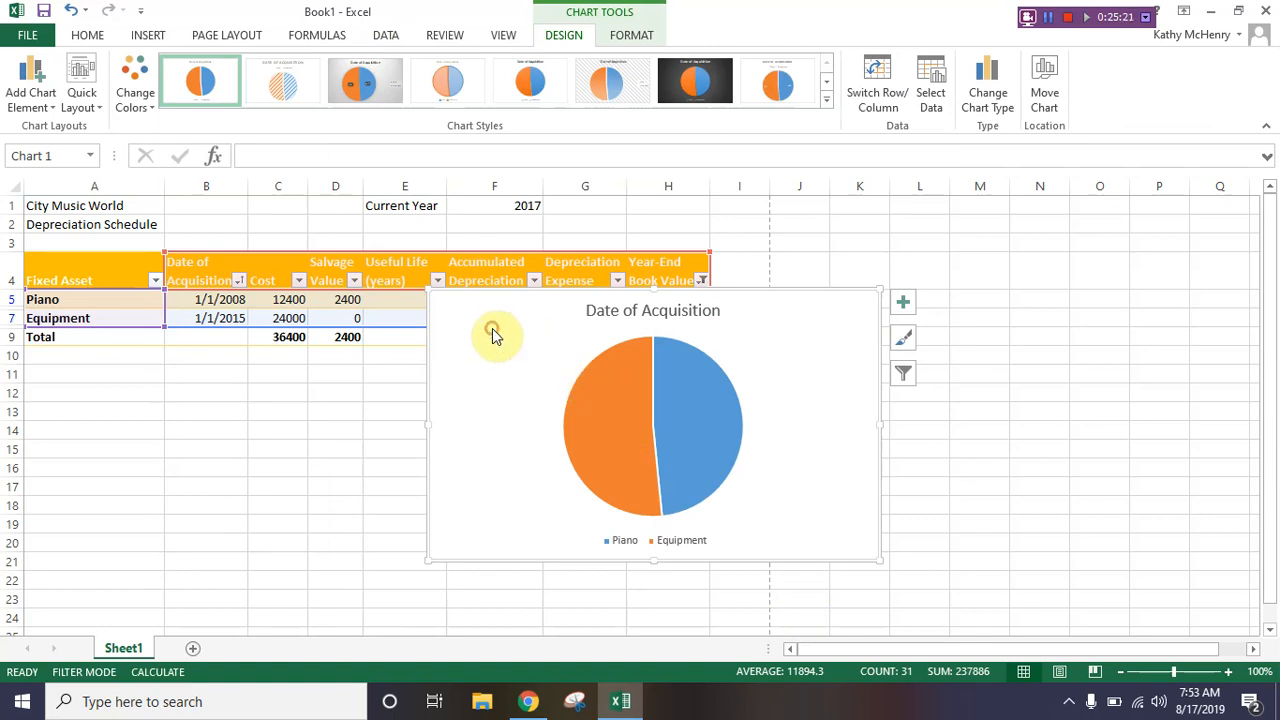
left_click_drag(492, 328, 288, 305)
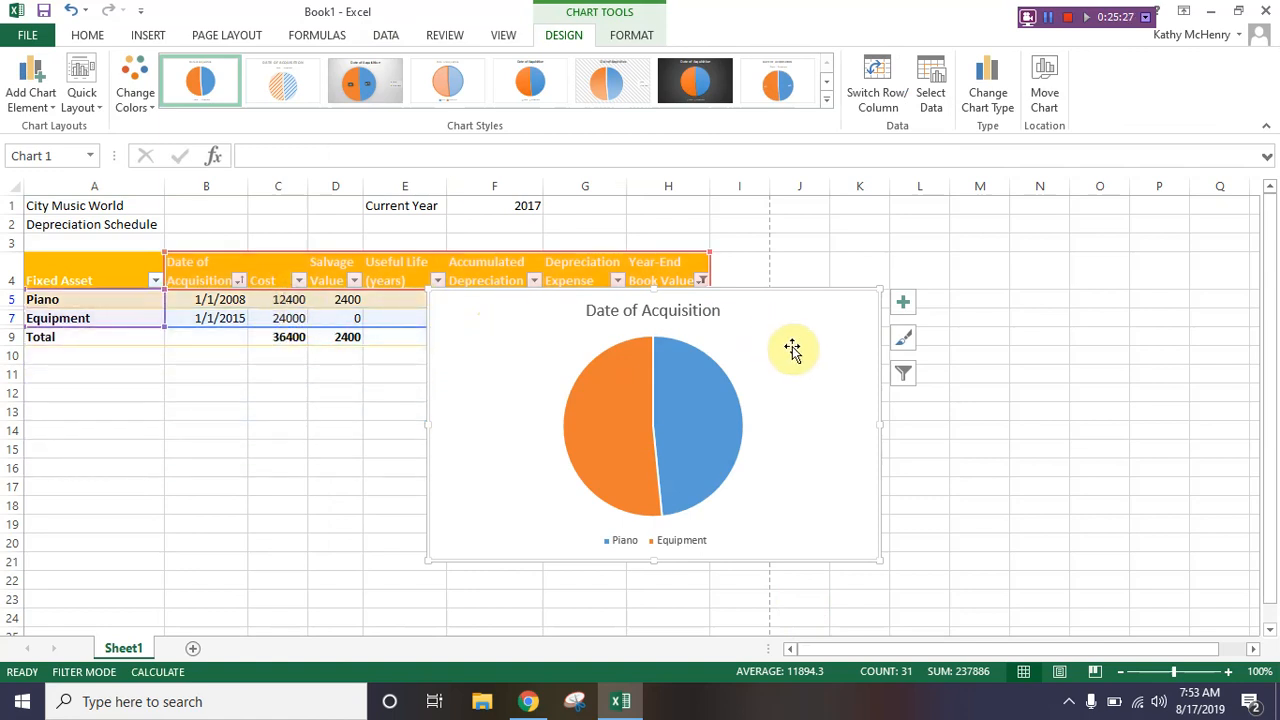
mouse_move(792, 345)
left_mouse_down()
mouse_move(651, 400)
mouse_move(471, 426)
mouse_move(449, 389)
mouse_move(394, 403)
mouse_move(471, 404)
left_mouse_up()
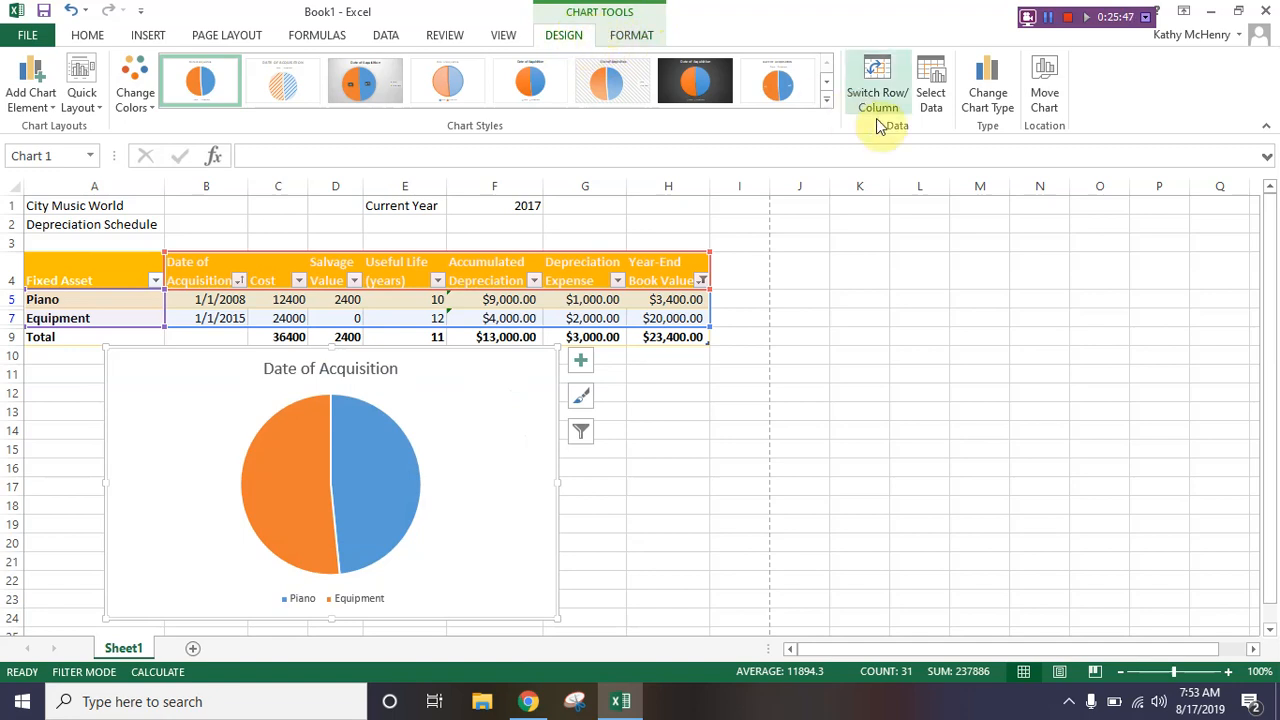
- Change the pie chart's data range to the Fixed Asset cells A4:A7 and the Year-End Book Value cells H4:H7
left_click(935, 94)
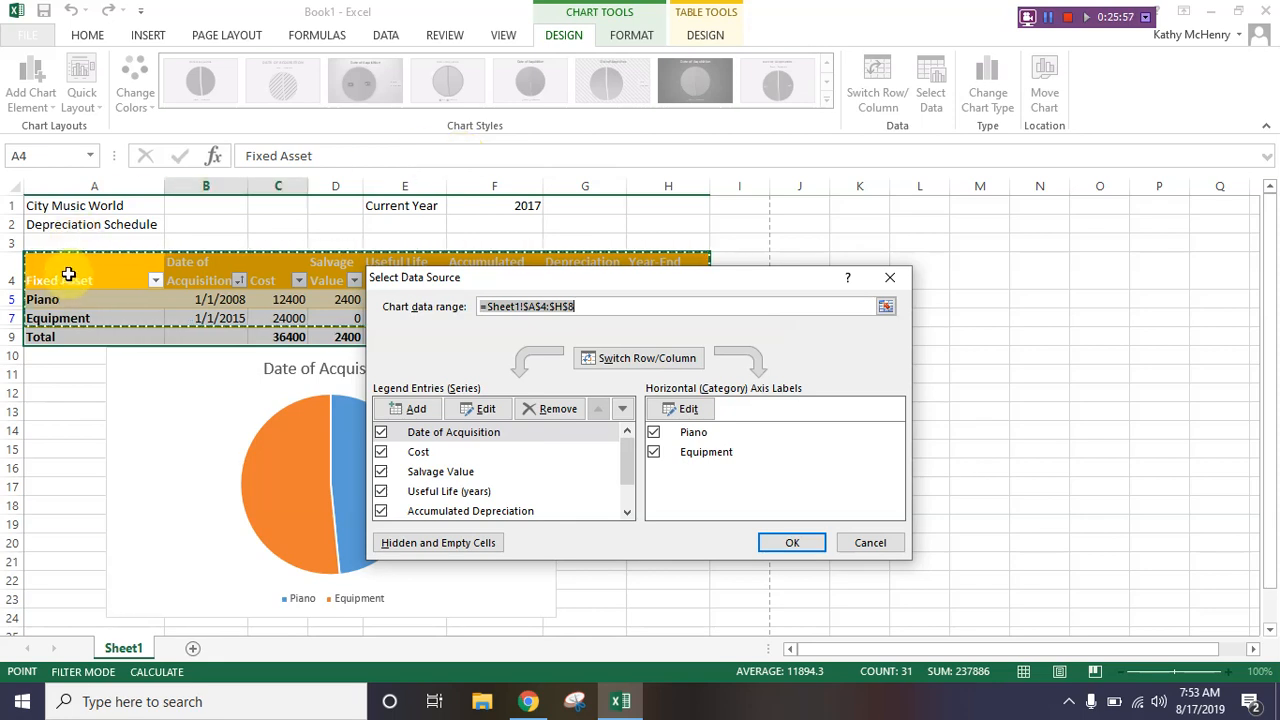
left_click_drag(68, 275, 67, 312)
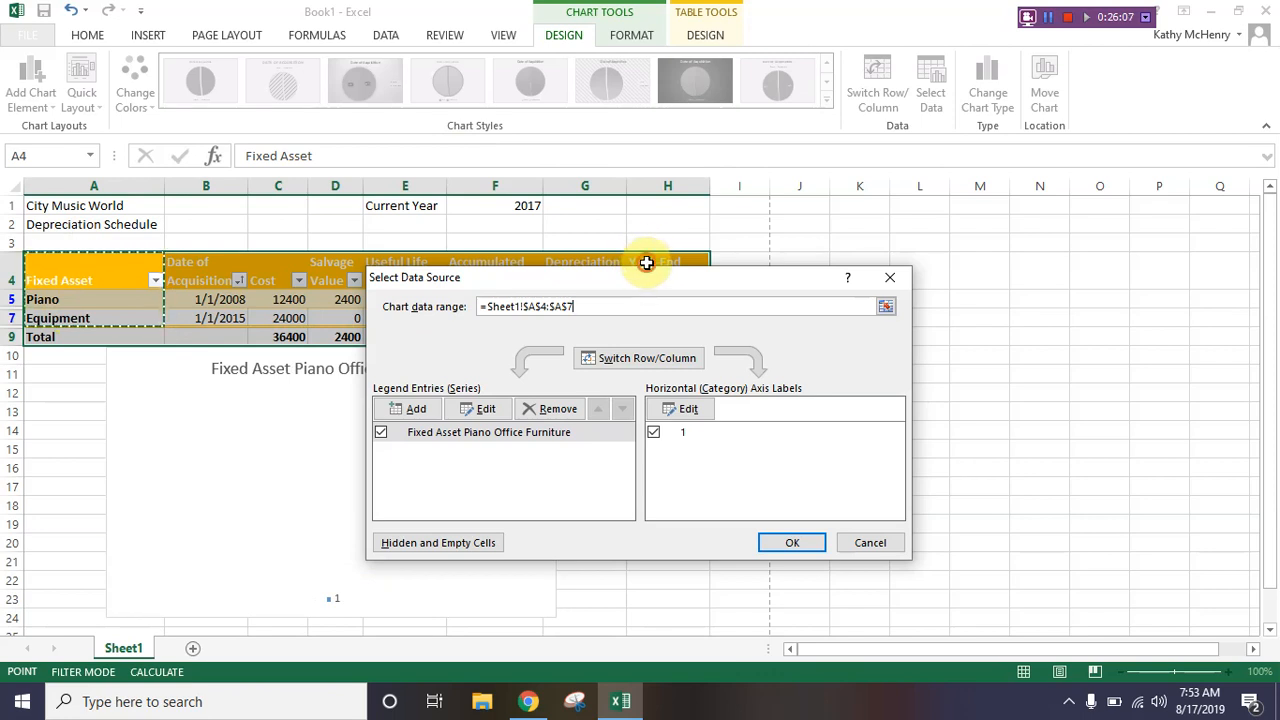
left_click_drag(646, 263, 860, 374)
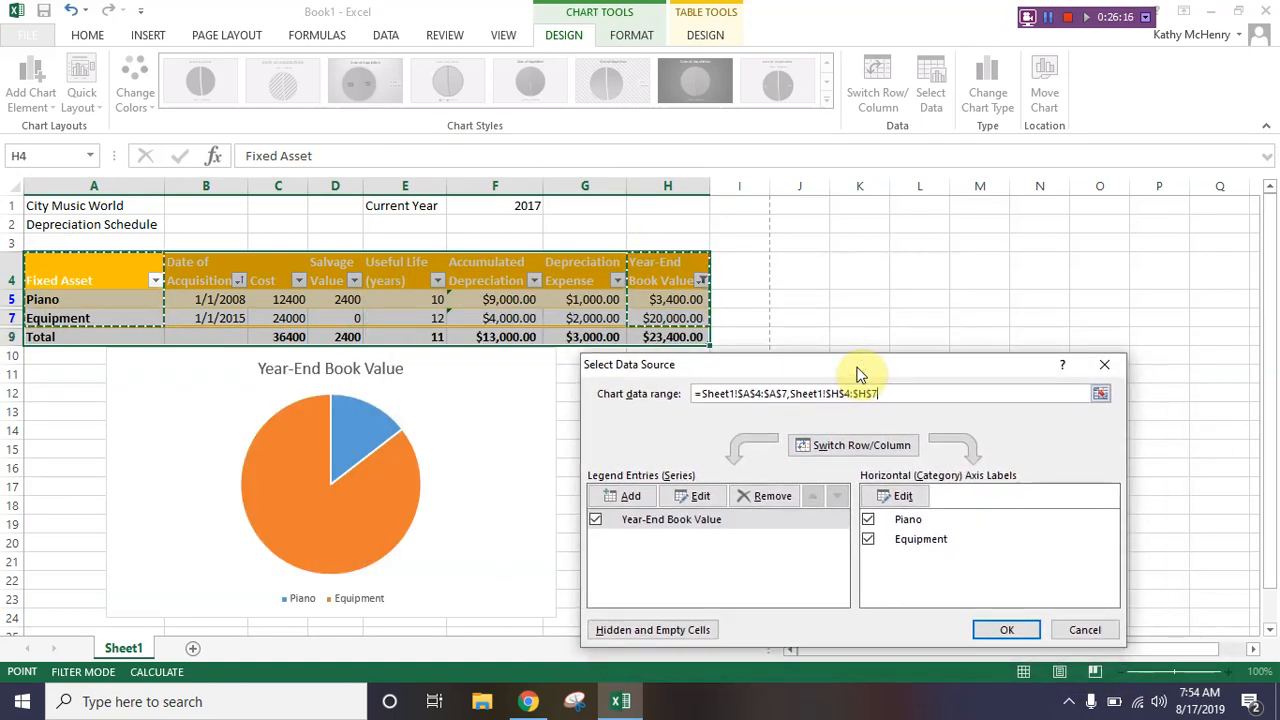
left_click(787, 395)
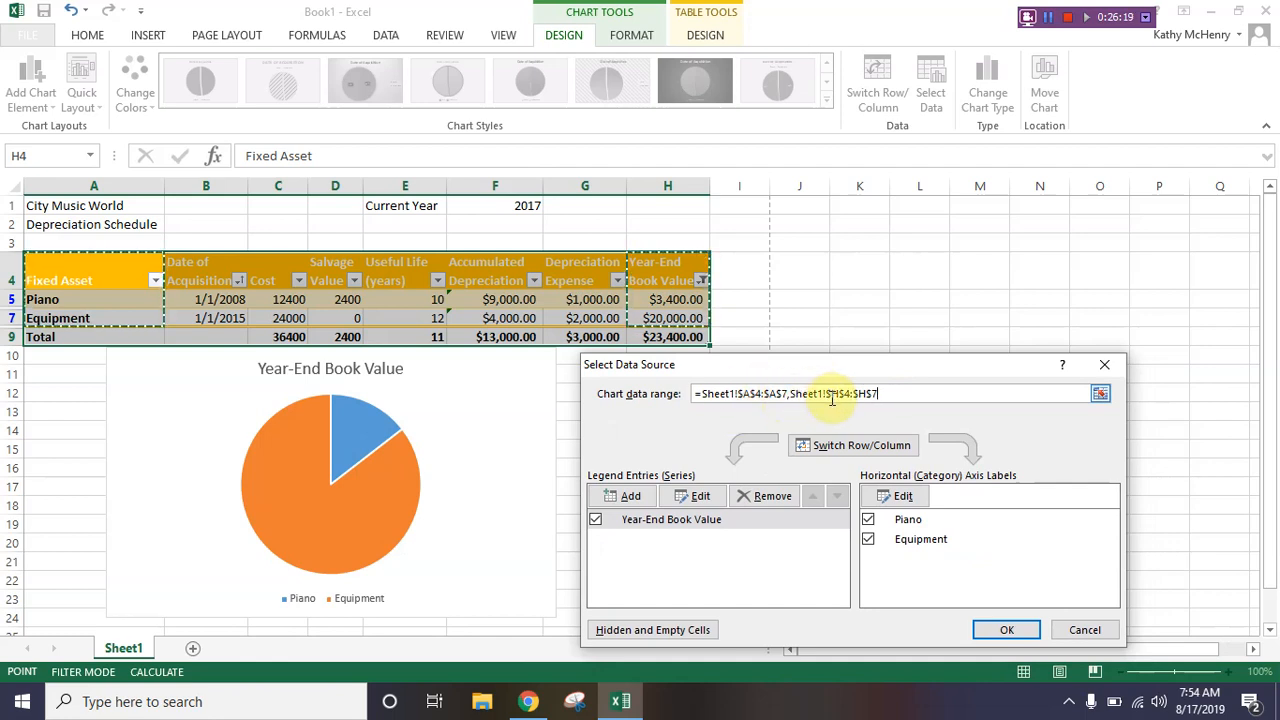
left_click(984, 630)
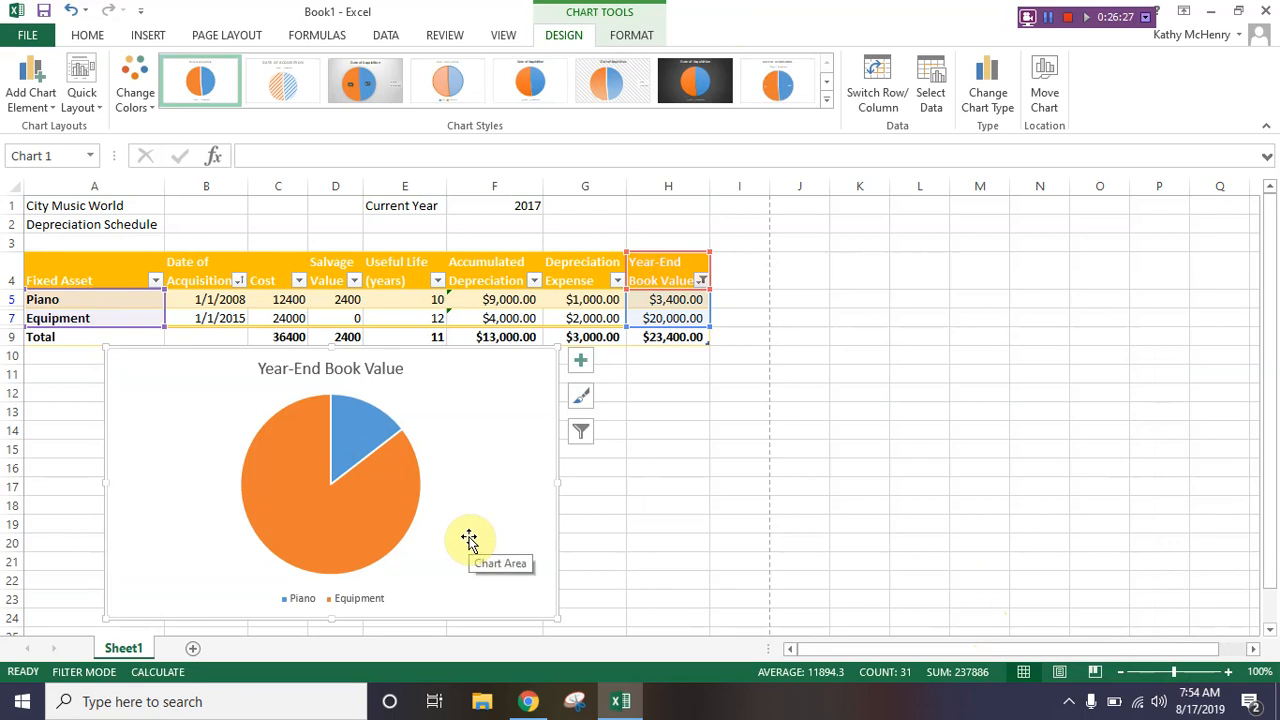
- Clear the filter from the Year-End Book Value column so all assets are shown
left_click(702, 282)
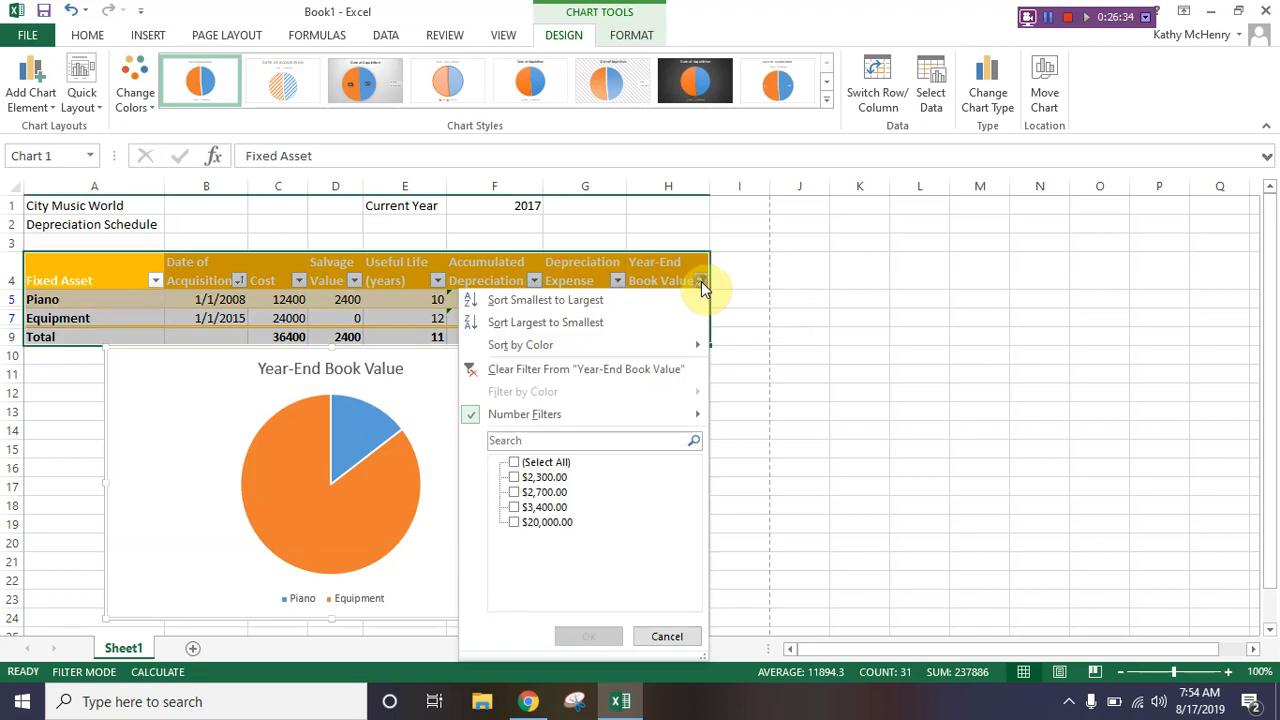
left_click(540, 370)
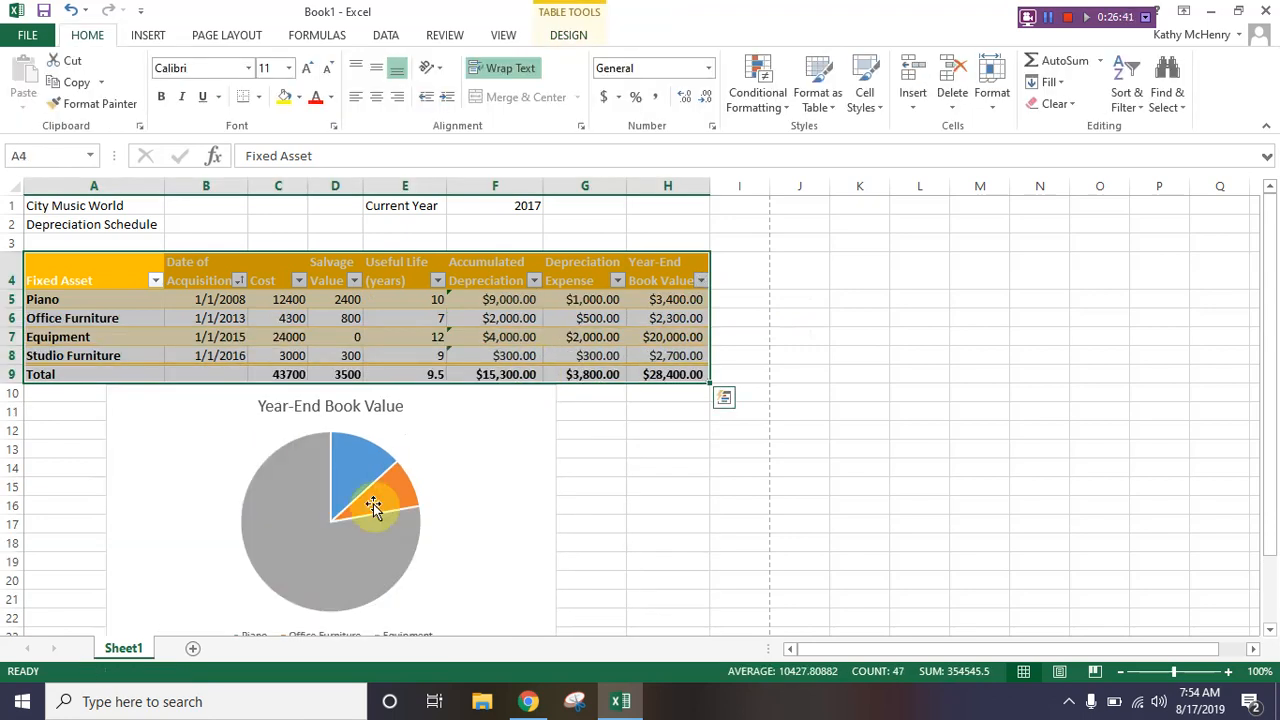
mouse_move(385, 517)
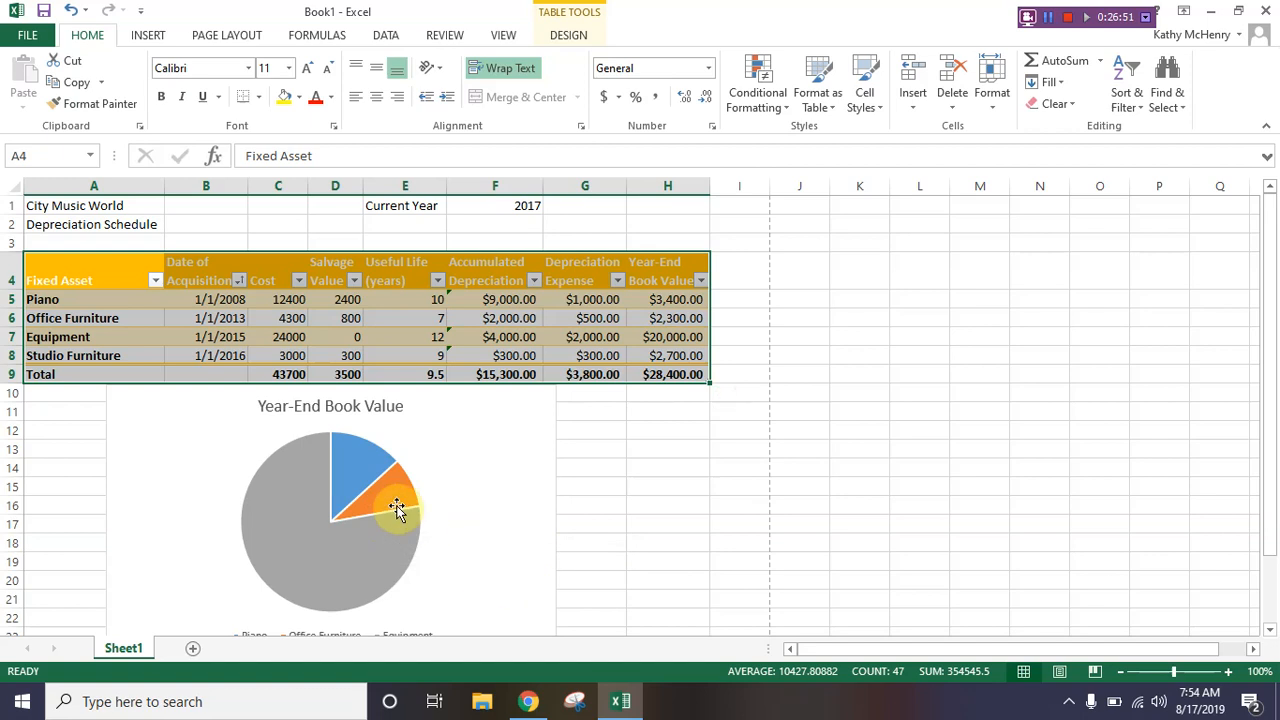
- Extend the pie chart's data range through row 8, using A4:A8 for the Fixed Asset labels and H4:H8 for the Year-End Book Values
mouse_move(352, 507)
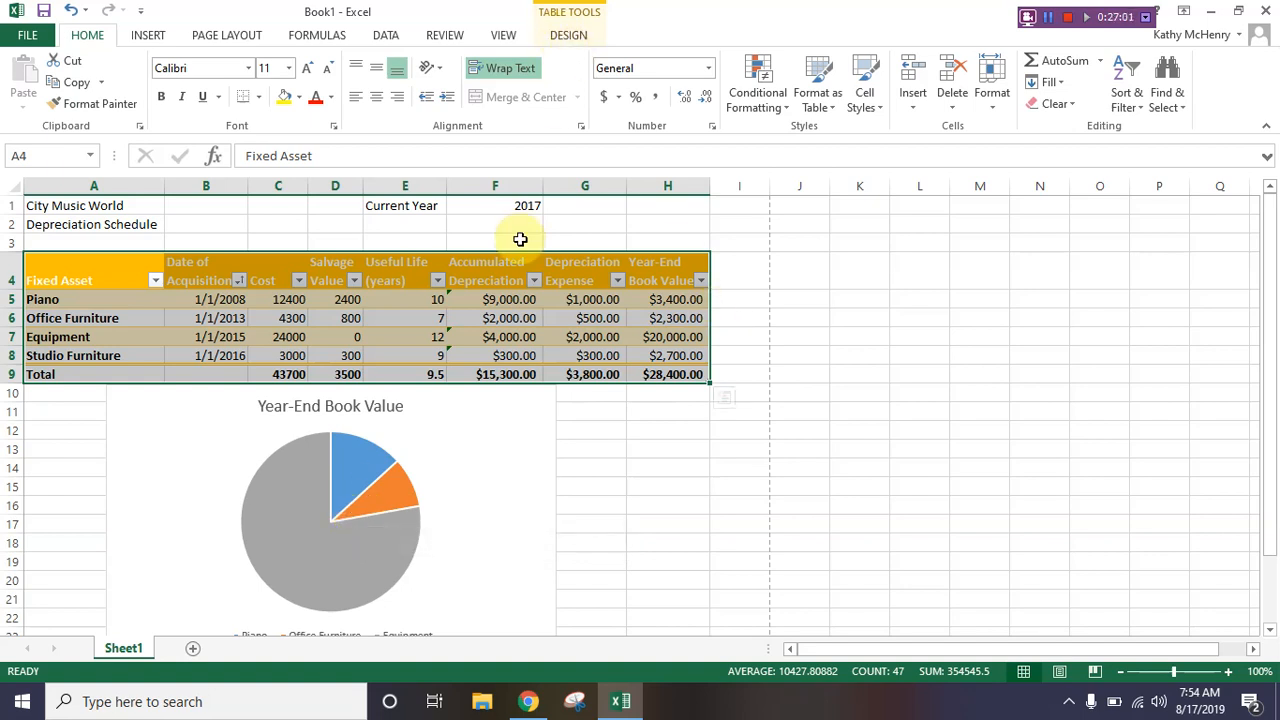
left_click(530, 403)
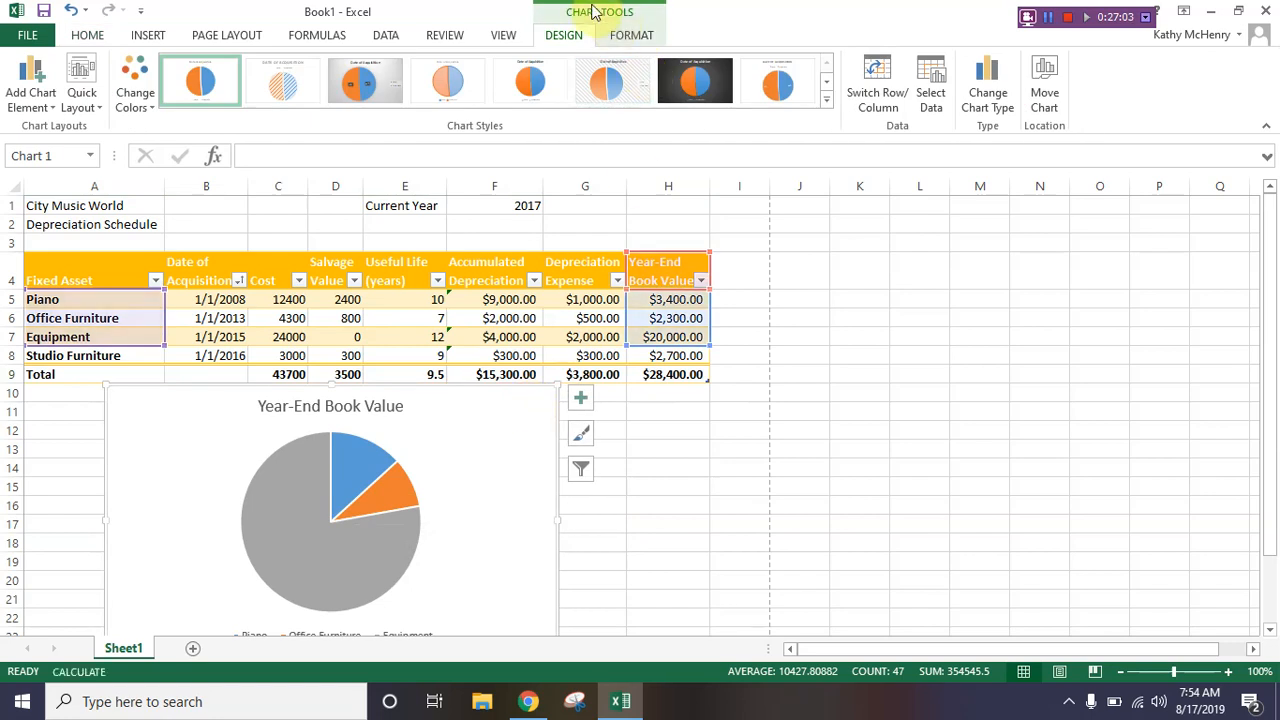
left_click(931, 98)
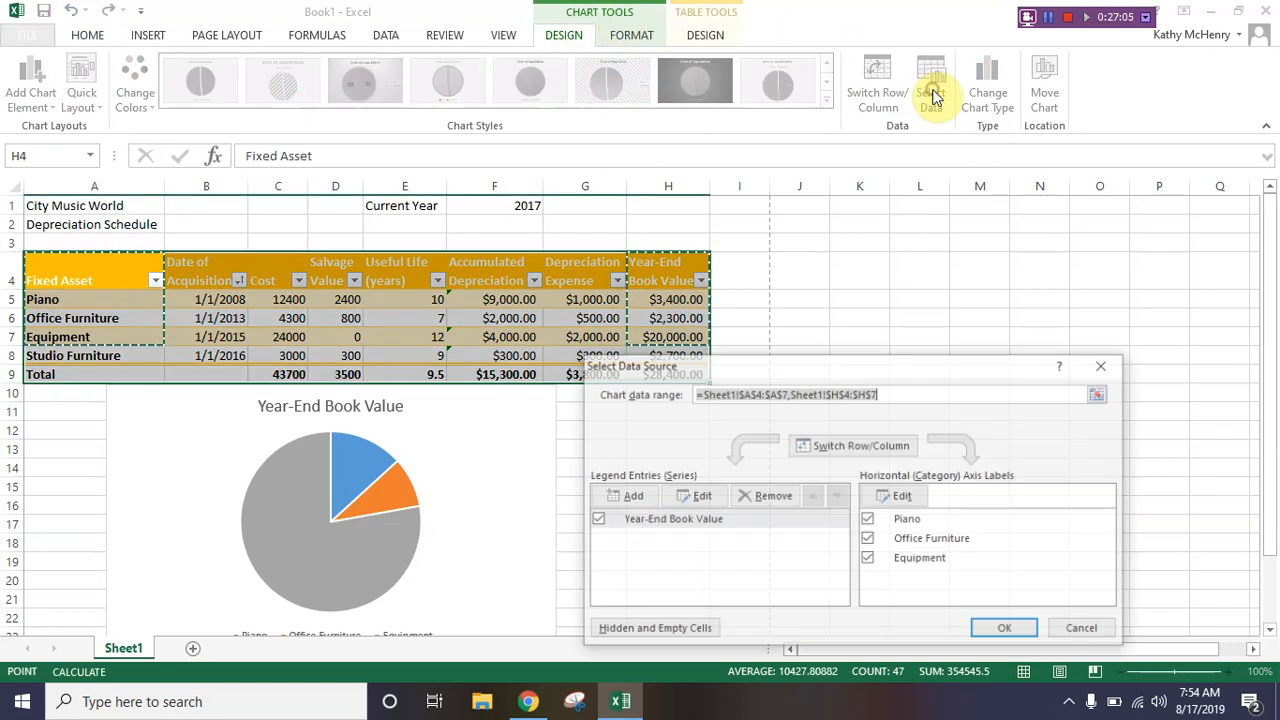
left_click(782, 393)
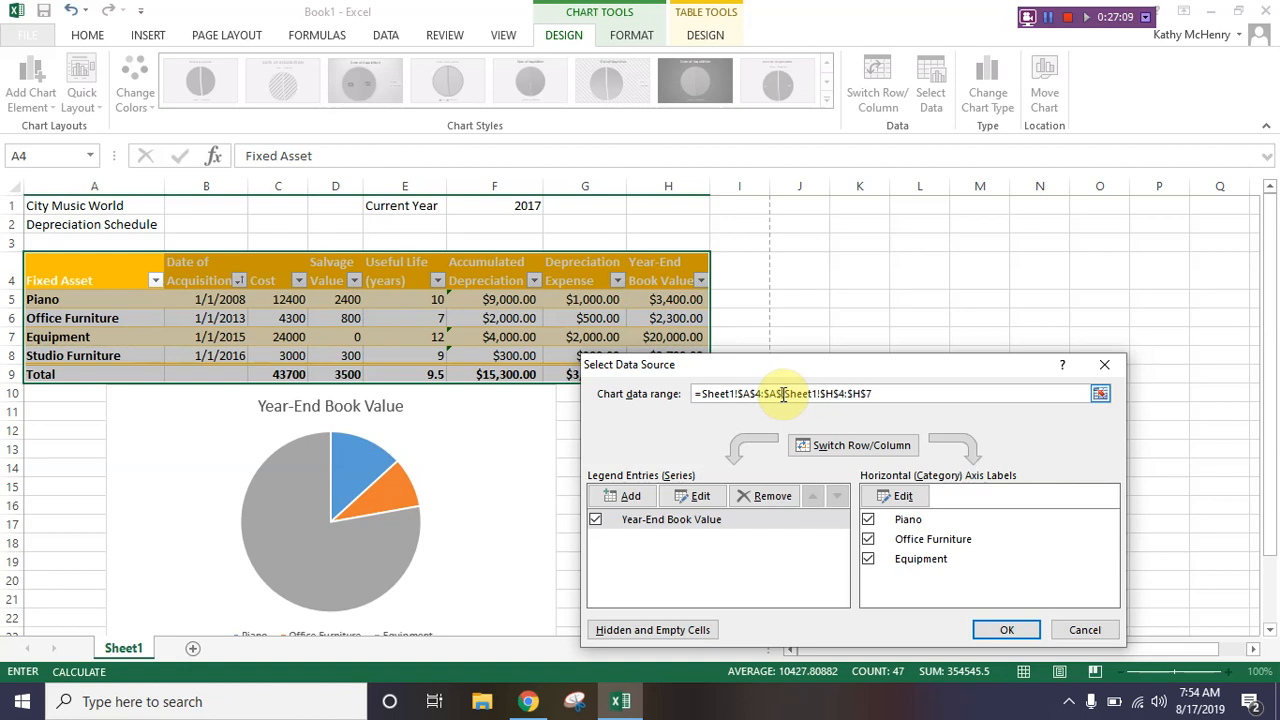
type("8")
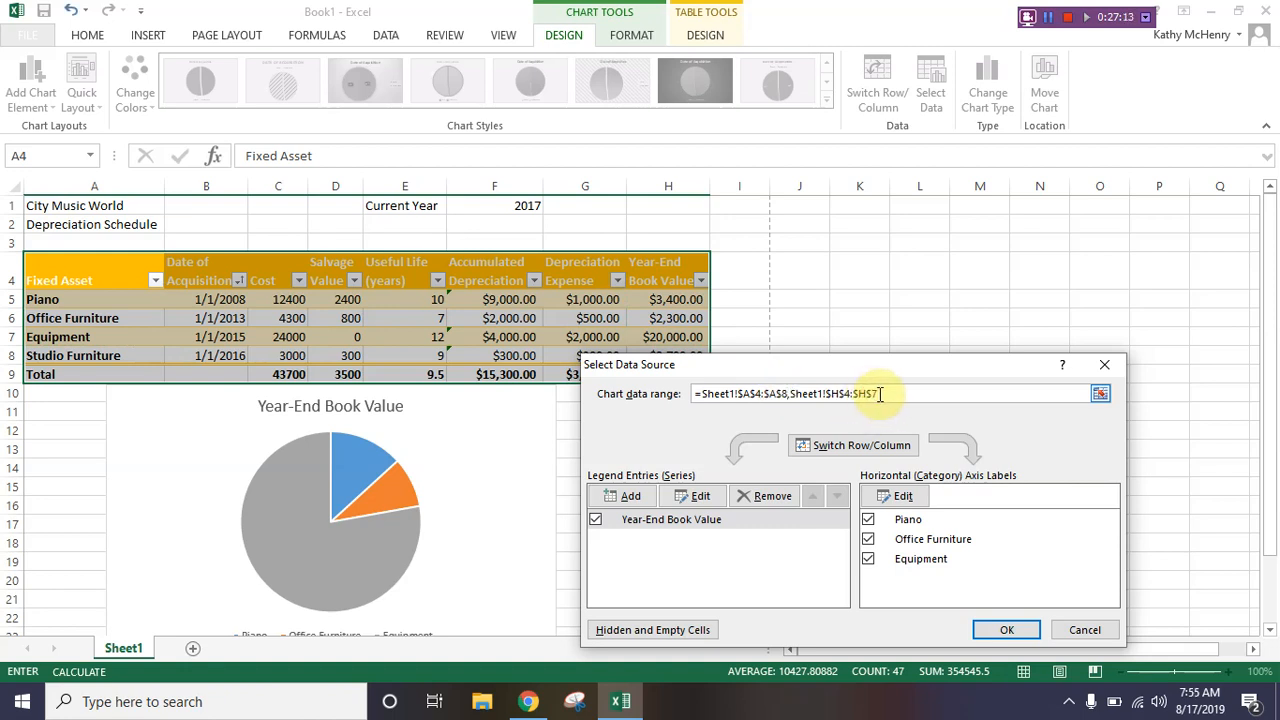
left_click(880, 393)
key("BackSpace")
type("8")
left_click(988, 629)
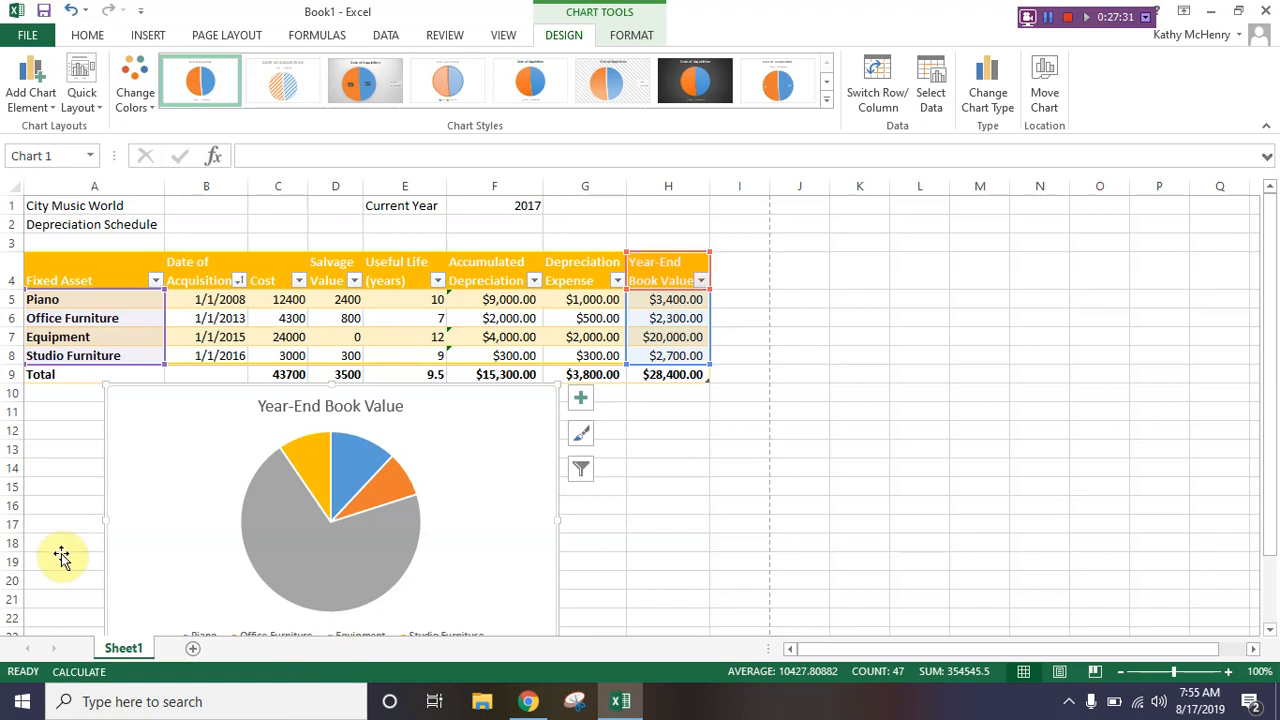
- Format the Cost and Salvage Value figures in C5:D9 in comma style with no decimal places
left_click(270, 299)
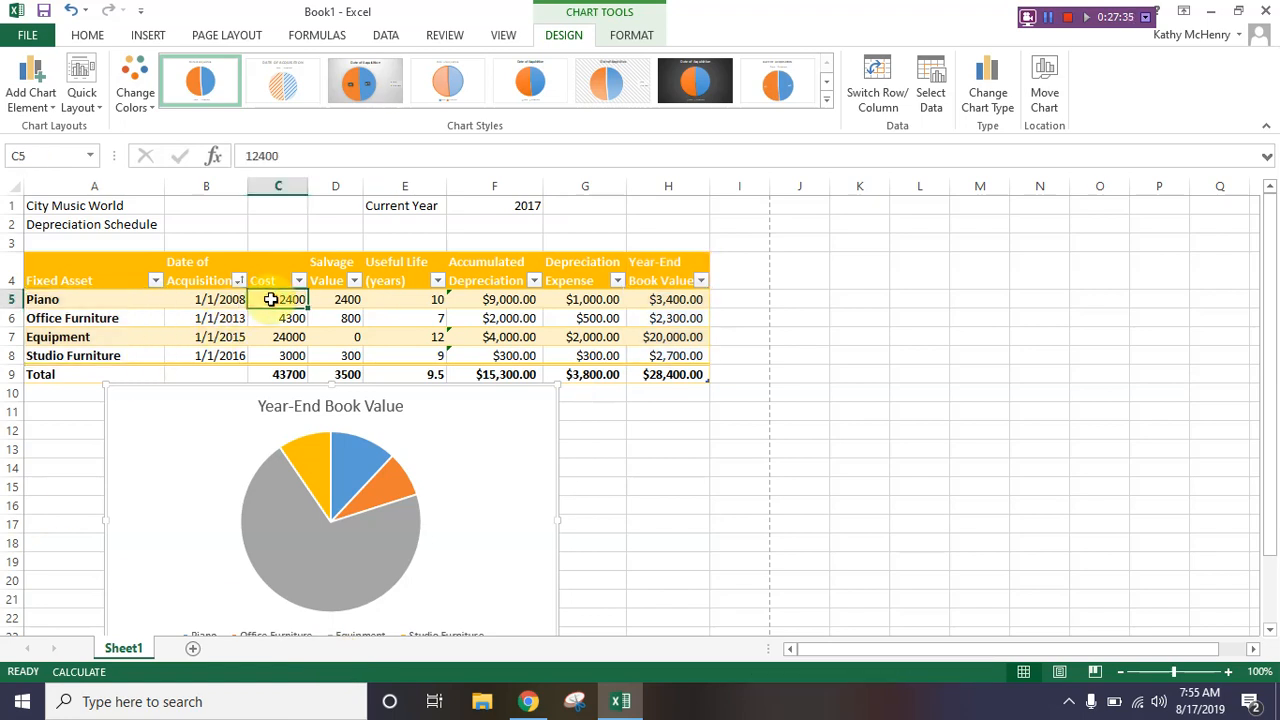
left_click_drag(270, 299, 345, 370)
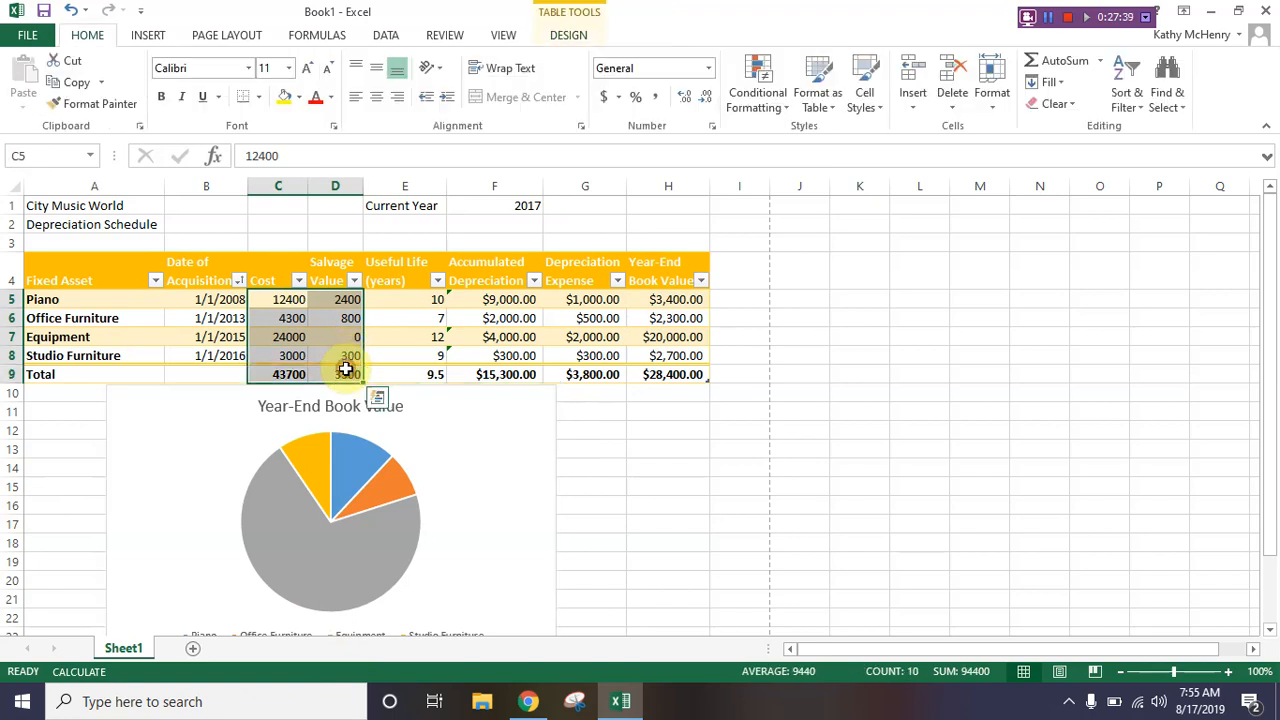
left_click(658, 101)
left_click(708, 104)
left_click(708, 104)
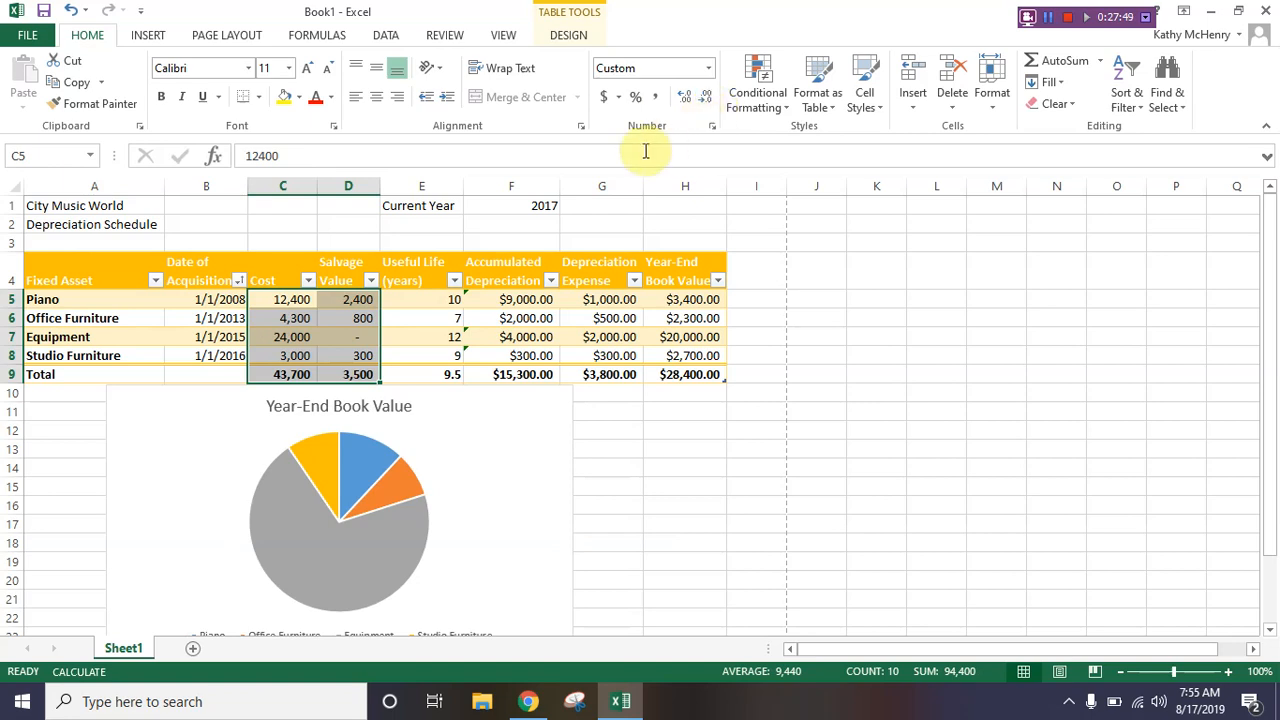
- Format the Accumulated Depreciation, Depreciation Expense and Year-End Book Value figures in F5:H9 in comma style with no decimal places
left_click(521, 299)
left_click_drag(521, 299, 686, 368)
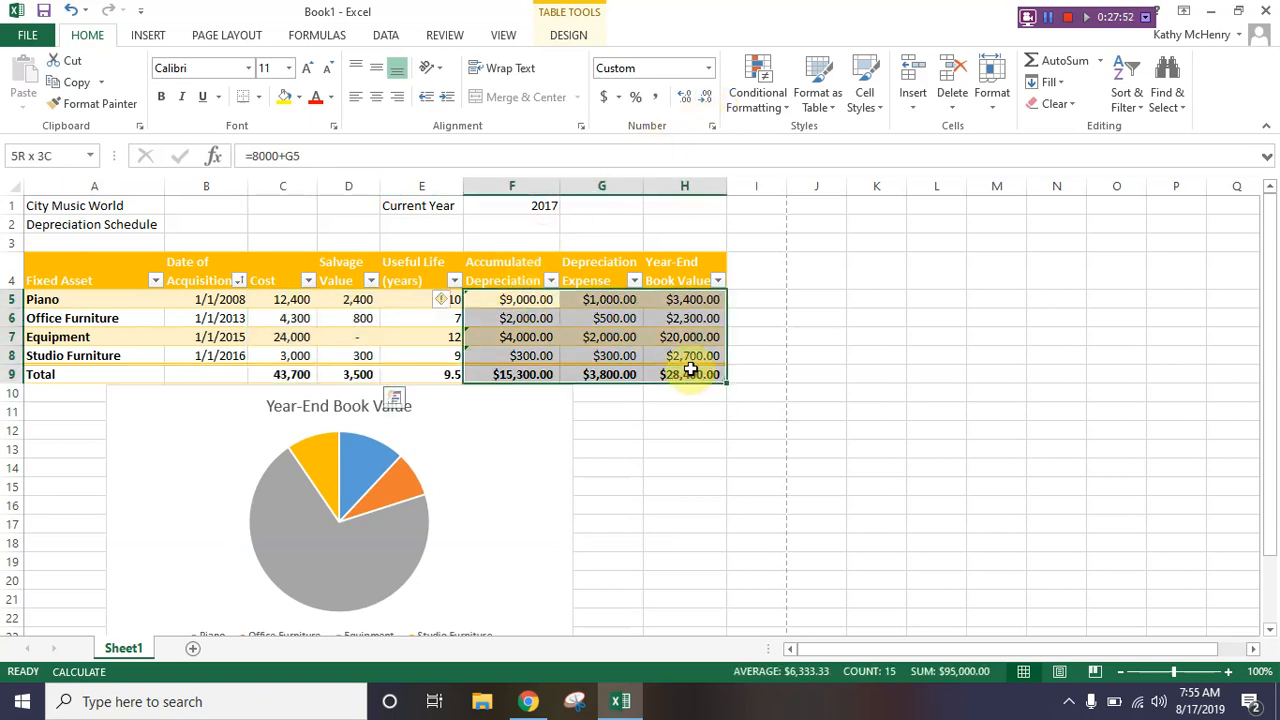
left_click(654, 97)
left_click(706, 99)
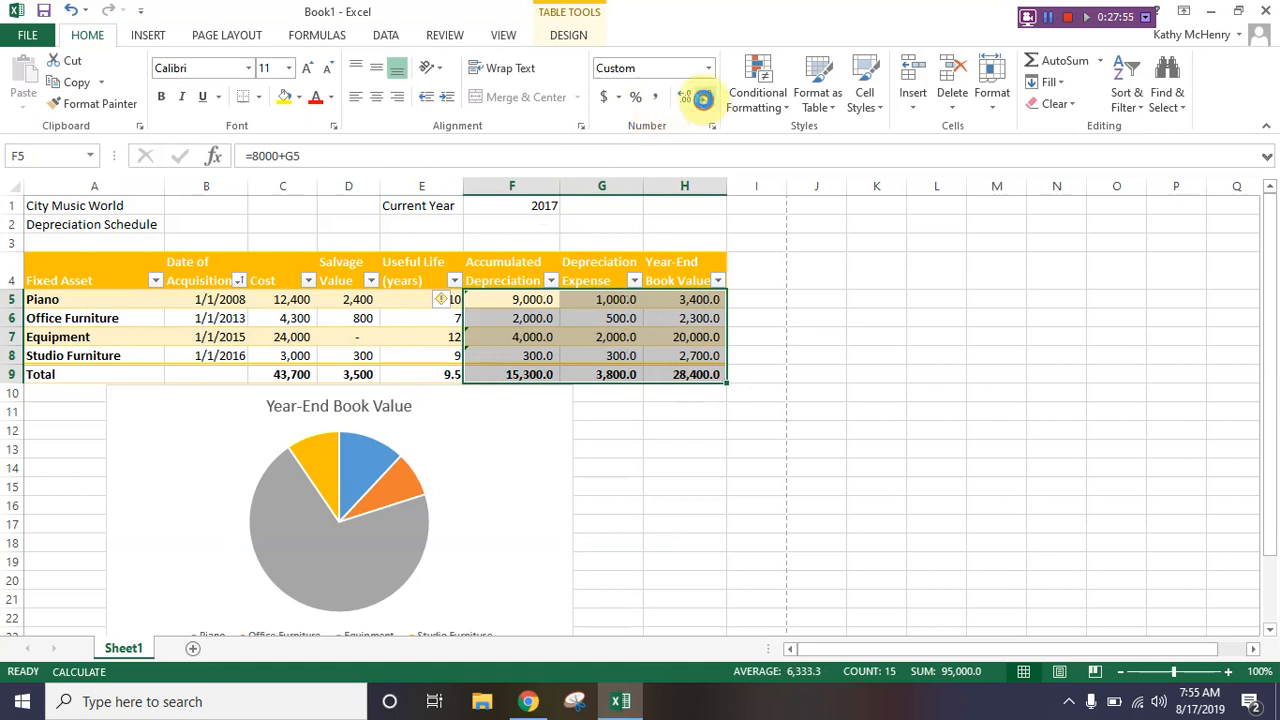
left_click(706, 99)
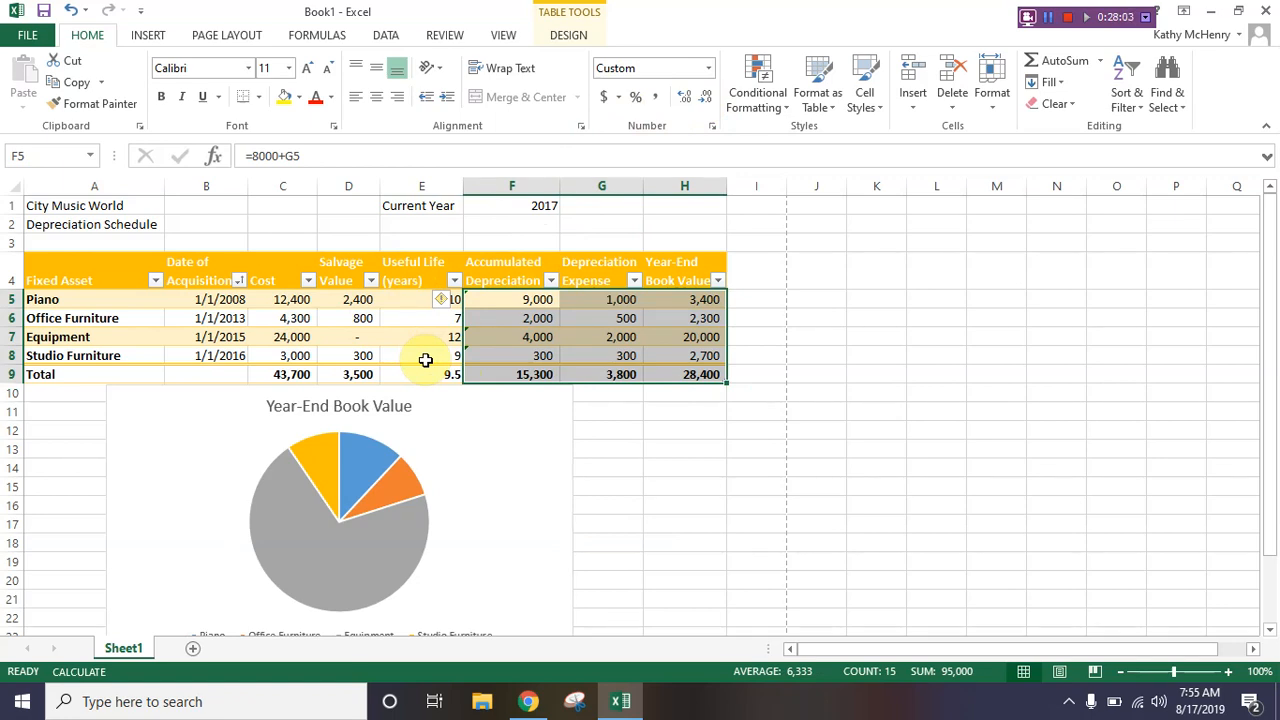
left_click(223, 236)
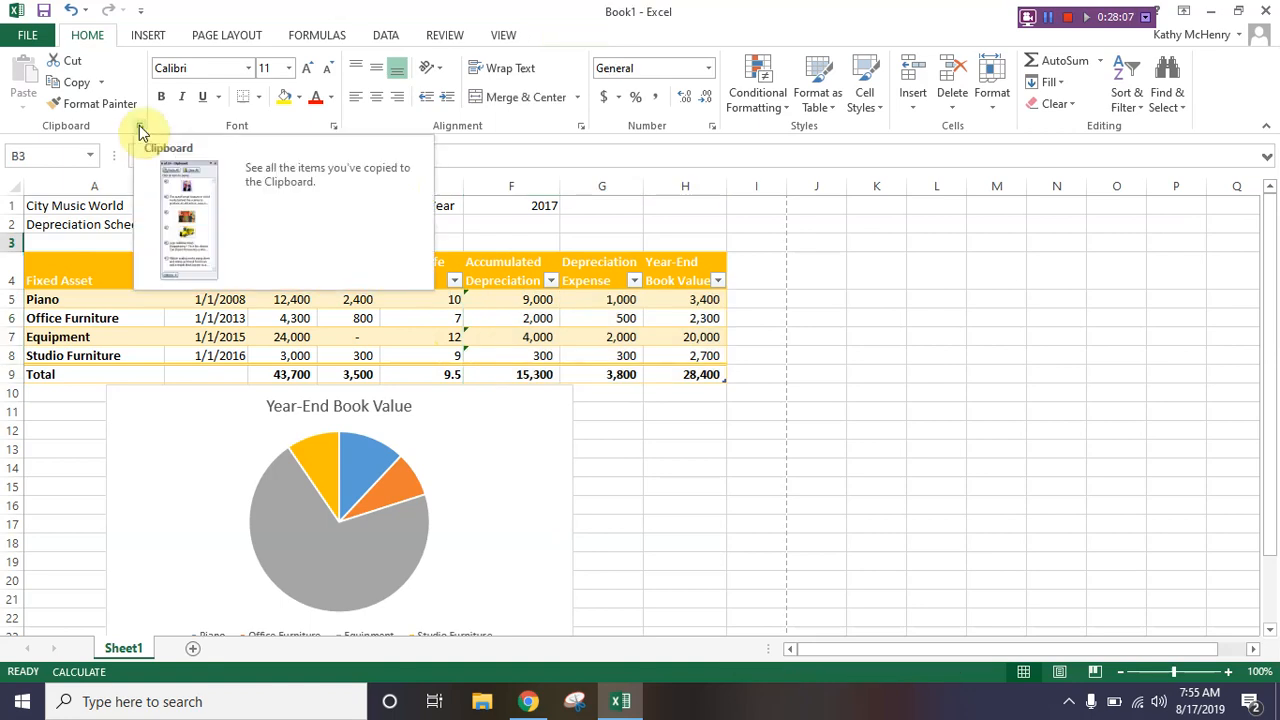